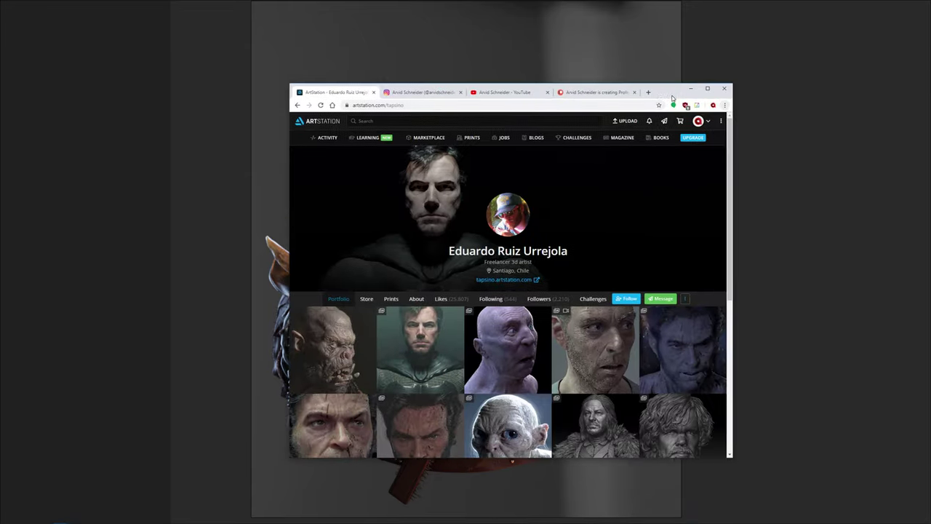
# - Maximize the browser and view the Tyrion Lannister sculpt in the artist's ArtStation portfolio
pyautogui.doubleClick(676, 91)
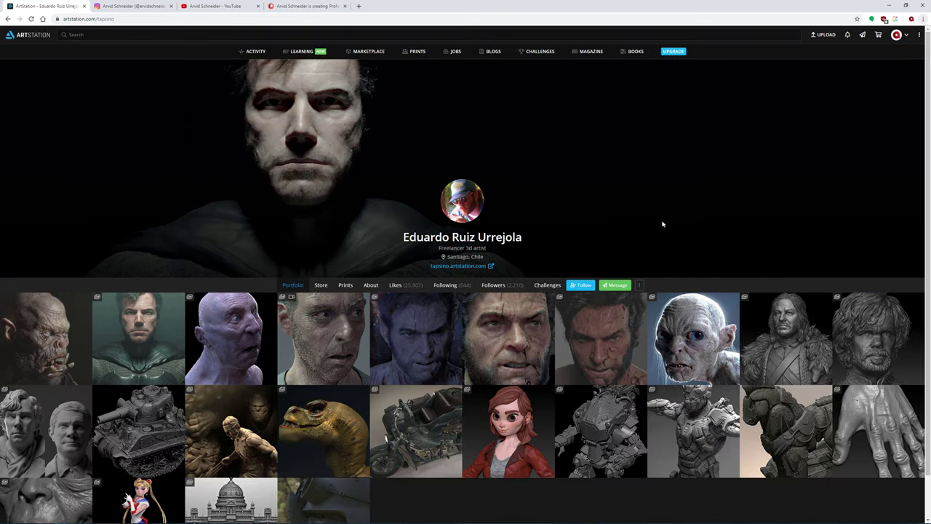
pyautogui.scroll(-1, 600, 194)
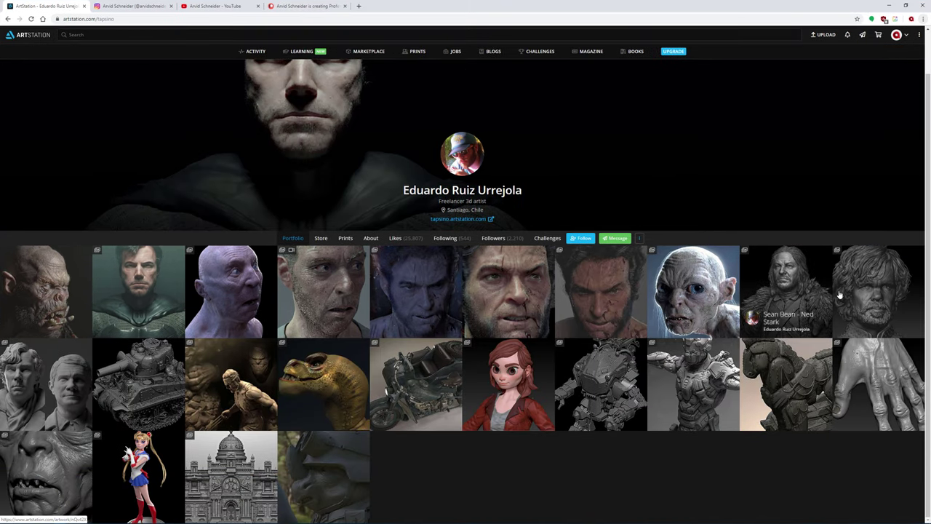
pyautogui.click(873, 286)
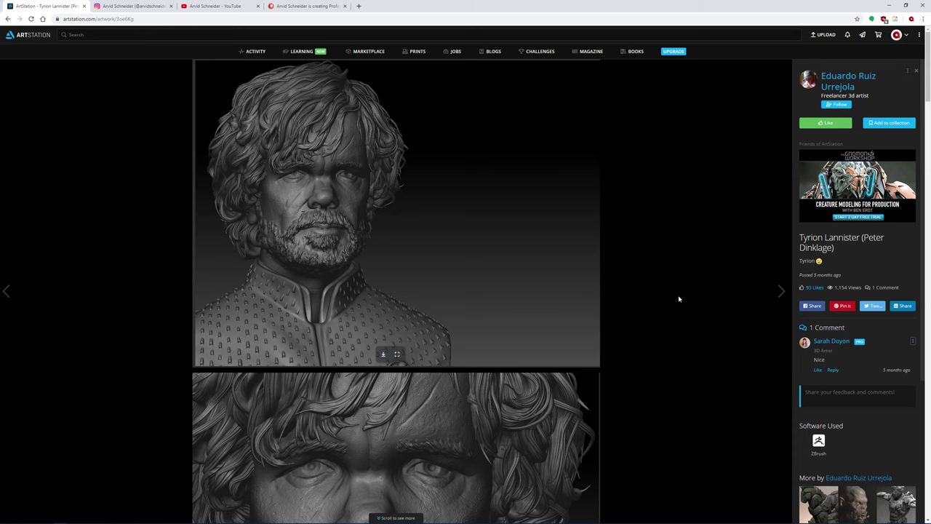
pyautogui.scroll(-3, 676, 300)
pyautogui.click(676, 300)
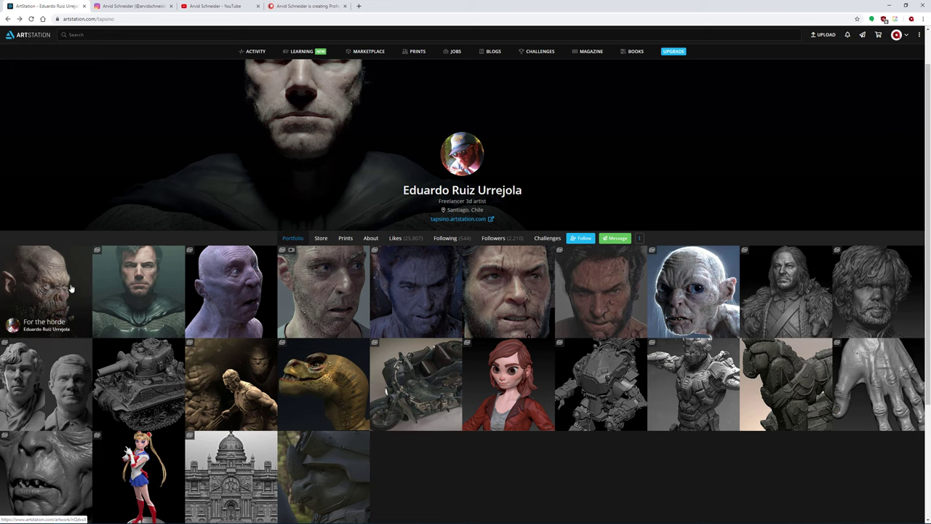
# - View the For the horde artwork in the portfolio and move the browser off the reference board
pyautogui.click(42, 286)
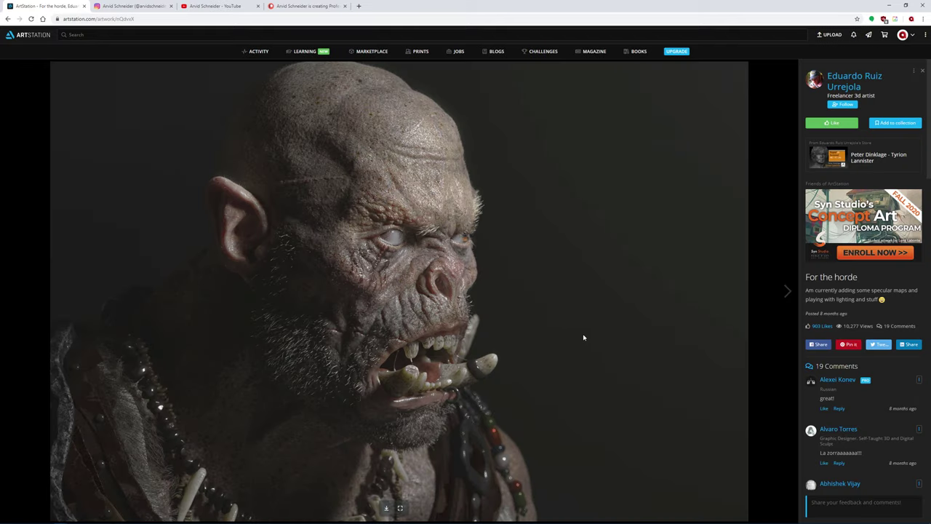
pyautogui.click(574, 340)
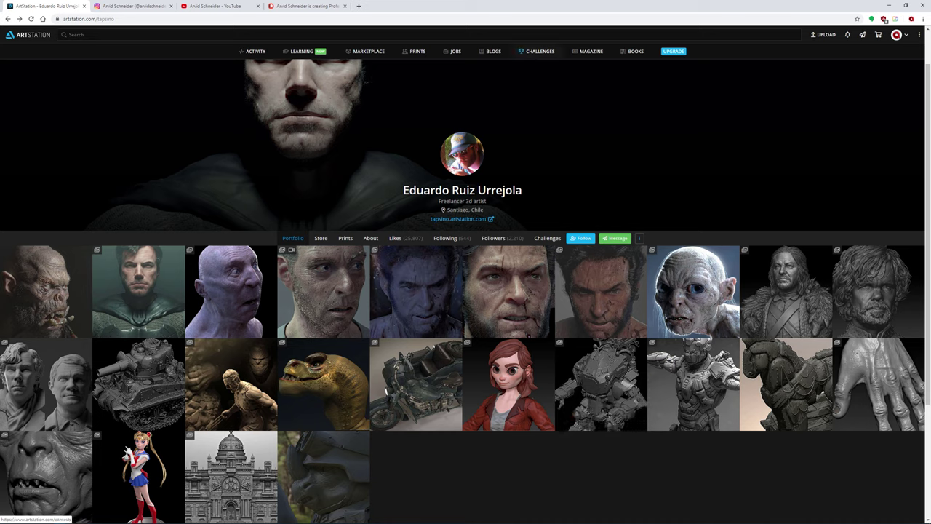
pyautogui.moveTo(526, 7); pyautogui.dragTo(668, 77)
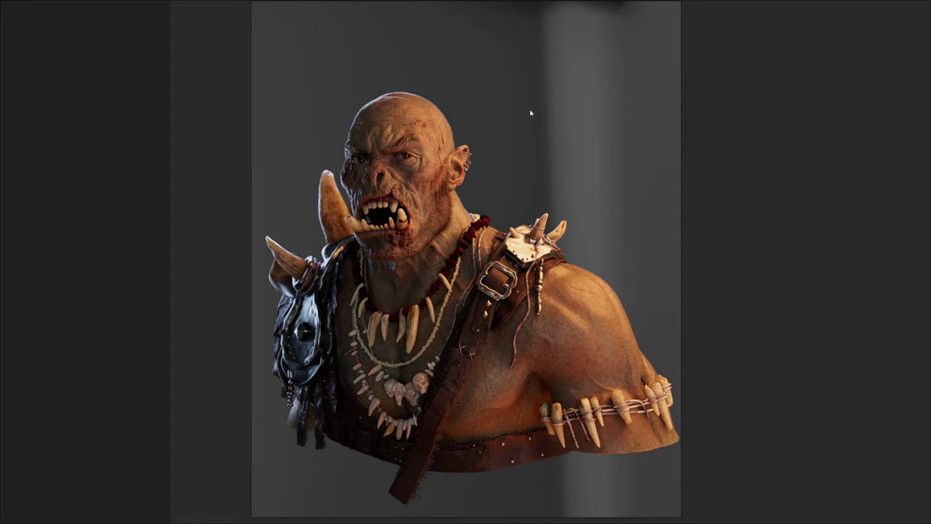
# - Examine the two orc bust renders on the reference board, including the snarling face close-up
pyautogui.scroll(1, 520, 197)
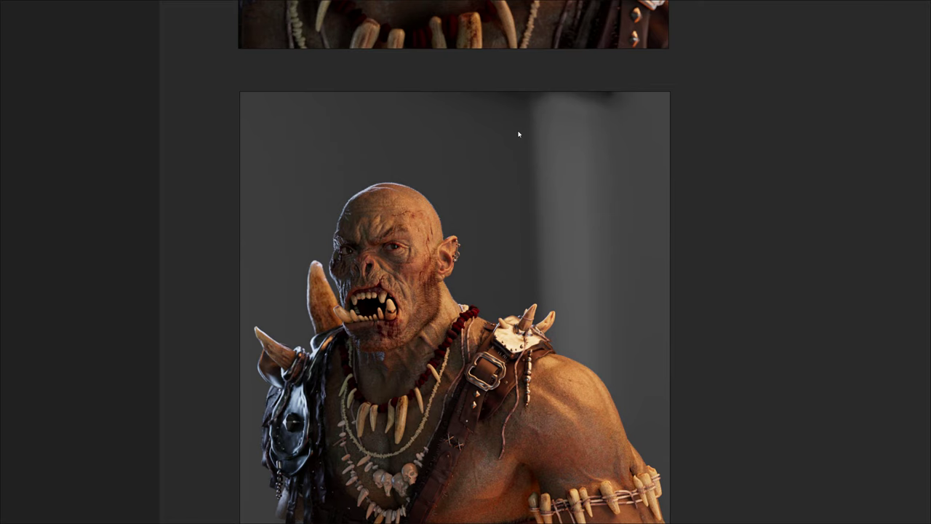
pyautogui.scroll(5, 509, 218)
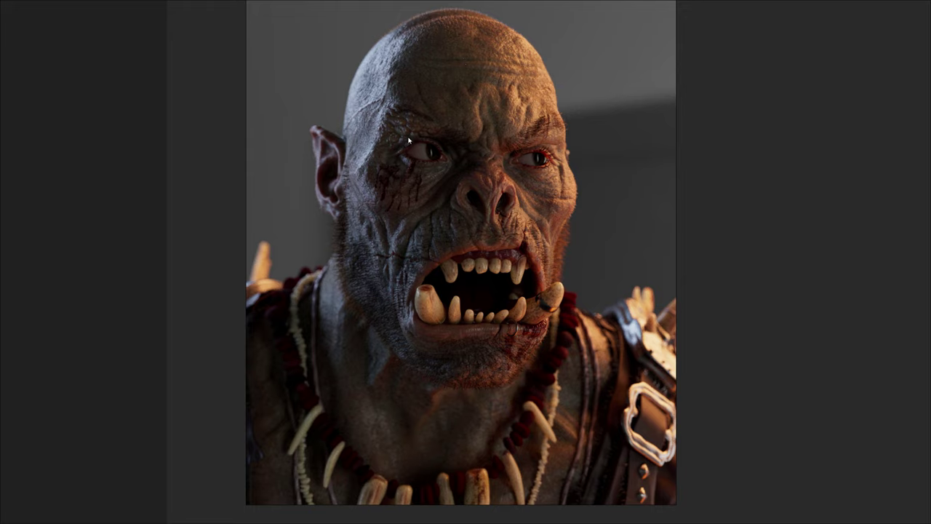
pyautogui.scroll(-3, 480, 237)
pyautogui.scroll(-5, 630, 232)
pyautogui.scroll(3, 587, 313)
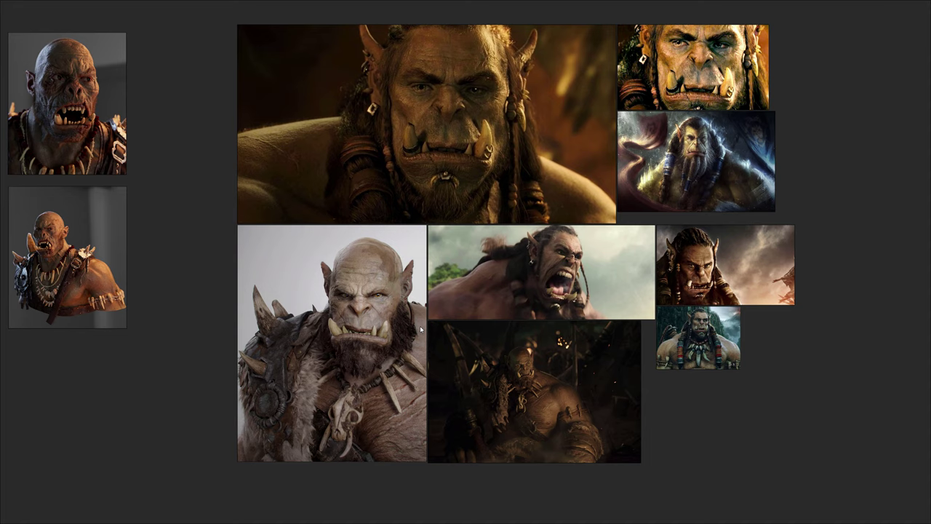
# - Examine the film orc references on the board, including the bald bearded orc, the large tusked portrait and the roaring orc
pyautogui.moveTo(575, 174); pyautogui.dragTo(545, 286, button='middle')
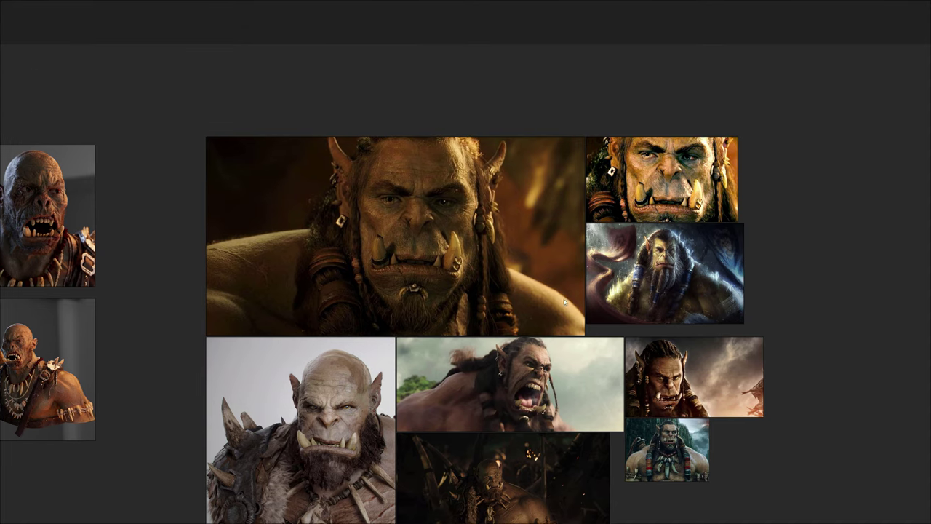
pyautogui.scroll(2, 618, 326)
pyautogui.moveTo(399, 346); pyautogui.dragTo(515, 198, button='middle')
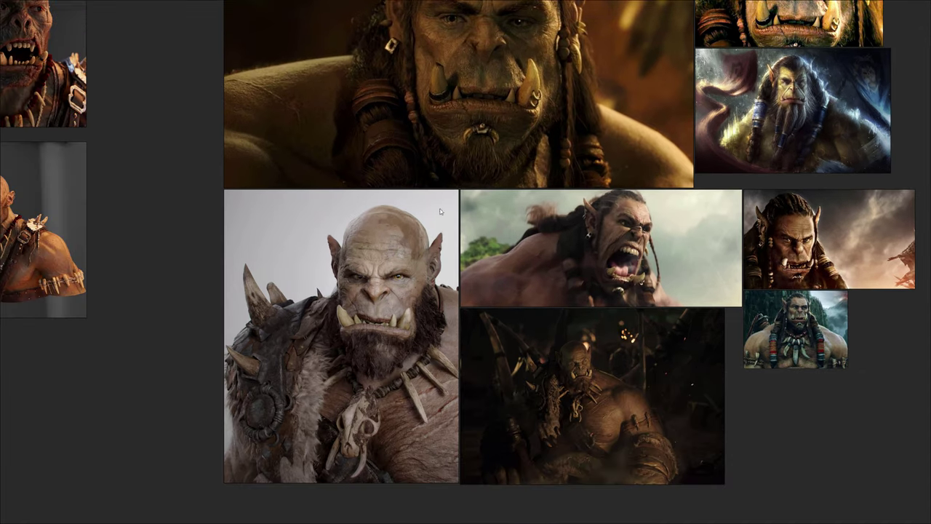
pyautogui.scroll(4, 366, 329)
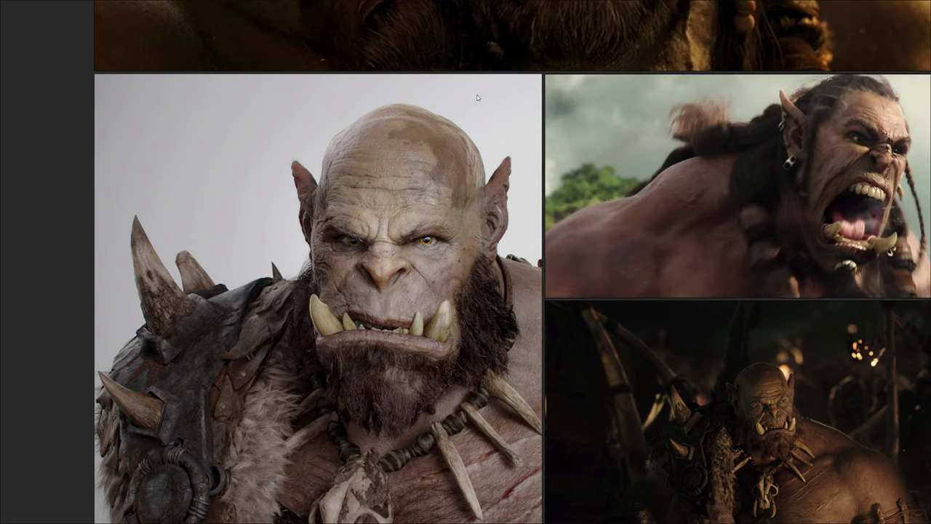
pyautogui.moveTo(478, 126); pyautogui.dragTo(462, 443, button='middle')
pyautogui.moveTo(500, 309); pyautogui.dragTo(435, 473, button='middle')
pyautogui.scroll(-4, 627, 297)
pyautogui.moveTo(637, 339); pyautogui.dragTo(537, 314, button='middle')
pyautogui.scroll(2, 574, 279)
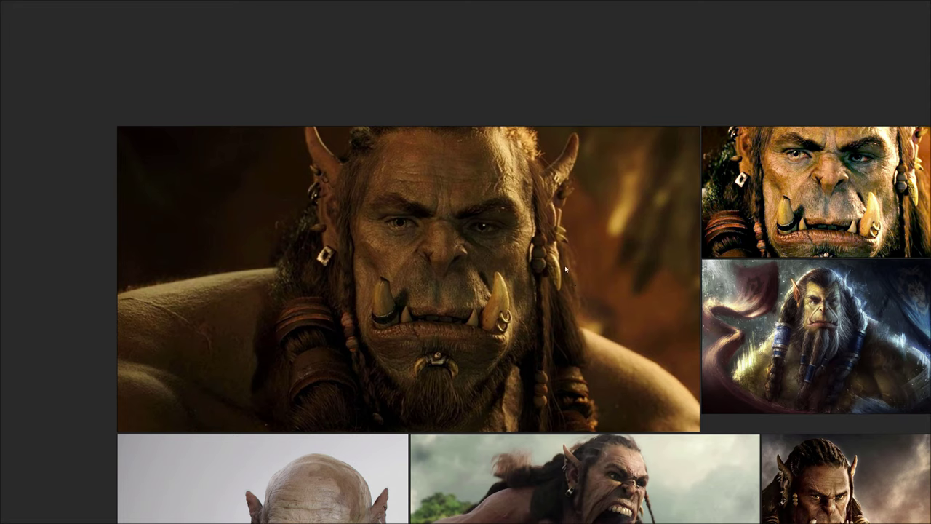
pyautogui.moveTo(644, 422); pyautogui.dragTo(479, 331, button='middle')
pyautogui.scroll(-2, 479, 331)
pyautogui.moveTo(480, 399); pyautogui.dragTo(486, 256, button='middle')
pyautogui.scroll(1, 489, 256)
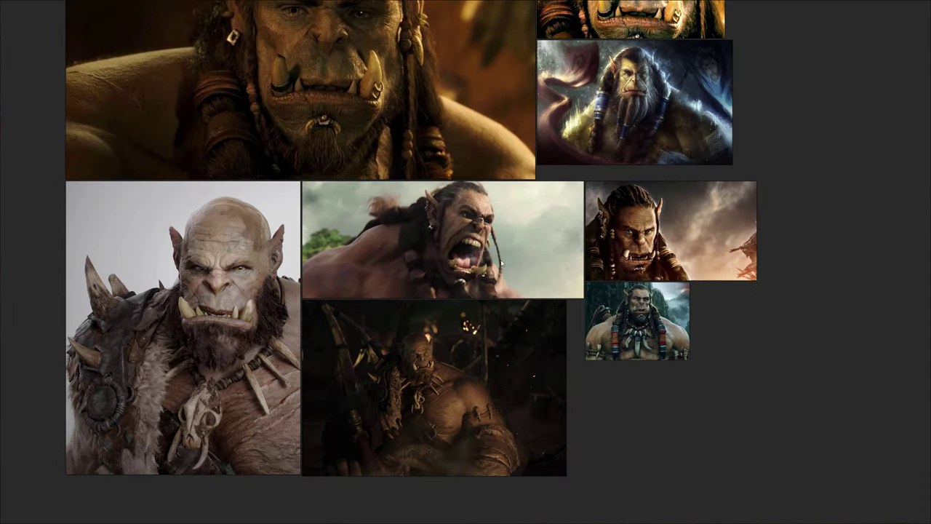
pyautogui.scroll(5, 671, 289)
pyautogui.scroll(-3, 348, 354)
# - Return to the two orc bust renders beside the film references on the board
pyautogui.moveTo(164, 333); pyautogui.dragTo(811, 327, button='middle')
pyautogui.scroll(-4, 237, 222)
pyautogui.moveTo(117, 216); pyautogui.dragTo(398, 250, button='middle')
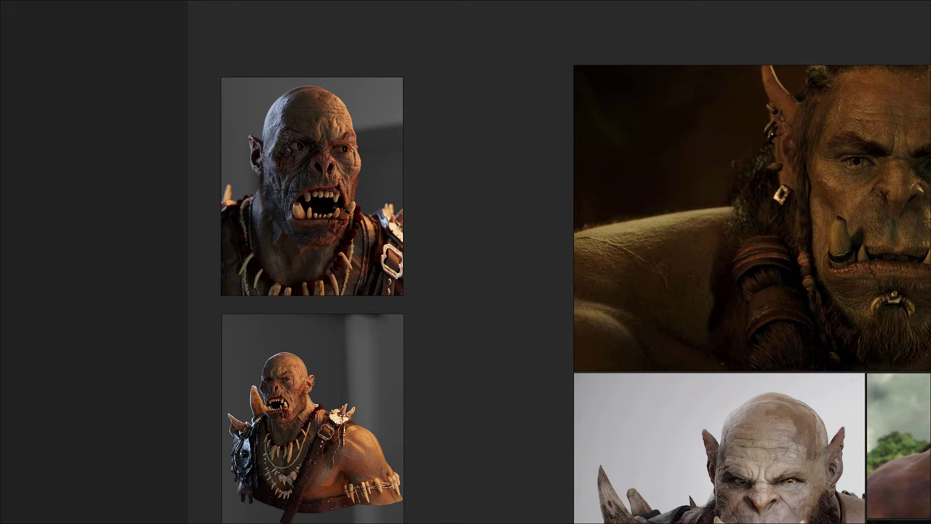
# - Bring the browser back maximized and look through the Instagram profile's posts and username
pyautogui.moveTo(930, 138); pyautogui.dragTo(655, 92)
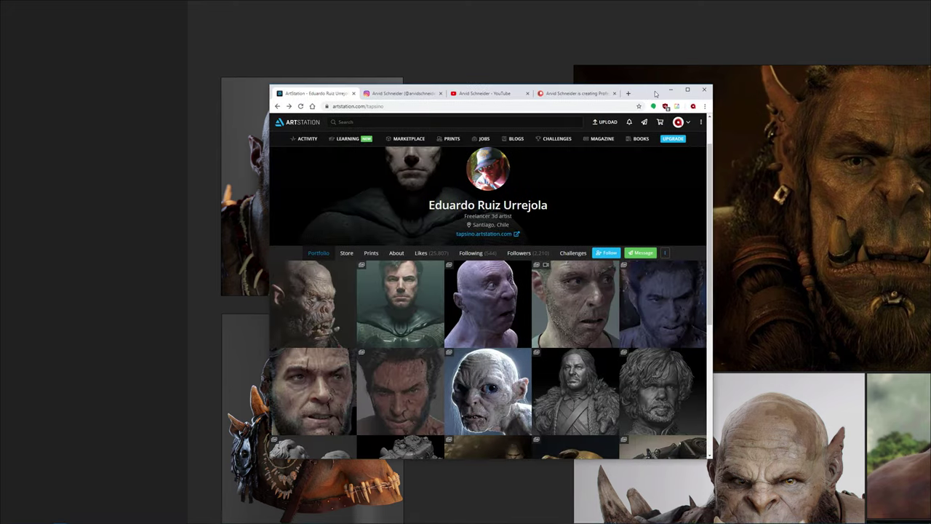
pyautogui.doubleClick(655, 94)
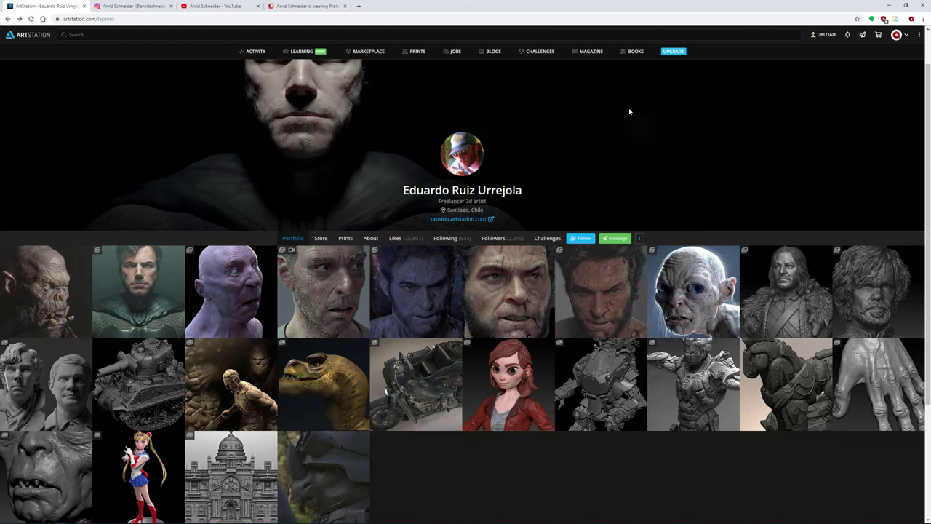
pyautogui.click(135, 6)
pyautogui.scroll(-7, 600, 300)
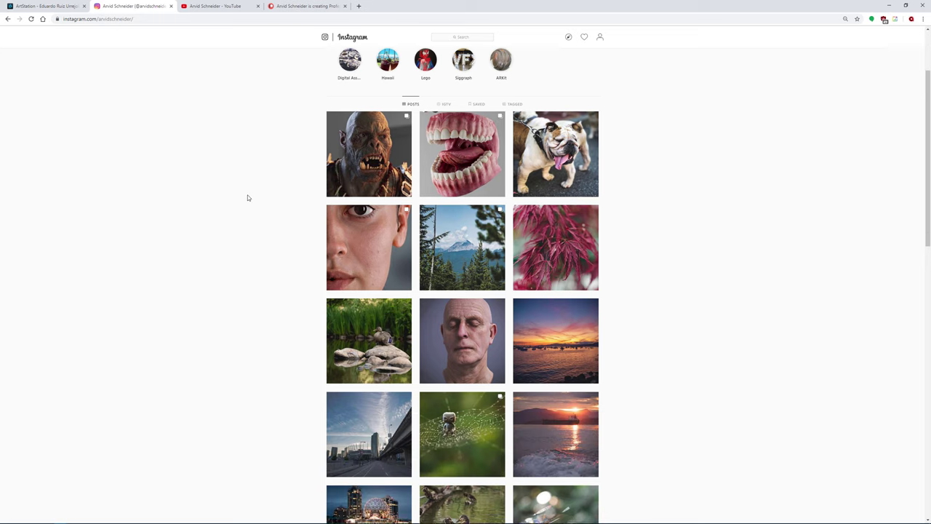
pyautogui.scroll(6, 599, 300)
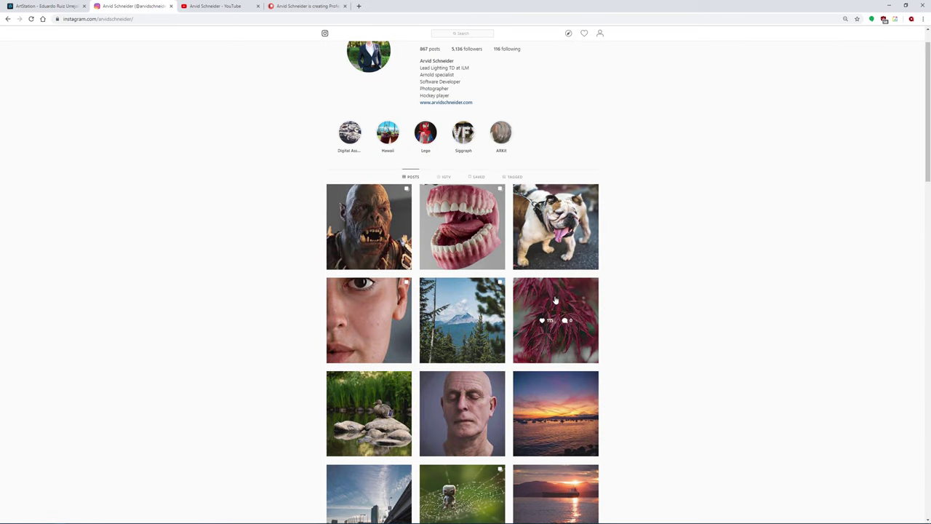
pyautogui.scroll(1, 375, 259)
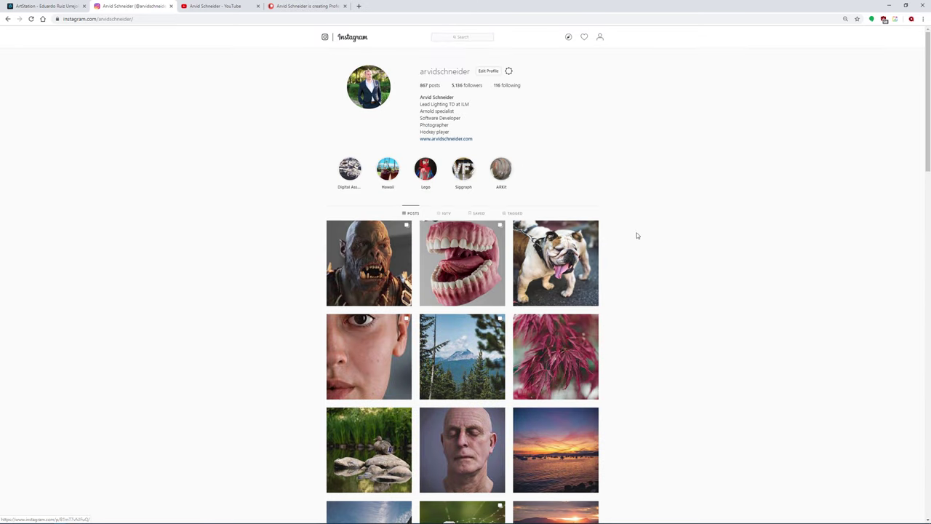
pyautogui.doubleClick(434, 75)
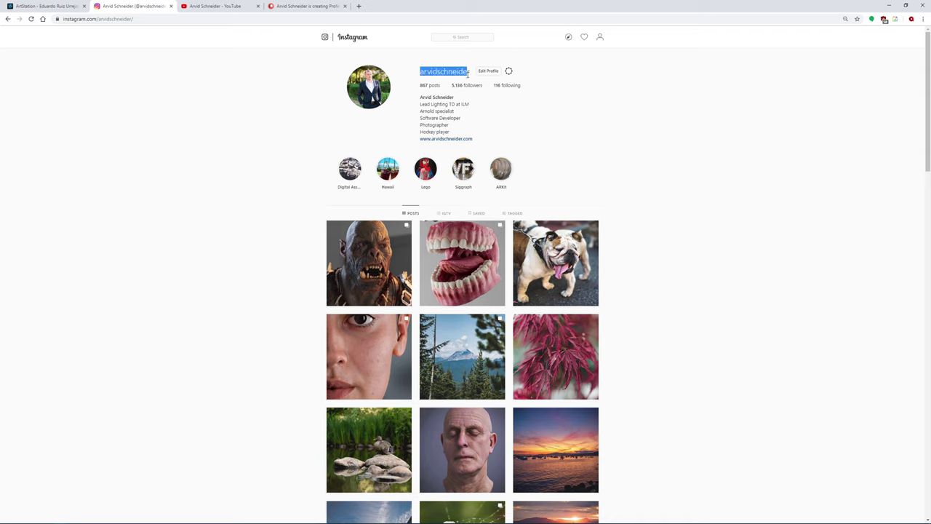
pyautogui.click(676, 147)
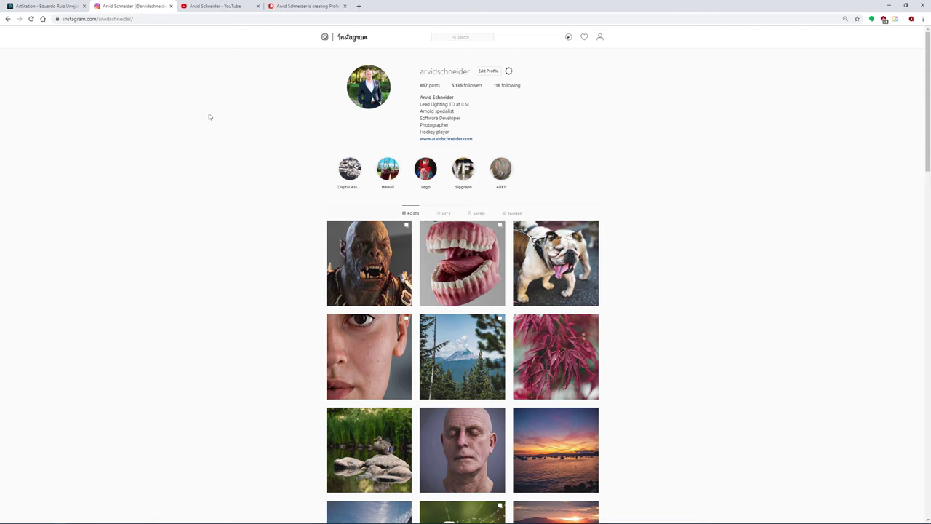
# - View the YouTube channel's home page, briefly revisiting the ArtStation and Instagram pages
pyautogui.click(210, 5)
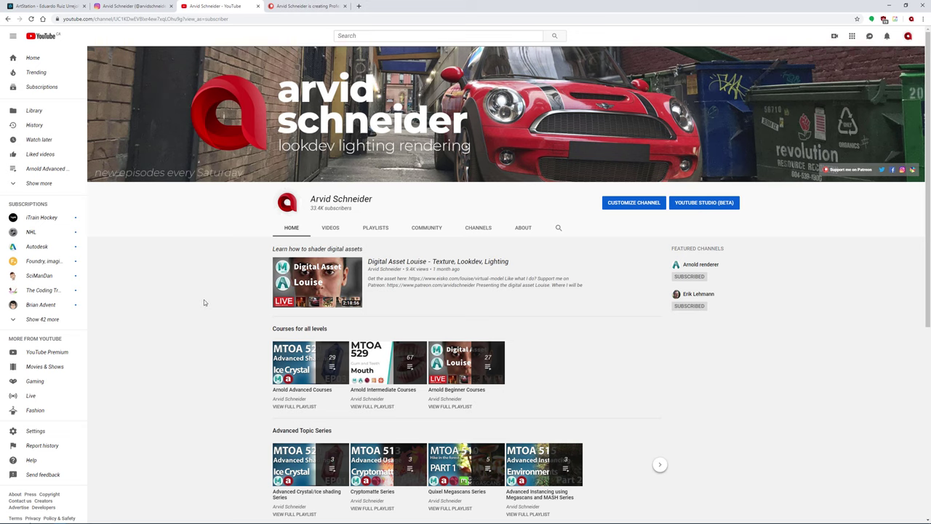
pyautogui.click(44, 6)
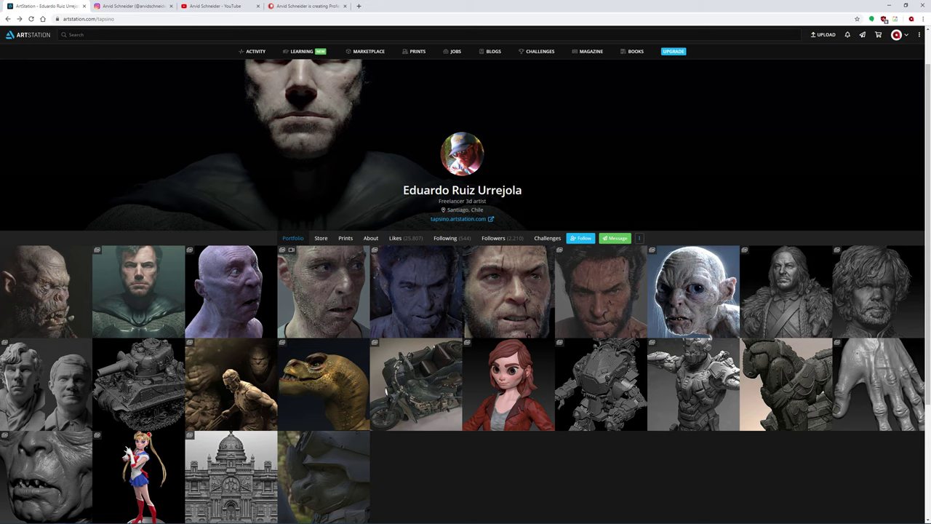
pyautogui.click(131, 6)
pyautogui.click(214, 6)
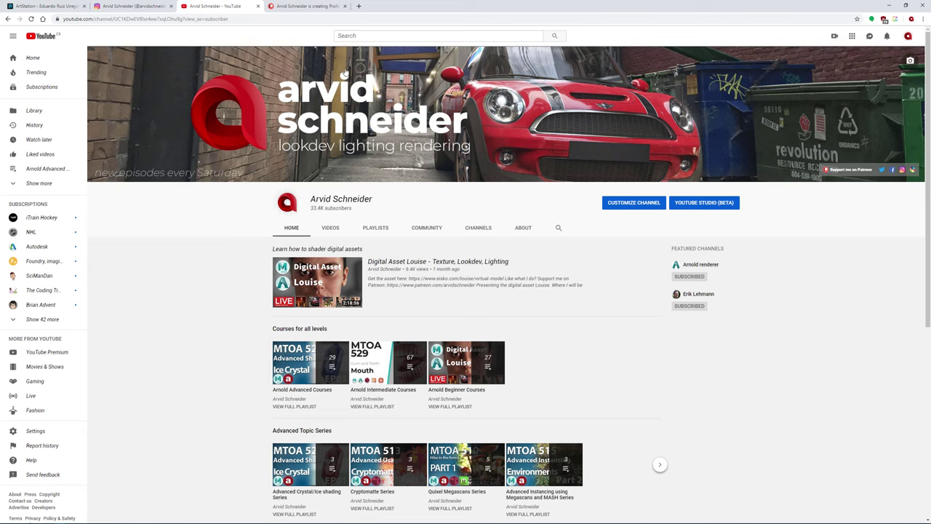
# - Review the Patreon page's support tiers and recent posts, including the Access to Tutorial resources tier
pyautogui.click(303, 7)
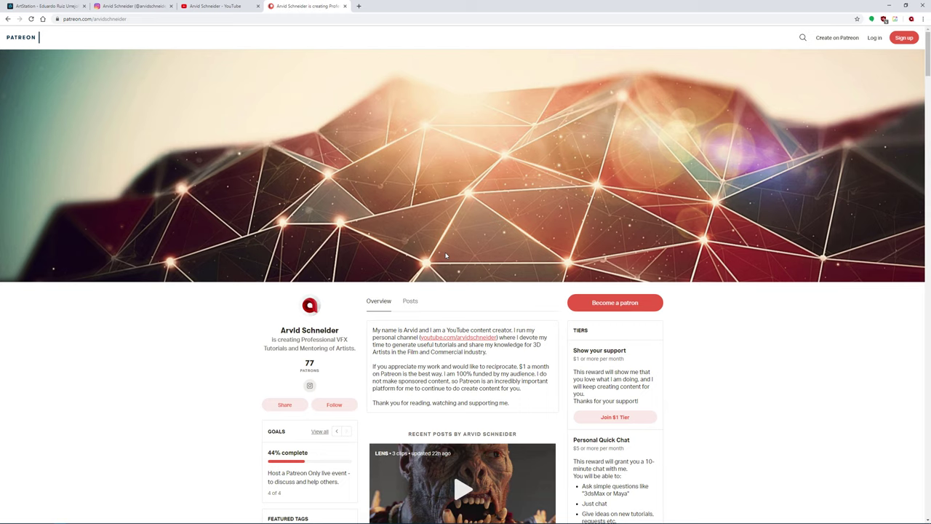
pyautogui.scroll(-6, 446, 254)
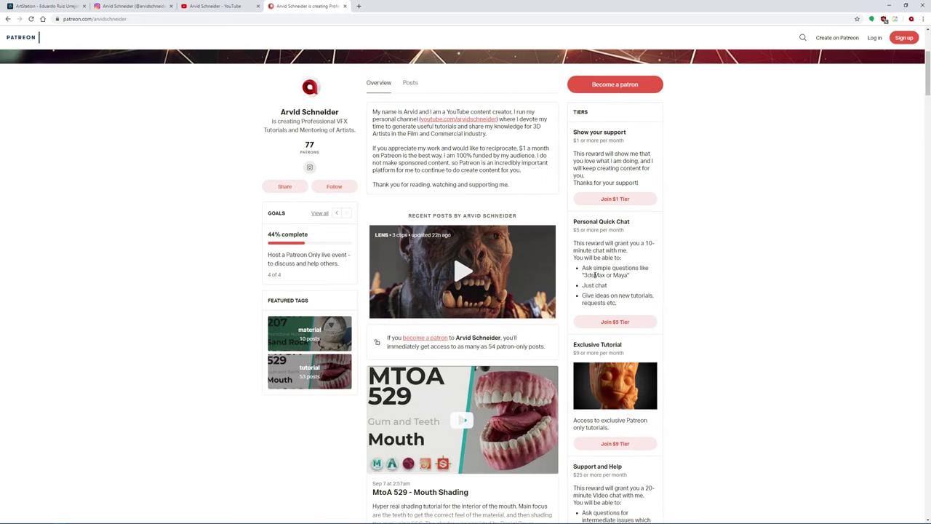
pyautogui.scroll(-2, 696, 375)
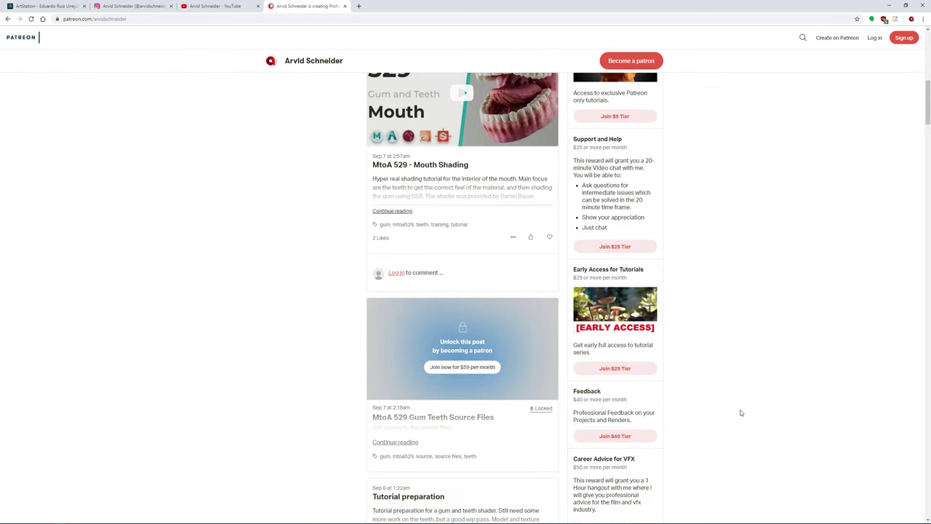
pyautogui.scroll(-3, 738, 411)
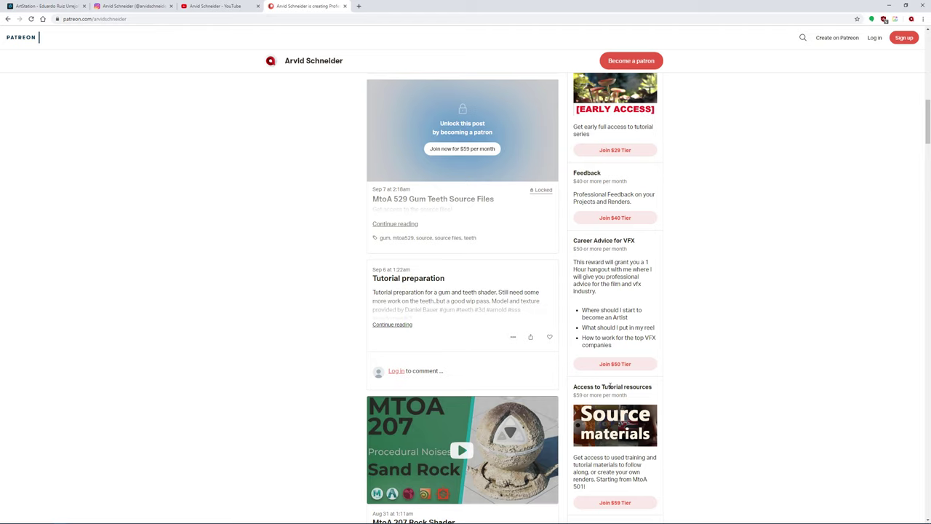
pyautogui.moveTo(584, 385); pyautogui.dragTo(676, 410)
pyautogui.click(741, 405)
pyautogui.scroll(-10, 715, 313)
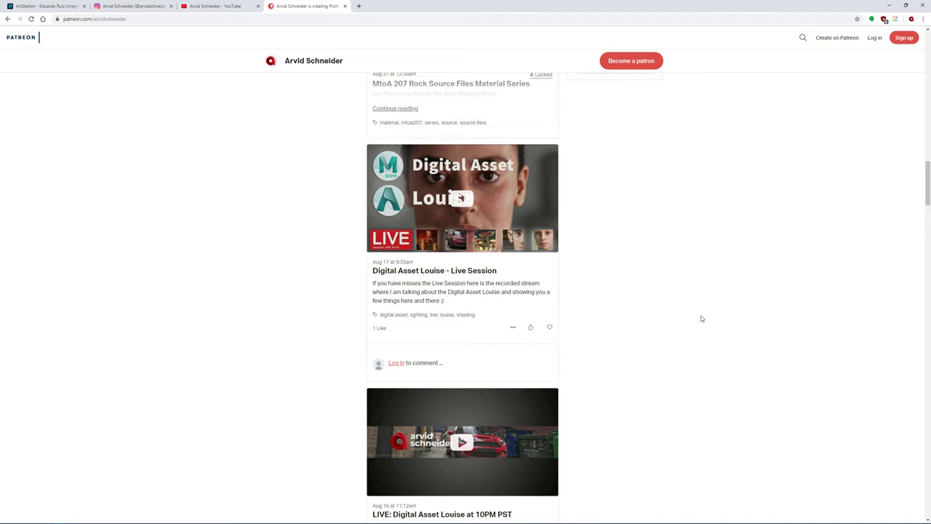
pyautogui.scroll(15, 676, 286)
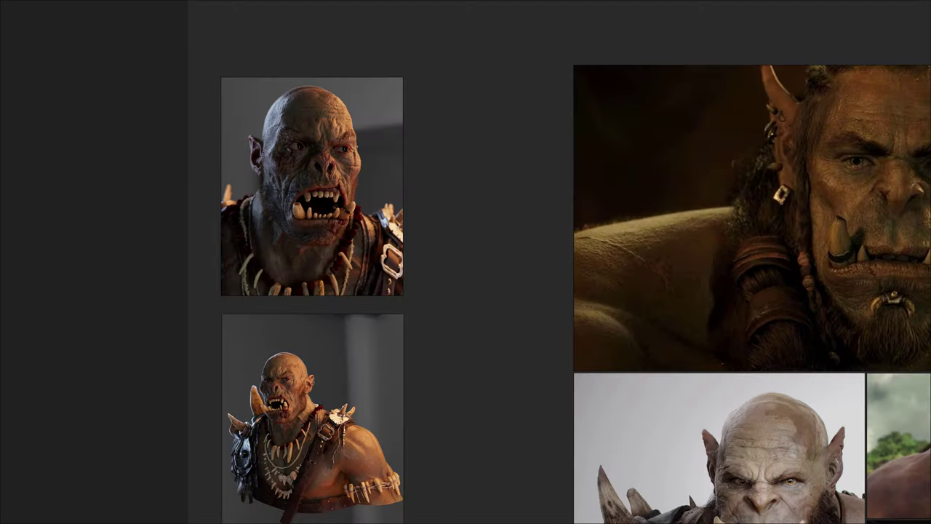
# - Show the sculptor's ArtStation portfolio in the smaller browser window over the reference board
pyautogui.hotkey('alt', 'Tab')
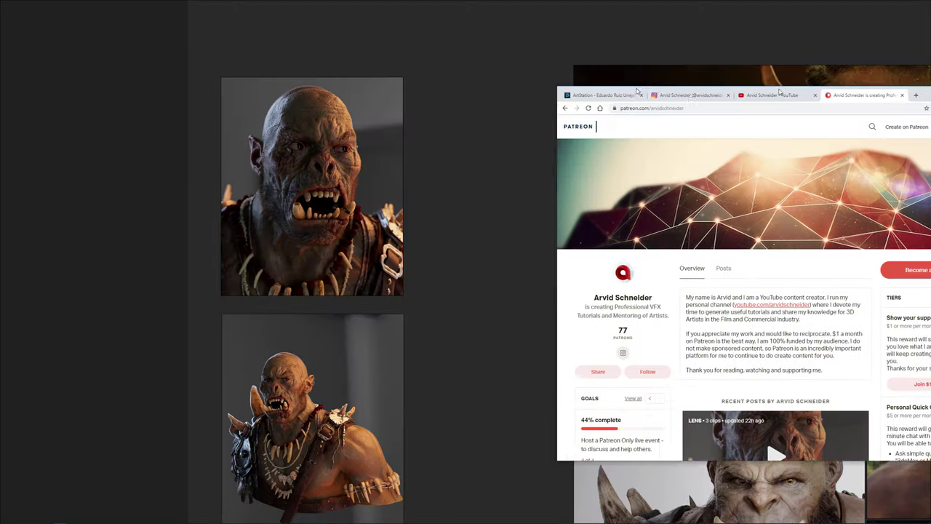
pyautogui.click(268, 86)
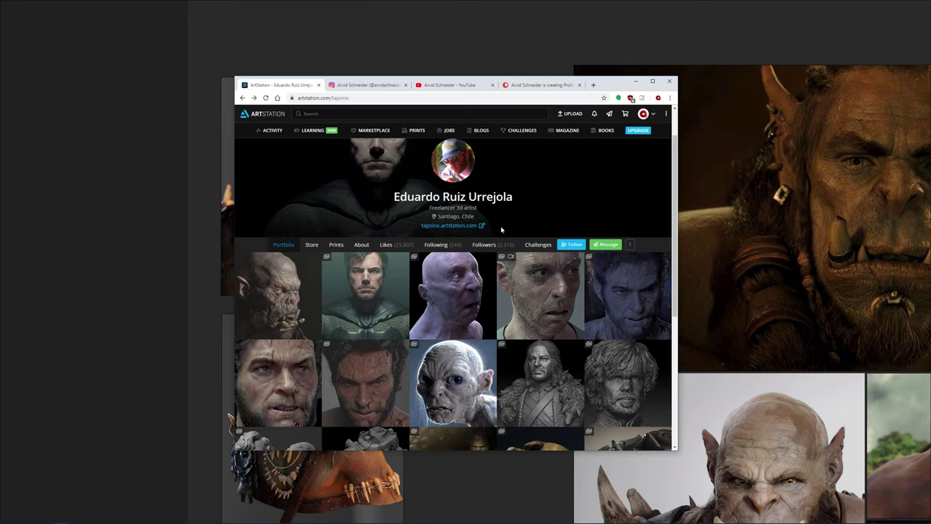
pyautogui.scroll(1, 409, 201)
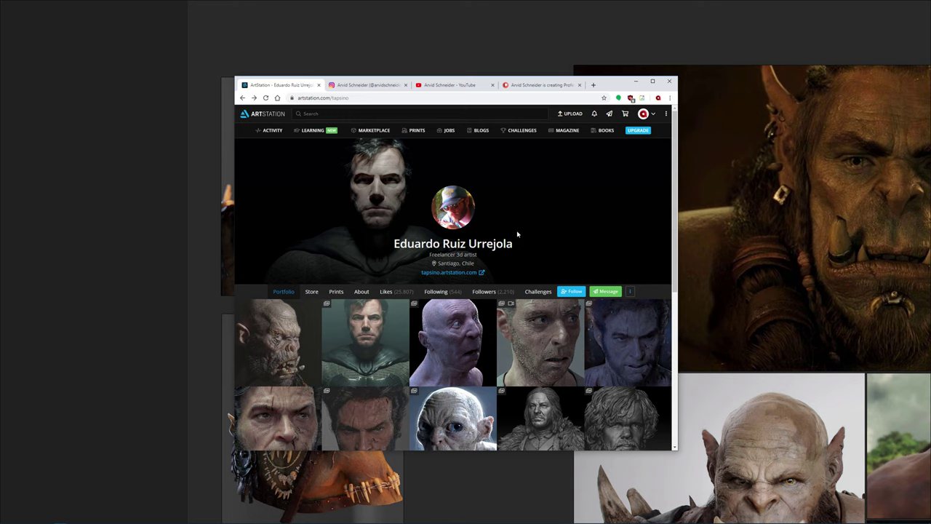
# - Switch from the browser to the orc reference board, then reposition and enlarge its window over the Maya scene
pyautogui.click(538, 85)
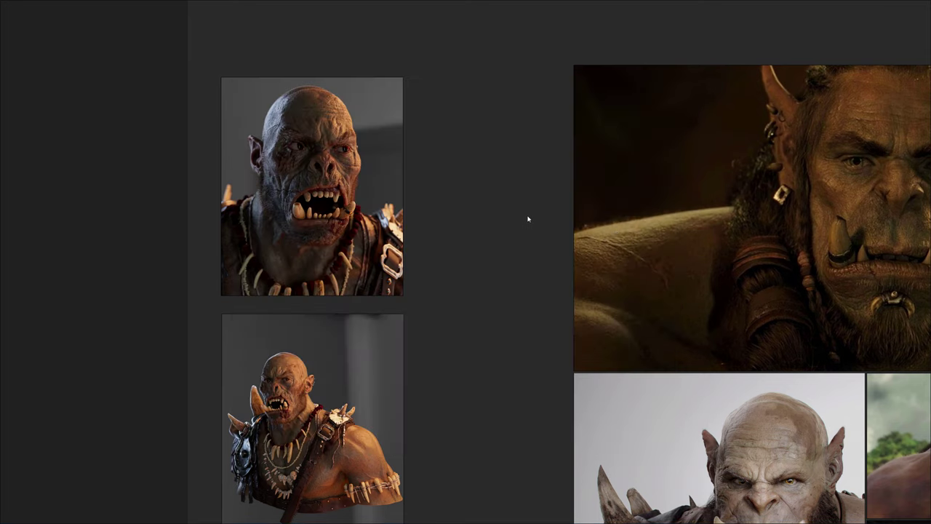
pyautogui.scroll(-5, 527, 221)
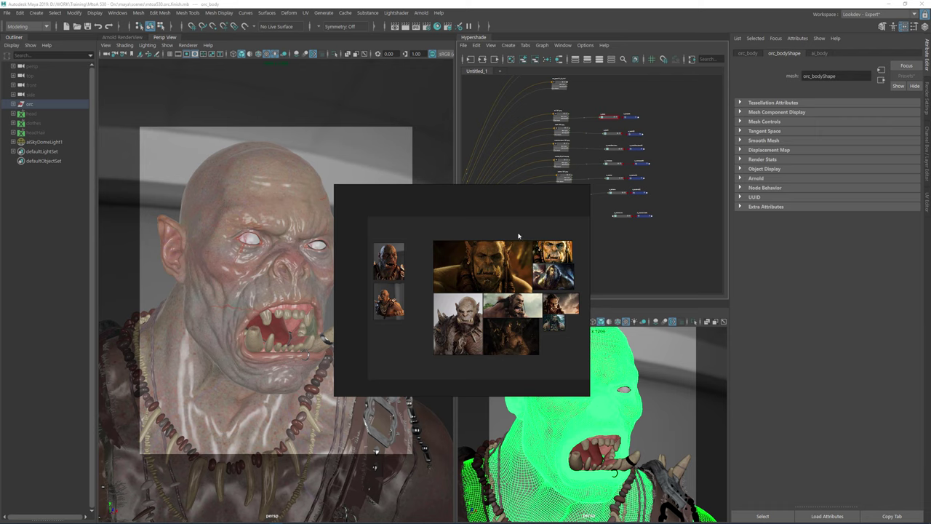
pyautogui.moveTo(519, 236); pyautogui.dragTo(462, 183)
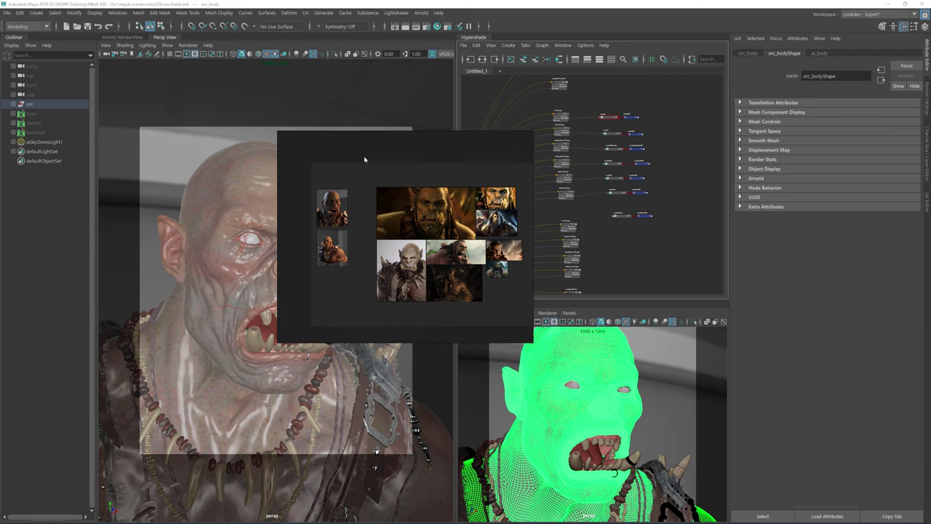
pyautogui.moveTo(424, 171); pyautogui.dragTo(390, 130, button='right')
pyautogui.moveTo(498, 301); pyautogui.dragTo(660, 408)
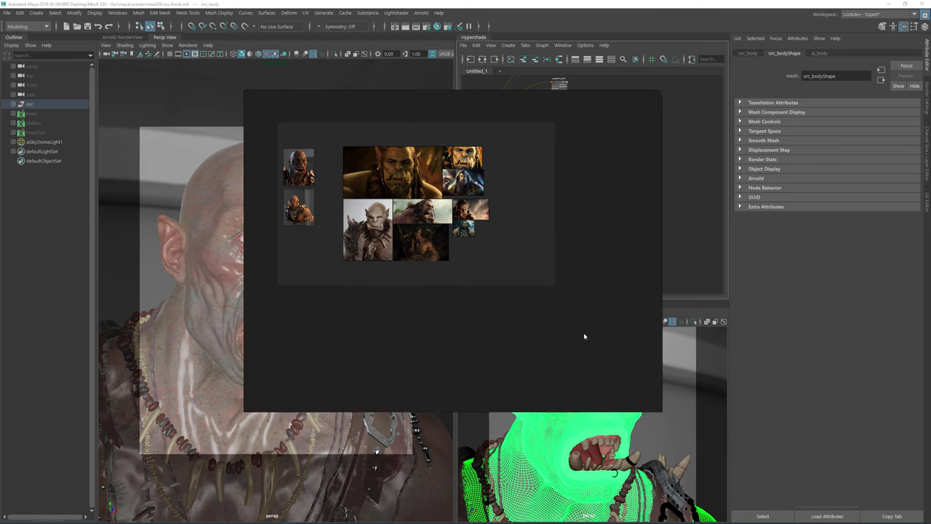
# - Examine the orc reference images up close and as a whole, then move the reference board off the Maya scene
pyautogui.doubleClick(376, 173)
pyautogui.doubleClick(462, 227)
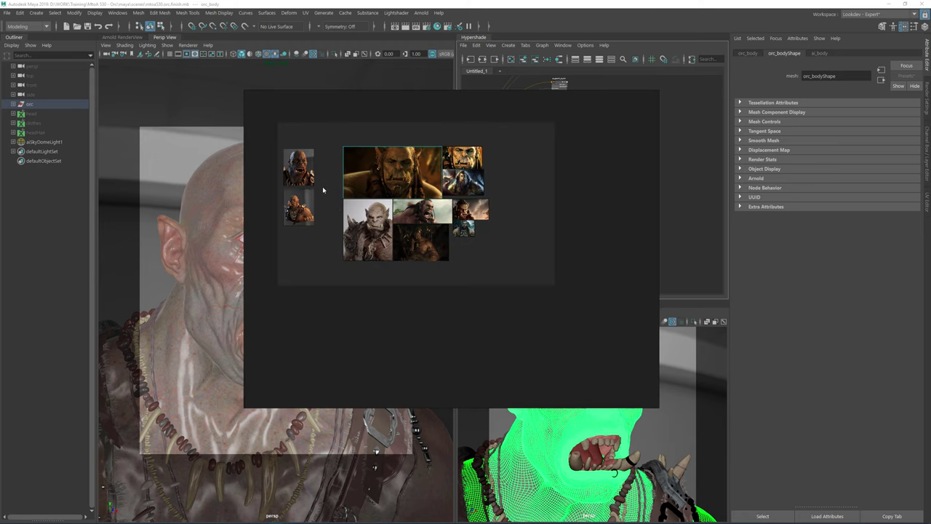
pyautogui.moveTo(499, 210)
pyautogui.mouseDown()
pyautogui.moveTo(480, 213)
pyautogui.moveTo(507, 219)
pyautogui.mouseUp()
pyautogui.scroll(4, 400, 234)
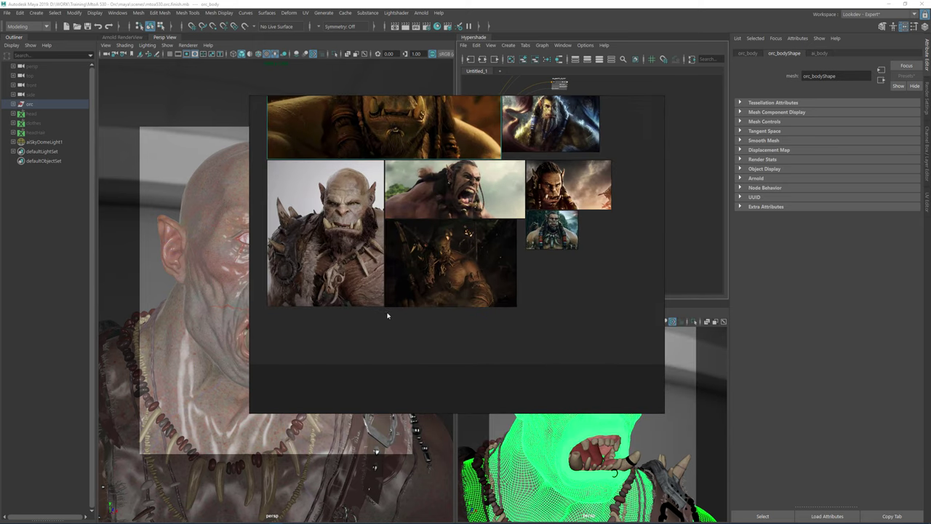
pyautogui.scroll(-4, 473, 349)
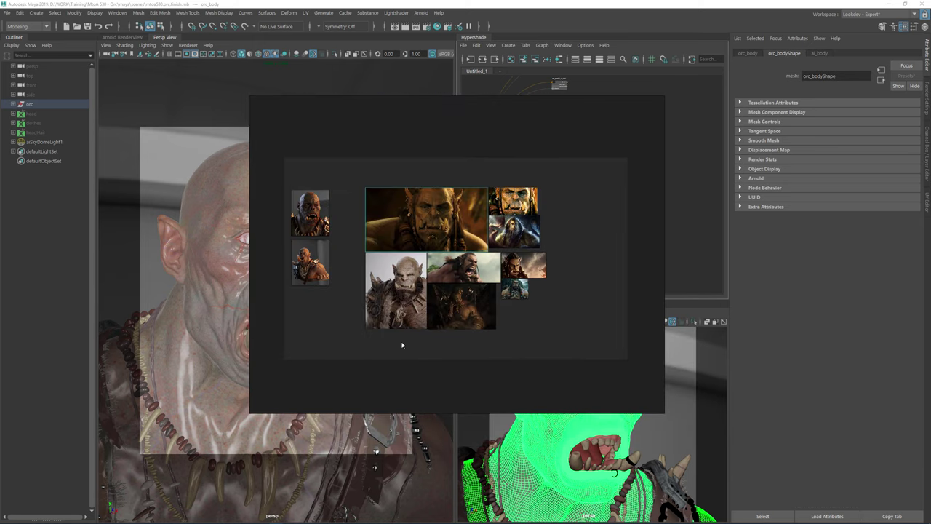
pyautogui.scroll(5, 414, 211)
pyautogui.scroll(-4, 497, 259)
pyautogui.scroll(4, 498, 291)
pyautogui.scroll(-4, 501, 328)
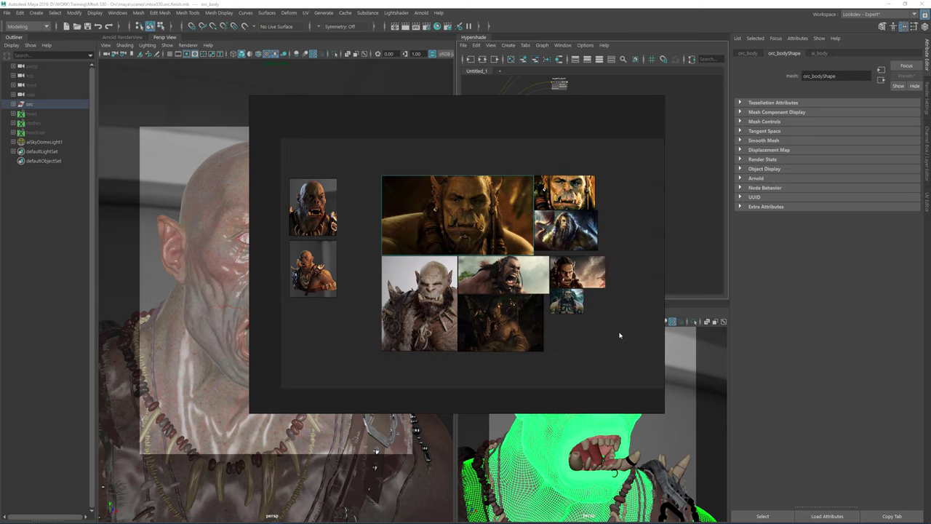
pyautogui.moveTo(518, 118); pyautogui.dragTo(525, 118, button='right')
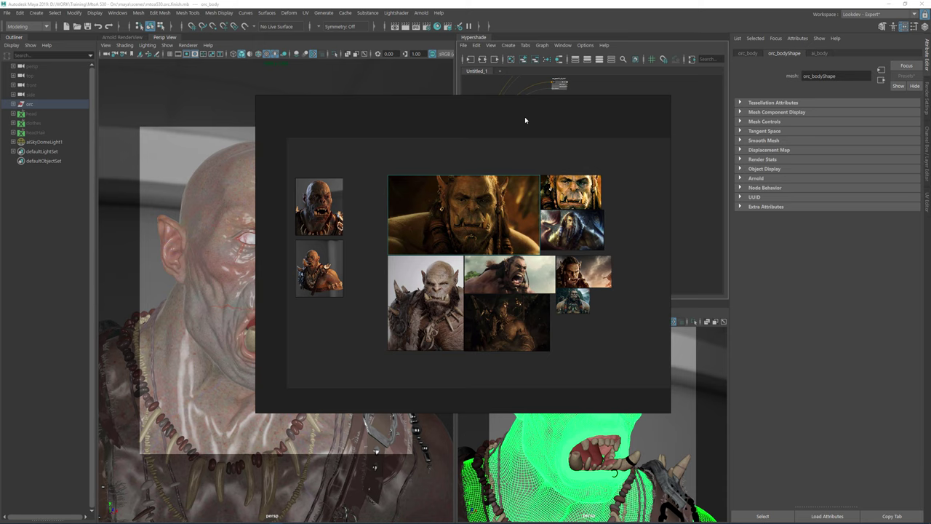
pyautogui.moveTo(552, 138); pyautogui.dragTo(930, 190, button='right')
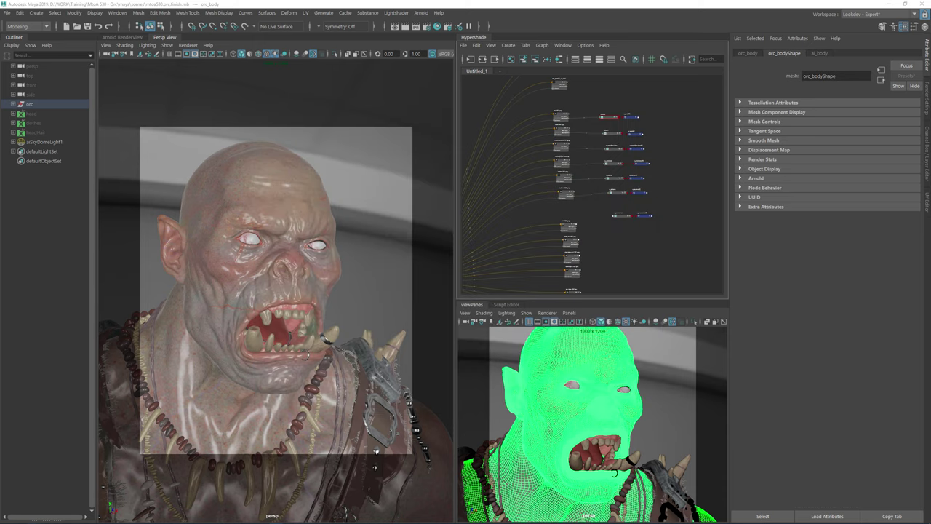
# - Bring the orc_clean folder window over the Maya scene and review its contents, including the orc_clean.mb scene file
pyautogui.moveTo(930, 162); pyautogui.dragTo(482, 155)
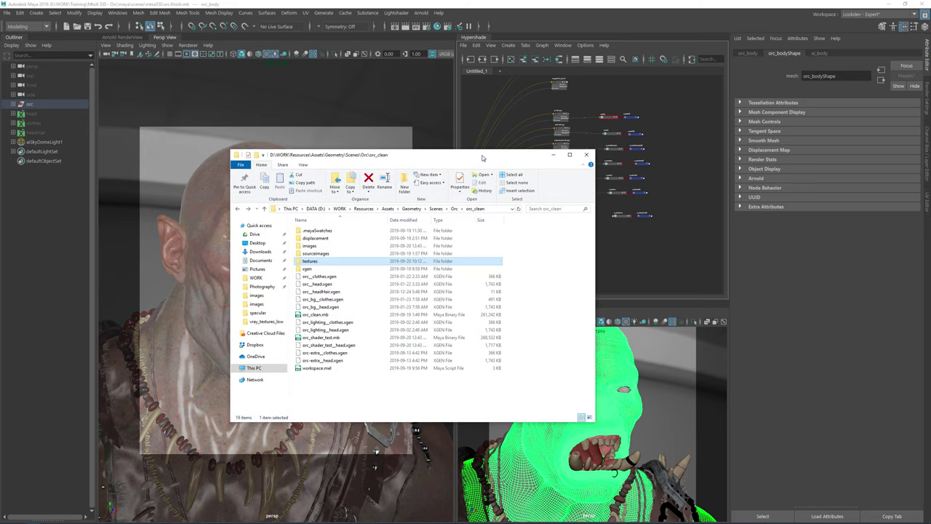
pyautogui.moveTo(347, 382); pyautogui.dragTo(306, 269)
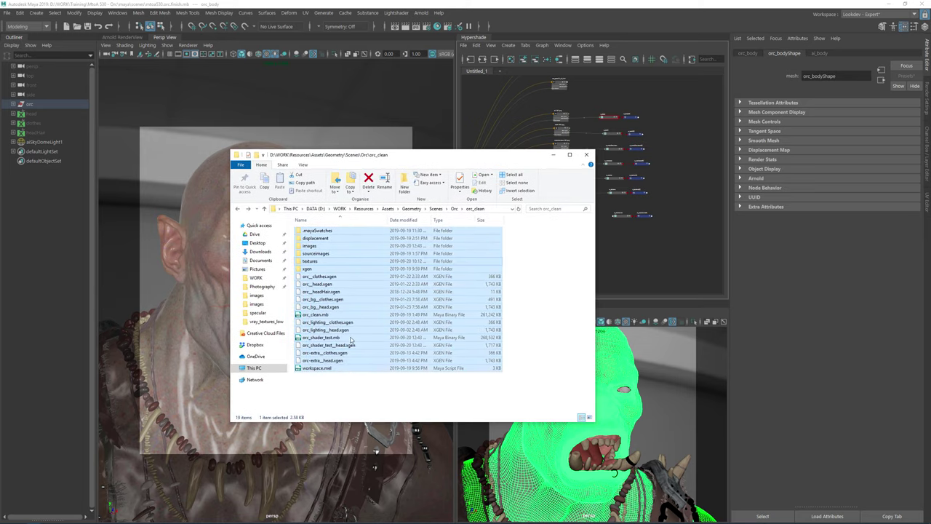
pyautogui.click(361, 400)
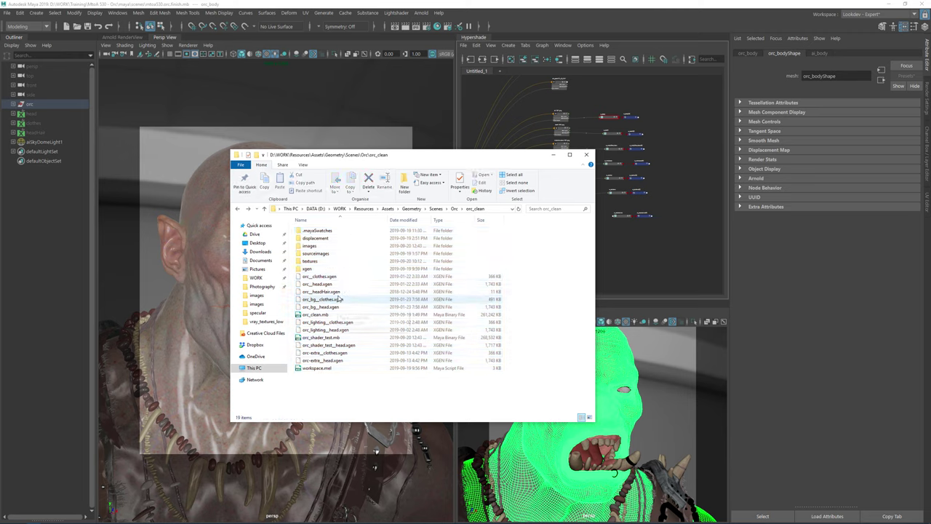
pyautogui.click(324, 314)
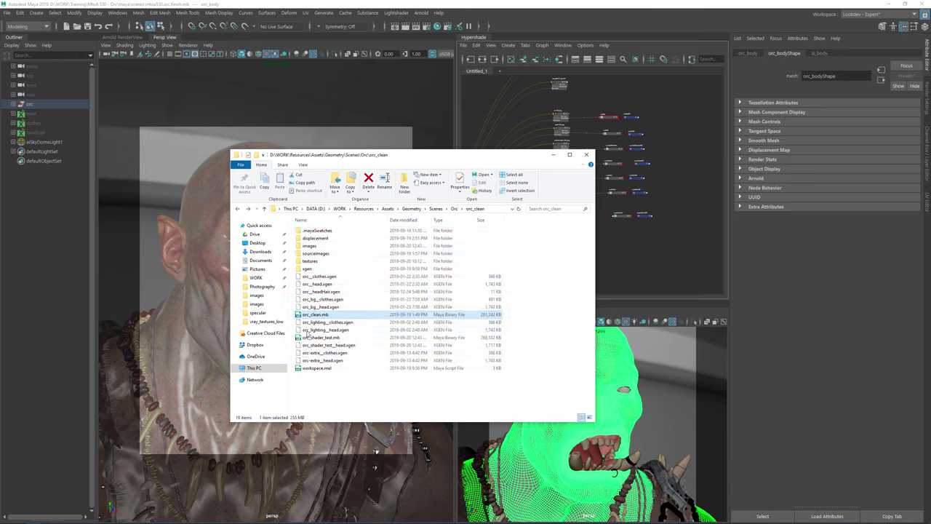
# - Open the textures folder, review all its subfolders, and minimize the file window to return to Maya
pyautogui.doubleClick(309, 261)
pyautogui.moveTo(406, 352); pyautogui.dragTo(302, 219)
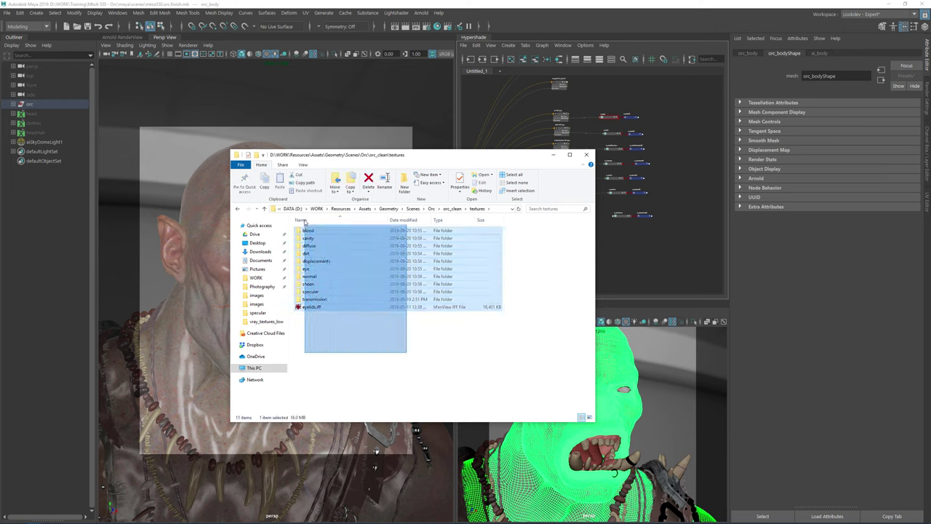
pyautogui.click(358, 341)
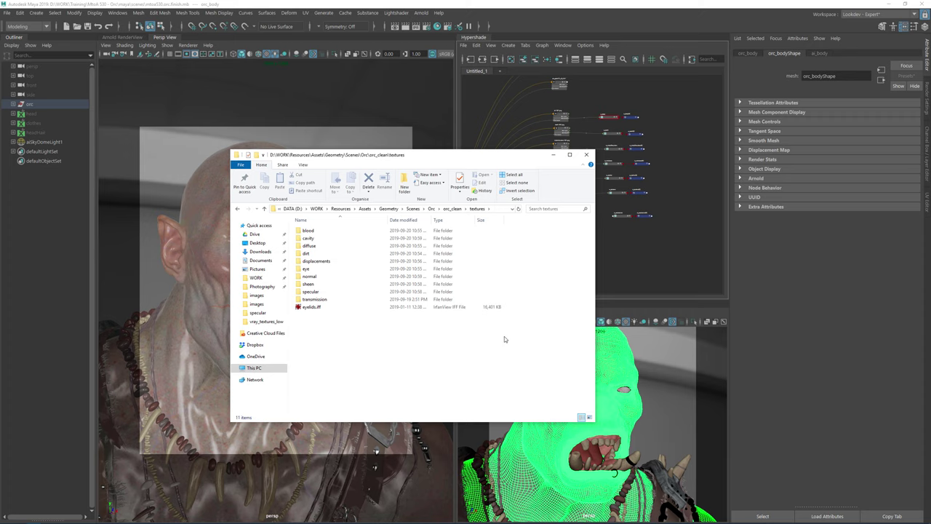
pyautogui.click(554, 155)
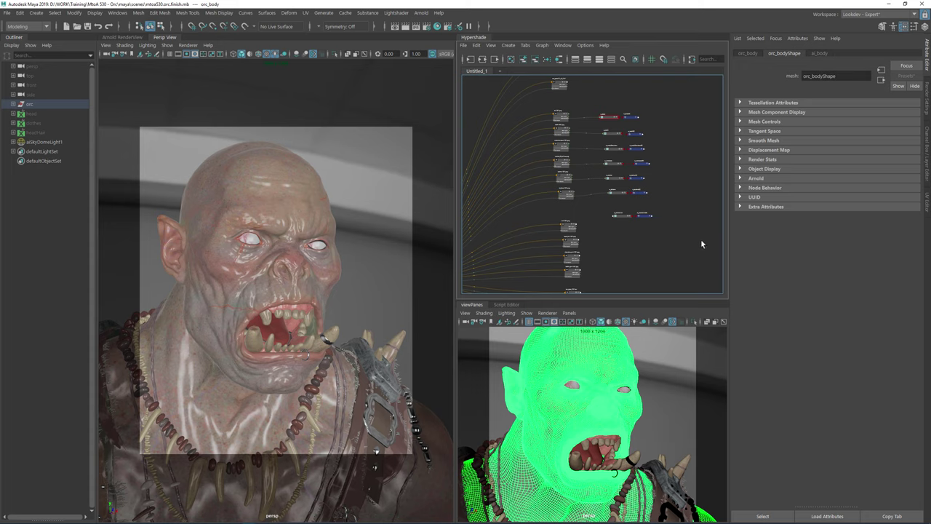
# - Examine the Hypershade network's Arnold shaders, their shading groups and the file textures connected to them
pyautogui.scroll(5, 565, 170)
pyautogui.keyDown('alt'); pyautogui.moveTo(497, 157); pyautogui.dragTo(445, 244, button='middle'); pyautogui.keyUp('alt')
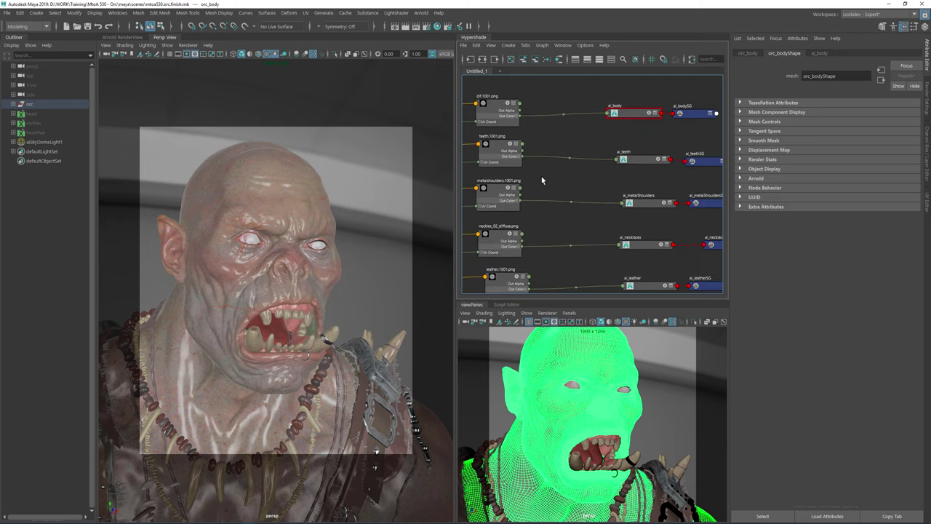
pyautogui.scroll(3, 593, 187)
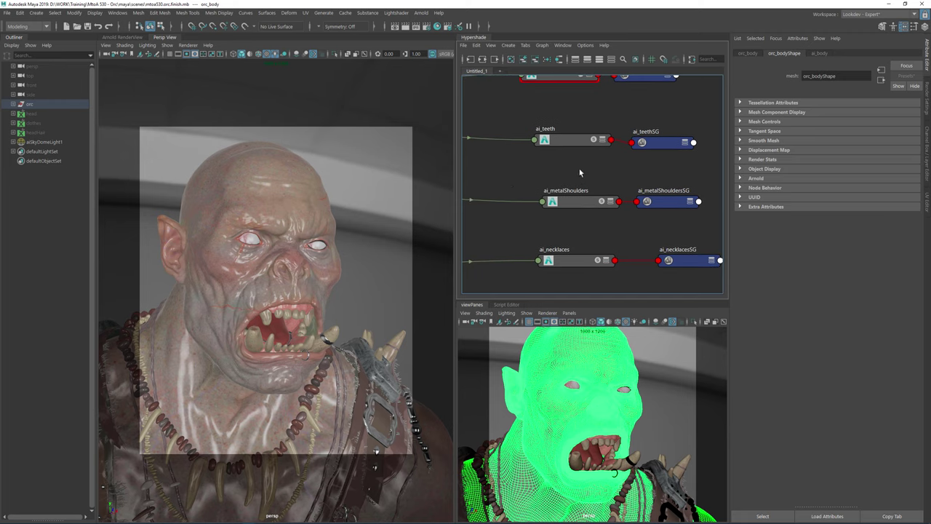
pyautogui.keyDown('alt'); pyautogui.moveTo(604, 103); pyautogui.dragTo(661, 281, button='middle'); pyautogui.keyUp('alt')
pyautogui.keyDown('alt'); pyautogui.moveTo(608, 182); pyautogui.dragTo(587, 141, button='middle'); pyautogui.keyUp('alt')
pyautogui.scroll(-3, 615, 220)
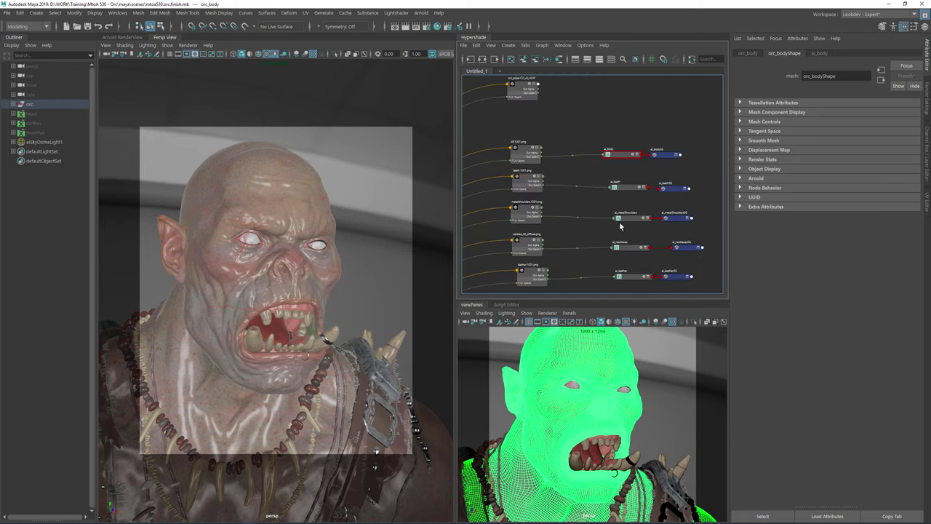
pyautogui.keyDown('alt'); pyautogui.moveTo(573, 223); pyautogui.dragTo(554, 200, button='middle'); pyautogui.keyUp('alt')
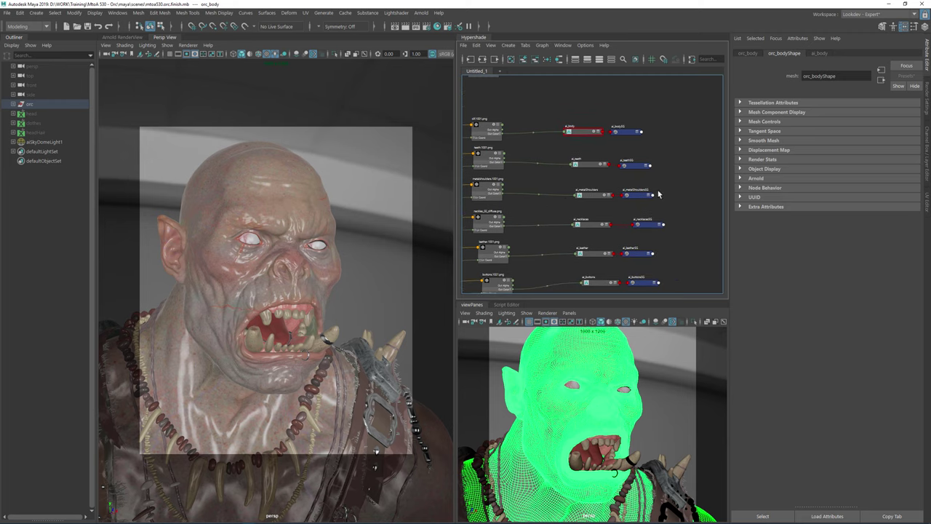
pyautogui.scroll(-3, 662, 186)
pyautogui.keyDown('alt'); pyautogui.moveTo(628, 191); pyautogui.dragTo(640, 124, button='middle'); pyautogui.keyUp('alt')
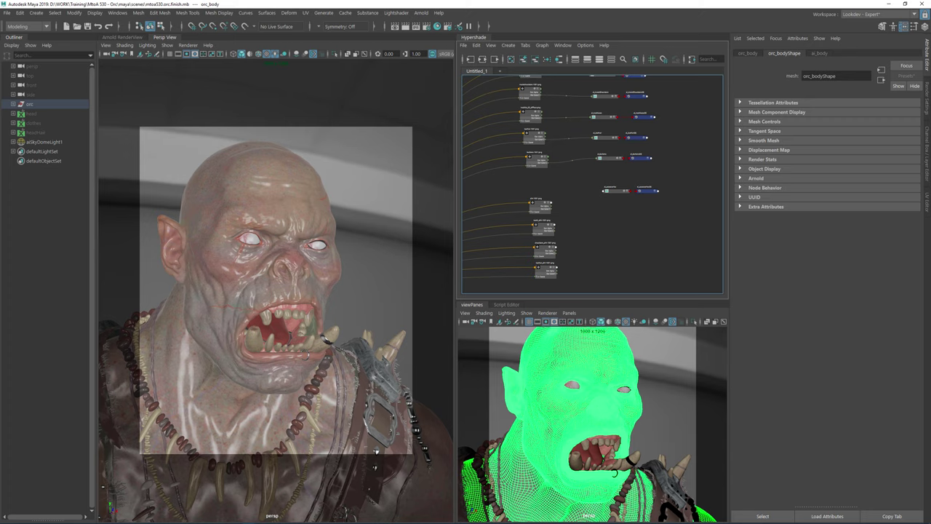
# - Rename the Hypershade tab holding the full shader network as all
pyautogui.click(486, 84)
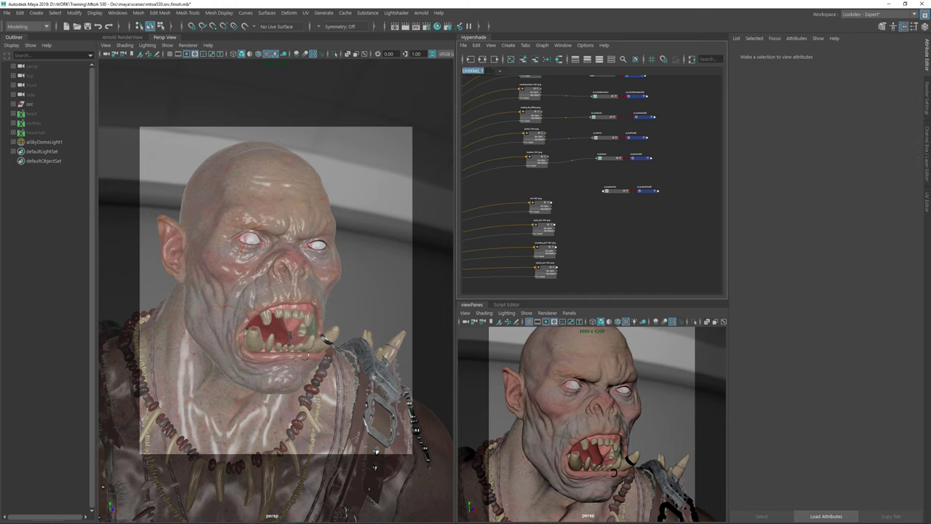
pyautogui.write('all')
pyautogui.press('Return')
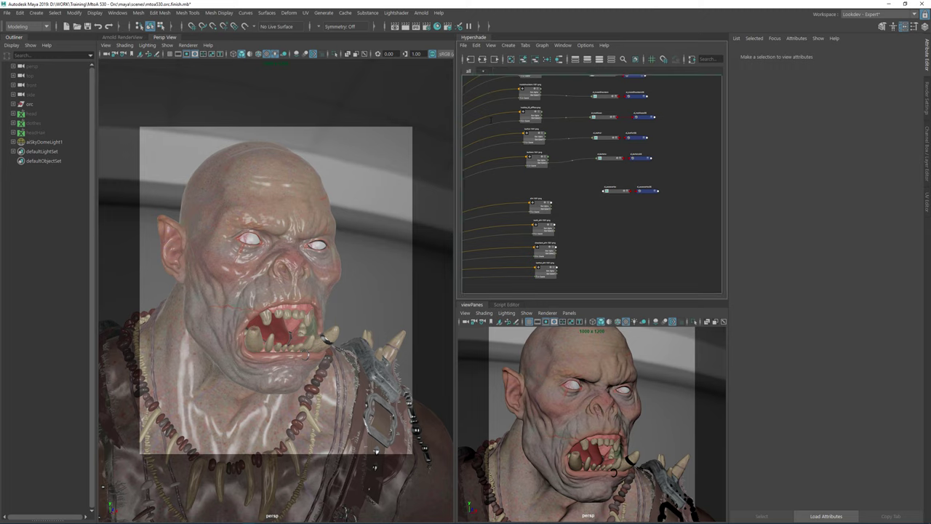
# - Add a second Hypershade tab and name it head
pyautogui.click(484, 70)
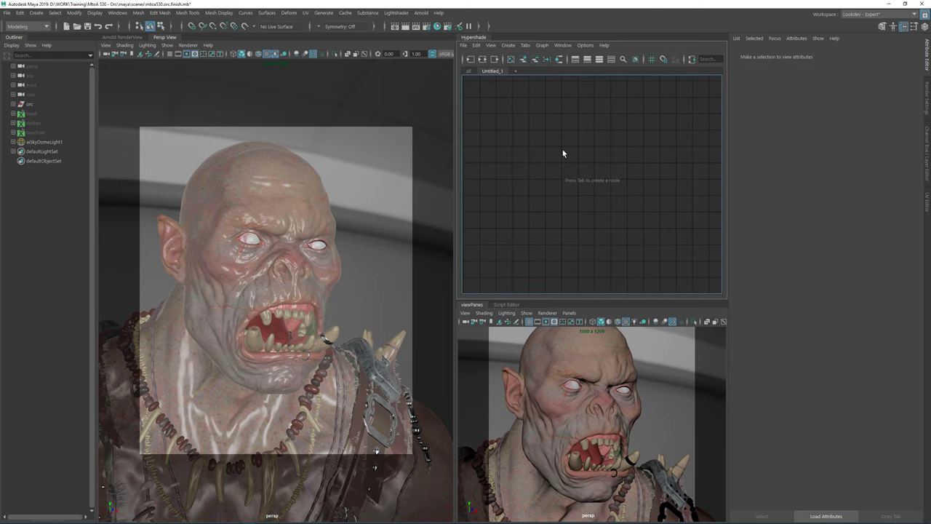
pyautogui.doubleClick(491, 71)
pyautogui.write('head')
pyautogui.press('Return')
# - Add the ai_body shader from the all tab to the head tab and graph its input and output connections
pyautogui.click(468, 71)
pyautogui.keyDown('alt'); pyautogui.moveTo(691, 152); pyautogui.dragTo(708, 235, button='middle'); pyautogui.keyUp('alt')
pyautogui.scroll(5, 599, 137)
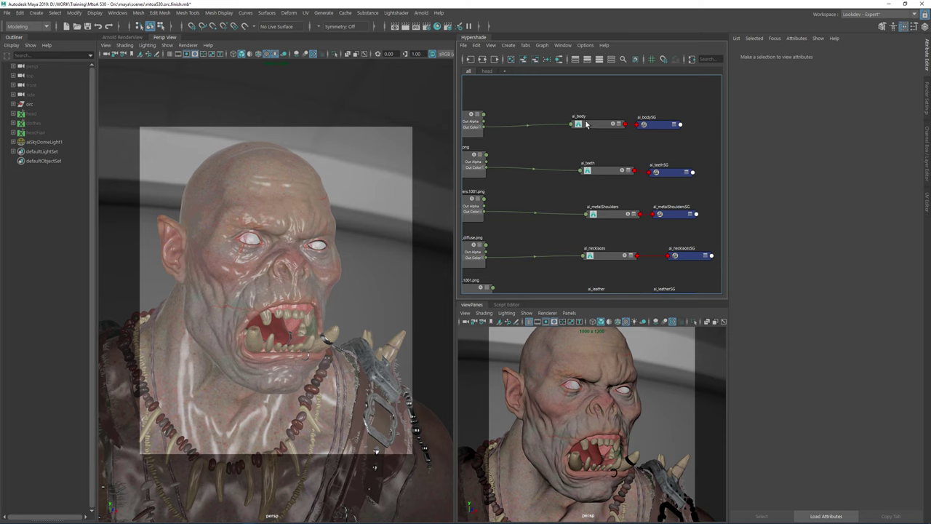
pyautogui.click(587, 125)
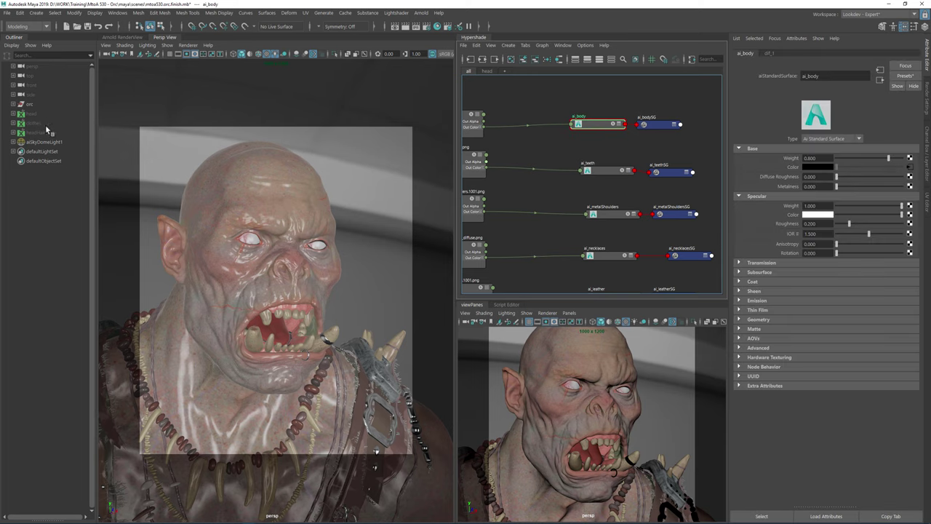
pyautogui.moveTo(604, 127); pyautogui.dragTo(652, 123, button='right')
pyautogui.click(598, 126)
pyautogui.click(486, 72)
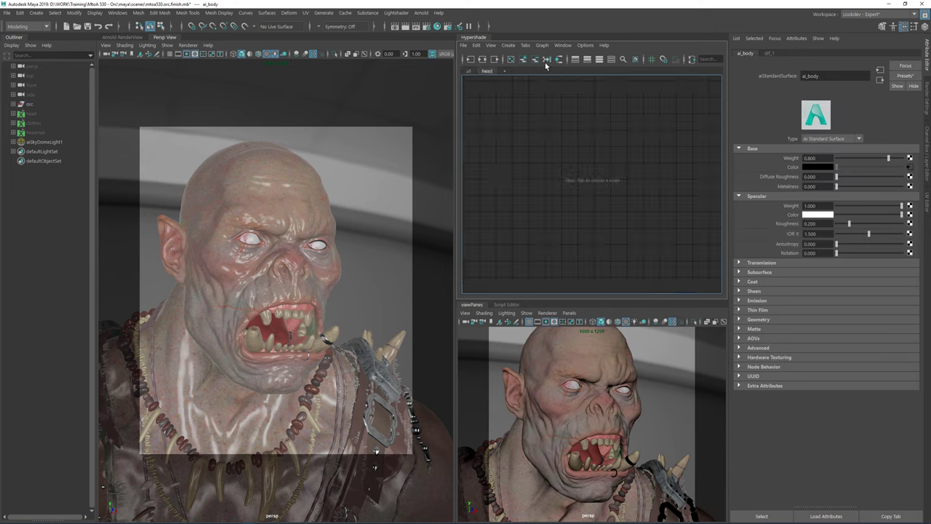
pyautogui.click(523, 62)
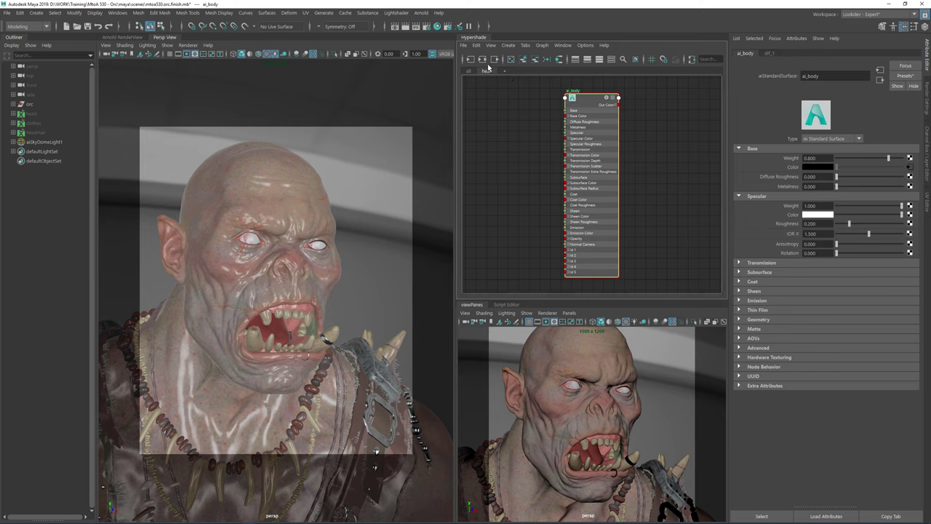
pyautogui.click(483, 59)
pyautogui.click(562, 191)
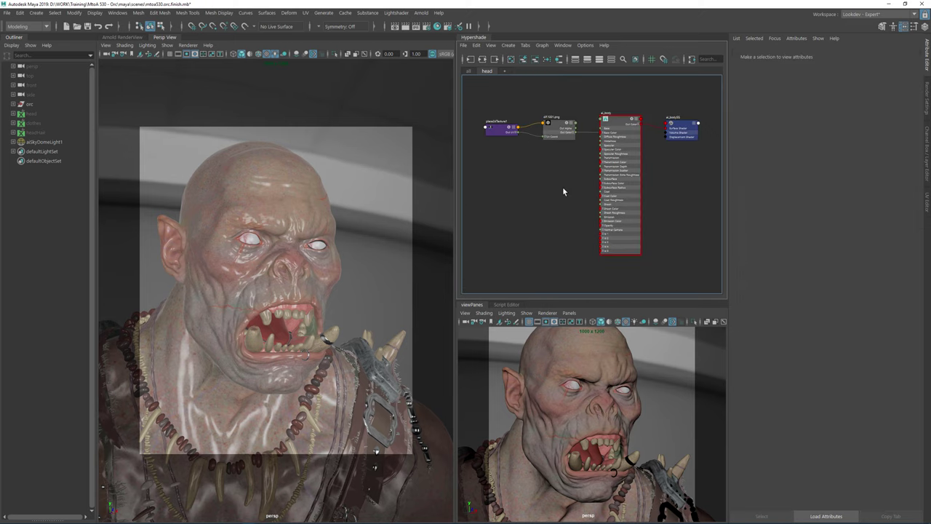
# - Point out the texture placement node and the diffuse file texture feeding the ai_body shader in the head tab
pyautogui.moveTo(485, 96); pyautogui.dragTo(536, 169)
pyautogui.click(537, 170)
pyautogui.click(559, 128)
pyautogui.click(545, 193)
# - Look through the file texture nodes in the all tab, including the blood, leather and dirt textures
pyautogui.click(470, 70)
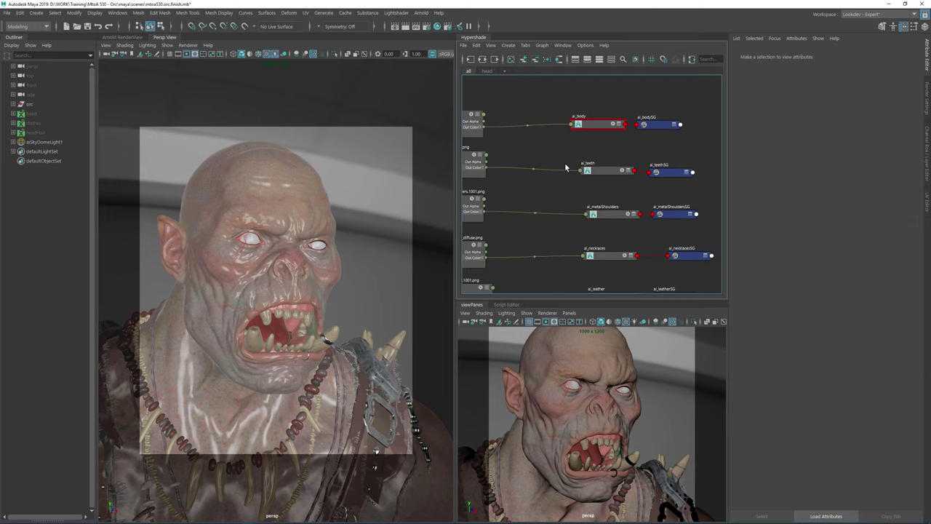
pyautogui.scroll(-5, 538, 147)
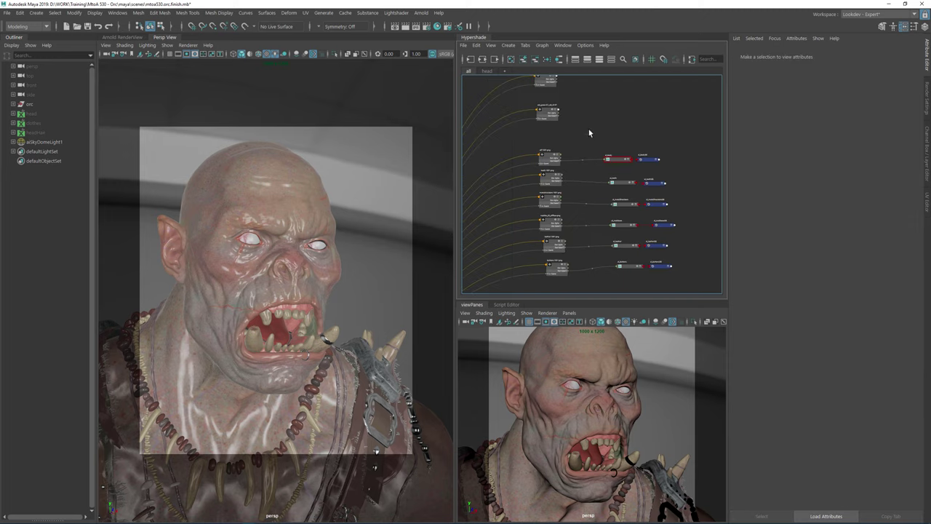
pyautogui.keyDown('alt'); pyautogui.moveTo(596, 176); pyautogui.dragTo(597, 129, button='middle'); pyautogui.keyUp('alt')
pyautogui.moveTo(620, 252)
pyautogui.keyDown('alt'); pyautogui.mouseDown(button='middle')
pyautogui.moveTo(615, 206)
pyautogui.moveTo(582, 139)
pyautogui.moveTo(592, 217)
pyautogui.moveTo(612, 115)
pyautogui.mouseUp(button='middle'); pyautogui.keyUp('alt')
pyautogui.scroll(5, 591, 215)
pyautogui.keyDown('alt'); pyautogui.moveTo(524, 166); pyautogui.dragTo(517, 94, button='middle'); pyautogui.keyUp('alt')
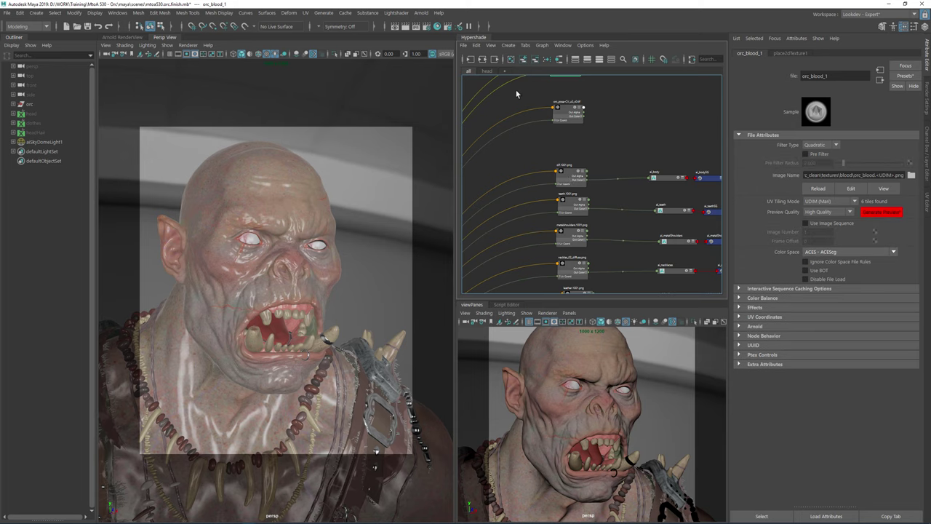
pyautogui.moveTo(522, 103); pyautogui.dragTo(602, 249)
pyautogui.keyDown('alt'); pyautogui.moveTo(588, 230); pyautogui.dragTo(572, 107, button='middle'); pyautogui.keyUp('alt')
pyautogui.keyDown('alt'); pyautogui.moveTo(571, 206); pyautogui.dragTo(534, 155, button='middle'); pyautogui.keyUp('alt')
pyautogui.keyDown('alt'); pyautogui.moveTo(603, 200); pyautogui.dragTo(631, 158, button='middle'); pyautogui.keyUp('alt')
pyautogui.click(544, 111)
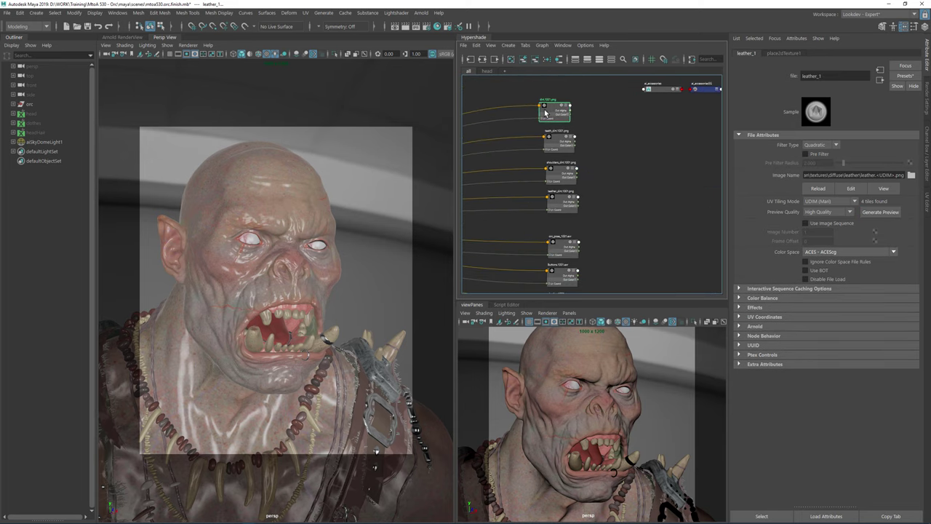
pyautogui.scroll(-5, 615, 166)
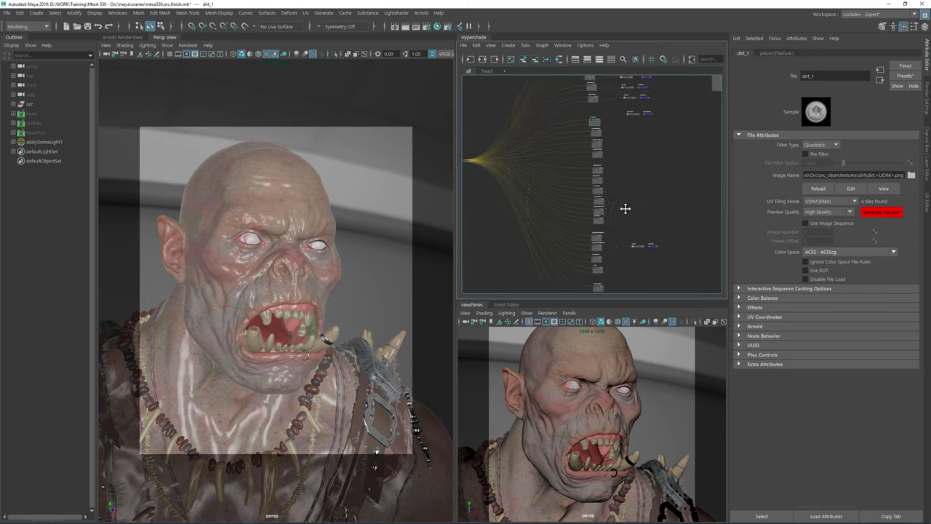
# - Return to the head tab of the Hypershade and start the live Arnold render of the orc
pyautogui.click(627, 232)
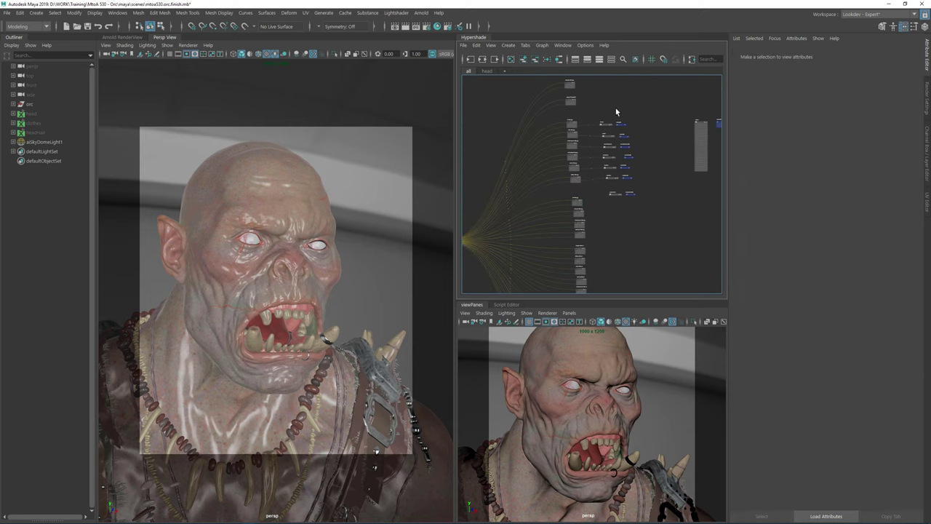
pyautogui.scroll(4, 633, 106)
pyautogui.click(486, 71)
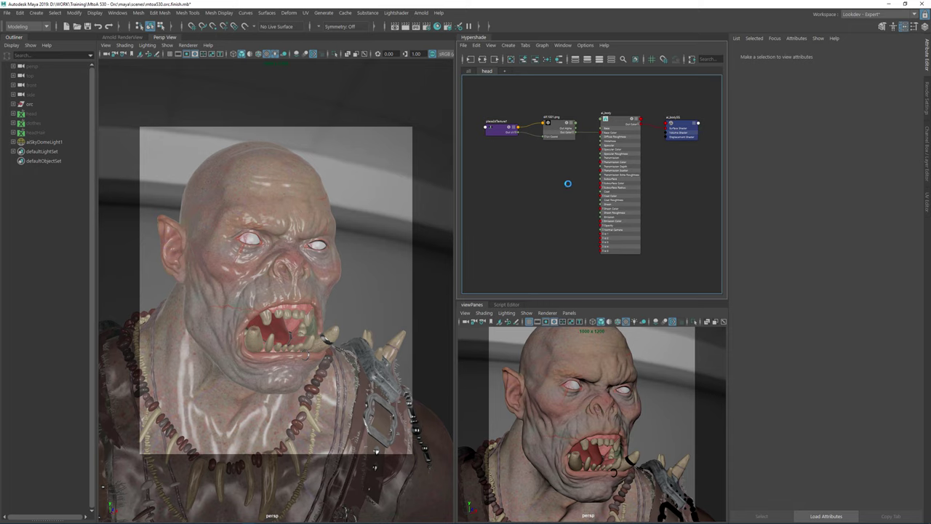
pyautogui.click(118, 35)
pyautogui.click(412, 56)
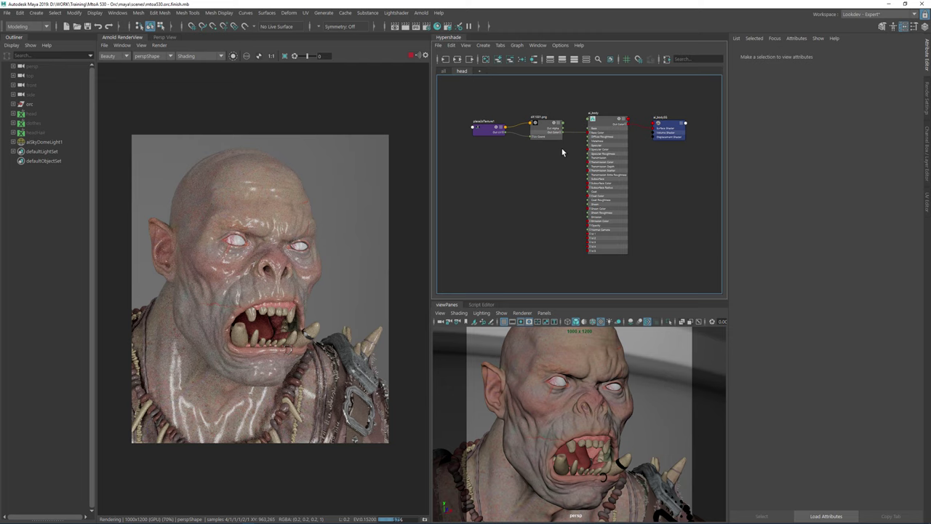
# - Set the base weight of the ai_body shader to 1
pyautogui.keyDown('alt'); pyautogui.moveTo(543, 151); pyautogui.dragTo(555, 166, button='middle'); pyautogui.keyUp('alt')
pyautogui.scroll(3, 555, 166)
pyautogui.click(566, 111)
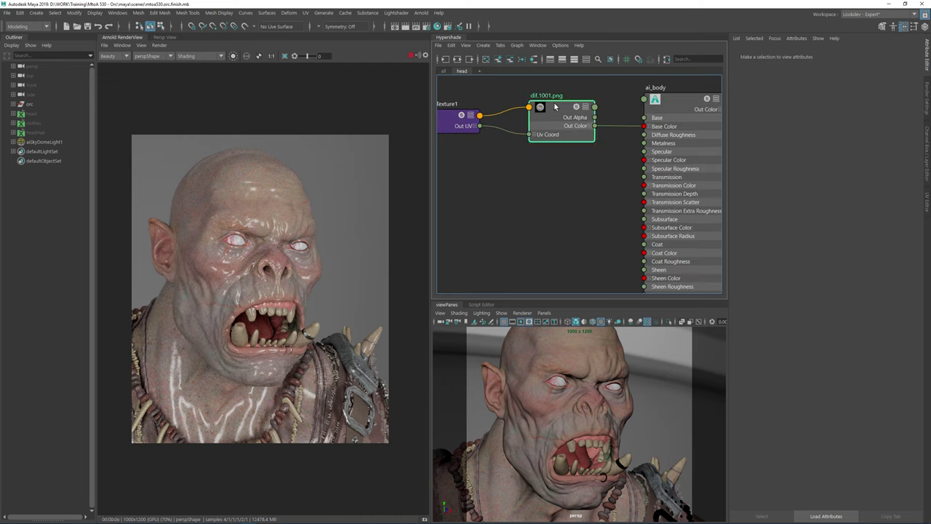
pyautogui.click(653, 97)
pyautogui.moveTo(887, 158)
pyautogui.mouseDown()
pyautogui.moveTo(869, 158)
pyautogui.moveTo(886, 159)
pyautogui.mouseUp()
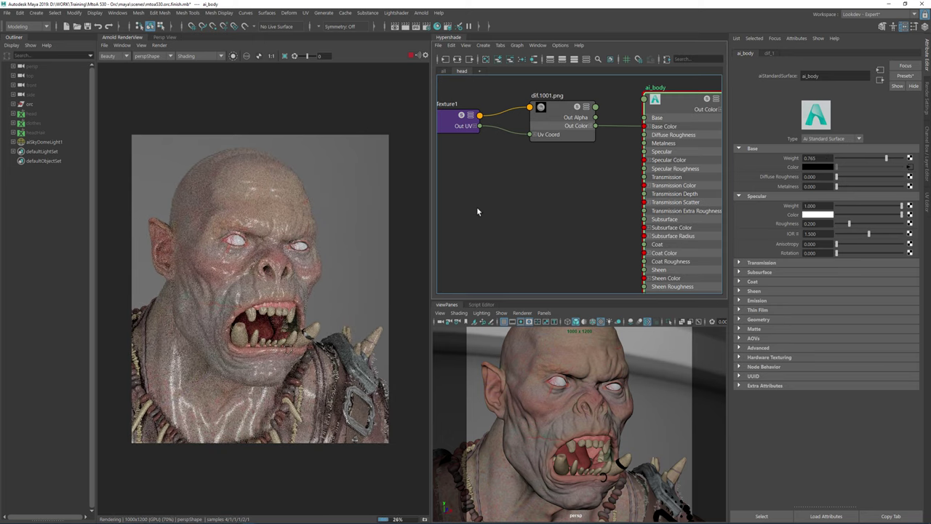
pyautogui.doubleClick(808, 158)
pyautogui.write('1')
pyautogui.press('Return')
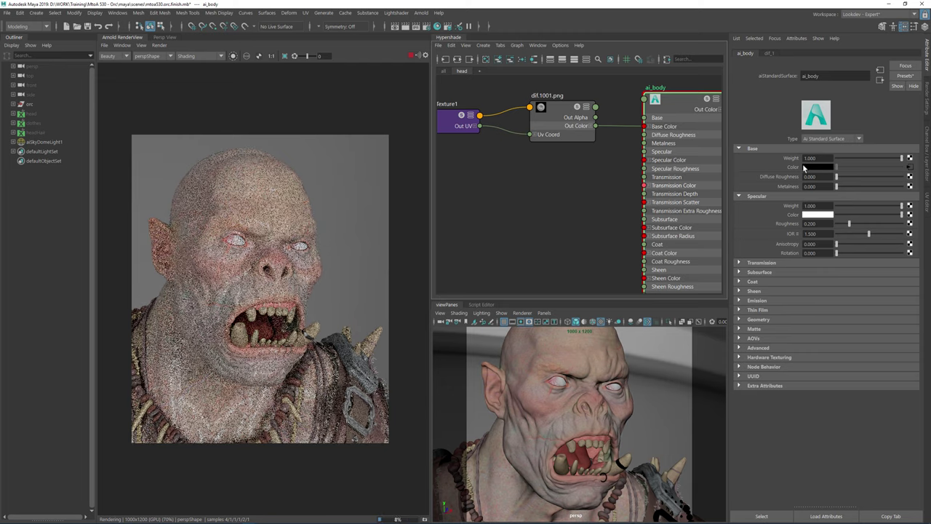
# - Space the dif.1001.png texture and its placement node farther away from the ai_body shader in the head tab
pyautogui.keyDown('alt'); pyautogui.moveTo(523, 191); pyautogui.dragTo(606, 191, button='middle'); pyautogui.keyUp('alt')
pyautogui.moveTo(484, 171); pyautogui.dragTo(533, 112)
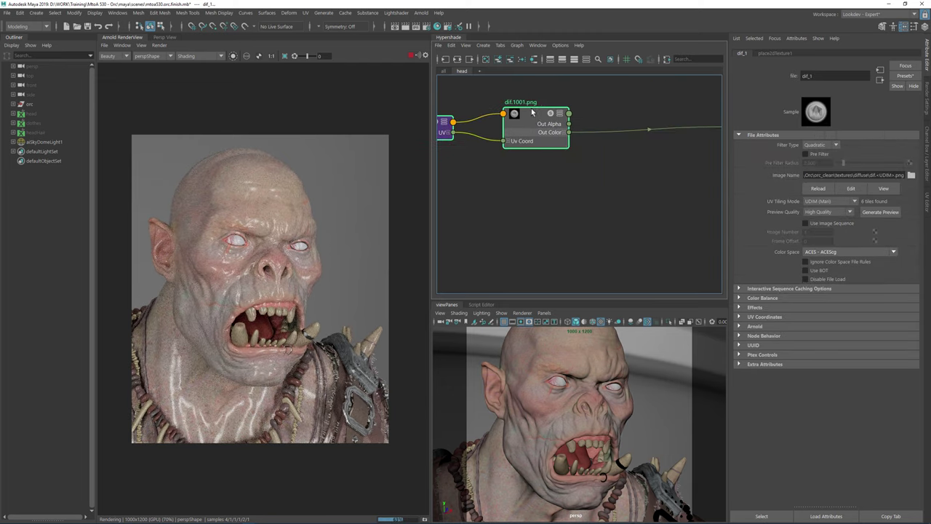
pyautogui.click(609, 175)
pyautogui.keyDown('alt'); pyautogui.moveTo(609, 175); pyautogui.dragTo(502, 162, button='middle'); pyautogui.keyUp('alt')
pyautogui.click(636, 107)
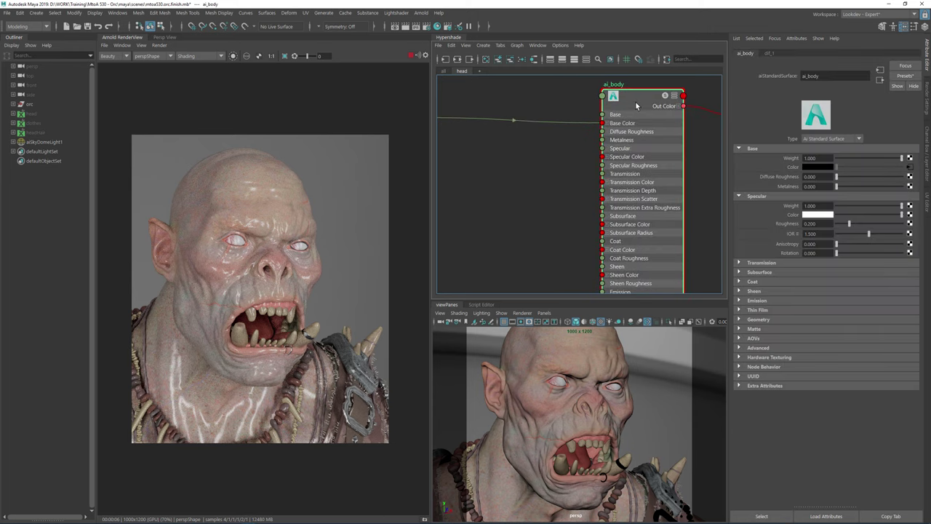
pyautogui.click(517, 155)
pyautogui.keyDown('alt'); pyautogui.moveTo(445, 192); pyautogui.dragTo(599, 174, button='middle'); pyautogui.keyUp('alt')
pyautogui.scroll(-3, 541, 174)
pyautogui.moveTo(540, 138); pyautogui.dragTo(534, 150)
pyautogui.click(545, 134)
pyautogui.scroll(3, 522, 166)
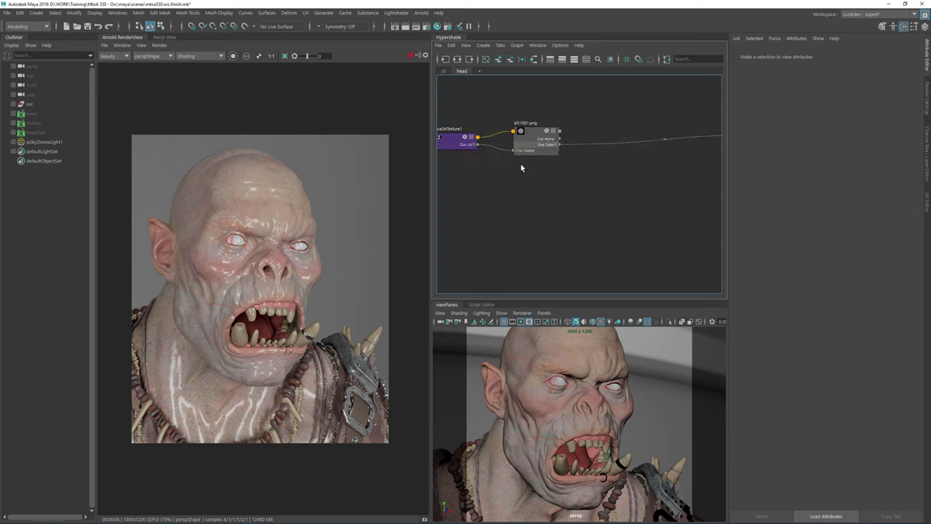
# - Select the orc_blood.1001.png file texture in the all tab
pyautogui.click(443, 71)
pyautogui.scroll(4, 553, 163)
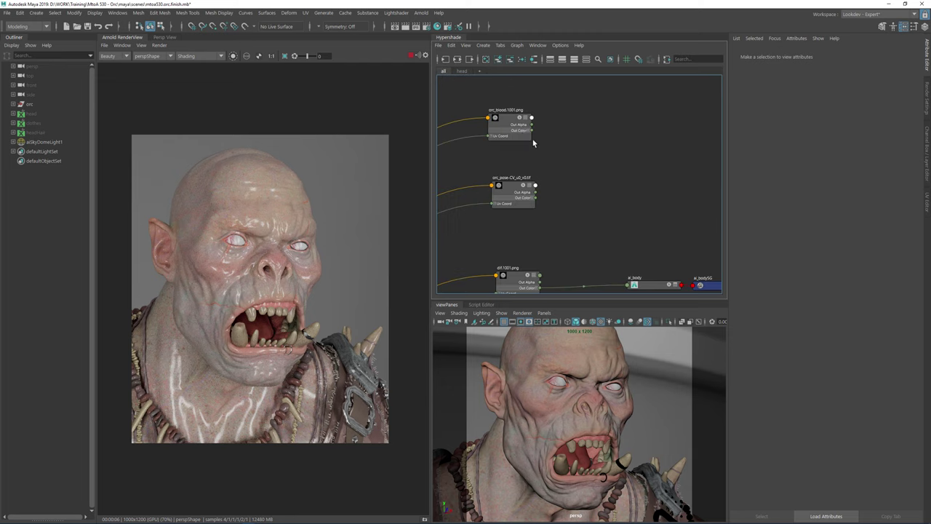
pyautogui.keyDown('alt'); pyautogui.moveTo(511, 130); pyautogui.dragTo(562, 112, button='middle'); pyautogui.keyUp('alt')
pyautogui.click(560, 107)
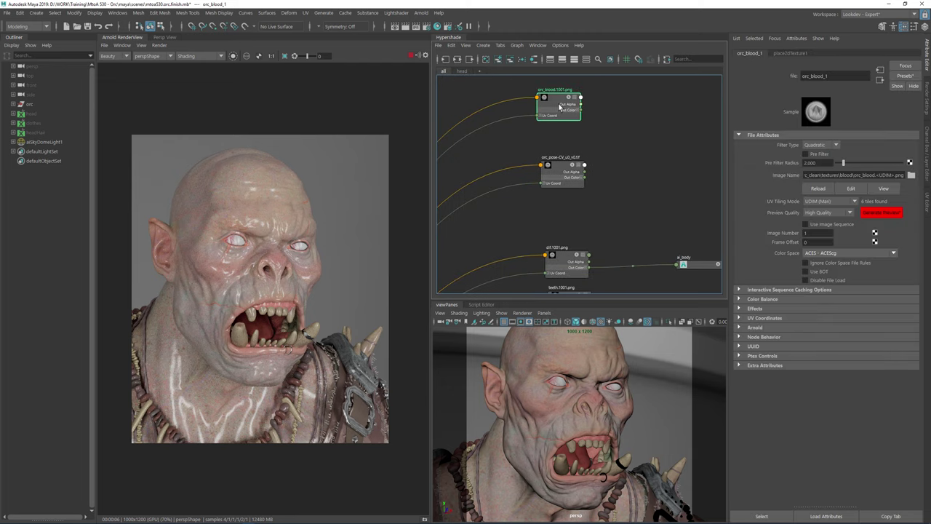
# - Add the dirt.1001.png file texture to the node selection in the all tab
pyautogui.keyDown('alt'); pyautogui.moveTo(621, 217); pyautogui.dragTo(603, 136, button='middle'); pyautogui.keyUp('alt')
pyautogui.keyDown('alt'); pyautogui.moveTo(597, 160); pyautogui.dragTo(594, 120); pyautogui.keyUp('alt')
pyautogui.scroll(-5, 603, 156)
pyautogui.keyDown('alt'); pyautogui.moveTo(607, 253); pyautogui.dragTo(583, 197, button='middle'); pyautogui.keyUp('alt')
pyautogui.scroll(4, 582, 196)
pyautogui.scroll(2, 536, 169)
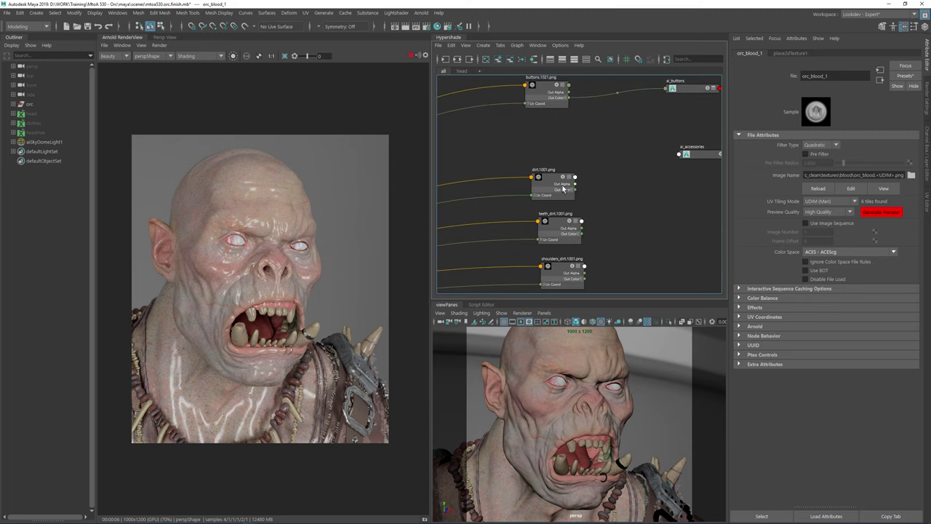
pyautogui.click(540, 185)
# - Extend the node selection with the orc_pose_1001.exr displacement texture
pyautogui.scroll(-4, 618, 160)
pyautogui.keyDown('alt'); pyautogui.moveTo(607, 119); pyautogui.dragTo(601, 94, button='middle'); pyautogui.keyUp('alt')
pyautogui.keyDown('alt'); pyautogui.moveTo(613, 267); pyautogui.dragTo(591, 158, button='middle'); pyautogui.keyUp('alt')
pyautogui.scroll(4, 560, 182)
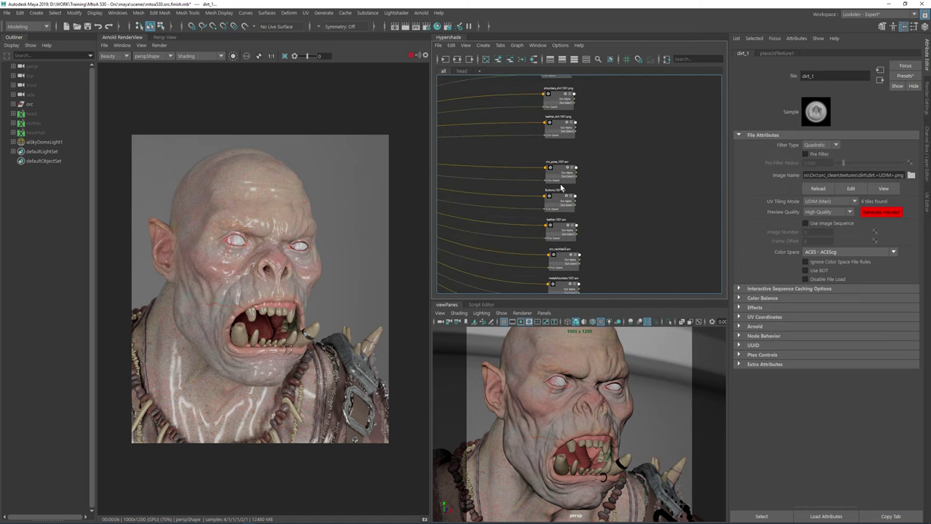
pyautogui.keyDown('alt'); pyautogui.moveTo(615, 232); pyautogui.dragTo(603, 159, button='middle'); pyautogui.keyUp('alt')
pyautogui.scroll(3, 603, 162)
pyautogui.keyDown('alt'); pyautogui.moveTo(584, 232); pyautogui.dragTo(616, 234, button='middle'); pyautogui.keyUp('alt')
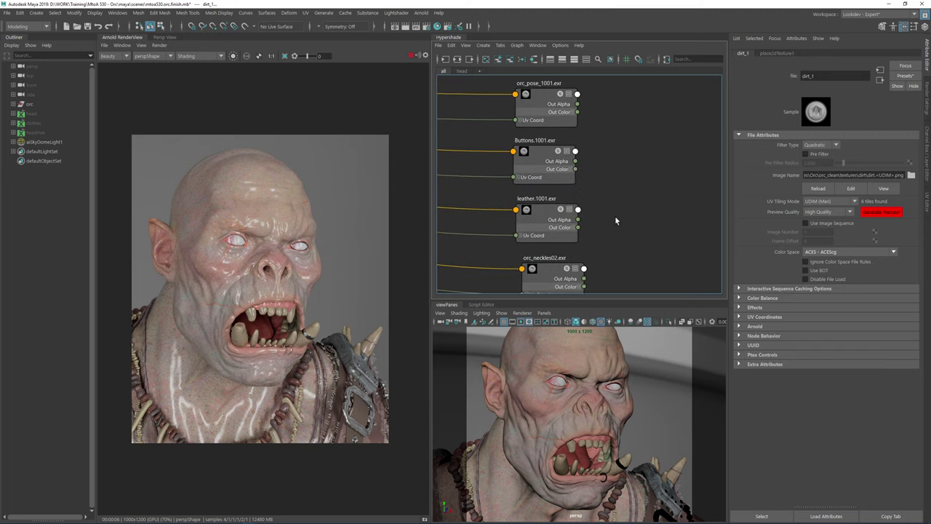
pyautogui.keyDown('alt'); pyautogui.moveTo(619, 124); pyautogui.dragTo(630, 200, button='middle'); pyautogui.keyUp('alt')
pyautogui.moveTo(611, 144)
pyautogui.keyDown('alt'); pyautogui.mouseDown(button='middle')
pyautogui.moveTo(617, 209)
pyautogui.moveTo(609, 160)
pyautogui.mouseUp(button='middle'); pyautogui.keyUp('alt')
pyautogui.scroll(-3, 613, 172)
pyautogui.click(569, 129)
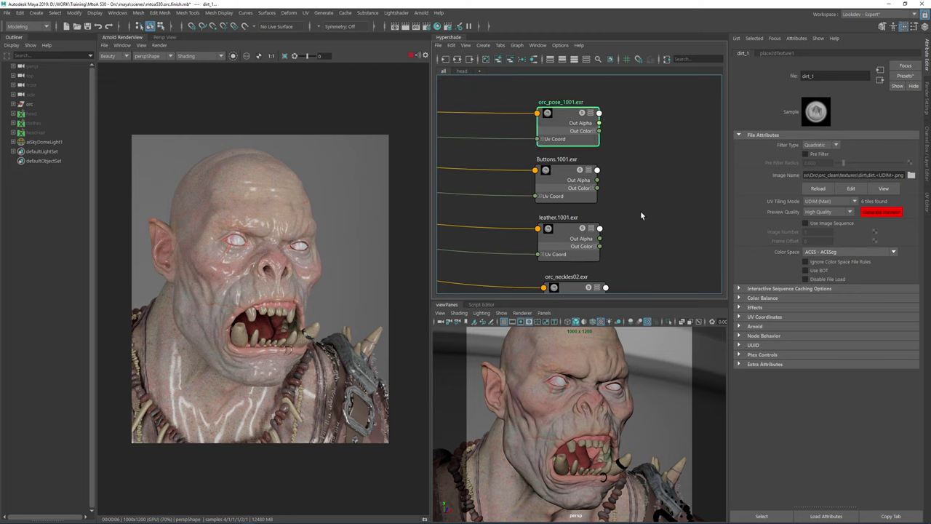
# - Include the orc_sheen.1001.png and orc_color_1001.tif textures in the node selection
pyautogui.scroll(-2, 638, 219)
pyautogui.scroll(-4, 639, 224)
pyautogui.keyDown('alt'); pyautogui.moveTo(623, 235); pyautogui.dragTo(597, 139, button='middle'); pyautogui.keyUp('alt')
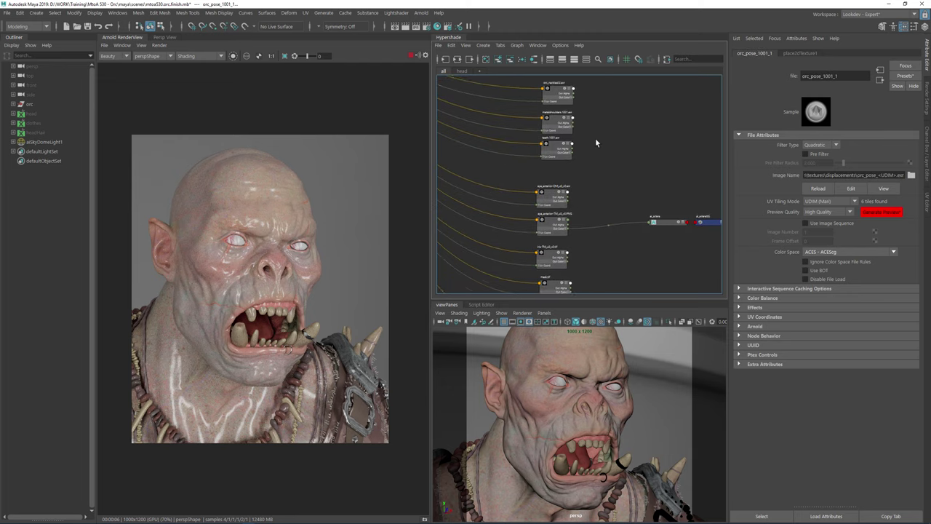
pyautogui.scroll(2, 566, 207)
pyautogui.keyDown('alt'); pyautogui.moveTo(601, 205); pyautogui.dragTo(579, 120, button='middle'); pyautogui.keyUp('alt')
pyautogui.keyDown('alt'); pyautogui.moveTo(593, 252); pyautogui.dragTo(616, 141, button='middle'); pyautogui.keyUp('alt')
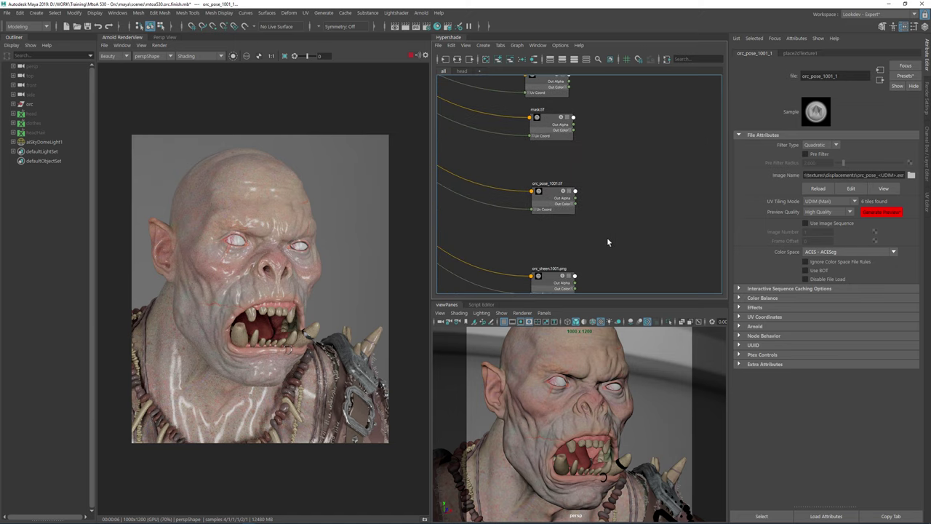
pyautogui.scroll(-2, 604, 236)
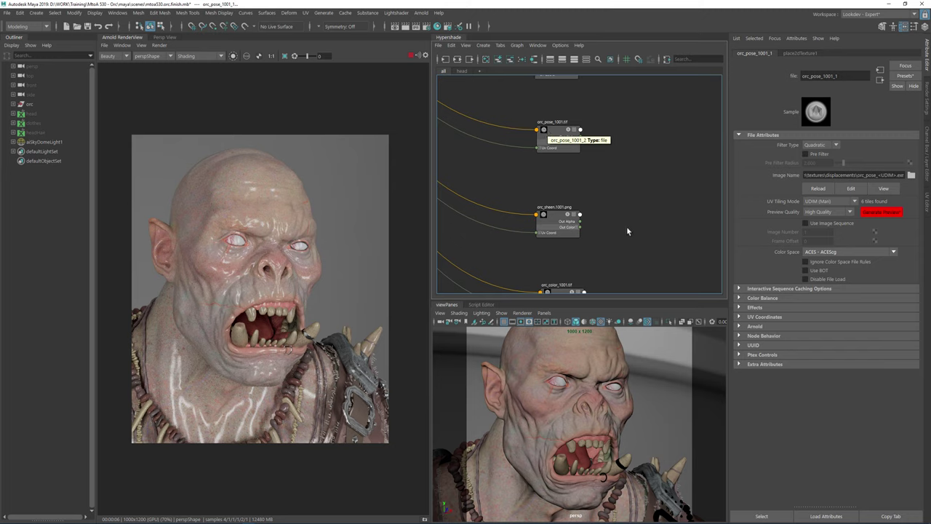
pyautogui.keyDown('alt'); pyautogui.moveTo(637, 240); pyautogui.dragTo(622, 149, button='middle'); pyautogui.keyUp('alt')
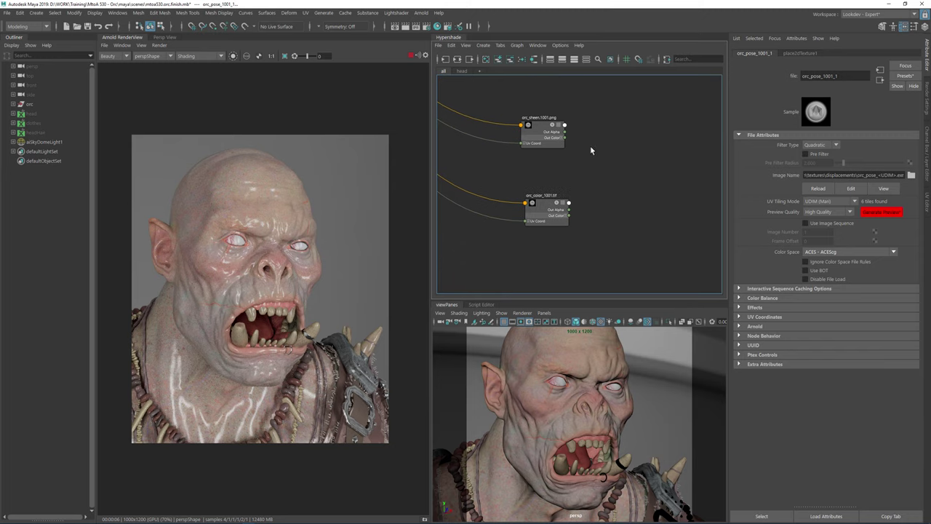
pyautogui.click(540, 127)
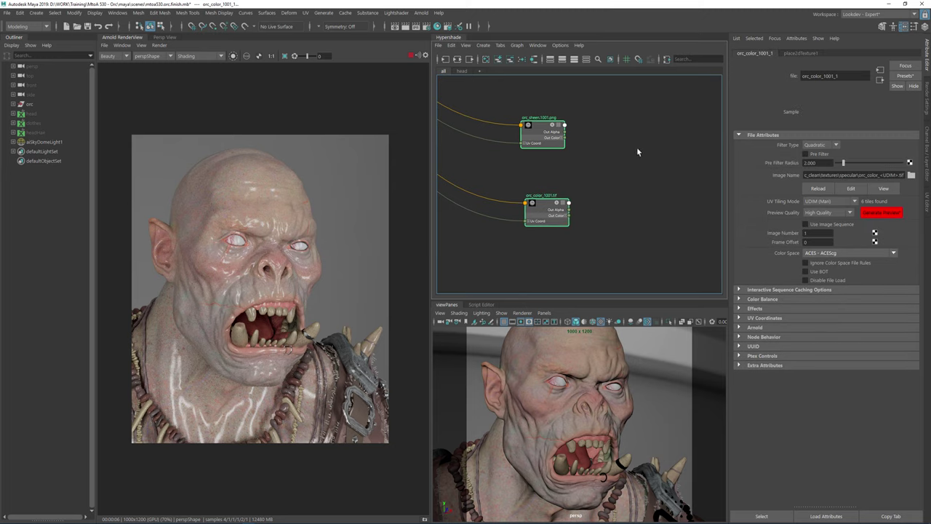
# - Add the orc_pose_1001.tif normal map to the selected head textures
pyautogui.keyDown('alt'); pyautogui.moveTo(645, 222); pyautogui.dragTo(648, 335, button='middle'); pyautogui.keyUp('alt')
pyautogui.keyDown('alt'); pyautogui.moveTo(645, 150); pyautogui.dragTo(607, 131, button='right'); pyautogui.keyUp('alt')
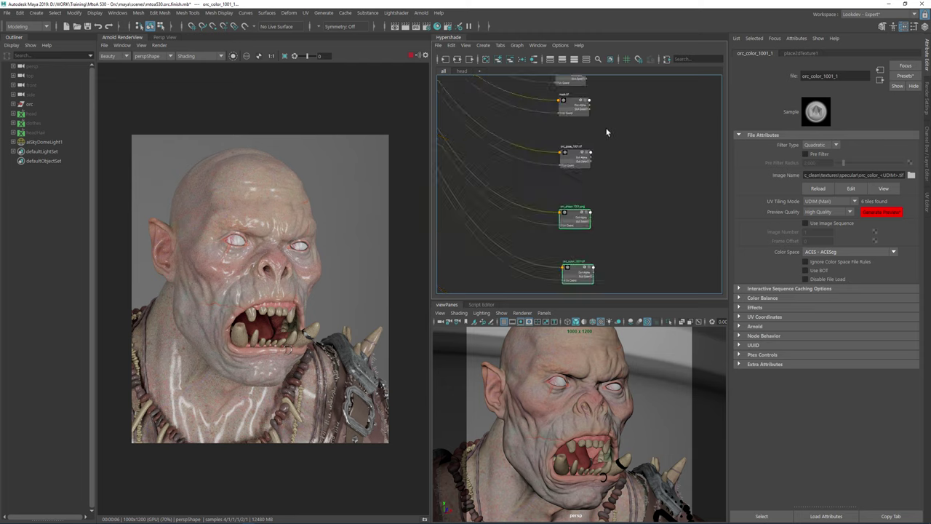
pyautogui.scroll(2, 606, 131)
pyautogui.click(556, 204)
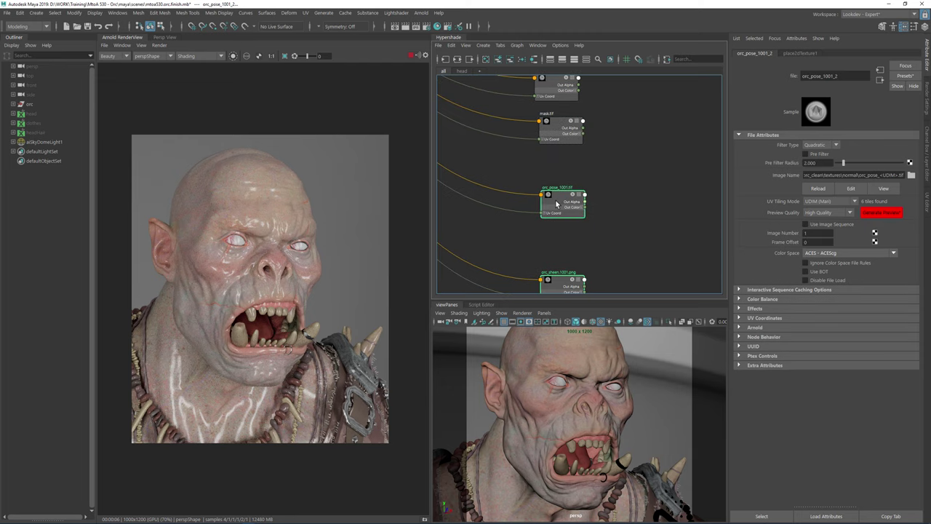
pyautogui.scroll(-2, 622, 172)
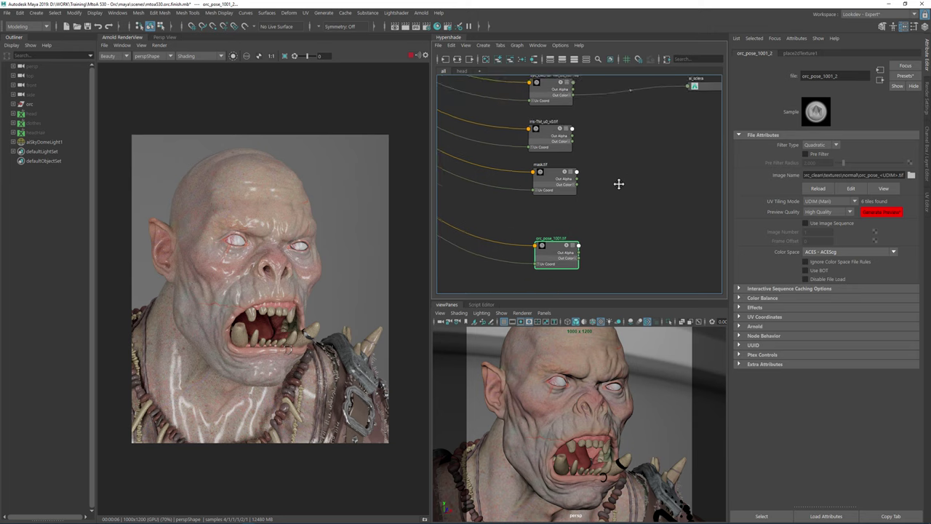
pyautogui.scroll(-1, 640, 195)
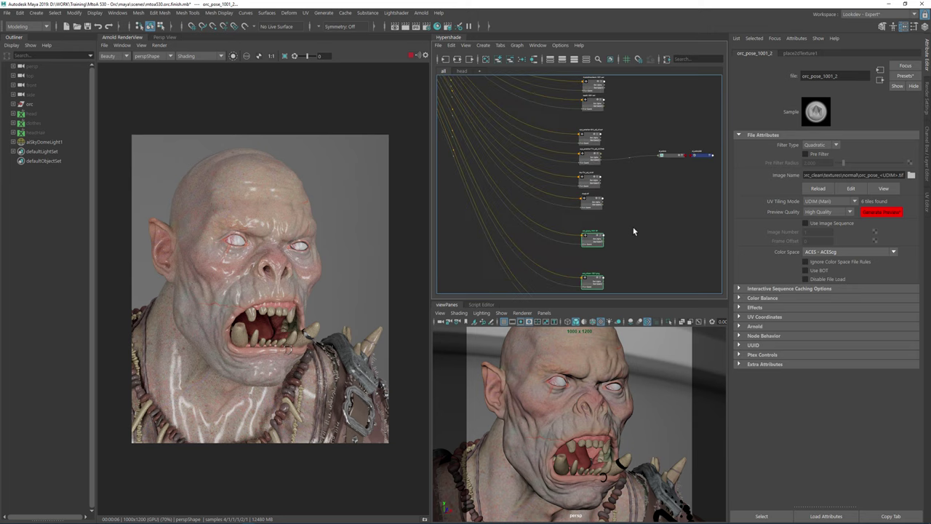
# - Add the selected blood, dirt, displacement, specular, normal and sheen textures to the head tab graph
pyautogui.click(462, 71)
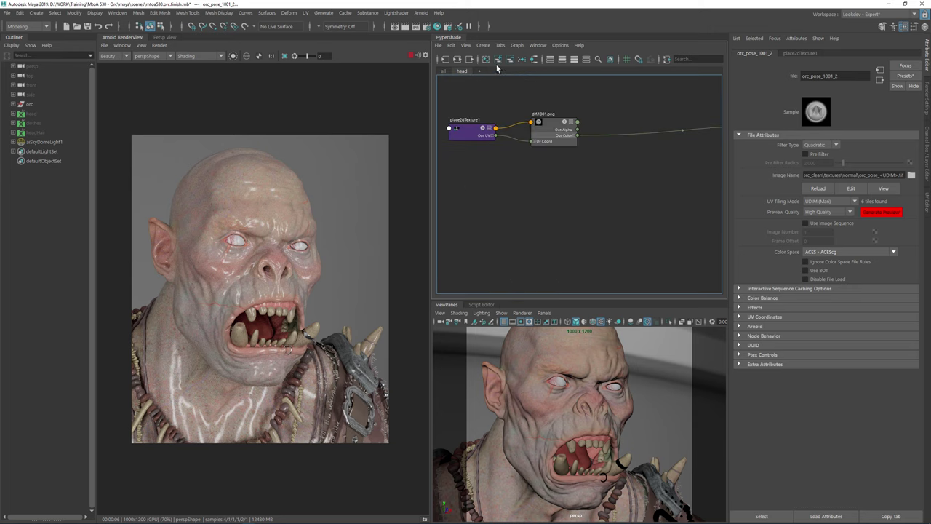
pyautogui.click(498, 59)
pyautogui.keyDown('alt'); pyautogui.moveTo(621, 204); pyautogui.dragTo(616, 157, button='middle'); pyautogui.keyUp('alt')
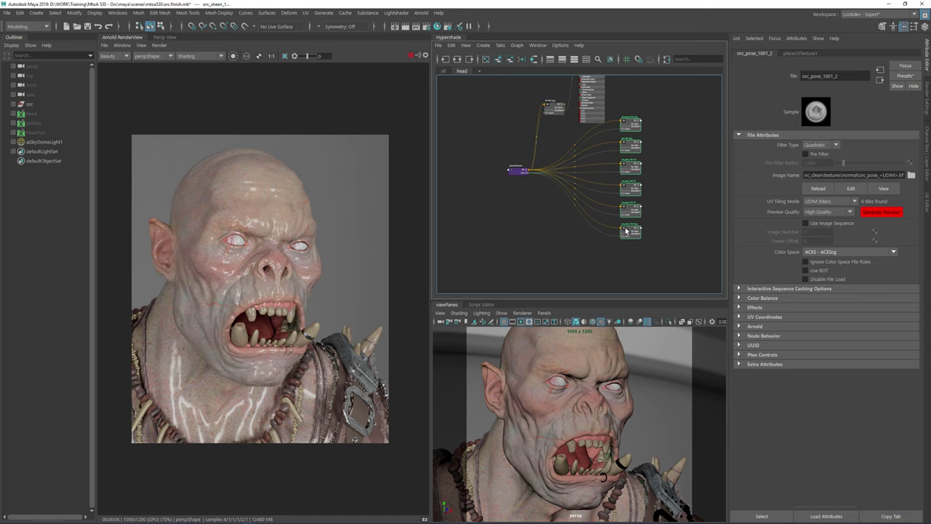
# - Line up the added textures in a column below dif.1001.png and place the ai_body shader nodes beside them
pyautogui.moveTo(625, 227); pyautogui.dragTo(549, 232)
pyautogui.click(515, 171)
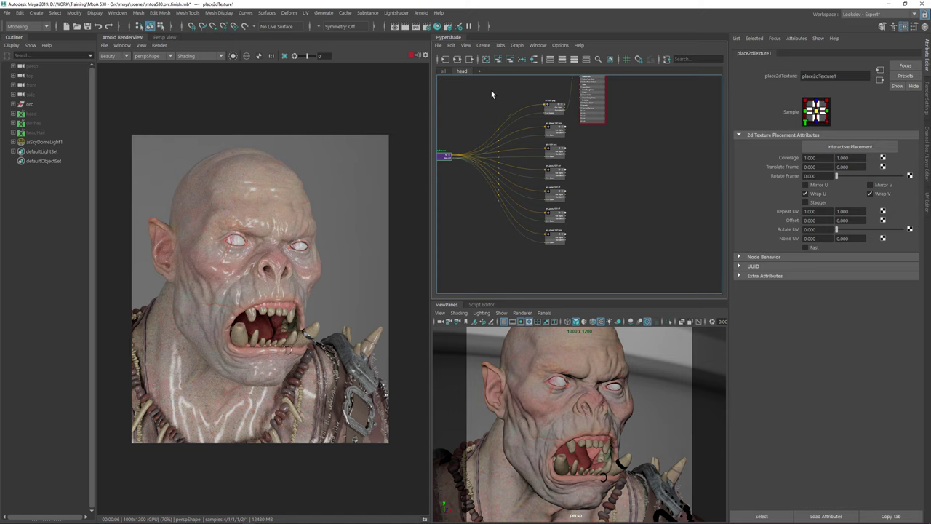
pyautogui.moveTo(632, 253); pyautogui.dragTo(575, 161)
pyautogui.click(620, 168)
pyautogui.keyDown('alt'); pyautogui.moveTo(620, 169); pyautogui.dragTo(579, 170, button='middle'); pyautogui.keyUp('alt')
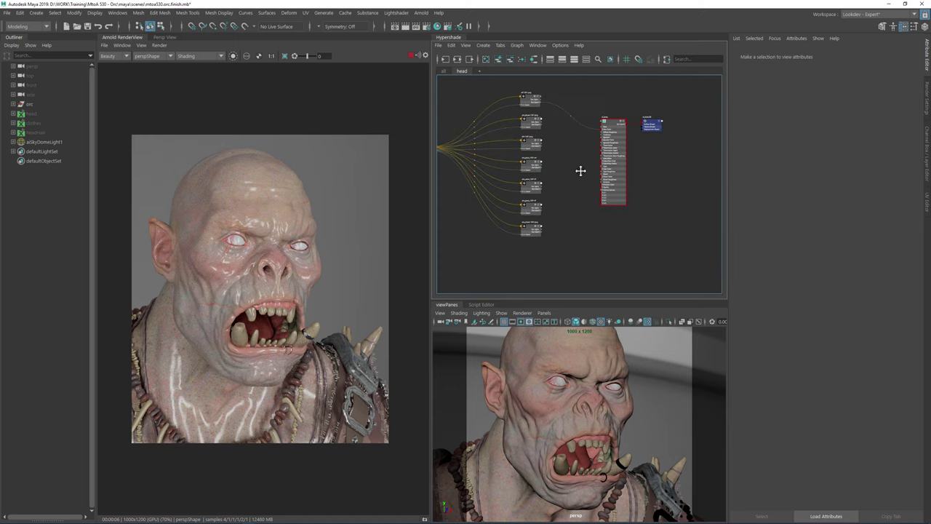
pyautogui.scroll(4, 526, 121)
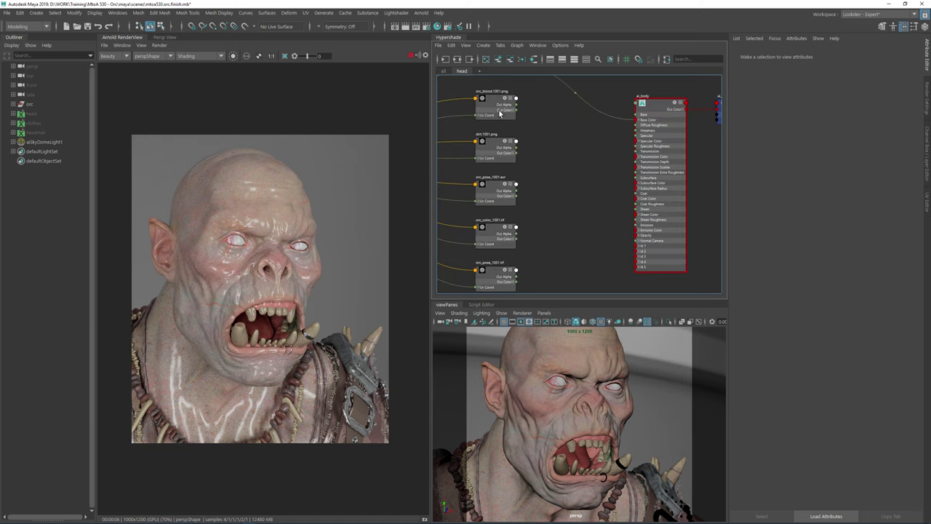
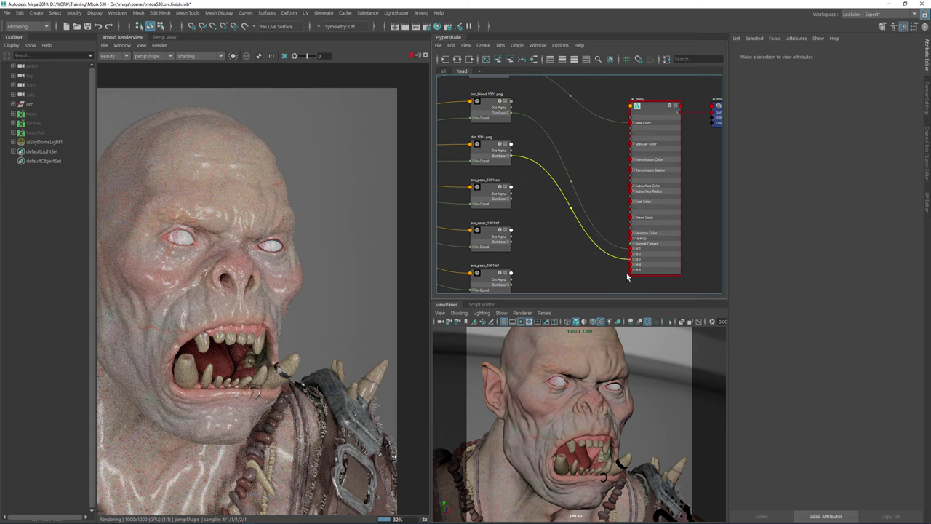
# - Isolate the dirt.1001.png texture in the Arnold render and inspect it on the orc's head and neck
pyautogui.click(489, 157)
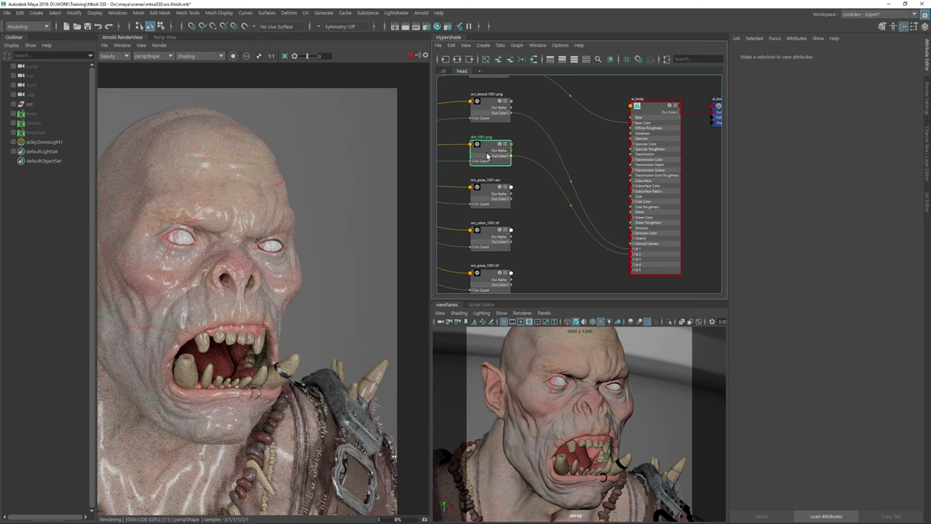
pyautogui.click(232, 57)
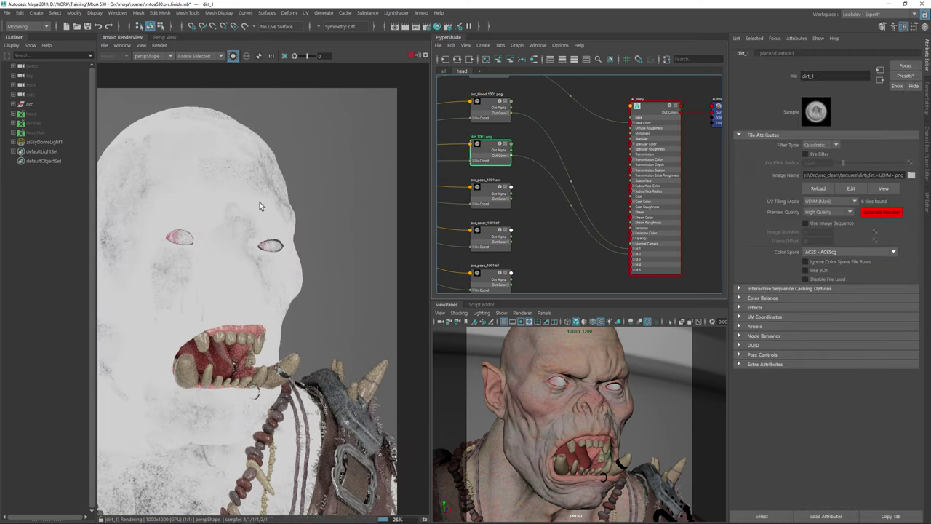
pyautogui.moveTo(146, 238); pyautogui.dragTo(211, 179, button='middle')
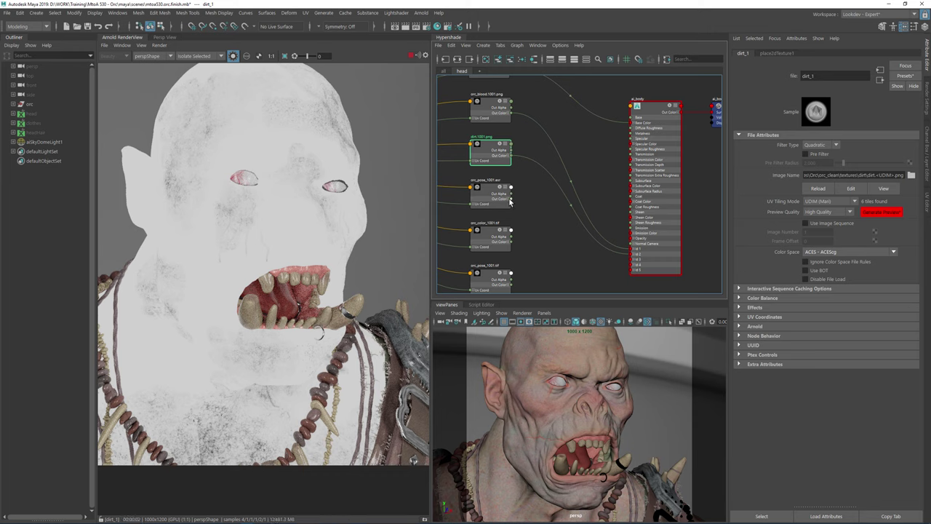
# - Connect the orc_color_1001.tif specular texture's Out Color to Id 3 of ai_body and preview the texture isolated in the Arnold render
pyautogui.click(487, 189)
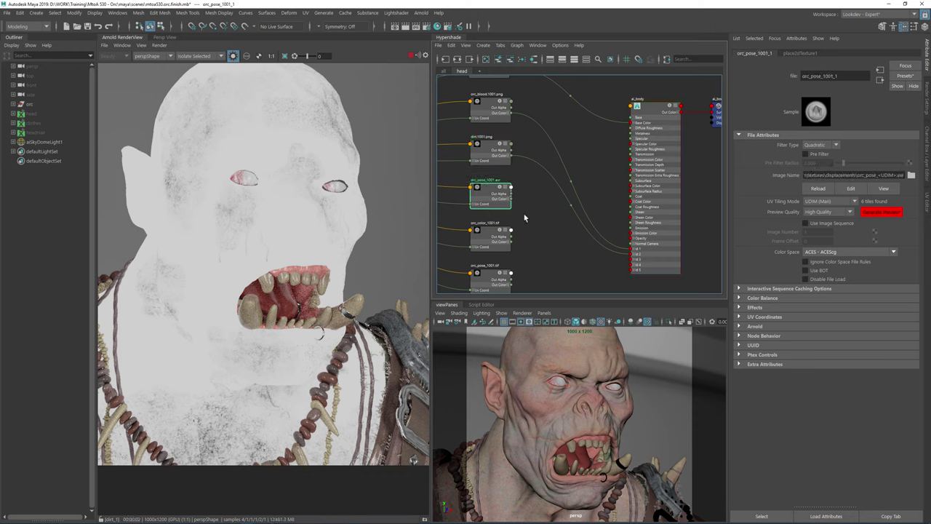
pyautogui.keyDown('alt'); pyautogui.moveTo(537, 246); pyautogui.dragTo(536, 195, button='middle'); pyautogui.keyUp('alt')
pyautogui.click(490, 188)
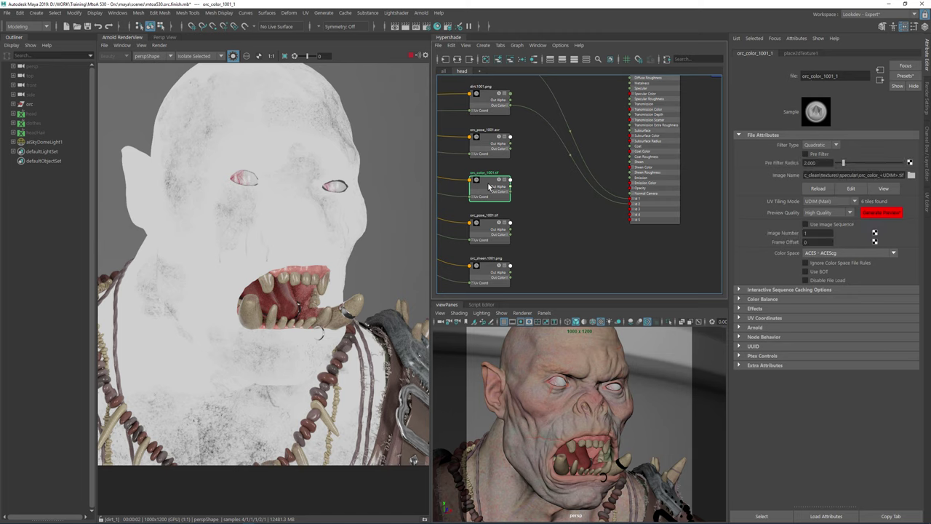
pyautogui.moveTo(511, 191); pyautogui.dragTo(630, 209)
pyautogui.click(512, 216)
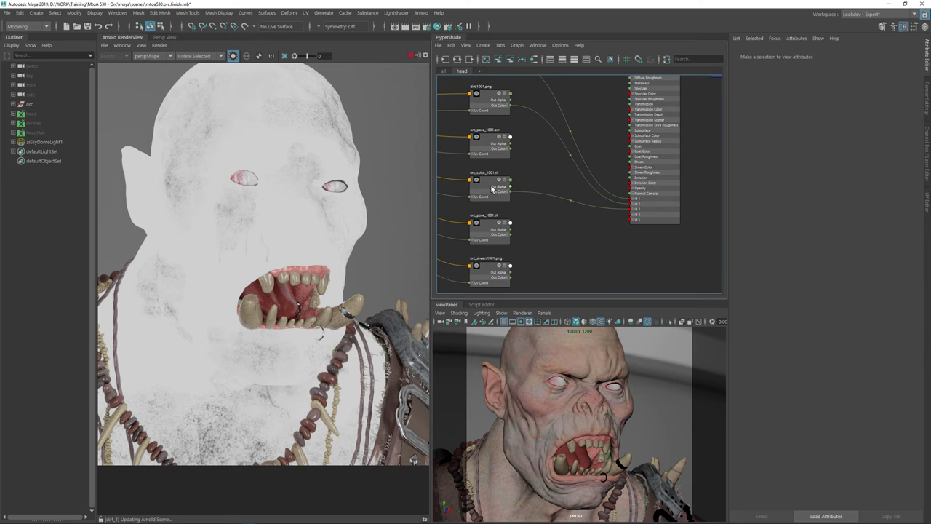
pyautogui.click(492, 188)
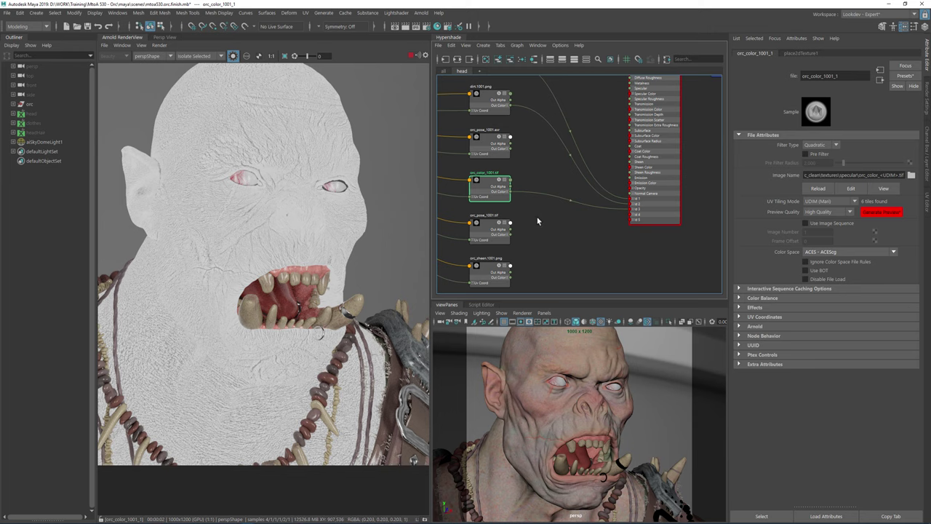
# - Connect the orc_sheen.1001.png texture's Out Color to Id 4 of ai_body and preview the texture isolated in the Arnold render
pyautogui.keyDown('alt'); pyautogui.moveTo(496, 228); pyautogui.dragTo(526, 187, button='middle'); pyautogui.keyUp('alt')
pyautogui.click(519, 188)
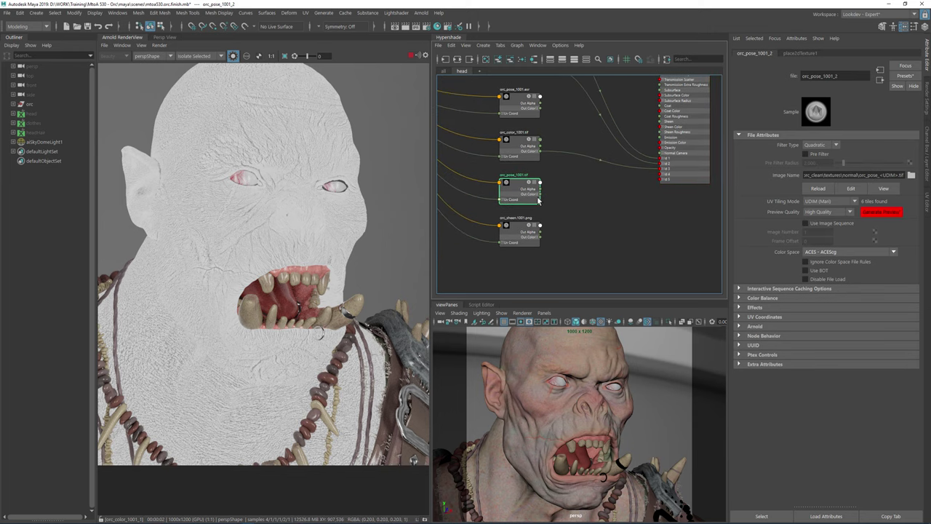
pyautogui.click(519, 233)
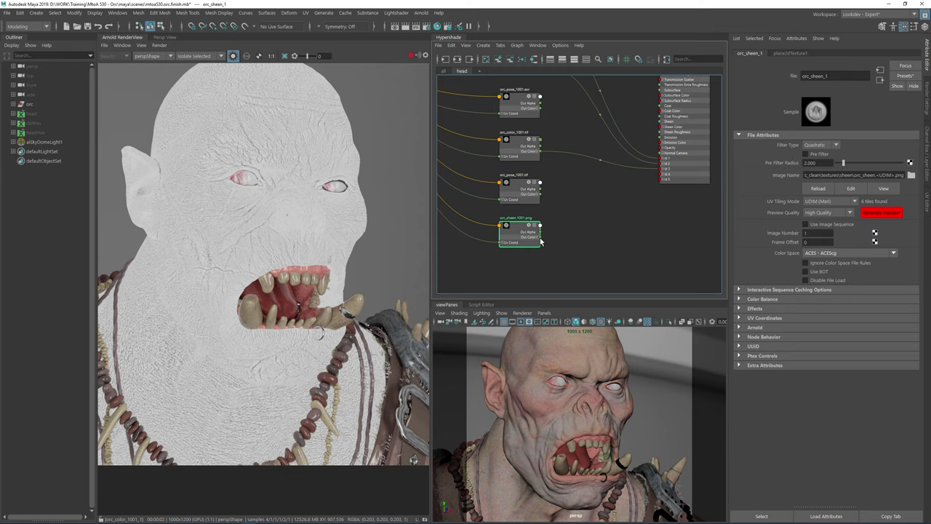
pyautogui.moveTo(539, 237); pyautogui.dragTo(660, 175)
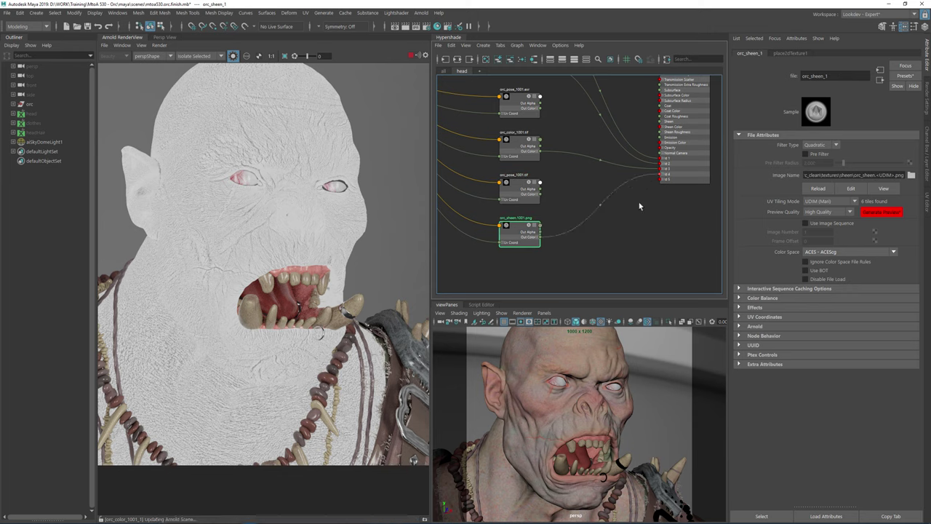
pyautogui.click(621, 233)
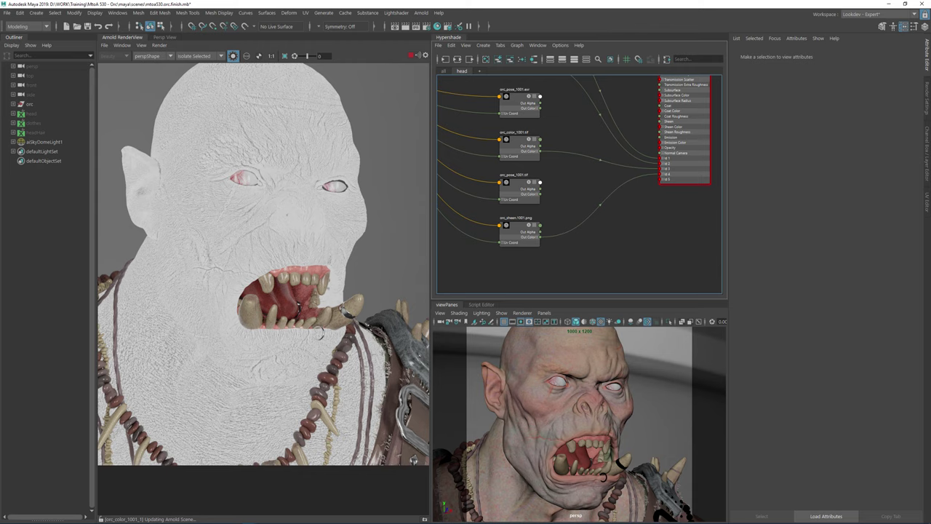
pyautogui.click(518, 231)
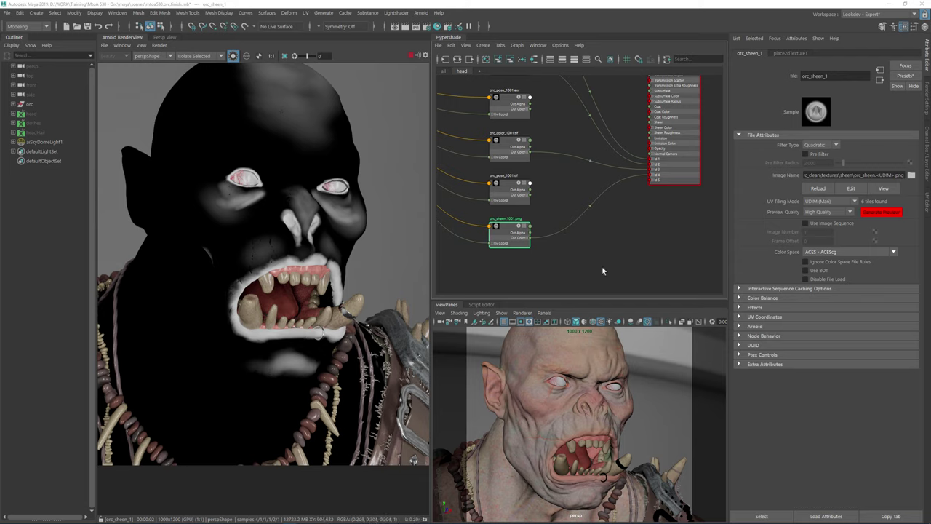
# - Turn off the isolated texture preview to return the Arnold render to full shading
pyautogui.click(582, 208)
pyautogui.click(233, 56)
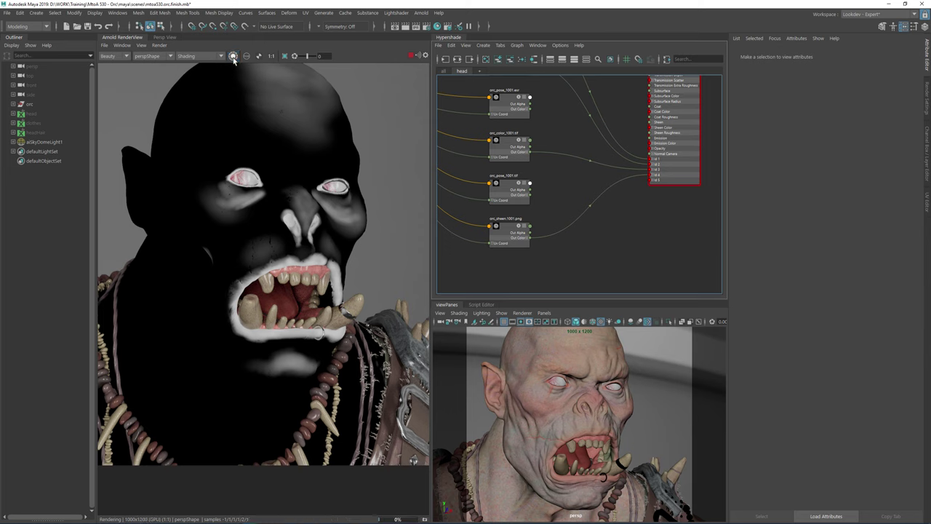
# - Move the dif, orc_blood and dirt textures up into their own group, apart from the remaining head textures
pyautogui.keyDown('alt'); pyautogui.moveTo(547, 139); pyautogui.dragTo(576, 223, button='middle'); pyautogui.keyUp('alt')
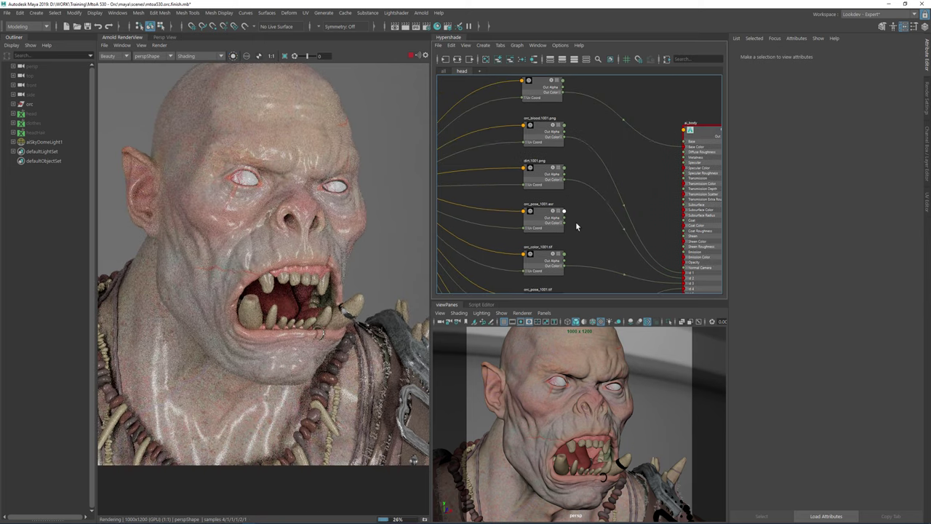
pyautogui.keyDown('alt'); pyautogui.moveTo(620, 163); pyautogui.dragTo(643, 238, button='middle'); pyautogui.keyUp('alt')
pyautogui.moveTo(558, 149); pyautogui.dragTo(568, 82)
pyautogui.keyDown('alt'); pyautogui.moveTo(608, 154); pyautogui.dragTo(598, 176, button='middle'); pyautogui.keyUp('alt')
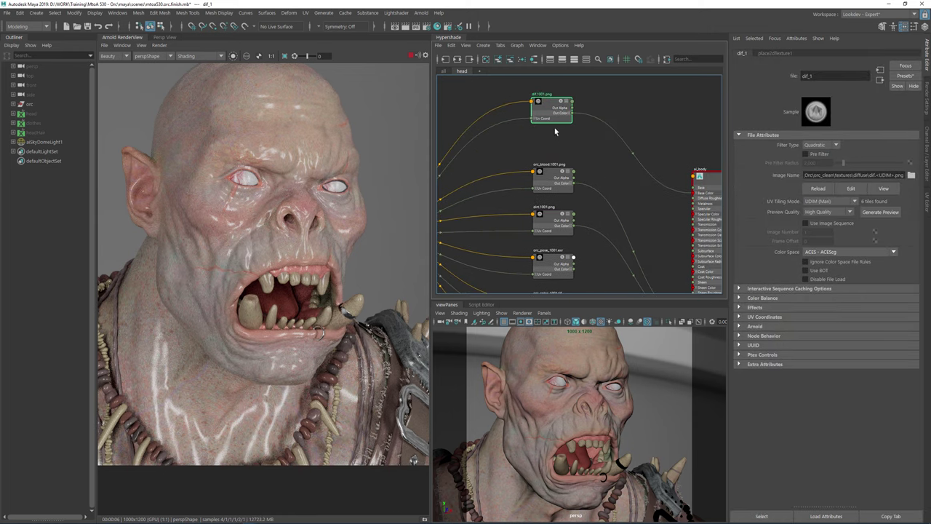
pyautogui.click(545, 157)
pyautogui.moveTo(545, 155); pyautogui.dragTo(547, 130)
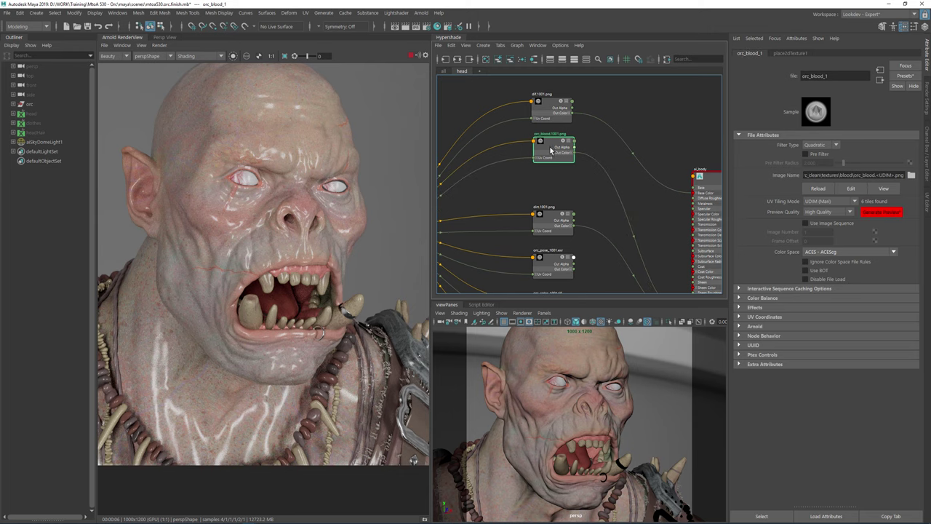
pyautogui.click(549, 227)
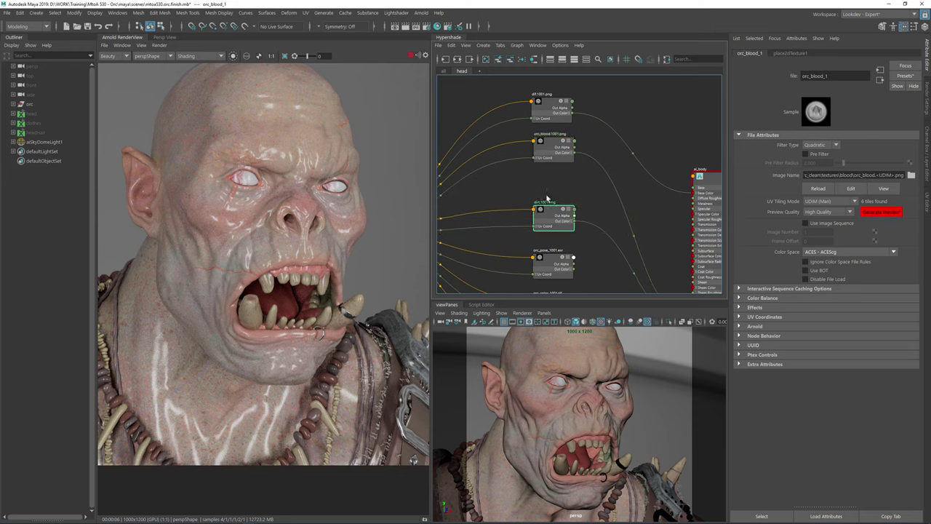
pyautogui.moveTo(549, 227); pyautogui.dragTo(561, 188)
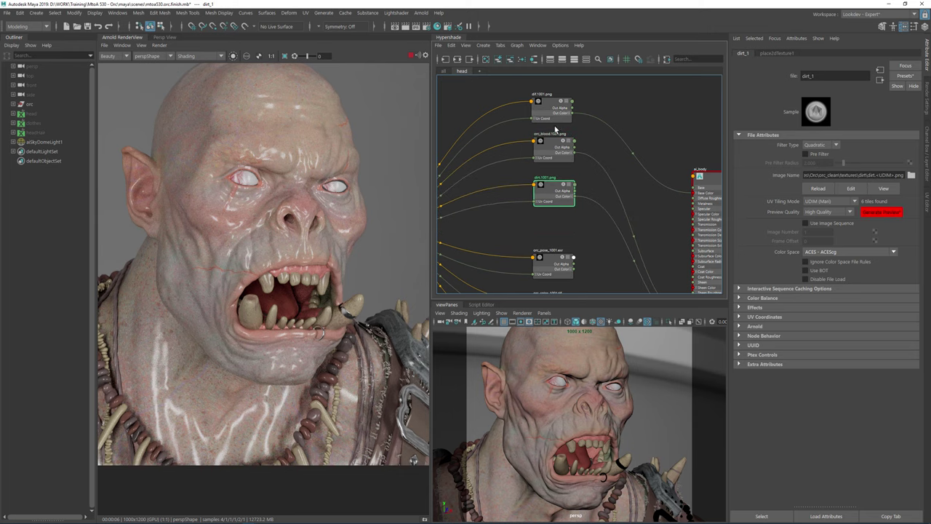
pyautogui.keyDown('alt'); pyautogui.moveTo(601, 112); pyautogui.dragTo(545, 114, button='middle'); pyautogui.keyUp('alt')
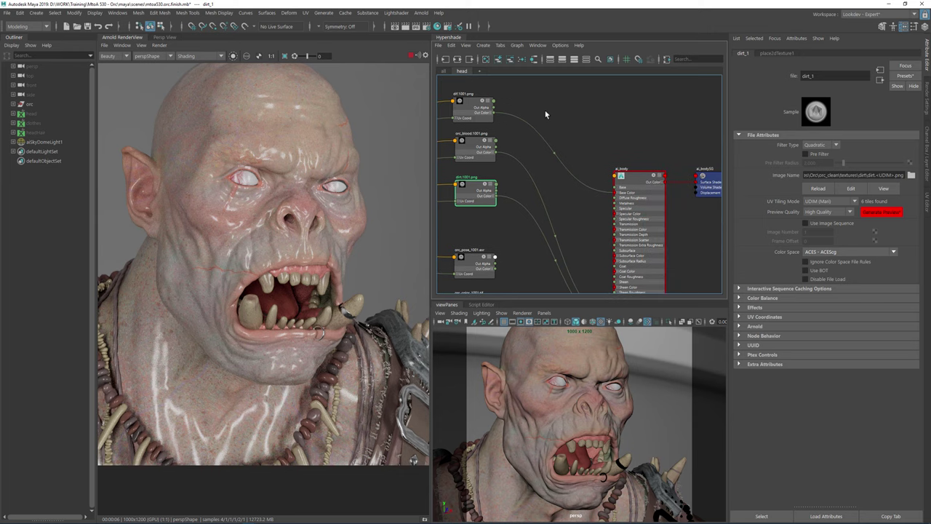
pyautogui.keyDown('alt'); pyautogui.moveTo(551, 104); pyautogui.dragTo(579, 99, button='middle'); pyautogui.keyUp('alt')
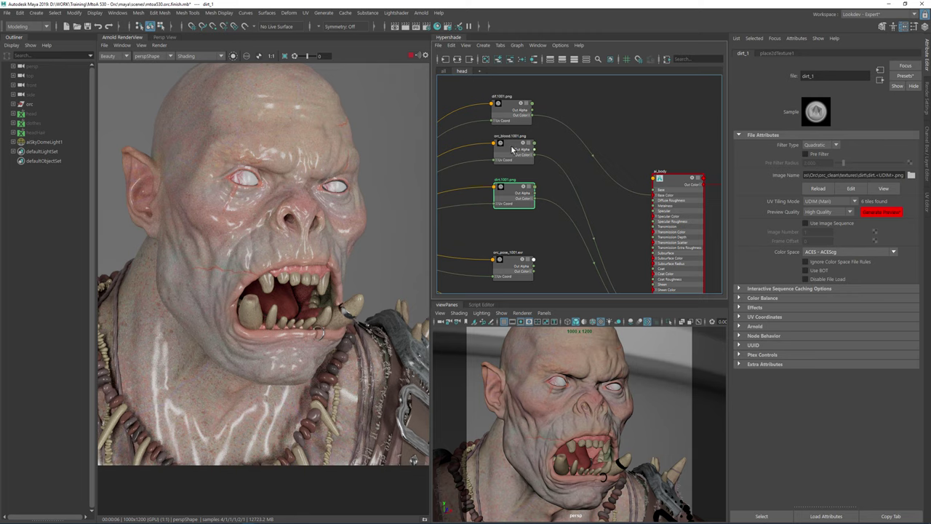
# - Create an aiRange node above ai_body and connect the orc_blood.1001.png Out Color to its Input
pyautogui.click(625, 101)
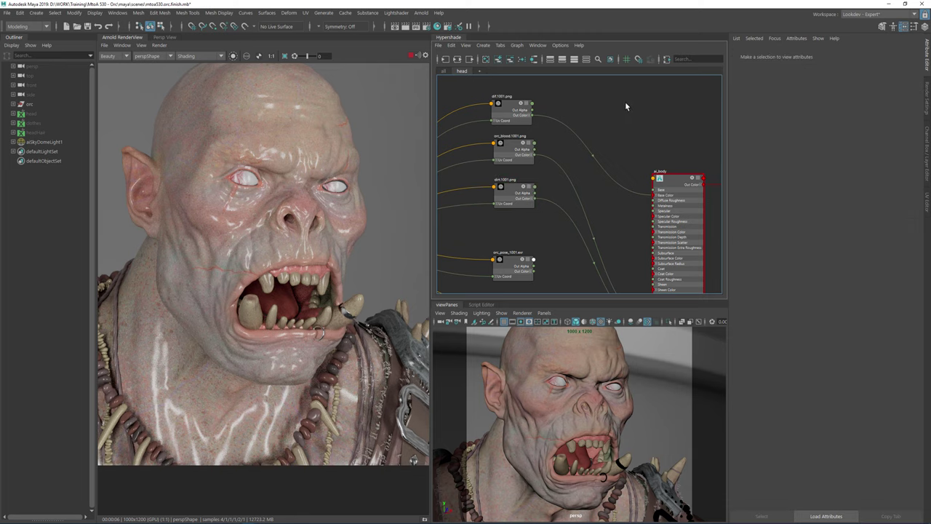
pyautogui.press('Tab')
pyautogui.write('airan')
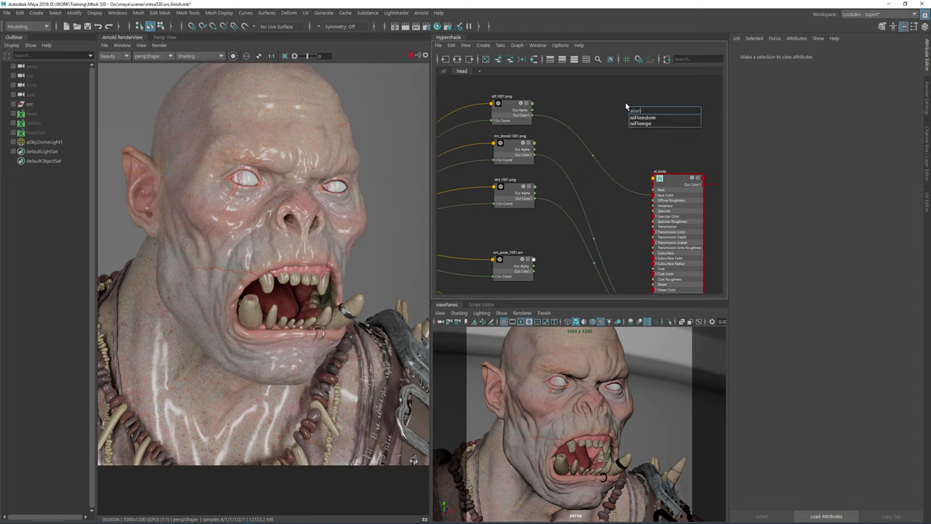
pyautogui.press('Down')
pyautogui.press('Return')
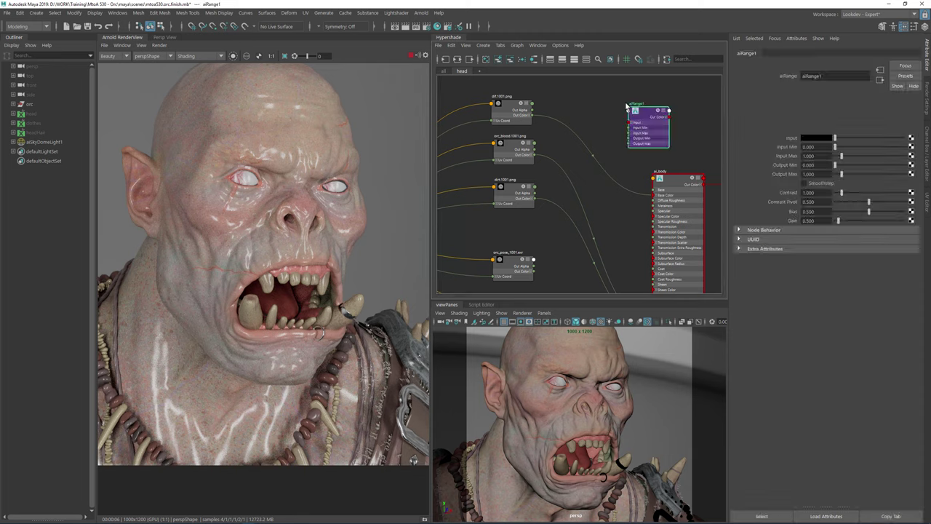
pyautogui.moveTo(536, 160); pyautogui.dragTo(630, 122)
pyautogui.keyDown('alt'); pyautogui.moveTo(545, 105); pyautogui.dragTo(541, 140, button='middle'); pyautogui.keyUp('alt')
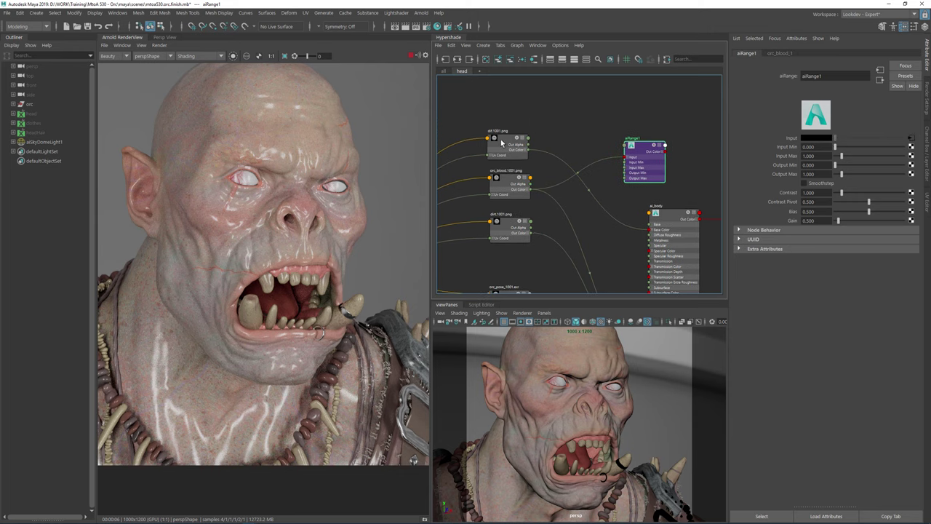
# - Raise the dif.1001.png texture above the blood texture and move the aiRange node closer to the texture column
pyautogui.moveTo(500, 139); pyautogui.dragTo(505, 103)
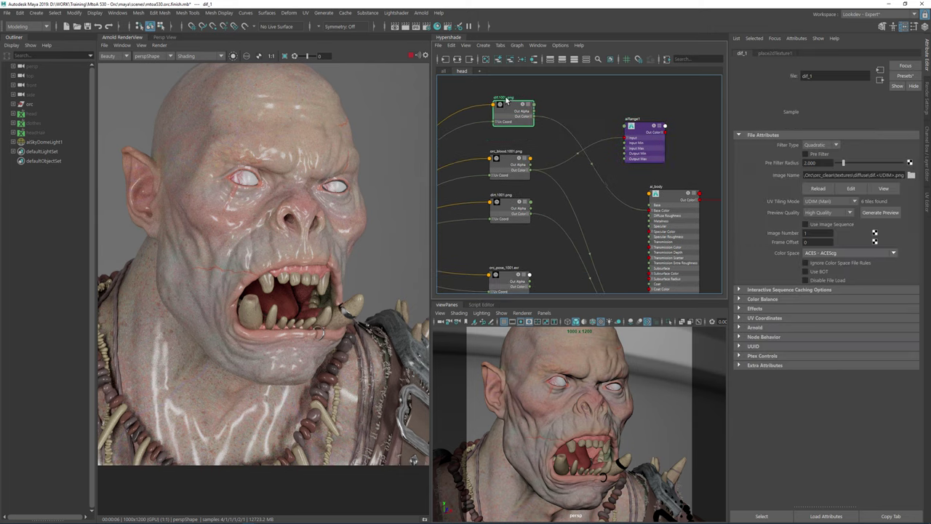
pyautogui.keyDown('alt'); pyautogui.moveTo(574, 121); pyautogui.dragTo(557, 139, button='middle'); pyautogui.keyUp('alt')
pyautogui.moveTo(641, 198); pyautogui.dragTo(610, 178)
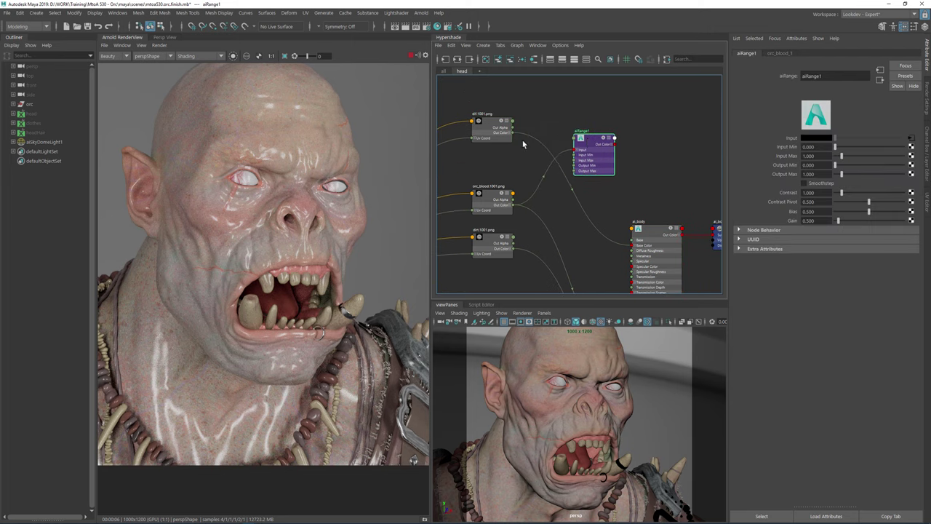
pyautogui.click(554, 140)
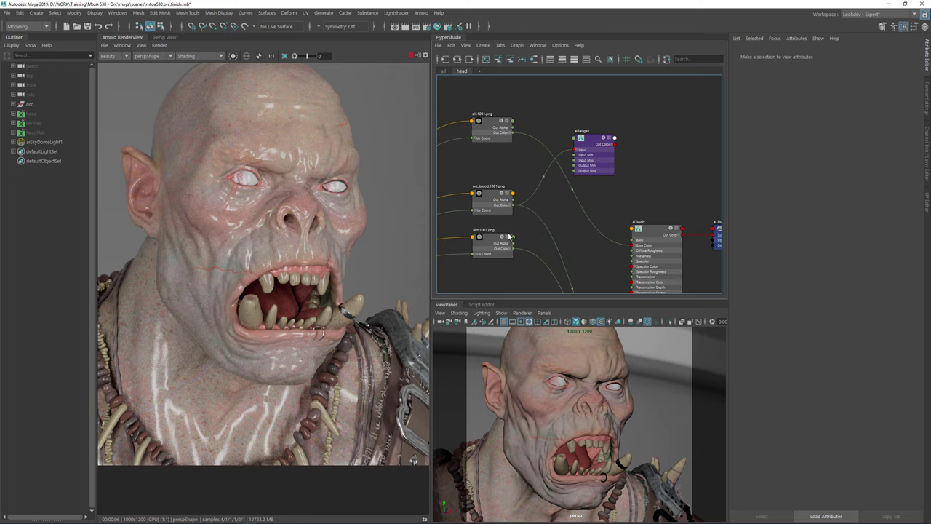
# - Create a second aiRange node fed by the dirt.1001.png Out Color and place both range nodes side by side
pyautogui.keyDown('alt'); pyautogui.moveTo(521, 231); pyautogui.dragTo(532, 190, button='middle'); pyautogui.keyUp('alt')
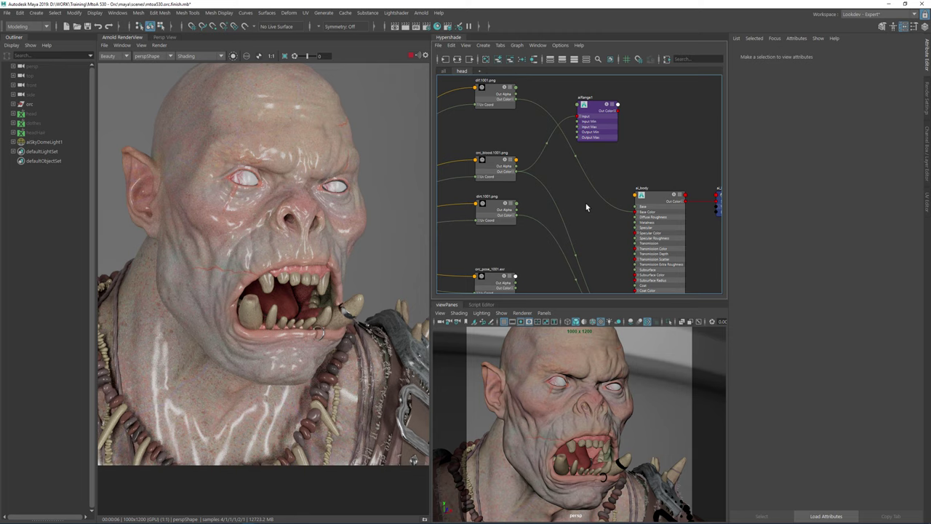
pyautogui.press('Tab')
pyautogui.write('airan')
pyautogui.press('Down')
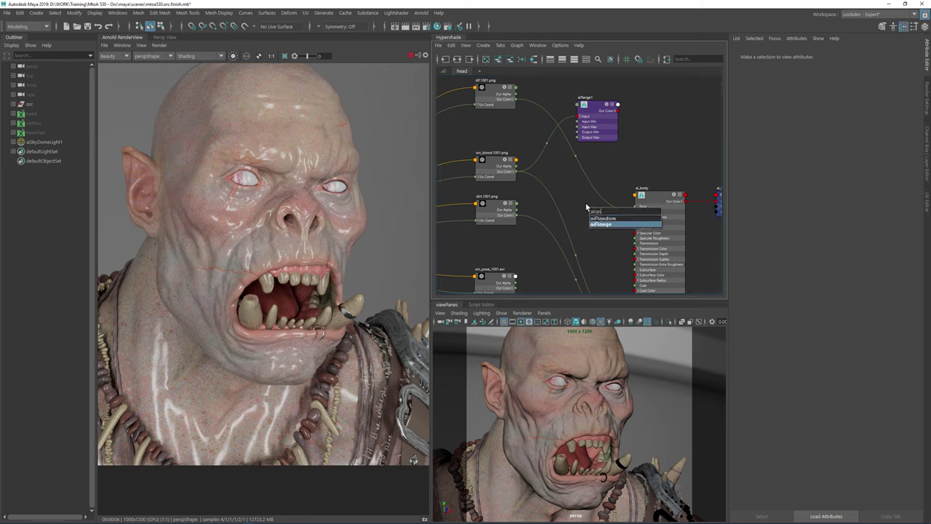
pyautogui.press('Return')
pyautogui.moveTo(516, 217); pyautogui.dragTo(599, 162)
pyautogui.keyDown('alt'); pyautogui.moveTo(642, 145); pyautogui.dragTo(635, 181, button='middle'); pyautogui.keyUp('alt')
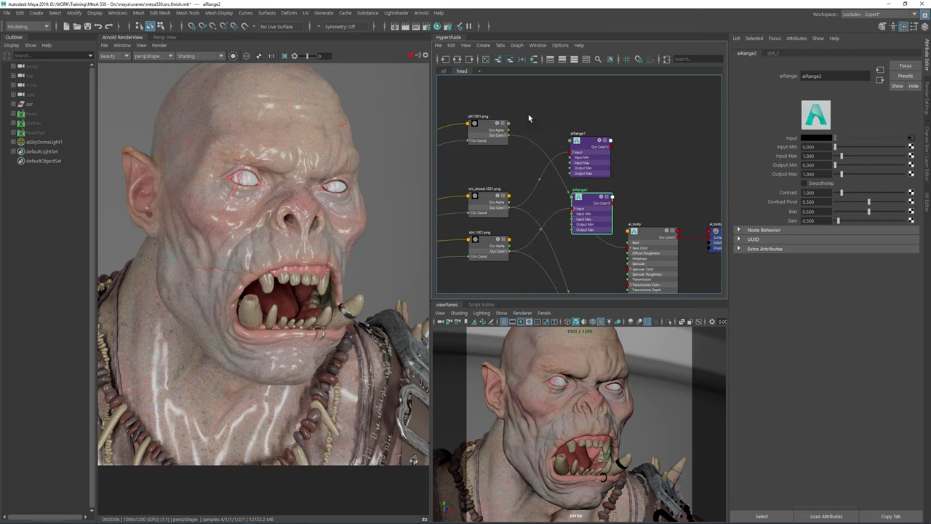
pyautogui.moveTo(592, 142); pyautogui.dragTo(563, 148)
pyautogui.moveTo(590, 194); pyautogui.dragTo(621, 149)
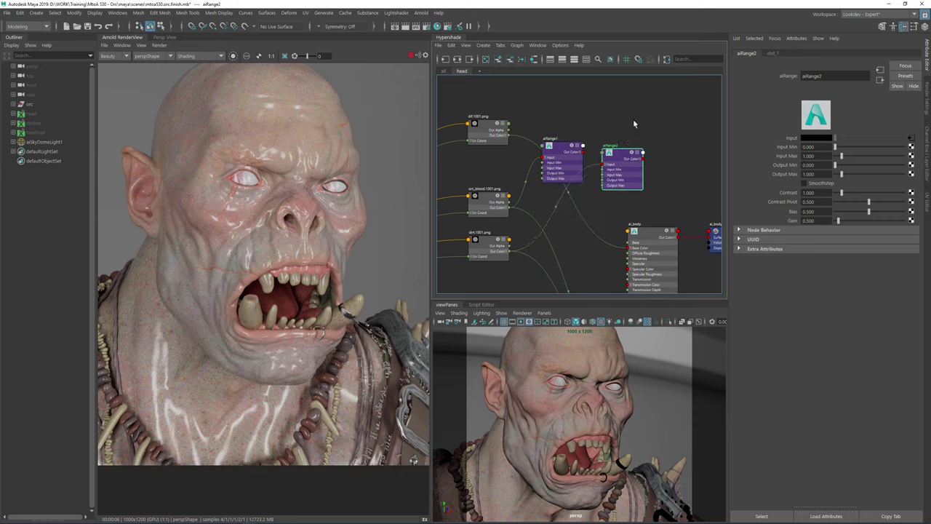
# - Add an aiLayerRgba node to the head graph near the two aiRange nodes
pyautogui.click(633, 124)
pyautogui.keyDown('alt'); pyautogui.moveTo(633, 124); pyautogui.dragTo(609, 120, button='middle'); pyautogui.keyUp('alt')
pyautogui.press('Tab')
pyautogui.write('a')
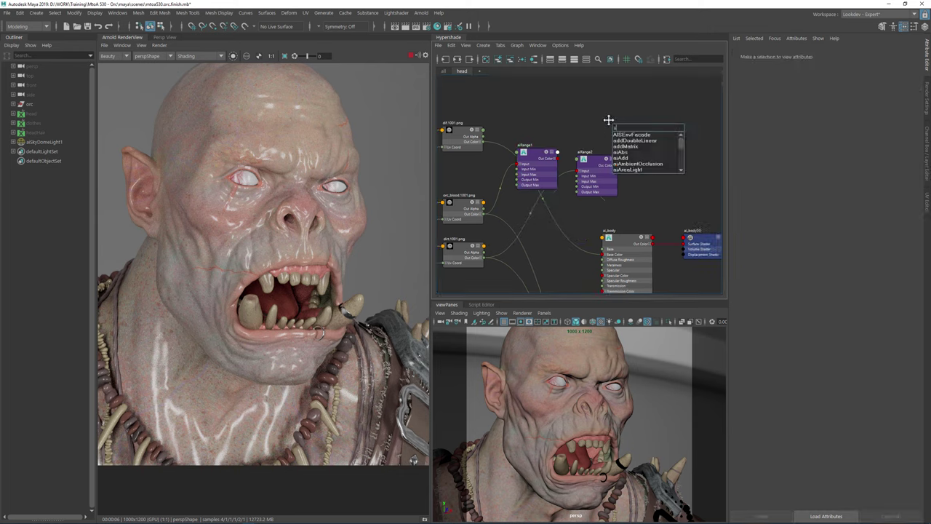
pyautogui.write('i')
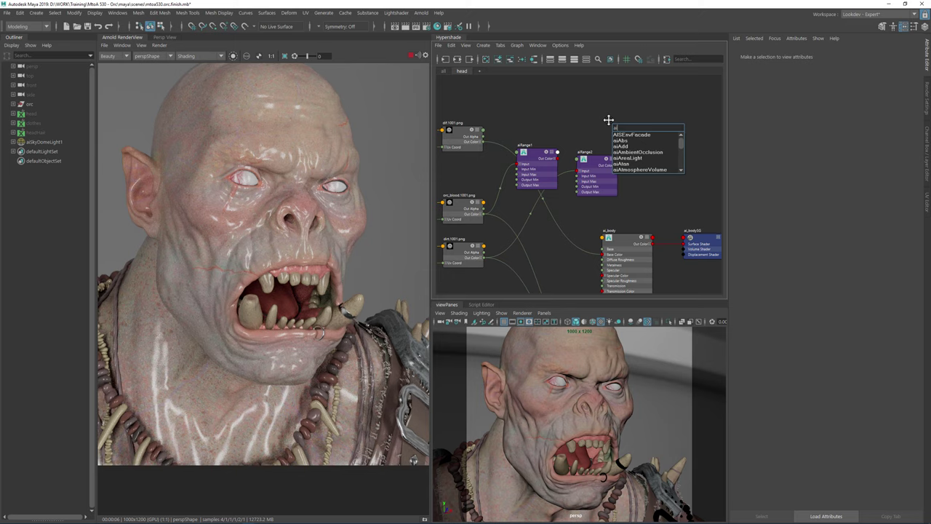
pyautogui.write('rg')
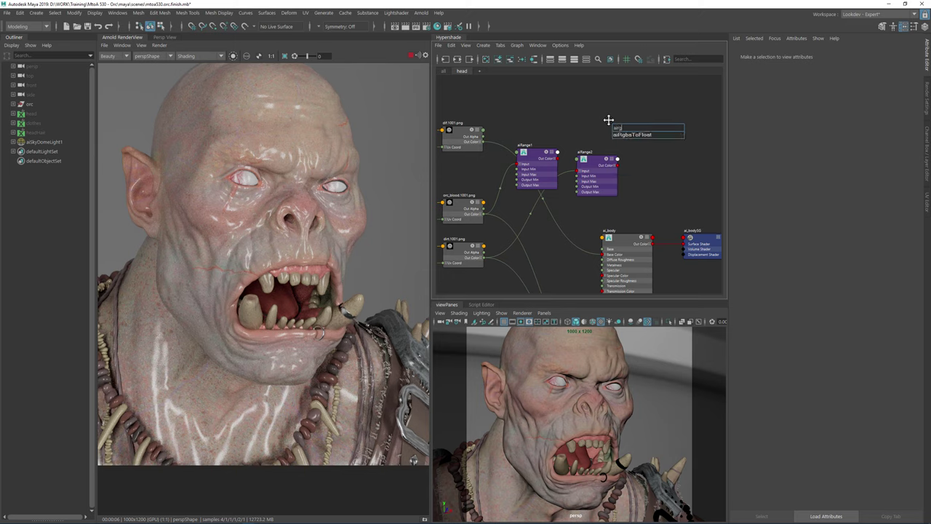
pyautogui.press('BackSpace')
pyautogui.press('BackSpace')
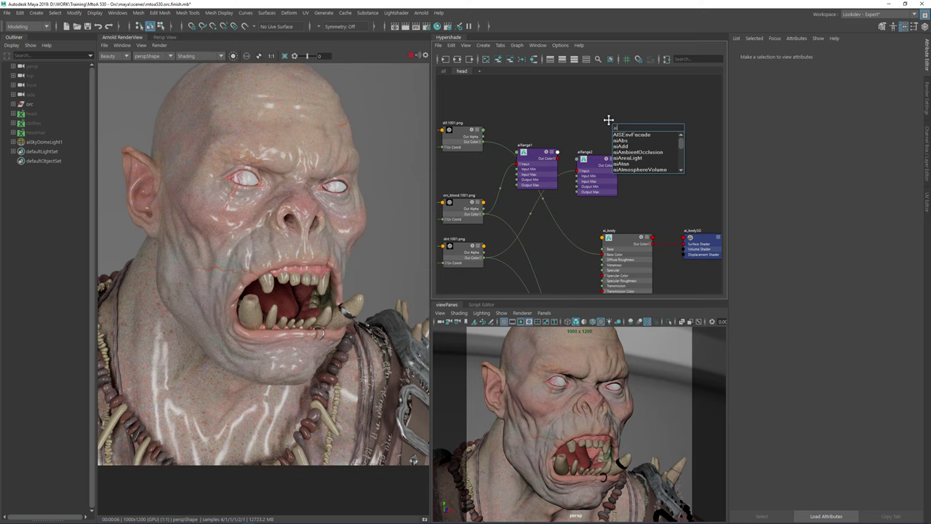
pyautogui.write('lay')
pyautogui.press('Down')
pyautogui.press('Return')
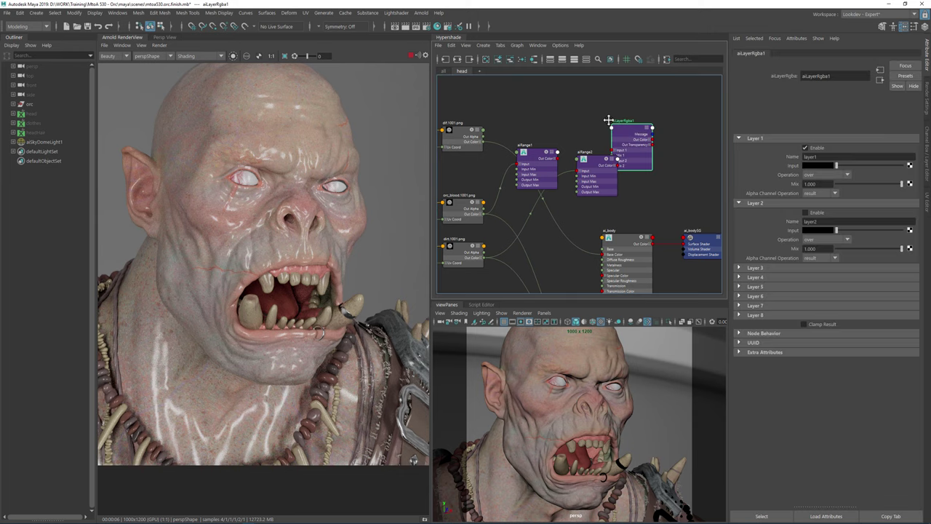
# - Place the aiLayerRgba node above the range nodes and connect its Out Color to the Base Color of ai_body
pyautogui.keyDown('alt'); pyautogui.moveTo(629, 133); pyautogui.dragTo(629, 94, button='middle'); pyautogui.keyUp('alt')
pyautogui.moveTo(629, 93); pyautogui.dragTo(609, 95)
pyautogui.moveTo(669, 155)
pyautogui.keyDown('alt'); pyautogui.mouseDown(button='middle')
pyautogui.moveTo(671, 170)
pyautogui.moveTo(674, 162)
pyautogui.mouseUp(button='middle'); pyautogui.keyUp('alt')
pyautogui.moveTo(595, 100); pyautogui.dragTo(573, 72)
pyautogui.keyDown('alt'); pyautogui.moveTo(669, 106); pyautogui.dragTo(659, 143, button='middle'); pyautogui.keyUp('alt')
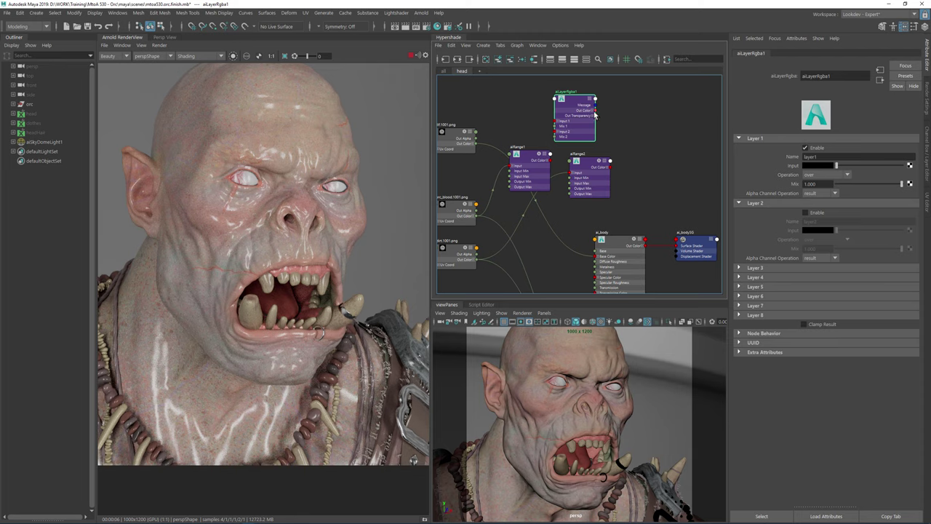
pyautogui.moveTo(636, 123); pyautogui.dragTo(596, 257)
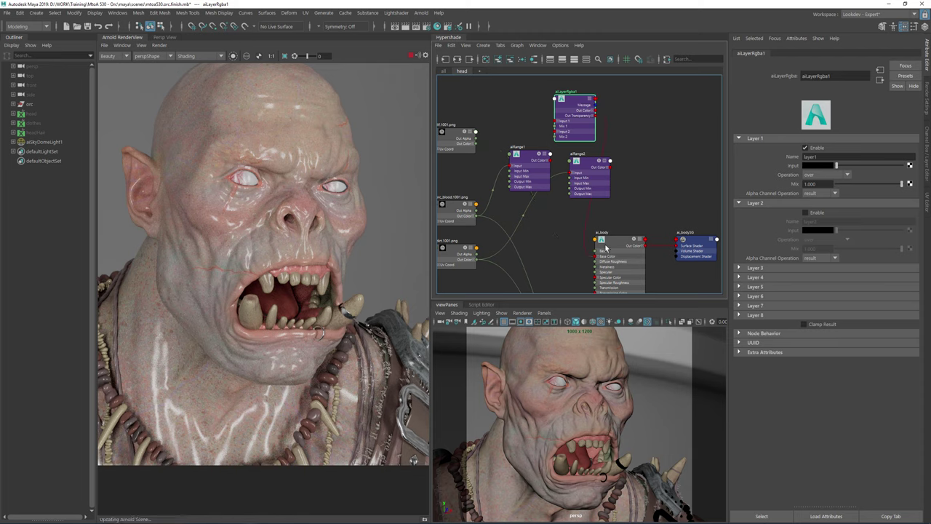
# - Disable Layer 1 of the aiLayerRgba node and enable Layer 8 instead
pyautogui.click(641, 152)
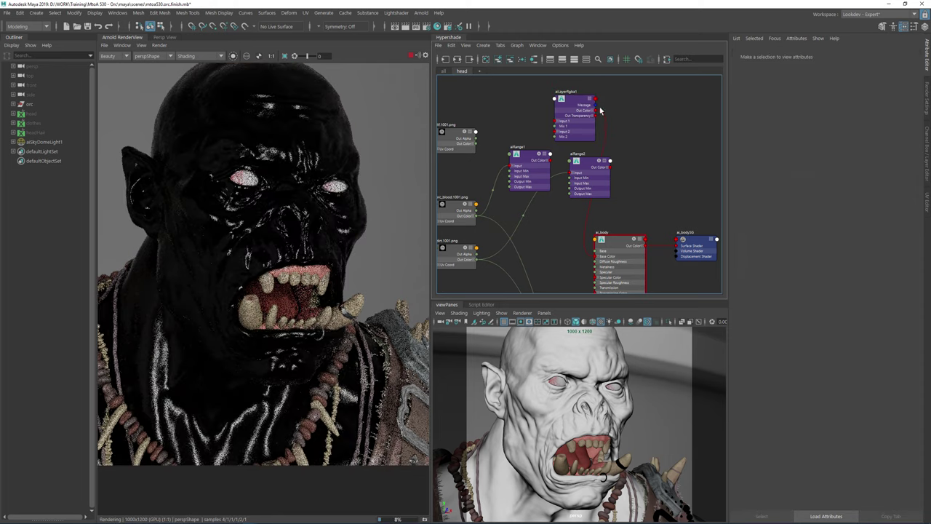
pyautogui.click(573, 104)
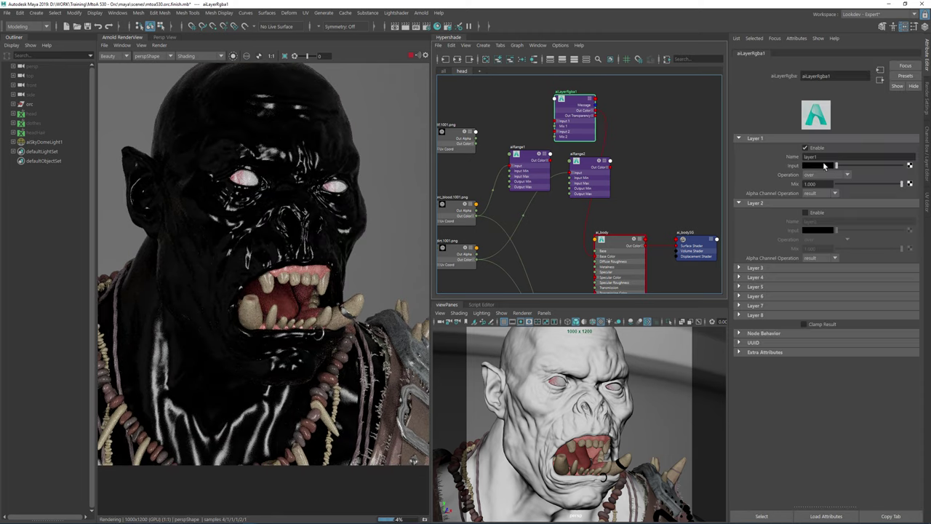
pyautogui.click(806, 147)
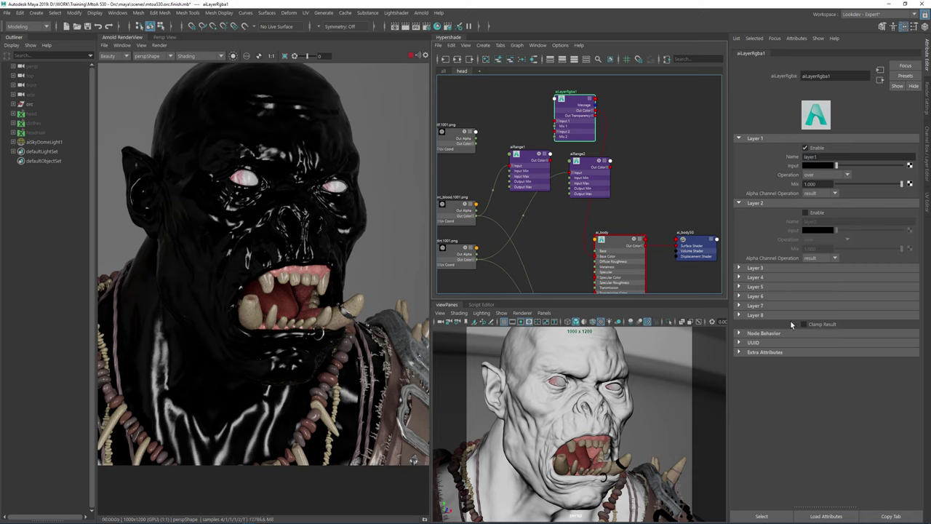
pyautogui.click(754, 315)
pyautogui.click(814, 149)
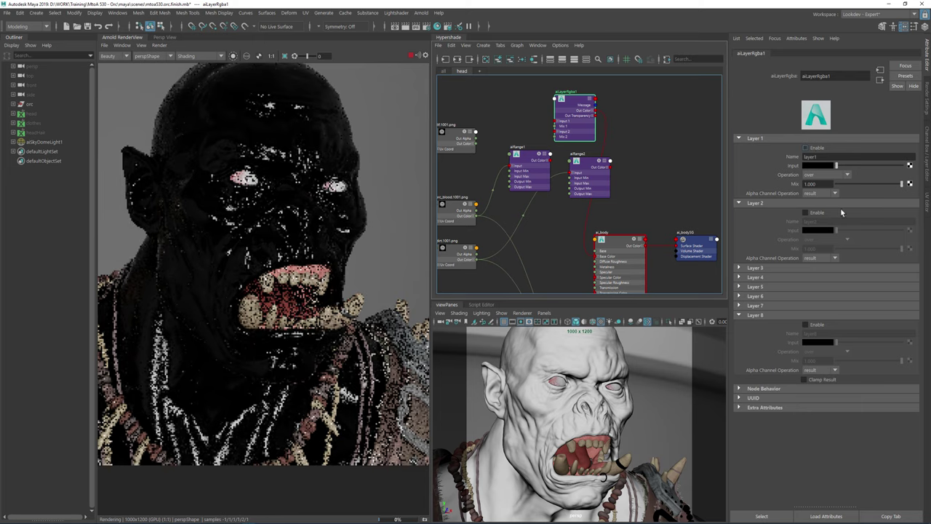
pyautogui.click(815, 324)
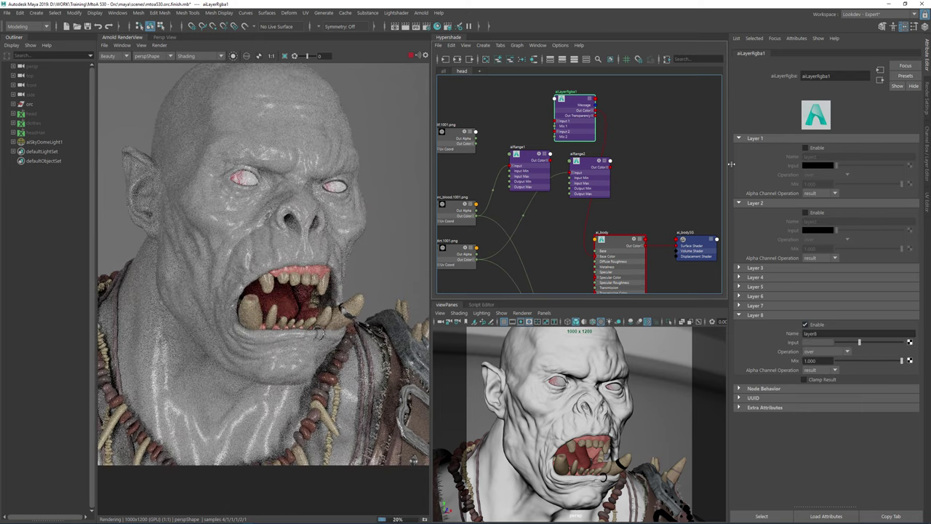
# - Connect the dif.1001.png texture to the Layer 8 Input and raise the texture node level with the aiLayerRgba node
pyautogui.keyDown('alt'); pyautogui.moveTo(501, 128); pyautogui.dragTo(537, 131, button='middle'); pyautogui.keyUp('alt')
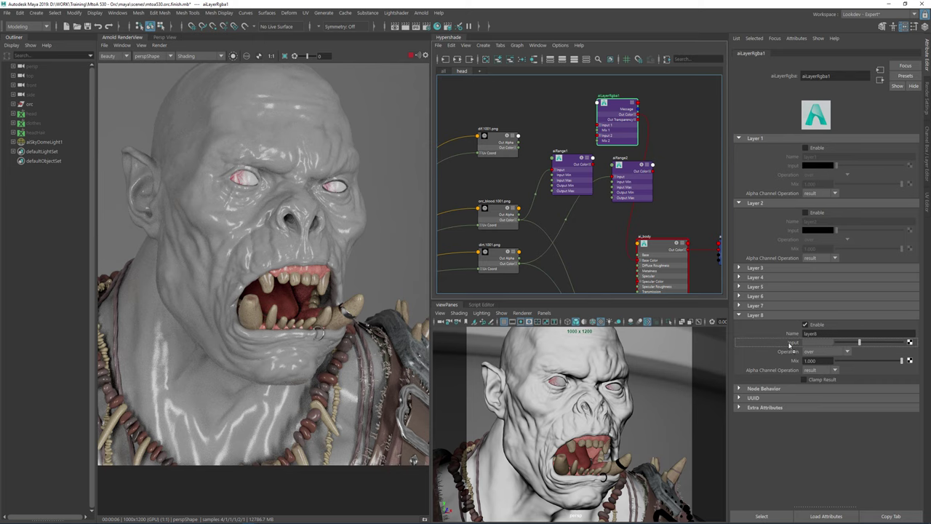
pyautogui.moveTo(789, 345); pyautogui.dragTo(789, 344, button='middle')
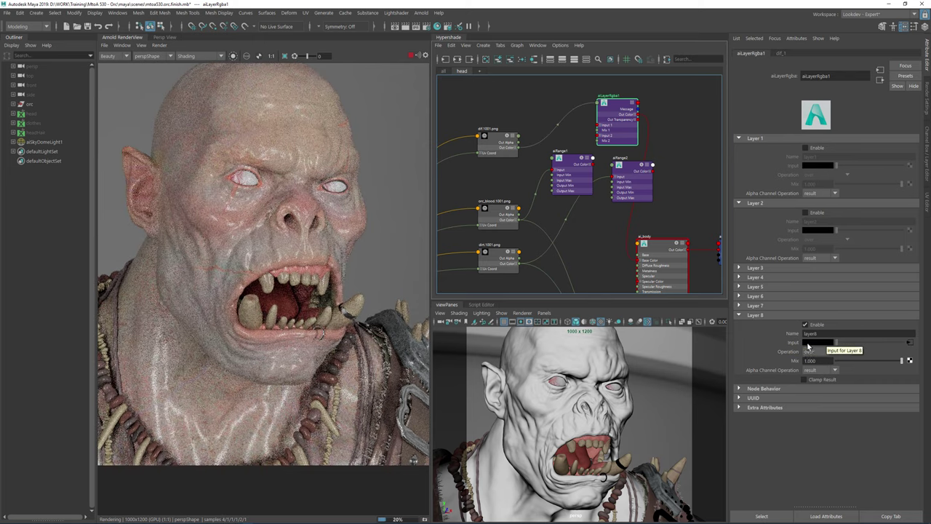
pyautogui.keyDown('alt'); pyautogui.moveTo(511, 106); pyautogui.dragTo(508, 117, button='middle'); pyautogui.keyUp('alt')
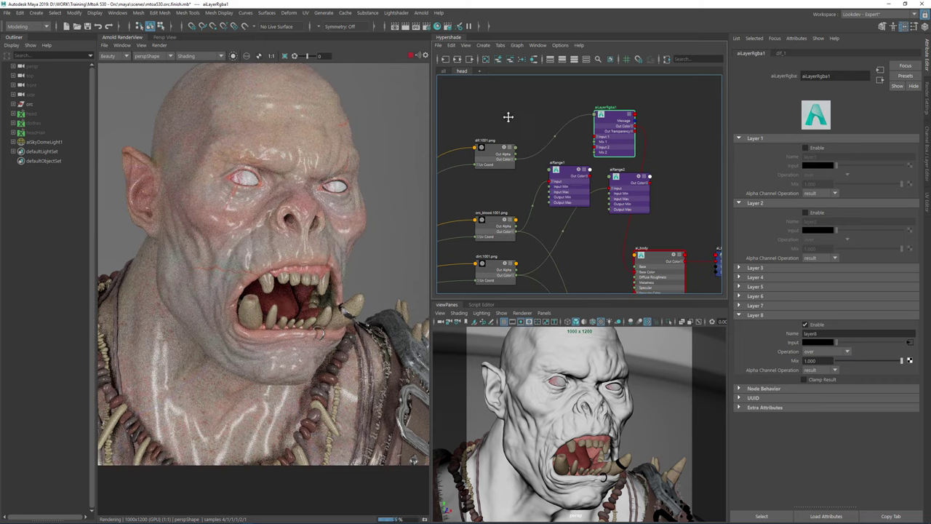
pyautogui.click(486, 147)
pyautogui.moveTo(463, 114); pyautogui.dragTo(474, 91)
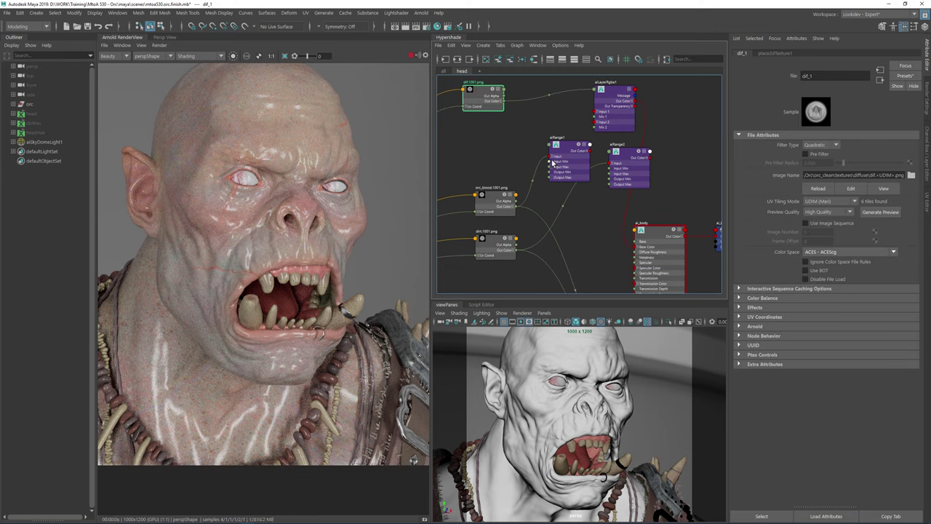
# - Enable Layer 7 of the aiLayerRgba node
pyautogui.click(624, 97)
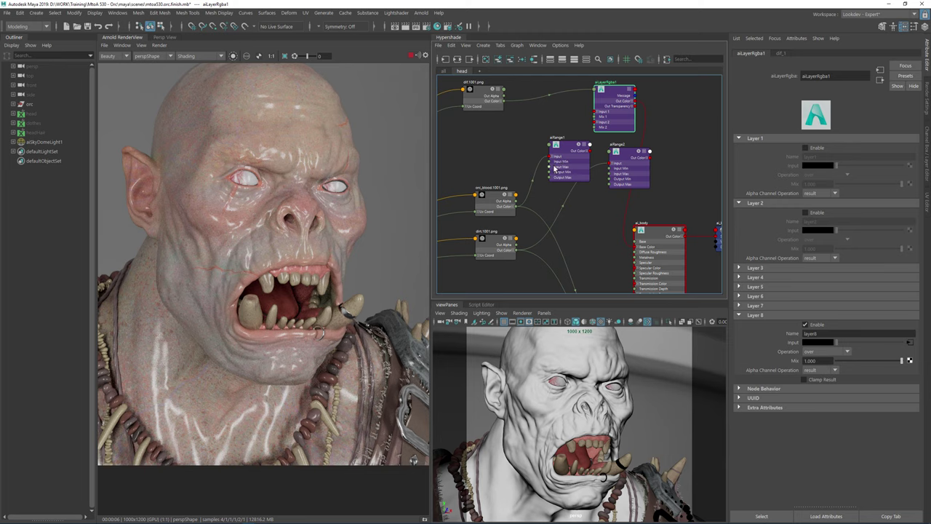
pyautogui.click(757, 306)
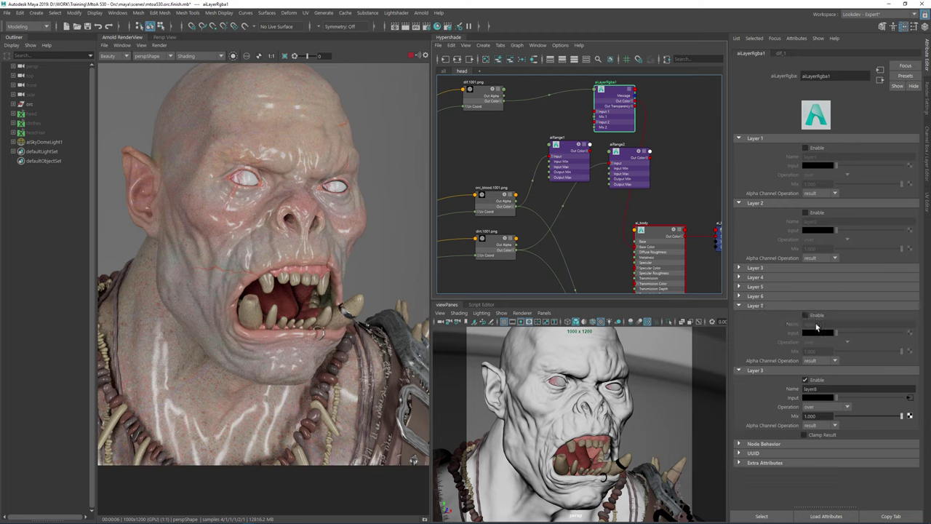
pyautogui.click(817, 314)
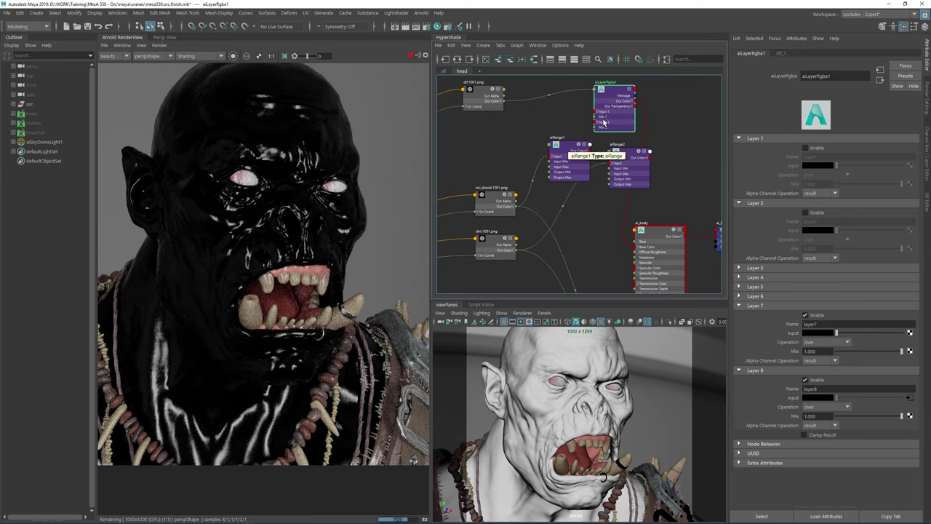
# - Expand aiRange1's Out Color channels and spread out the two aiRange nodes and the aiLayerRgba node to make room
pyautogui.keyDown('alt'); pyautogui.moveTo(692, 151); pyautogui.dragTo(676, 171, button='middle'); pyautogui.keyUp('alt')
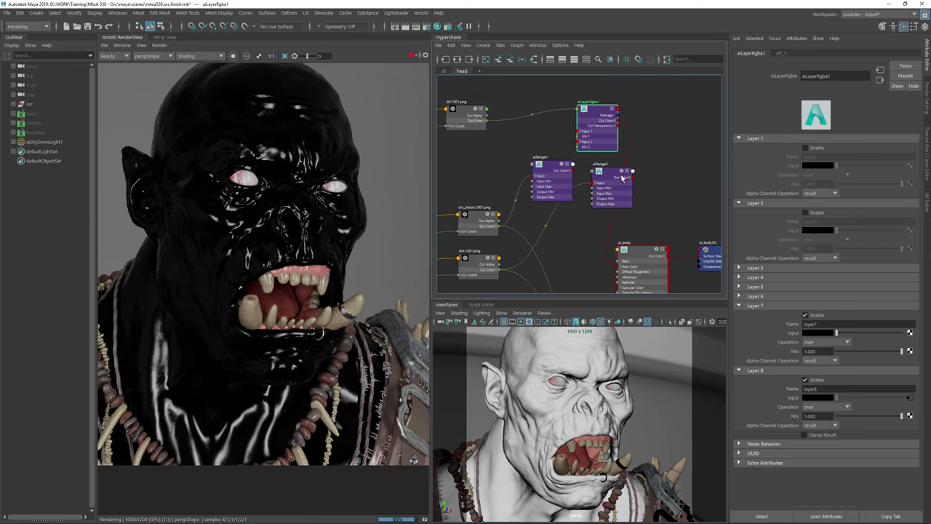
pyautogui.moveTo(551, 168); pyautogui.dragTo(526, 160)
pyautogui.click(545, 165)
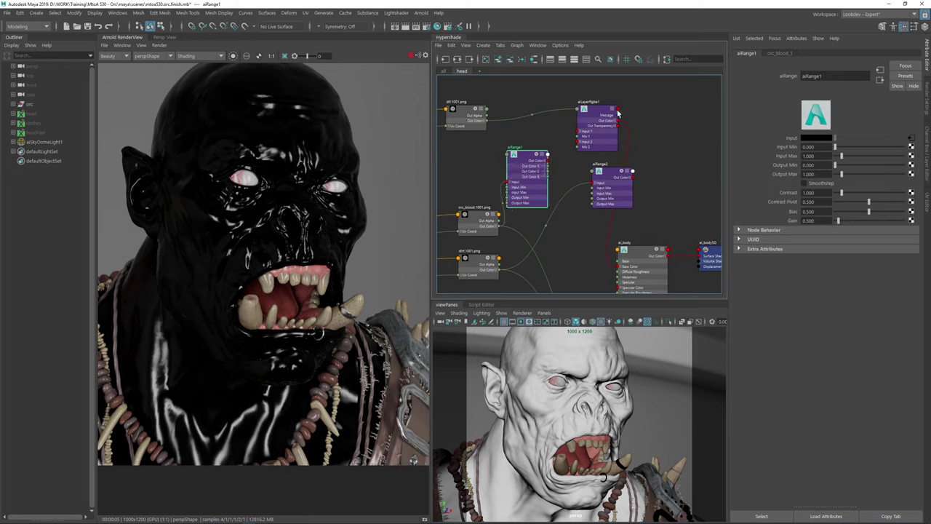
pyautogui.moveTo(607, 176); pyautogui.dragTo(661, 204)
pyautogui.moveTo(597, 114); pyautogui.dragTo(589, 106)
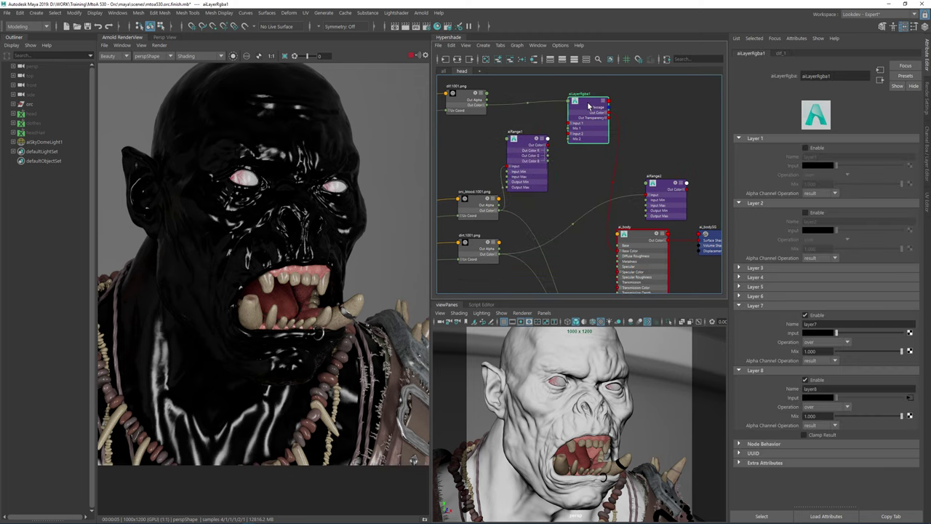
# - Show all attributes of the aiLayerRgba node and connect aiRange1's Out Color R to Mix 7
pyautogui.rightClick(589, 106)
pyautogui.click(586, 220)
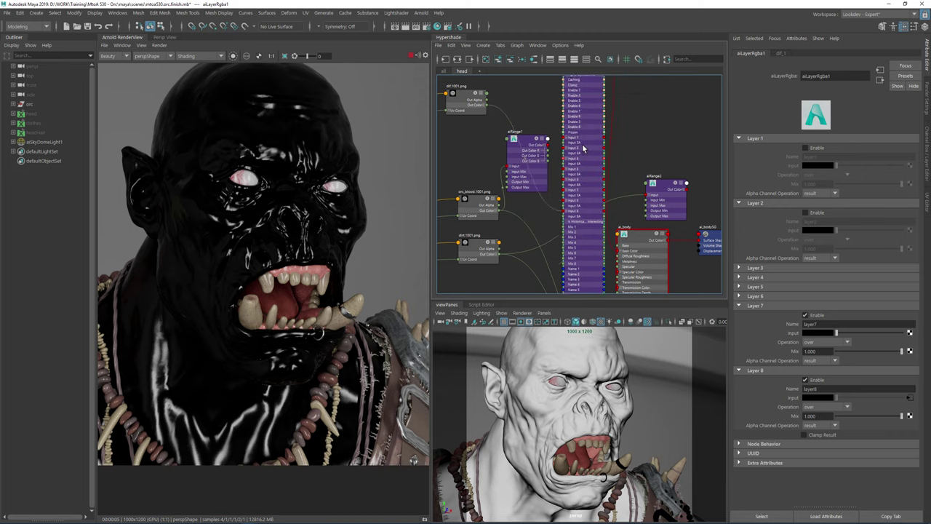
pyautogui.scroll(-3, 582, 143)
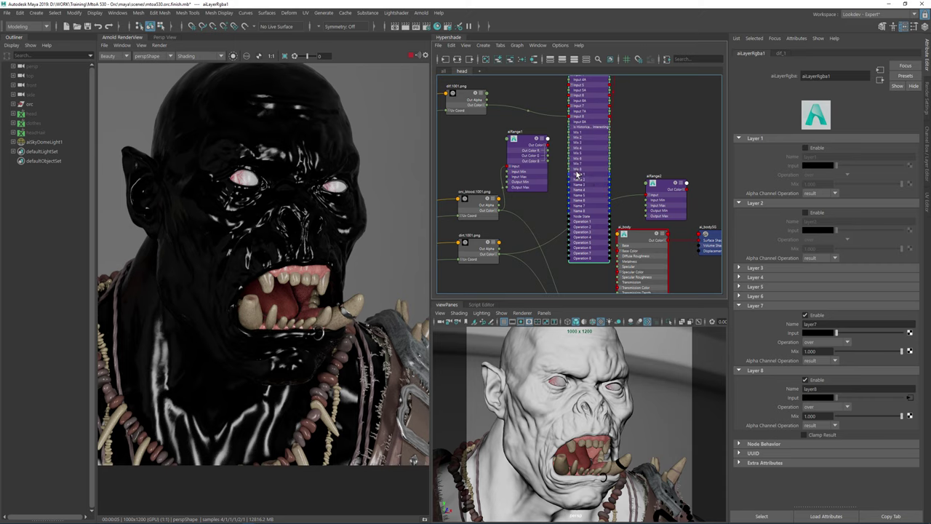
pyautogui.moveTo(548, 150); pyautogui.dragTo(571, 168)
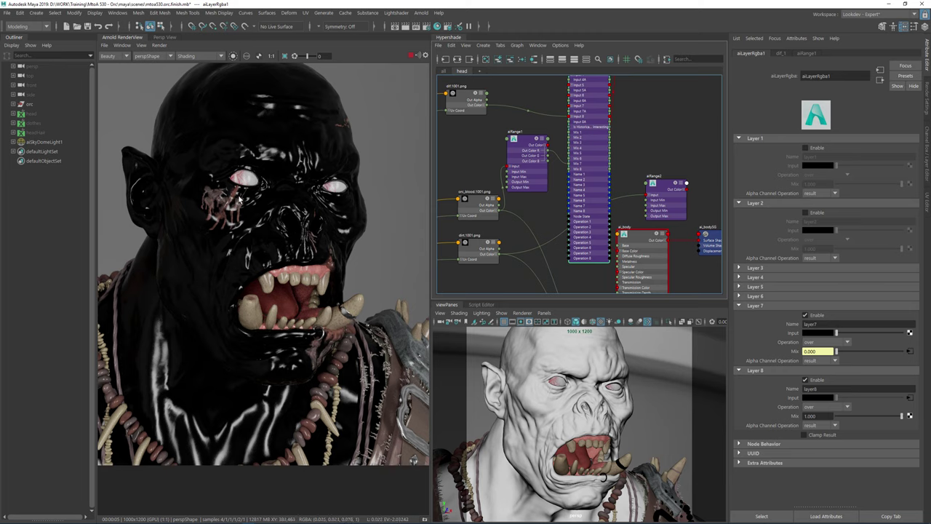
# - Invert the blood mask in aiRange1 with Output Min 1 and Output Max 0, and enable Smoothstep
pyautogui.keyDown('alt'); pyautogui.moveTo(465, 144); pyautogui.dragTo(490, 158, button='middle'); pyautogui.keyUp('alt')
pyautogui.click(551, 168)
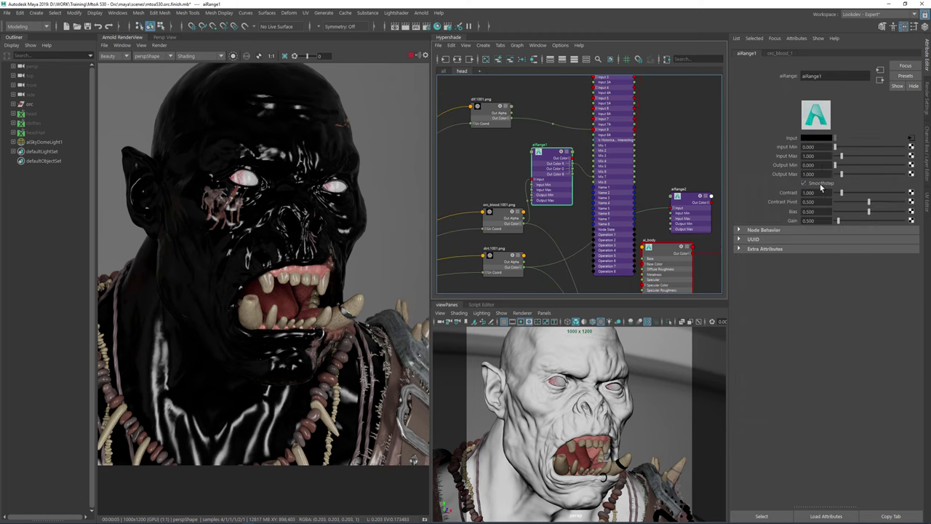
pyautogui.click(821, 186)
pyautogui.moveTo(816, 165); pyautogui.dragTo(783, 164)
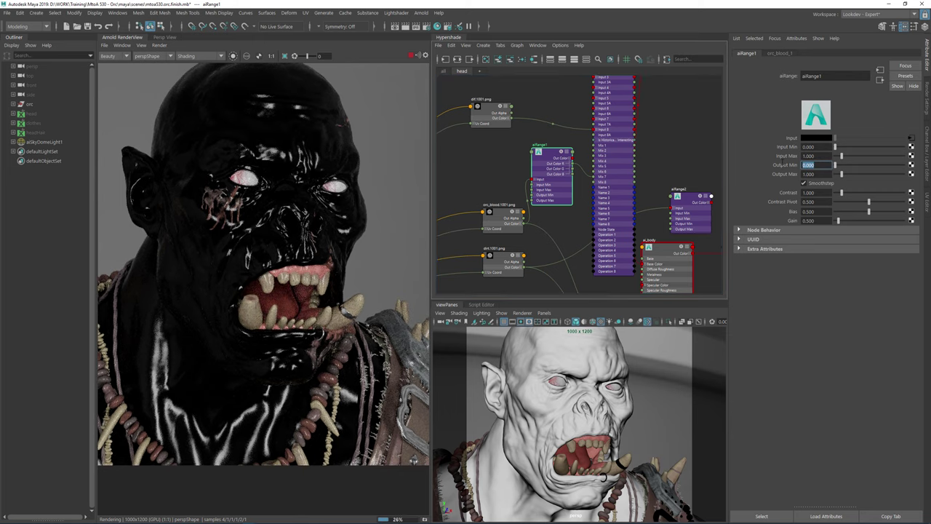
pyautogui.write('1')
pyautogui.press('Tab')
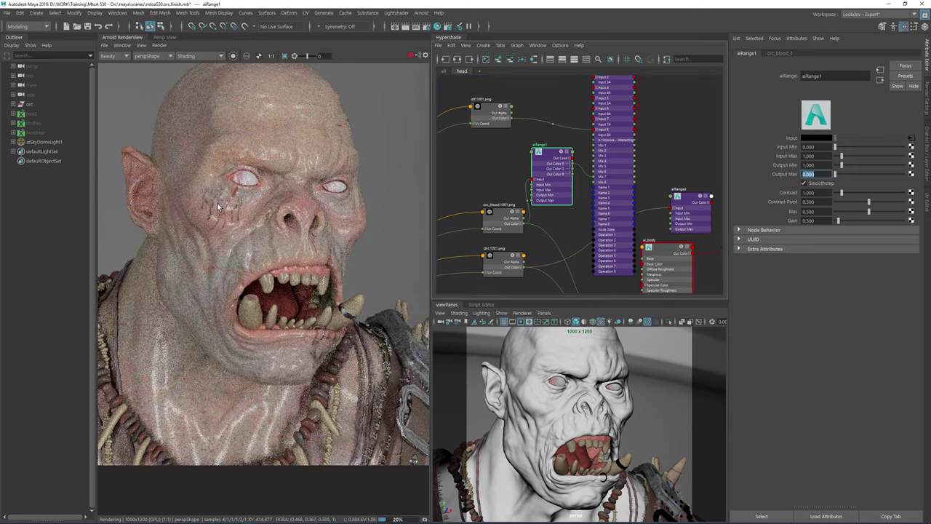
# - Limit the Arnold render to a region around the blood marks under the orc's eye
pyautogui.scroll(2, 214, 203)
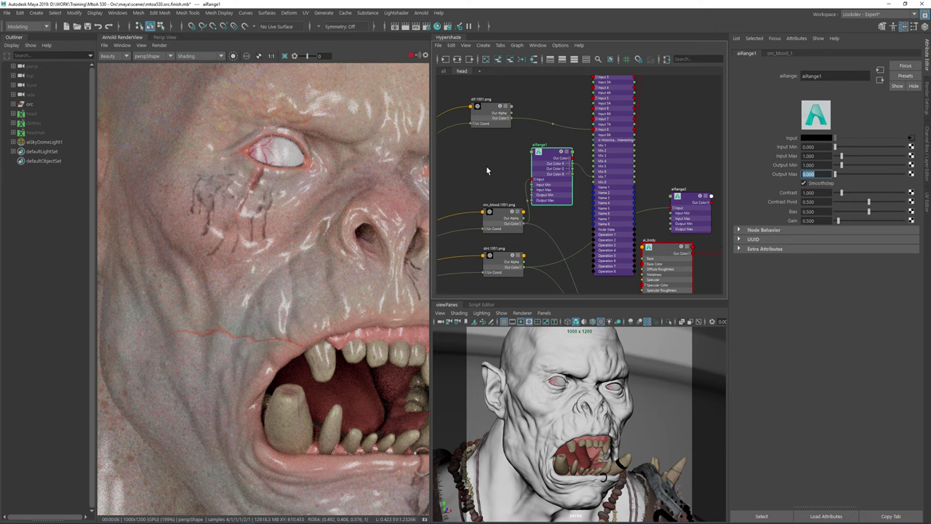
pyautogui.keyDown('alt'); pyautogui.moveTo(516, 170); pyautogui.dragTo(502, 172, button='middle'); pyautogui.keyUp('alt')
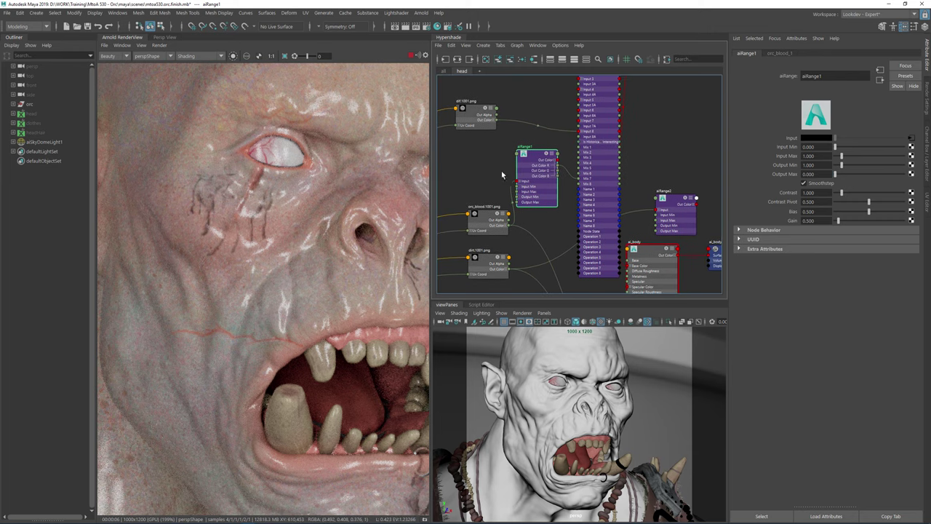
pyautogui.click(603, 147)
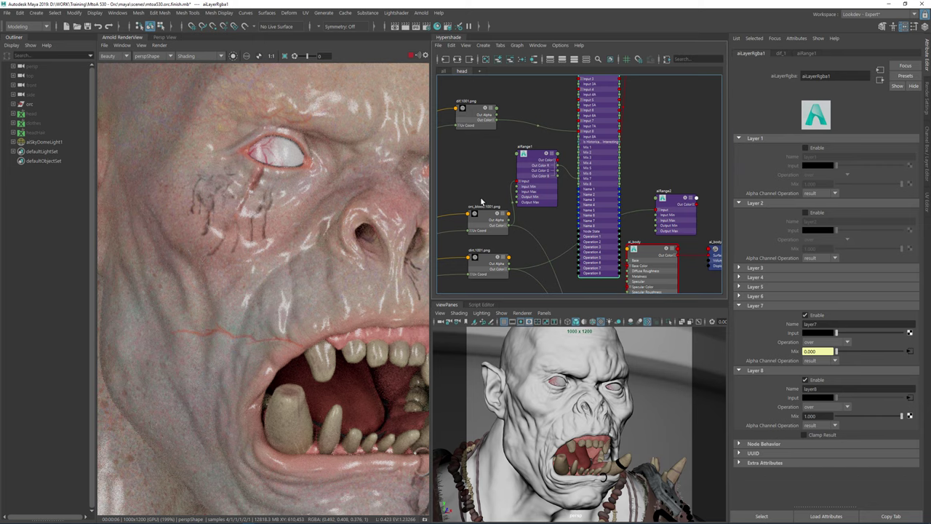
pyautogui.scroll(-3, 270, 205)
pyautogui.scroll(2, 265, 207)
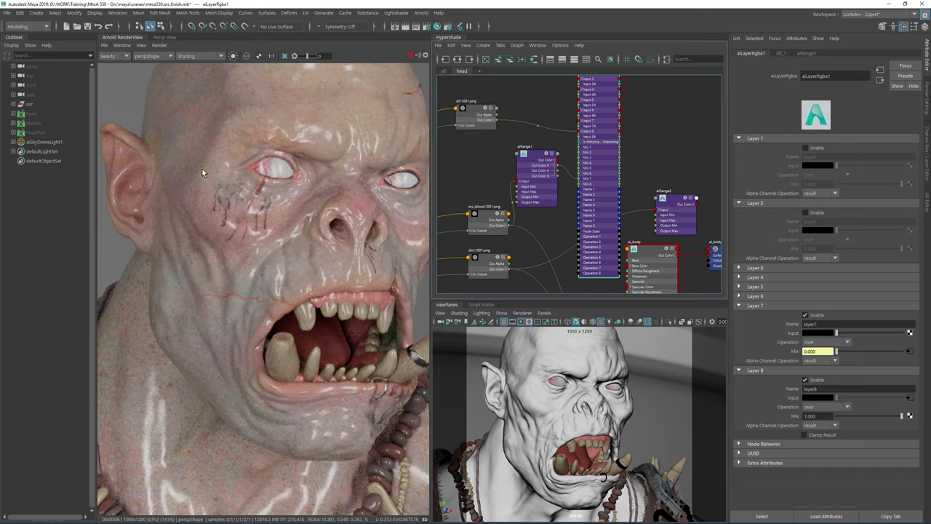
pyautogui.keyDown('shift'); pyautogui.moveTo(195, 161); pyautogui.dragTo(301, 253); pyautogui.keyUp('shift')
pyautogui.scroll(4, 240, 208)
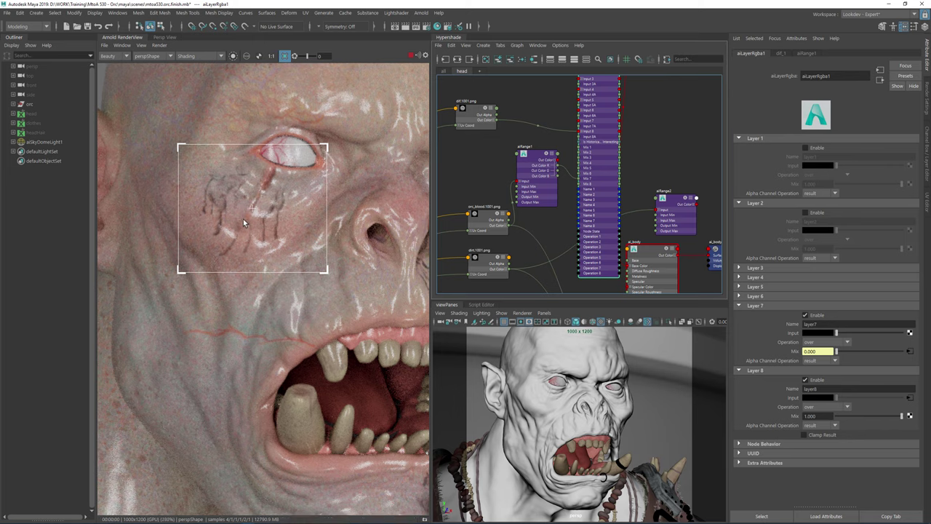
# - Strengthen the blood mask in aiRange1 by setting Input Min to 0.510 and keeping Input Max at 1
pyautogui.click(537, 171)
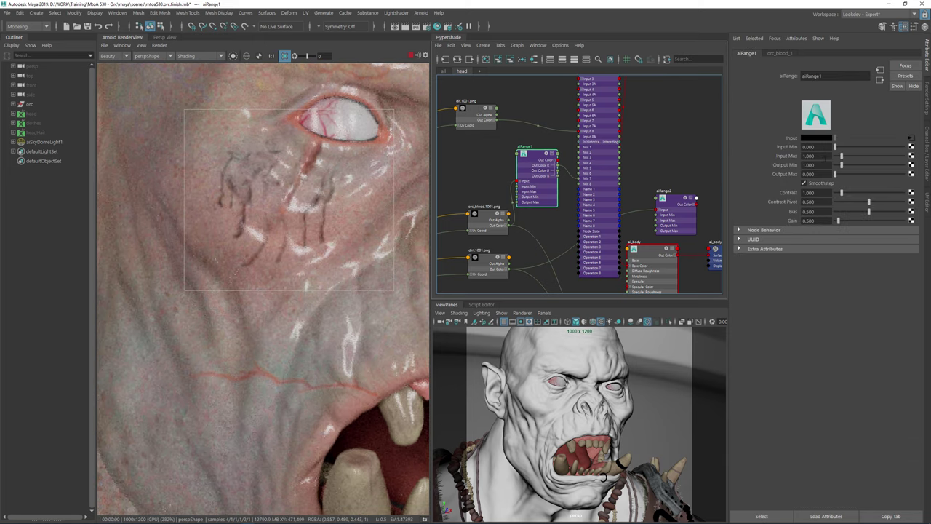
pyautogui.moveTo(827, 156)
pyautogui.keyDown('ctrl'); pyautogui.mouseDown()
pyautogui.moveTo(813, 157)
pyautogui.moveTo(827, 146)
pyautogui.mouseUp(); pyautogui.keyUp('ctrl')
pyautogui.doubleClick(813, 156)
pyautogui.write('1')
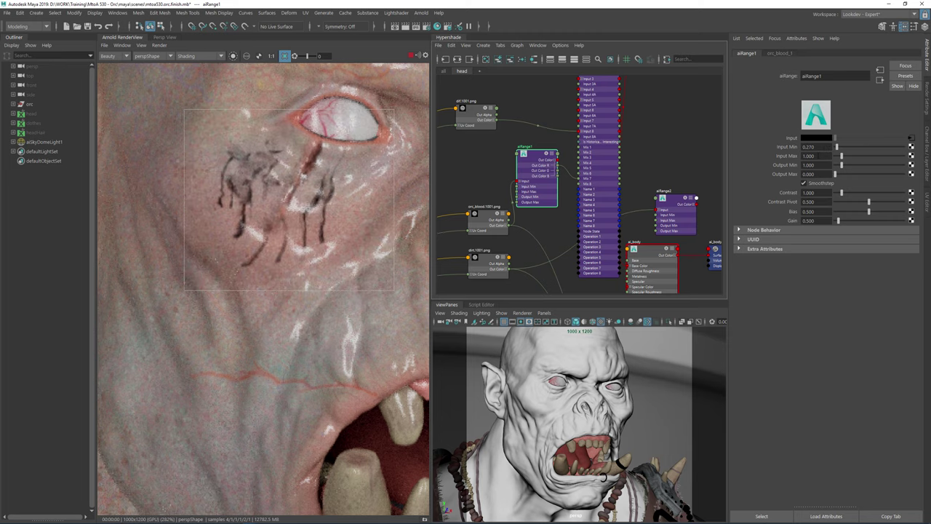
pyautogui.keyDown('ctrl'); pyautogui.moveTo(819, 146); pyautogui.dragTo(826, 146); pyautogui.keyUp('ctrl')
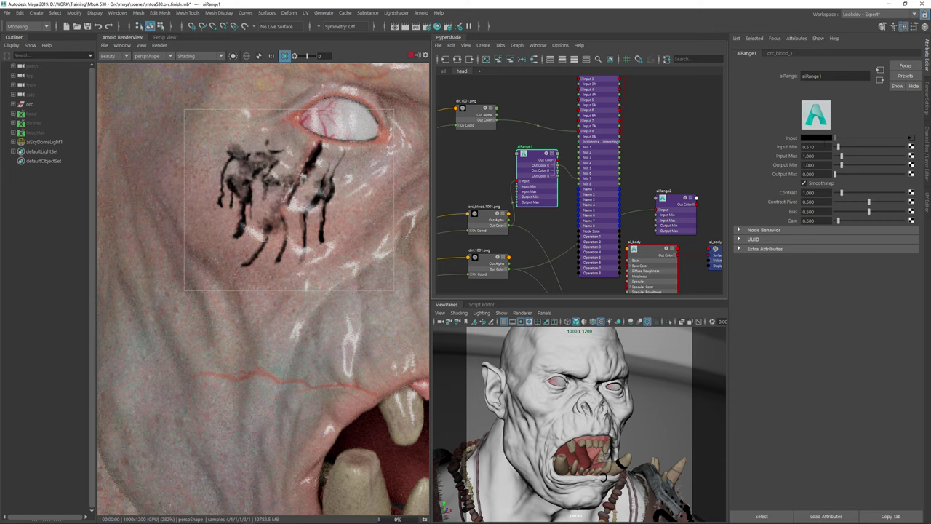
# - Set the Layer 7 Input color to a dark blood red with saturation about 0.7 and value about 0.255
pyautogui.click(602, 163)
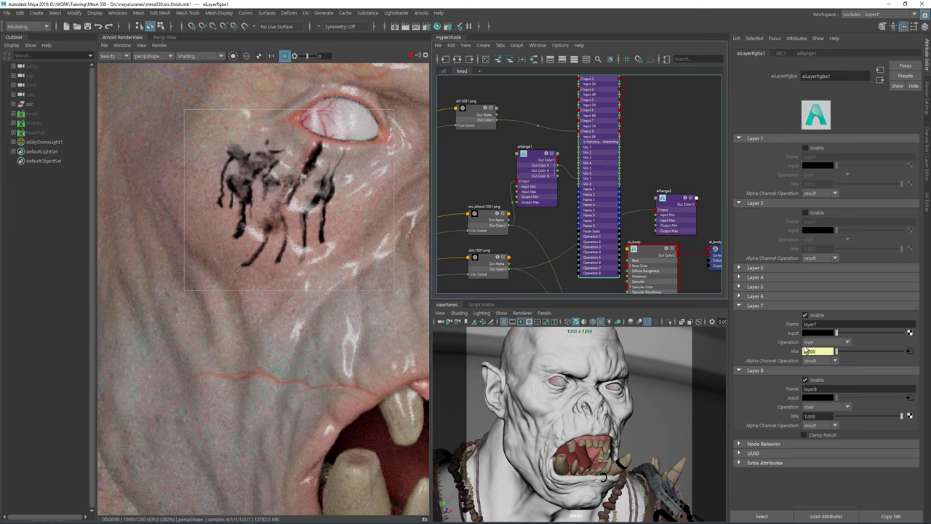
pyautogui.click(819, 333)
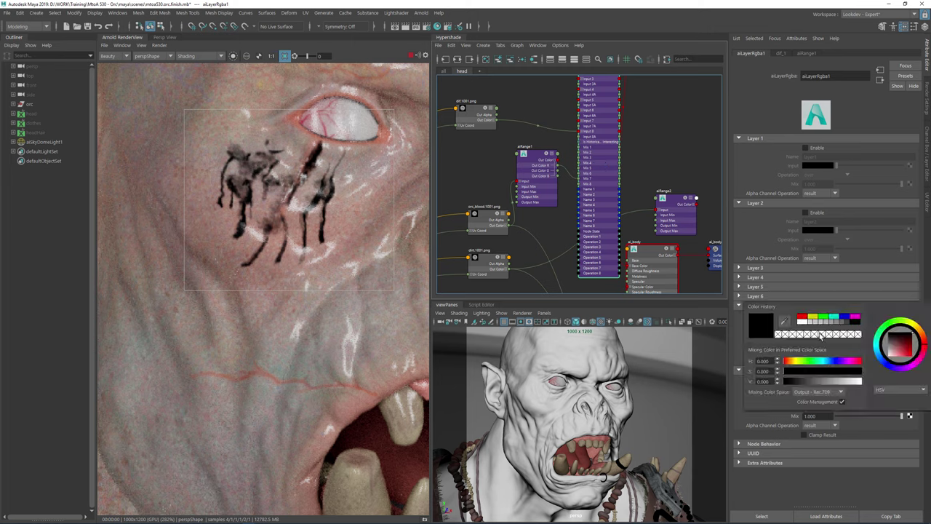
pyautogui.click(905, 352)
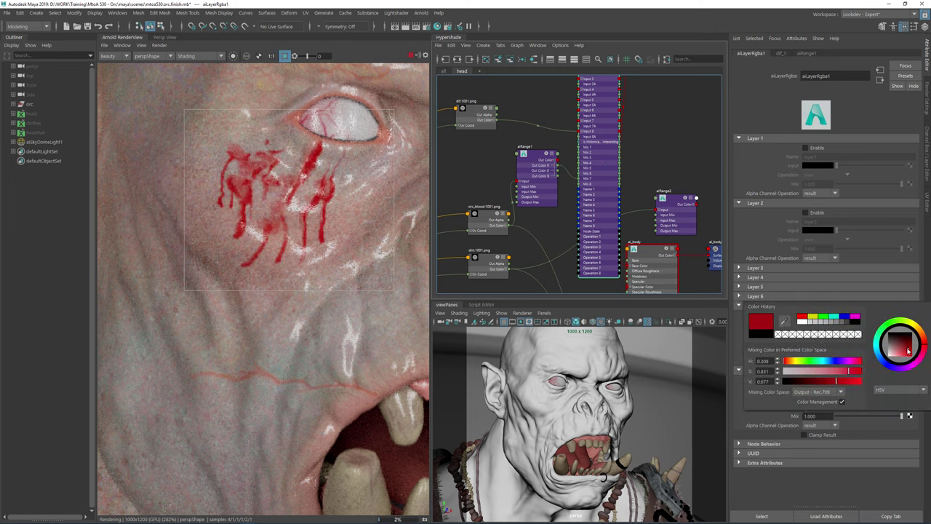
pyautogui.click(838, 371)
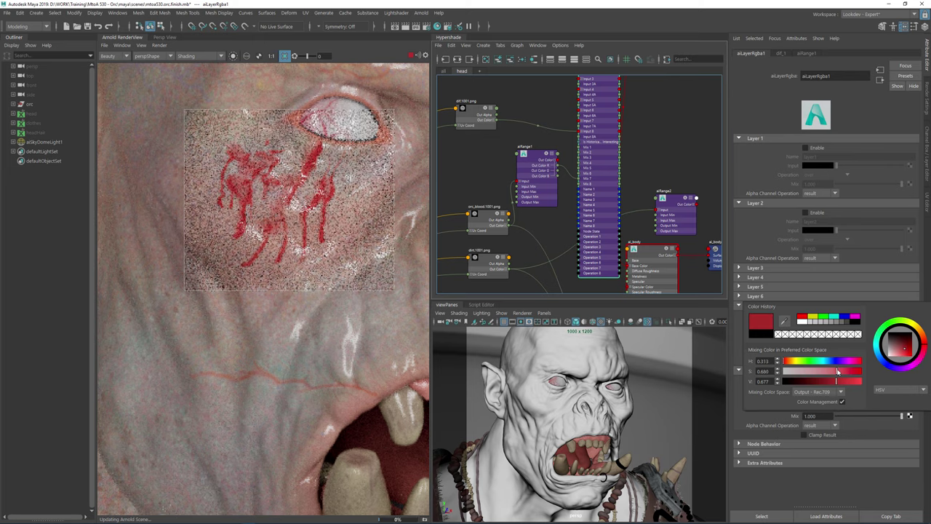
pyautogui.click(803, 381)
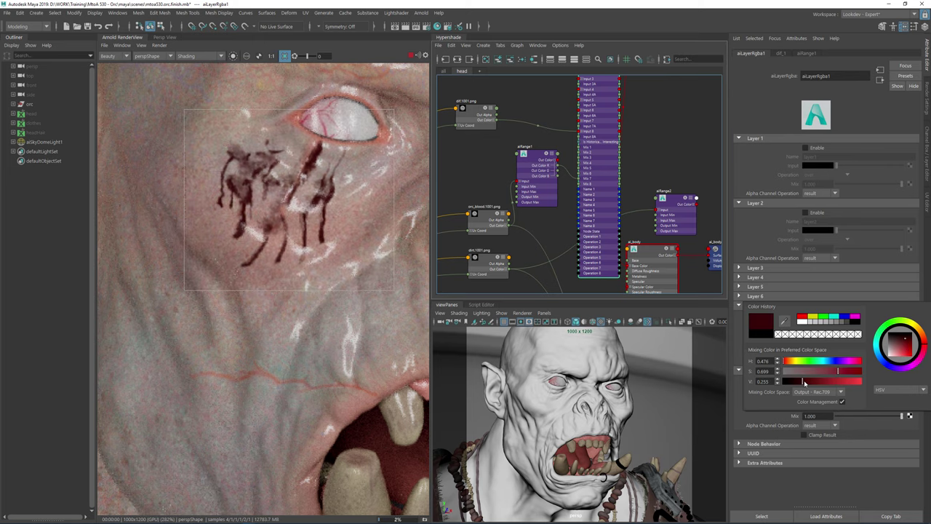
pyautogui.scroll(-4, 348, 211)
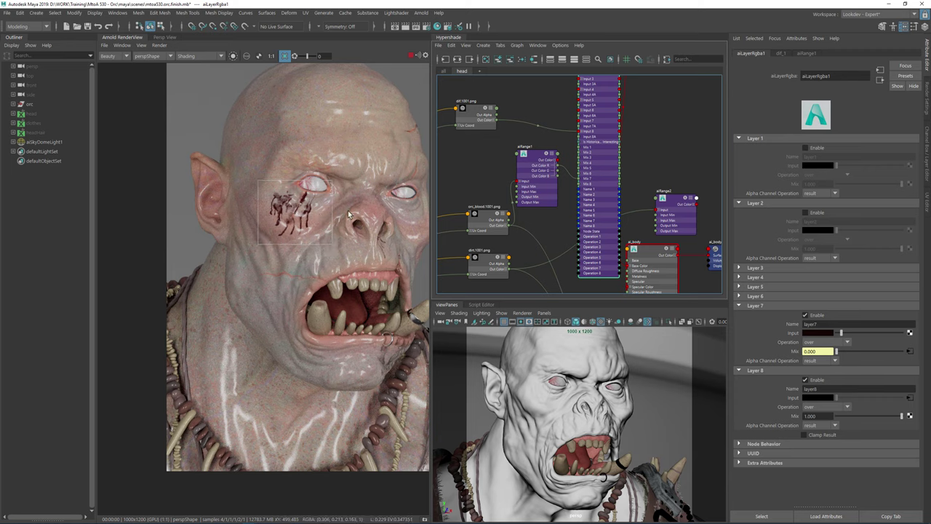
# - Remove the place2dTexture1 node from the head shading graph without deleting it
pyautogui.scroll(2, 320, 204)
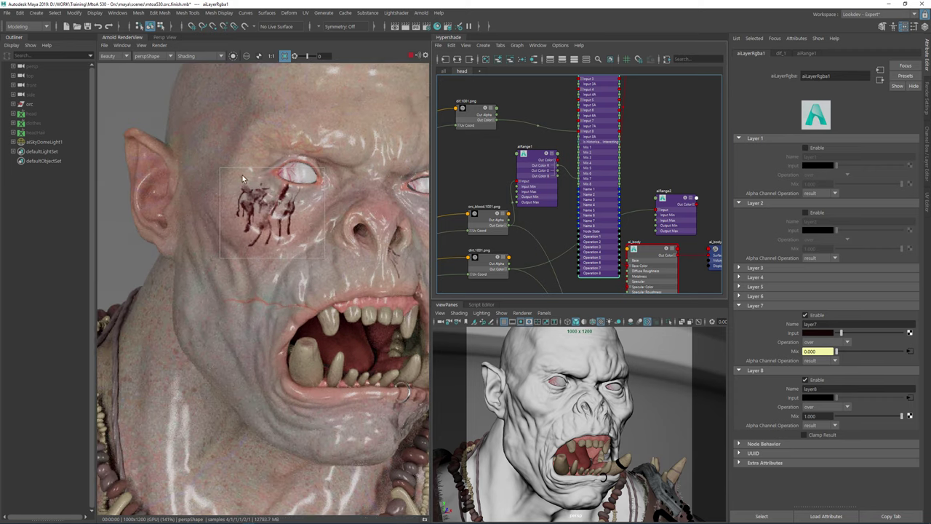
pyautogui.moveTo(333, 122); pyautogui.dragTo(298, 173, button='middle')
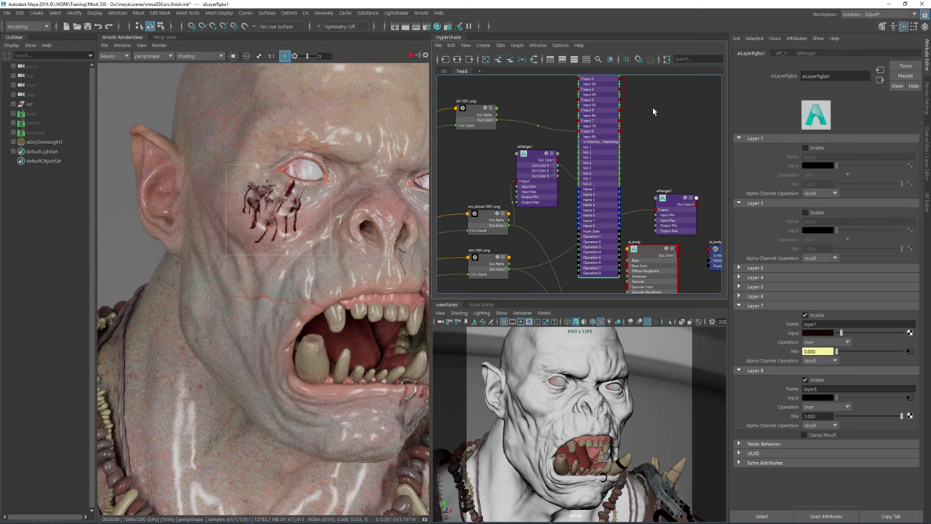
pyautogui.keyDown('alt'); pyautogui.moveTo(507, 258); pyautogui.dragTo(542, 222, button='middle'); pyautogui.keyUp('alt')
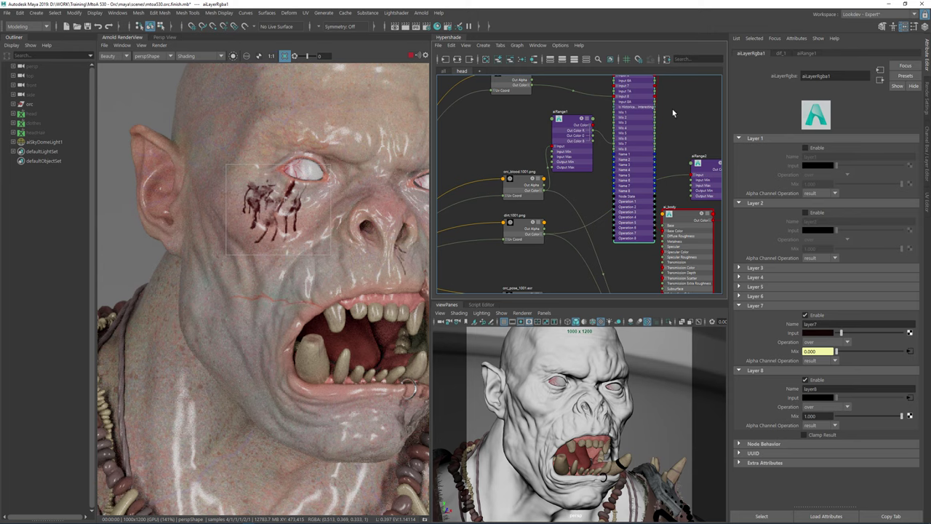
pyautogui.scroll(-3, 673, 113)
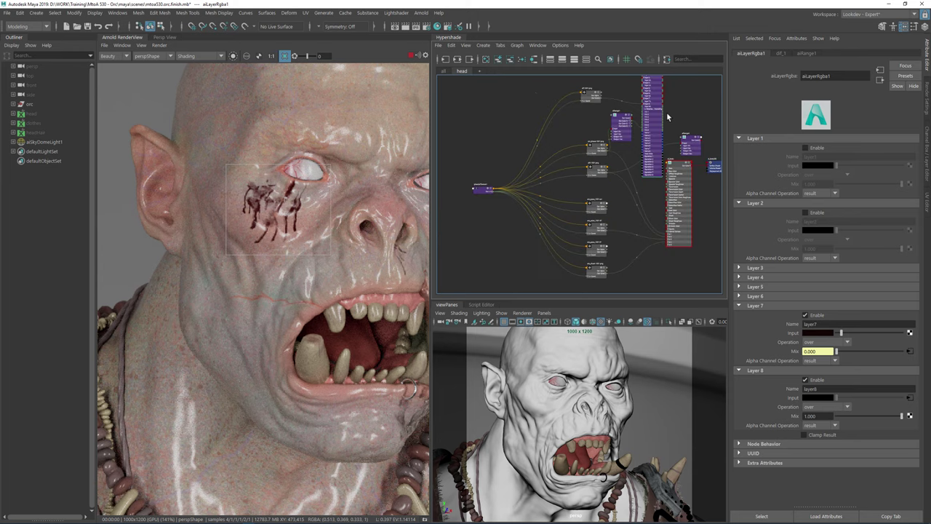
pyautogui.keyDown('alt'); pyautogui.moveTo(509, 136); pyautogui.dragTo(561, 149, button='middle'); pyautogui.keyUp('alt')
pyautogui.scroll(5, 480, 208)
pyautogui.click(497, 184)
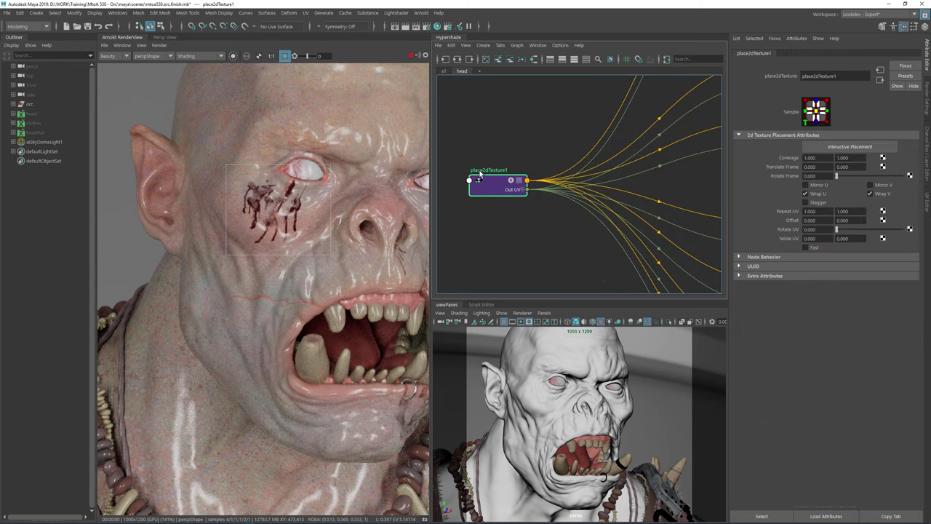
pyautogui.click(510, 59)
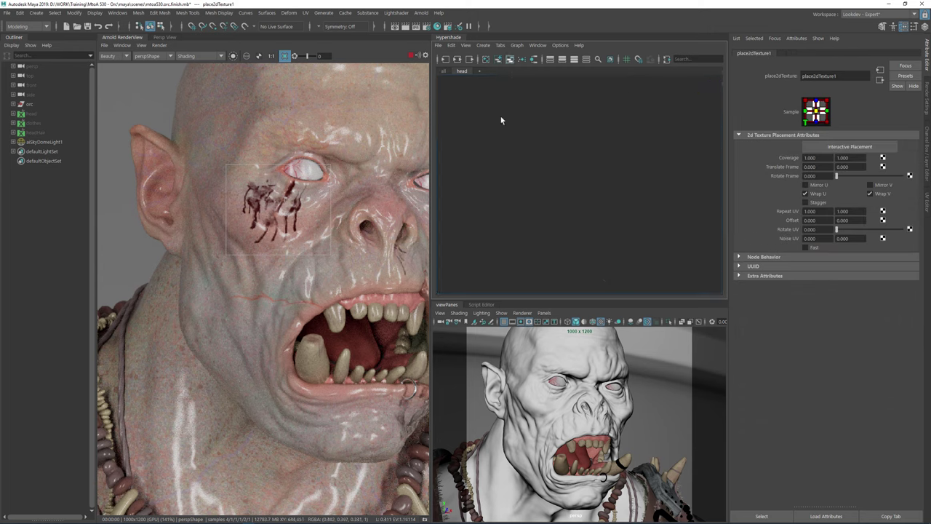
# - Rearrange the shading nodes so aiRange2 sits between the dirt texture and aiLayerRgba1
pyautogui.scroll(-5, 516, 124)
pyautogui.keyDown('alt'); pyautogui.moveTo(540, 179); pyautogui.dragTo(587, 233, button='middle'); pyautogui.keyUp('alt')
pyautogui.moveTo(516, 116); pyautogui.dragTo(471, 268)
pyautogui.moveTo(609, 152); pyautogui.dragTo(549, 137)
pyautogui.click(520, 171)
pyautogui.moveTo(641, 181); pyautogui.dragTo(524, 179)
pyautogui.scroll(3, 491, 184)
pyautogui.keyDown('alt'); pyautogui.moveTo(468, 200); pyautogui.dragTo(526, 198, button='middle'); pyautogui.keyUp('alt')
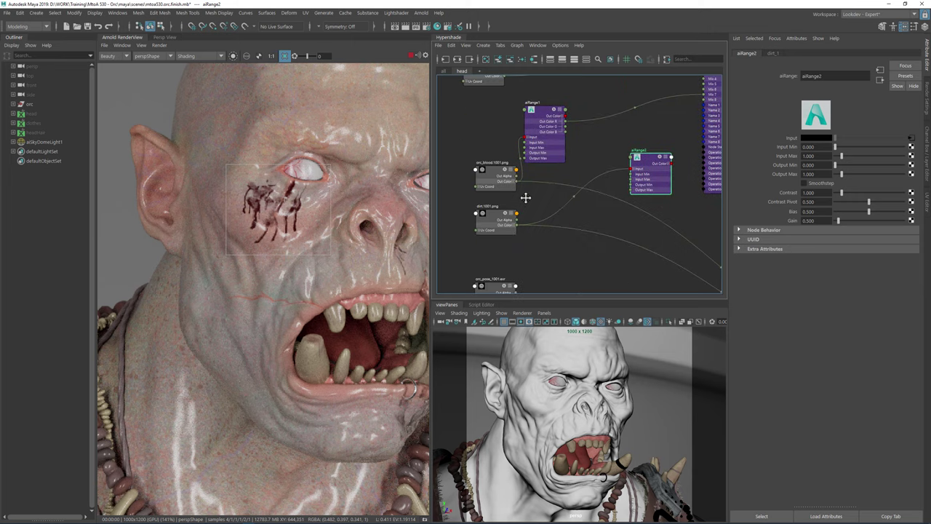
# - Expand aiRange2's output channels and connect its Out Color R to Mix 6 of aiLayerRgba1
pyautogui.keyDown('alt'); pyautogui.moveTo(576, 155); pyautogui.dragTo(480, 193, button='middle'); pyautogui.keyUp('alt')
pyautogui.click(572, 207)
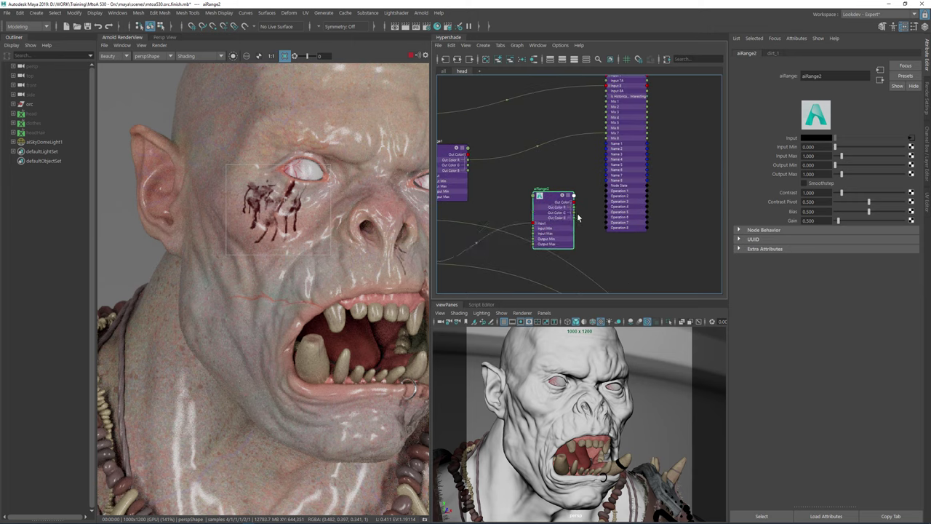
pyautogui.click(574, 208)
pyautogui.keyDown('alt'); pyautogui.moveTo(590, 158); pyautogui.dragTo(580, 177, button='middle'); pyautogui.keyUp('alt')
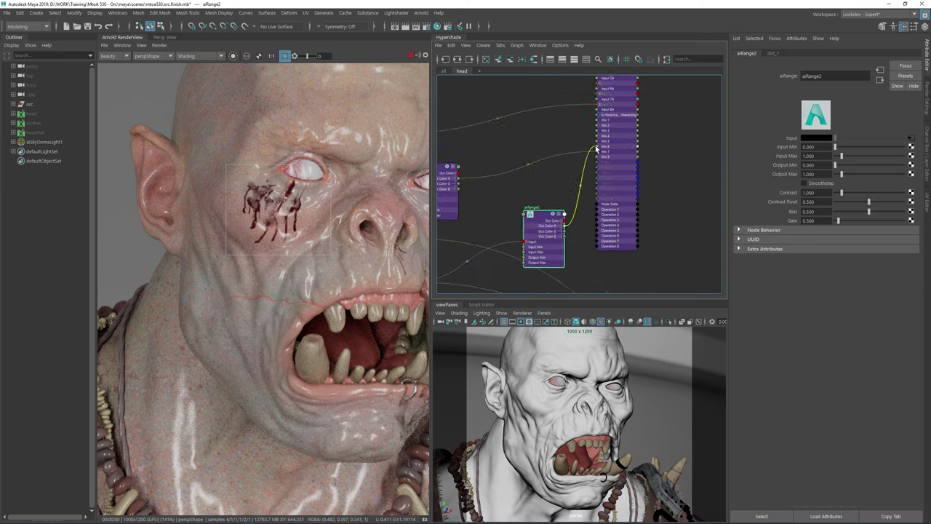
pyautogui.click(596, 147)
# - Limit the Arnold render to a region on the orc's forehead and enable Layer 6 in aiLayerRgba1
pyautogui.keyDown('alt'); pyautogui.moveTo(266, 134); pyautogui.dragTo(152, 212, button='middle'); pyautogui.keyUp('alt')
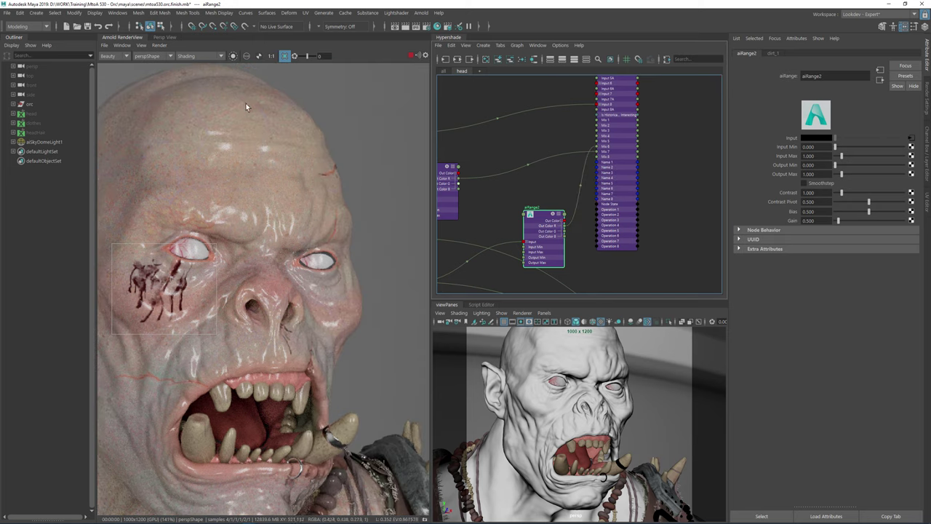
pyautogui.keyDown('shift'); pyautogui.moveTo(351, 220); pyautogui.dragTo(352, 219); pyautogui.keyUp('shift')
pyautogui.keyDown('alt'); pyautogui.moveTo(494, 221); pyautogui.dragTo(568, 195, button='middle'); pyautogui.keyUp('alt')
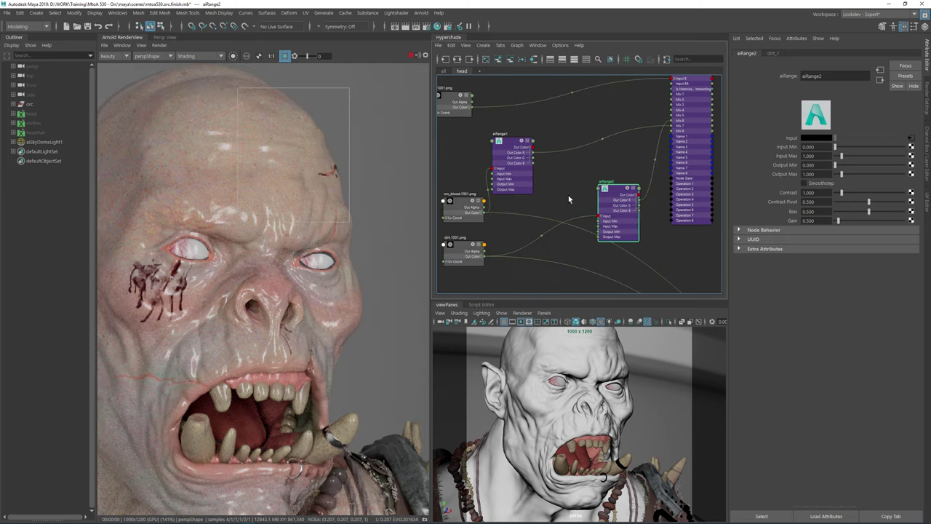
pyautogui.click(696, 122)
pyautogui.click(756, 296)
pyautogui.click(804, 306)
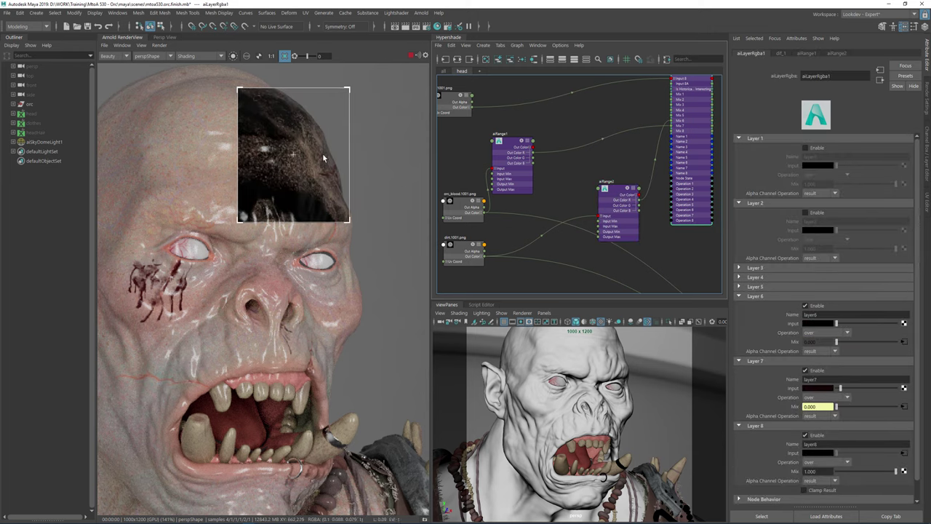
# - Render the whole head without the region, and restrict rendering to a new region over the forehead
pyautogui.click(284, 56)
pyautogui.keyDown('alt'); pyautogui.moveTo(276, 177); pyautogui.dragTo(286, 197, button='middle'); pyautogui.keyUp('alt')
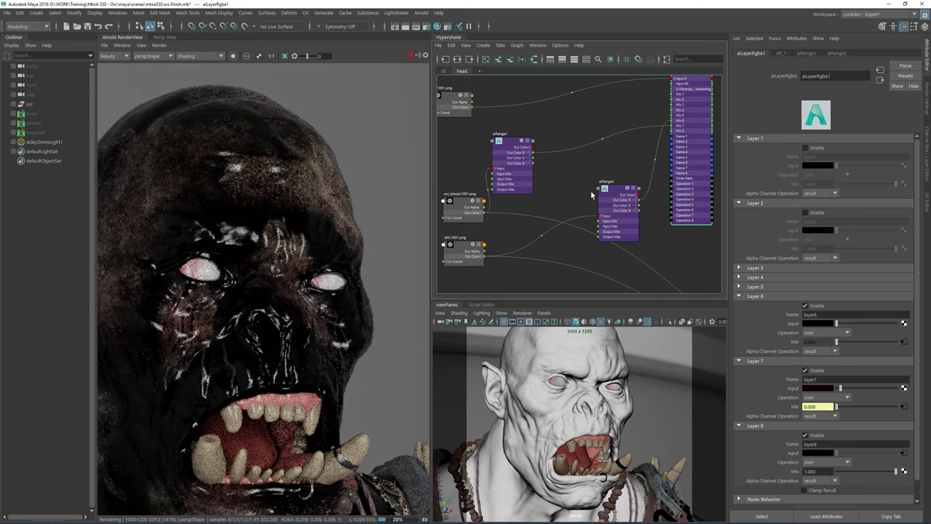
pyautogui.moveTo(229, 104); pyautogui.dragTo(369, 235)
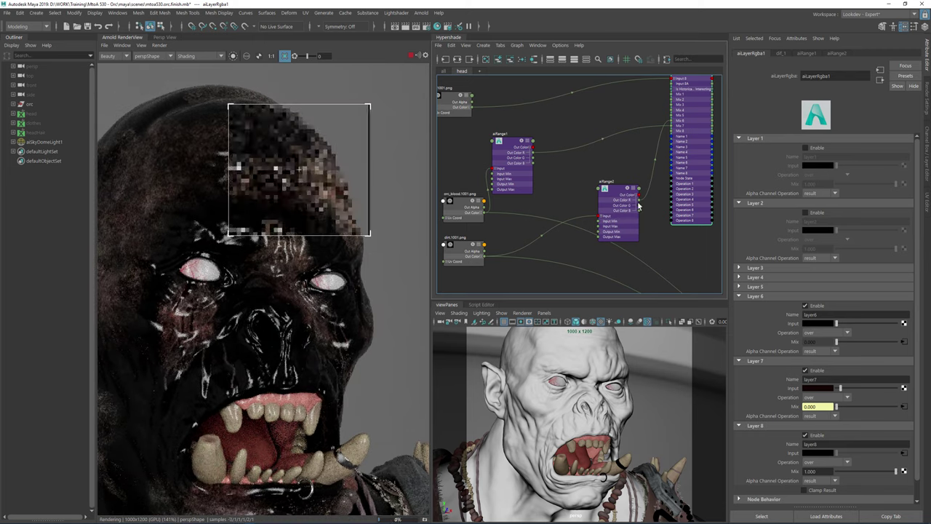
# - Invert the dirt mask in aiRange2 with Output Min 1 and Output Max 0, and shift the node slightly
pyautogui.click(809, 165)
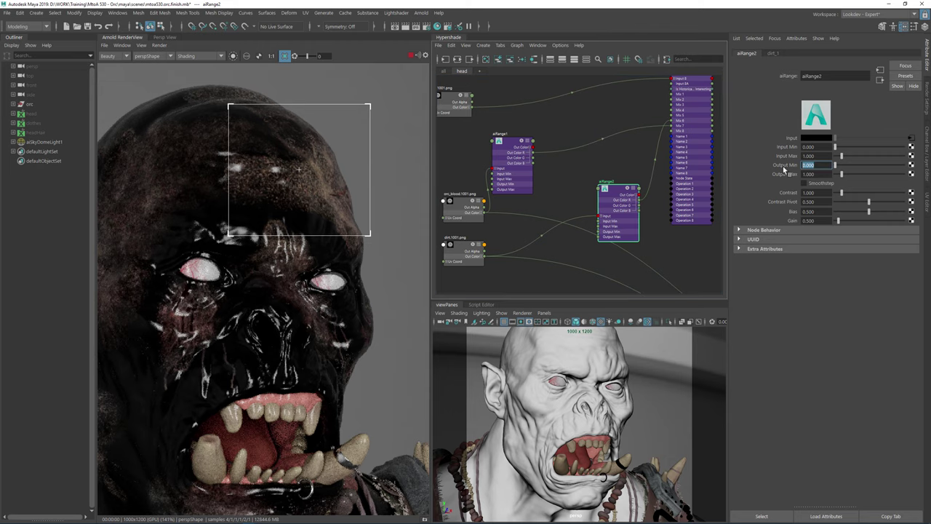
pyautogui.write('1')
pyautogui.press('Tab')
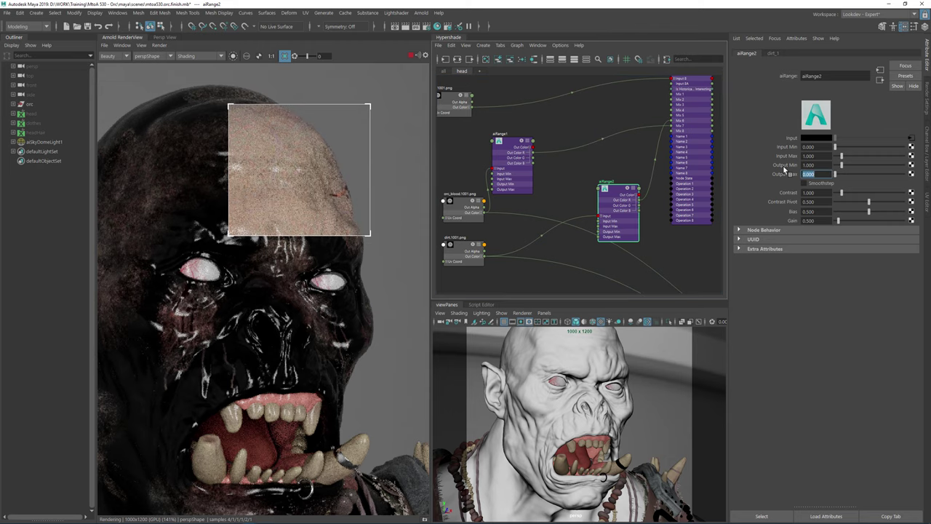
pyautogui.scroll(2, 293, 192)
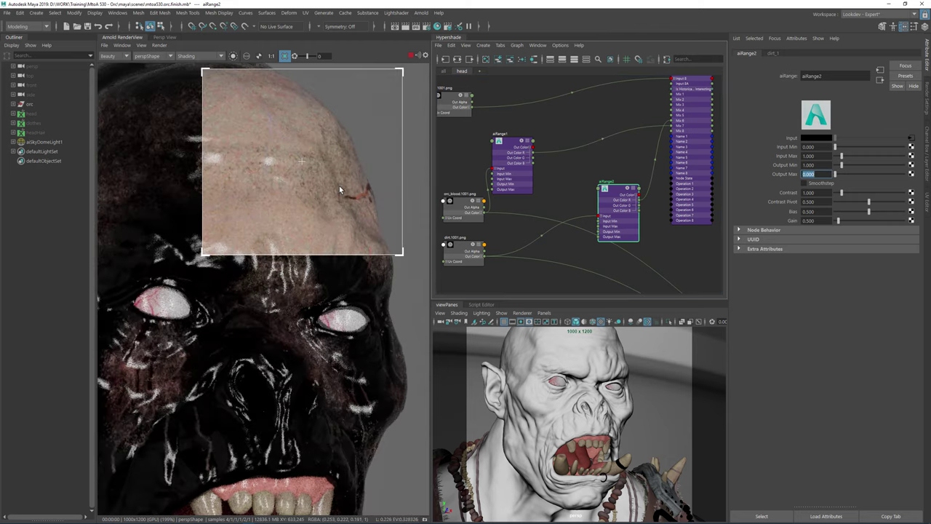
pyautogui.moveTo(612, 192); pyautogui.dragTo(598, 202)
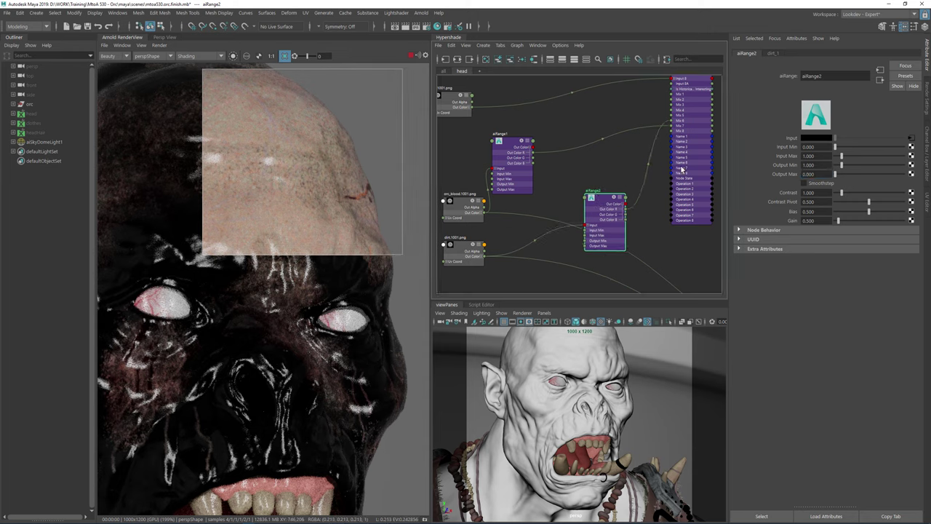
# - Raise aiRange2's Input Min to 0.880 and render the full head without the region
pyautogui.moveTo(835, 147); pyautogui.dragTo(854, 151)
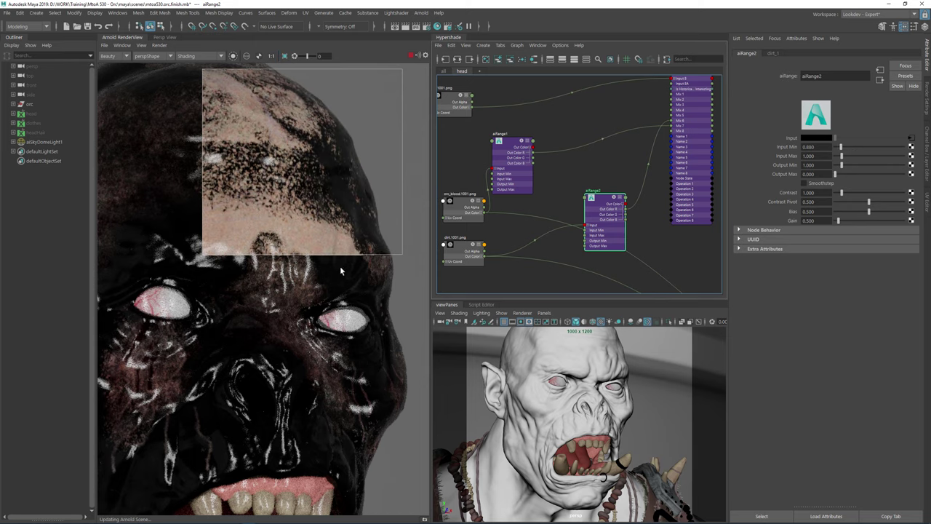
pyautogui.click(339, 265)
pyautogui.scroll(-4, 280, 291)
pyautogui.moveTo(228, 315); pyautogui.dragTo(286, 239, button='middle')
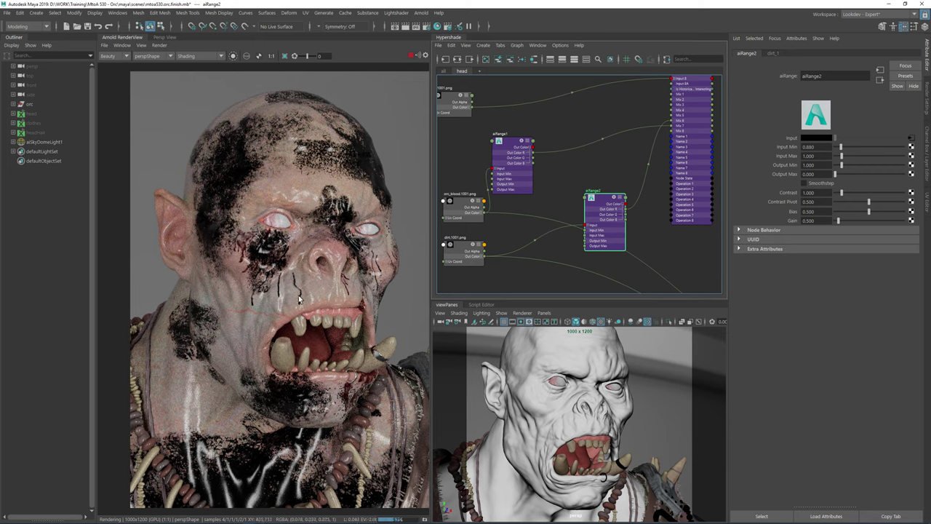
pyautogui.moveTo(298, 295); pyautogui.dragTo(275, 313, button='middle')
pyautogui.scroll(2, 320, 155)
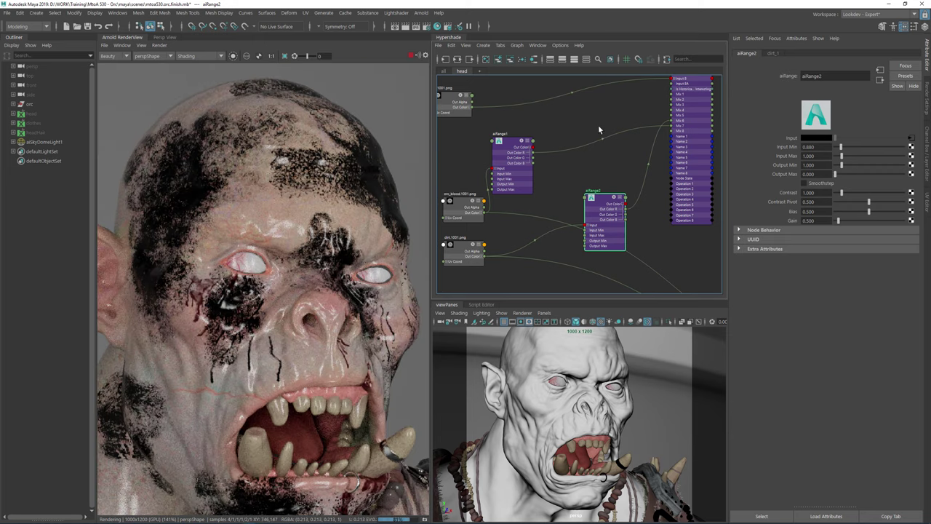
# - Reduce the dirt coverage by trying aiRange2's Input Min at 0.65 and settling on 0.7
pyautogui.click(809, 147)
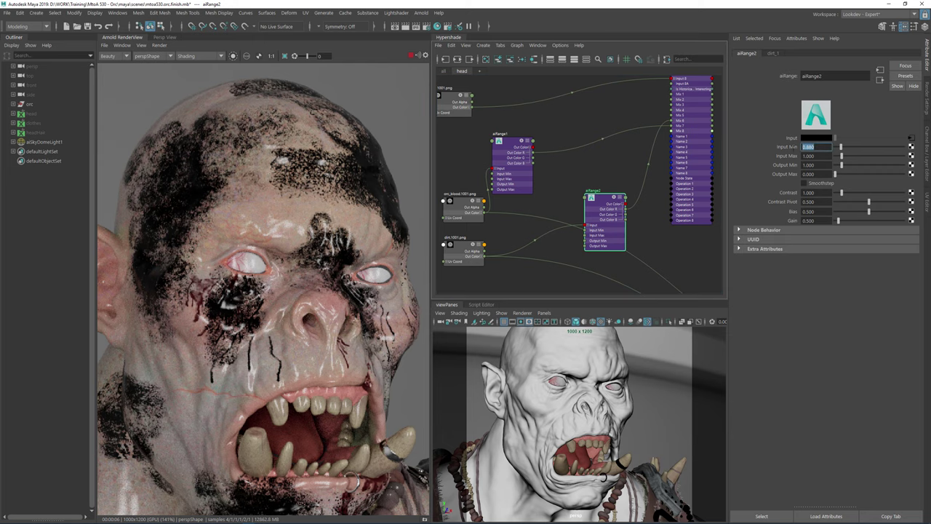
pyautogui.write('0.65')
pyautogui.press('Return')
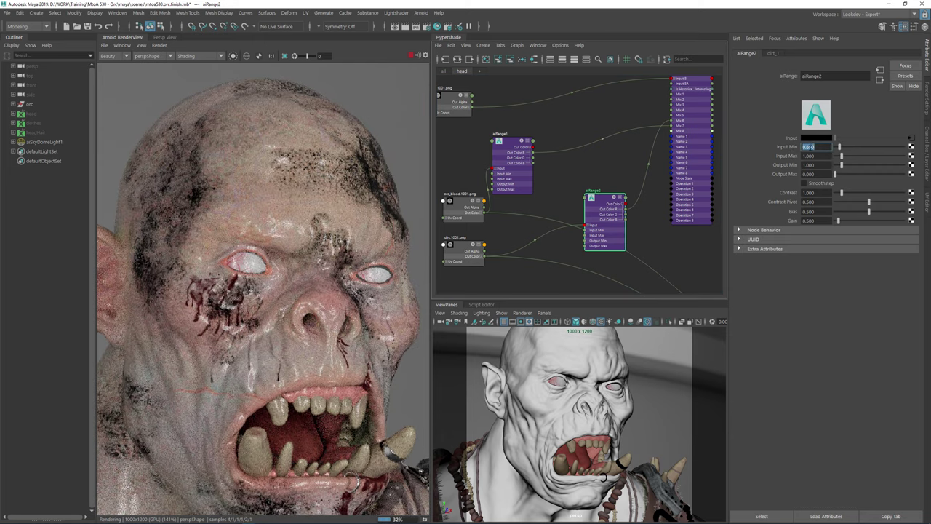
pyautogui.write('0.7')
pyautogui.press('Return')
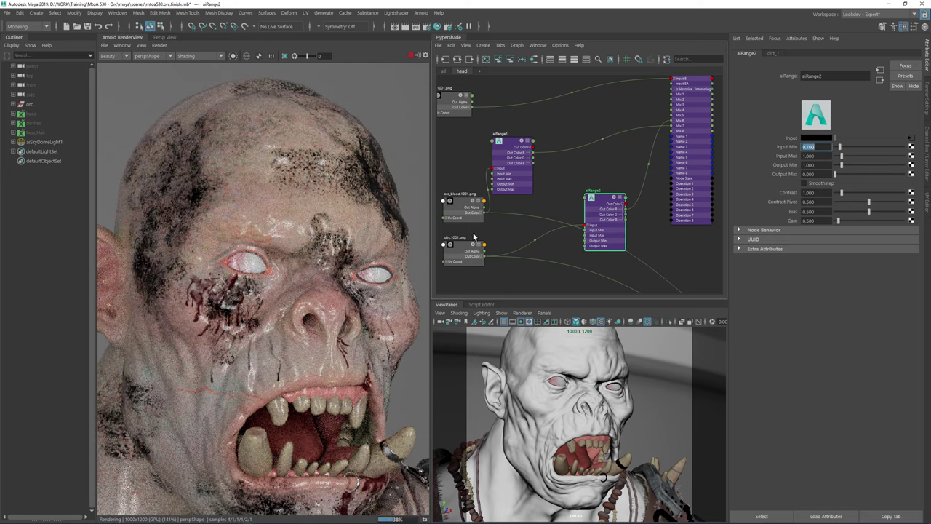
pyautogui.scroll(-3, 320, 209)
pyautogui.scroll(3, 319, 209)
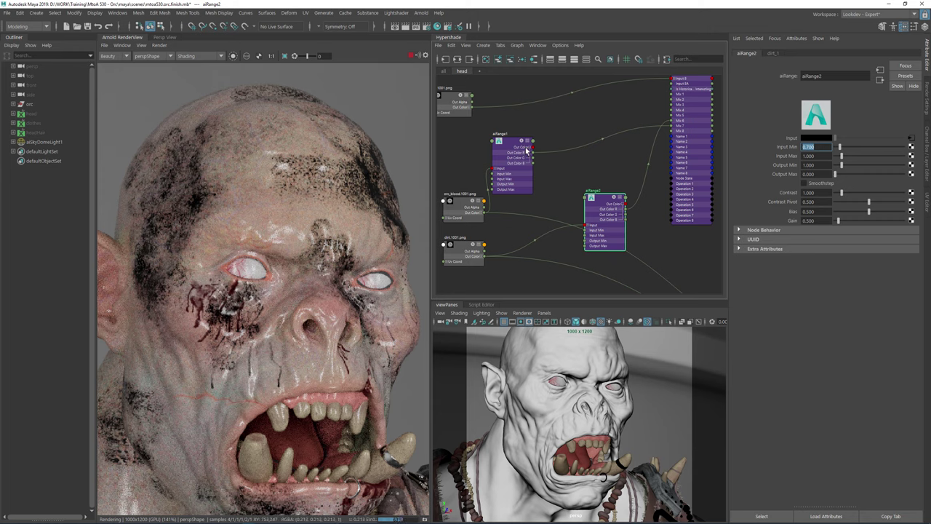
# - Set the Layer 6 Input color of aiLayerRgba1 to a dark olive green with hue about 58 and saturation 1
pyautogui.moveTo(526, 150); pyautogui.dragTo(539, 146)
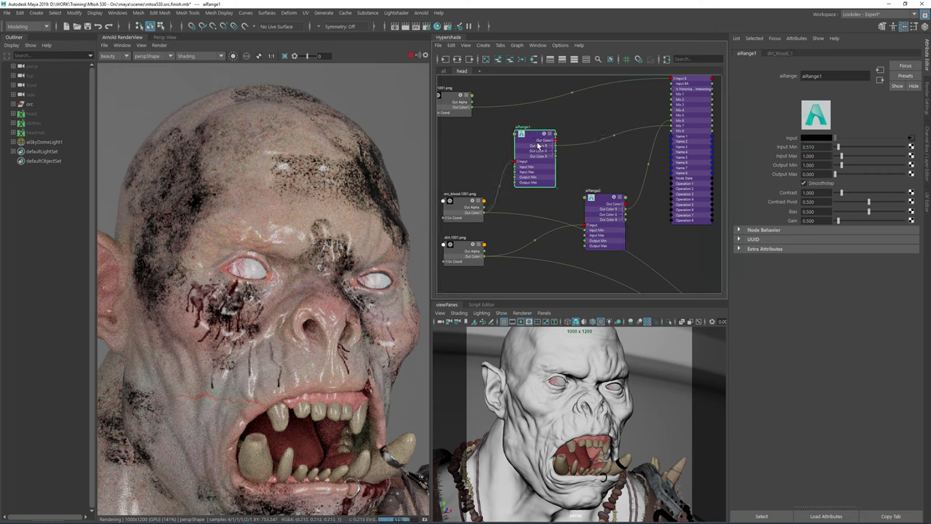
pyautogui.click(691, 110)
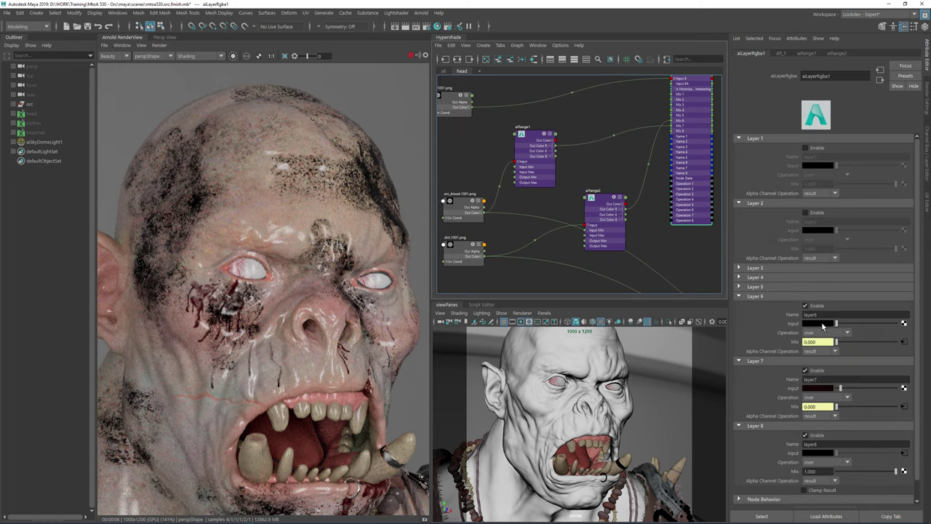
pyautogui.click(819, 322)
pyautogui.click(818, 306)
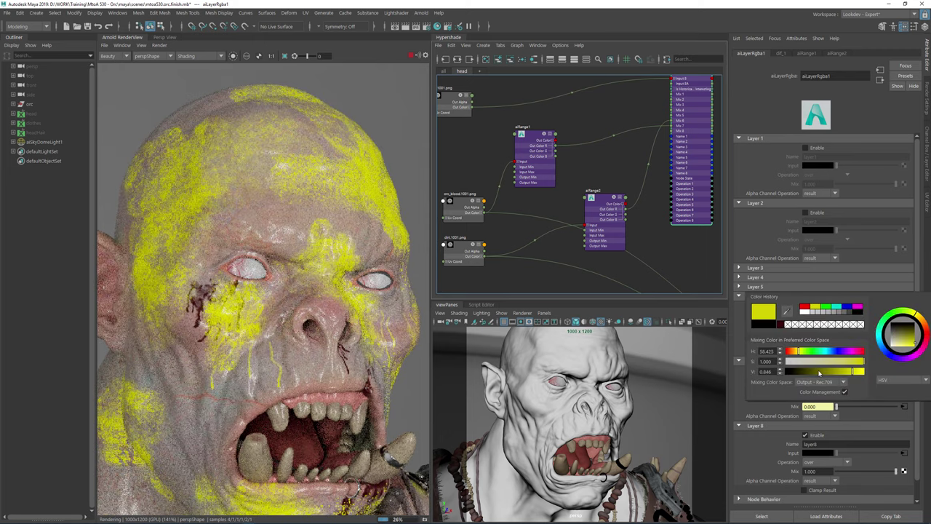
pyautogui.click(817, 371)
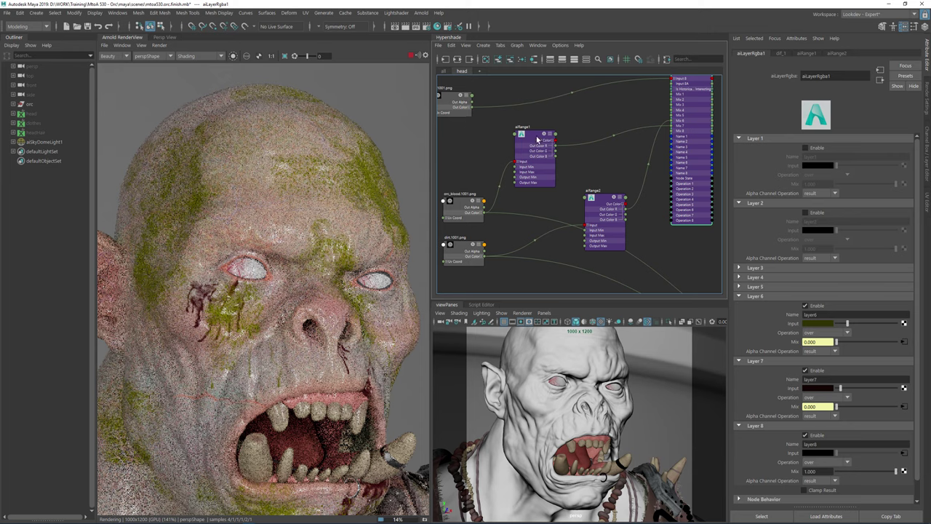
# - Create an aiNoise node in empty space above aiRange1 in the head graph
pyautogui.click(589, 121)
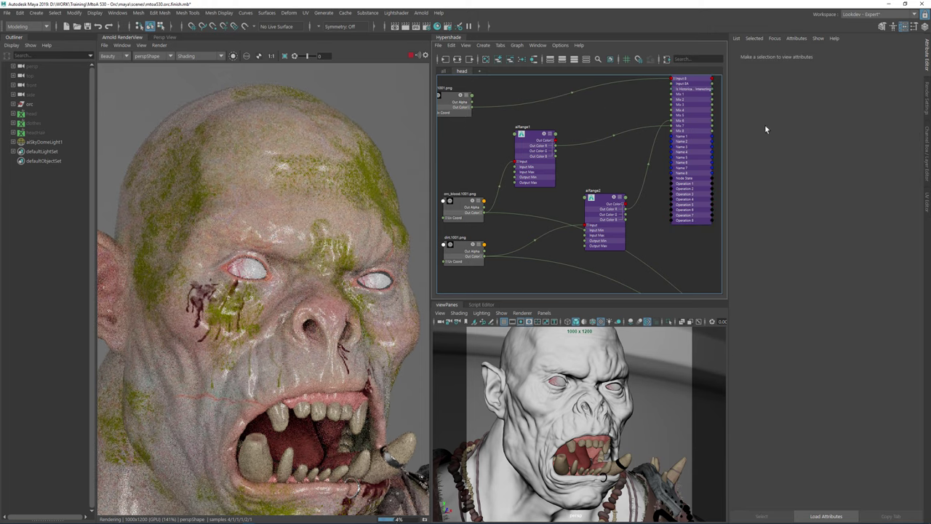
pyautogui.keyDown('alt'); pyautogui.moveTo(602, 175); pyautogui.dragTo(601, 277, button='middle'); pyautogui.keyUp('alt')
pyautogui.press('Tab')
pyautogui.write('noise')
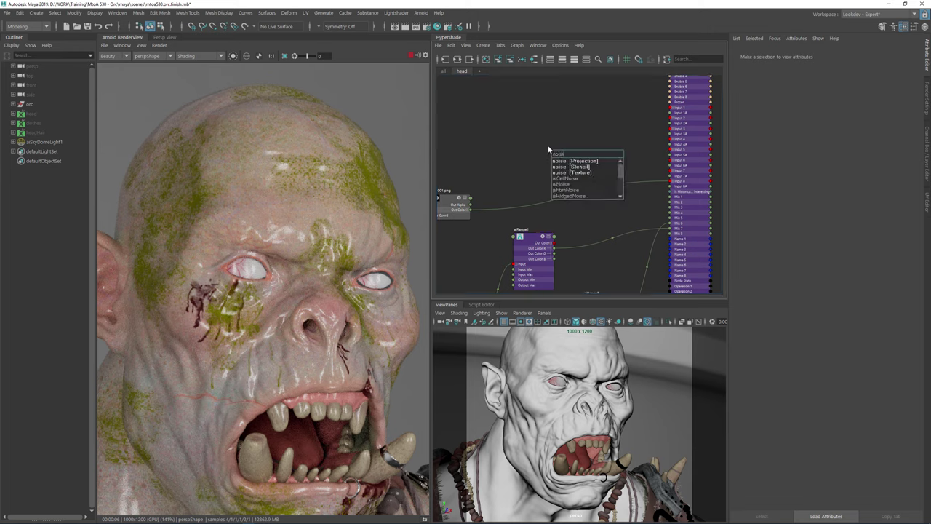
pyautogui.press('Down')
pyautogui.press('Return')
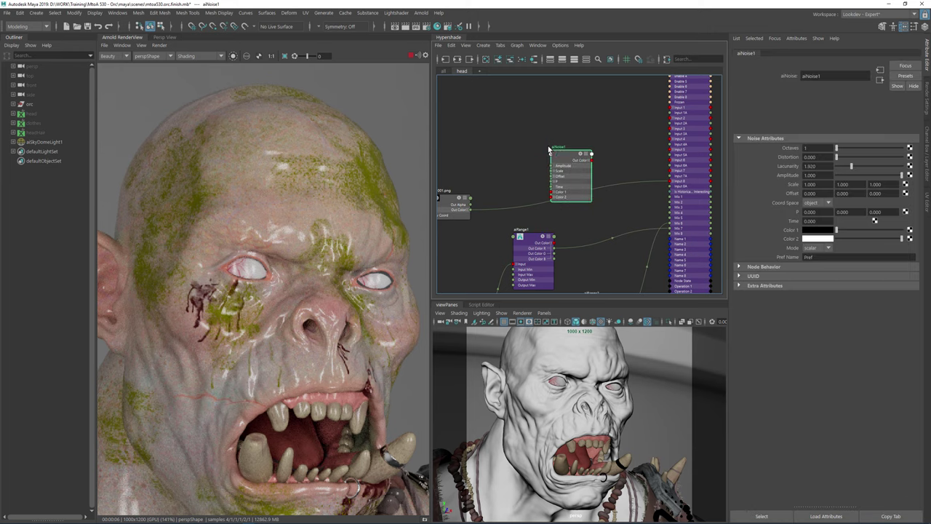
# - Connect aiNoise1's Out Color to Input 6 of aiLayerRgba1 and move the noise node clear of the other connections
pyautogui.moveTo(592, 160); pyautogui.dragTo(629, 172)
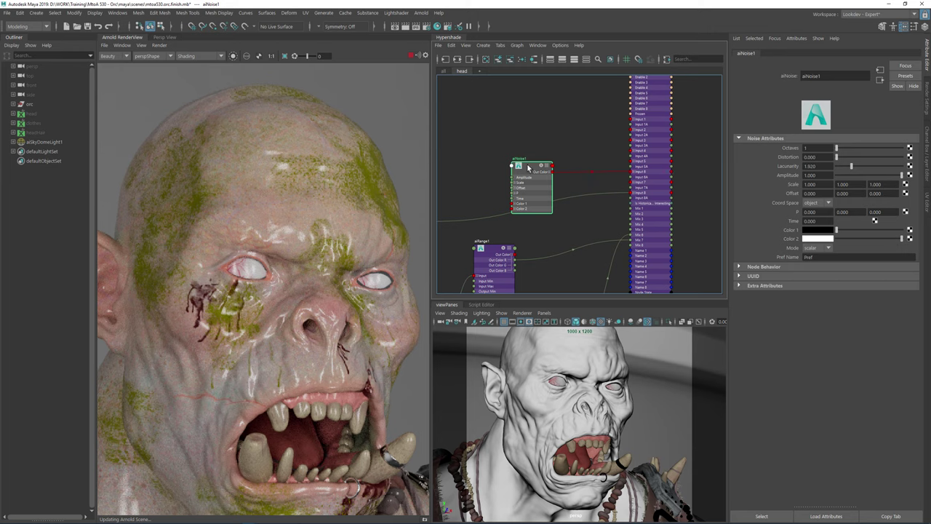
pyautogui.moveTo(530, 170); pyautogui.dragTo(503, 143)
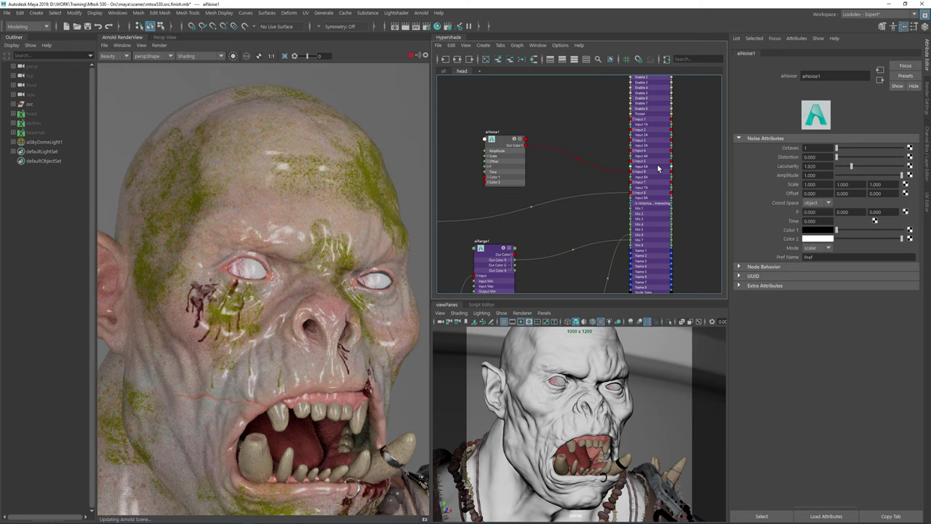
pyautogui.click(661, 167)
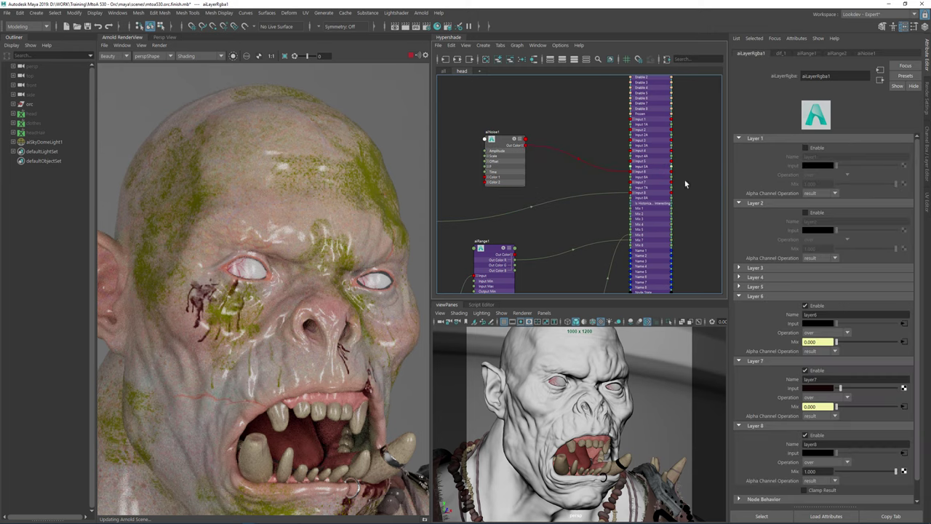
# - Limit the render to a region on the orc's forehead, shift aiNoise1 away from aiLayerRgba1, and isolate the noise node in the render
pyautogui.click(539, 113)
pyautogui.moveTo(182, 168)
pyautogui.mouseDown()
pyautogui.moveTo(286, 223)
pyautogui.moveTo(294, 268)
pyautogui.mouseUp()
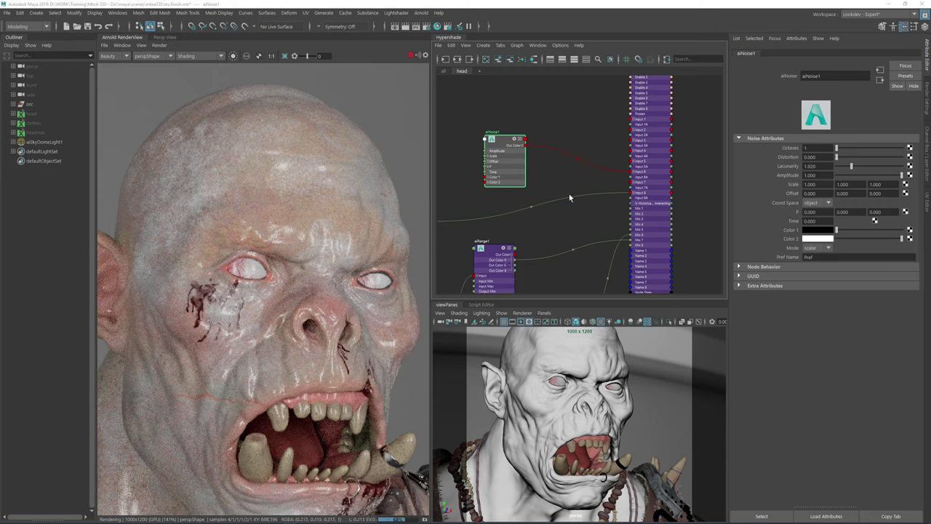
pyautogui.moveTo(126, 101); pyautogui.dragTo(291, 225)
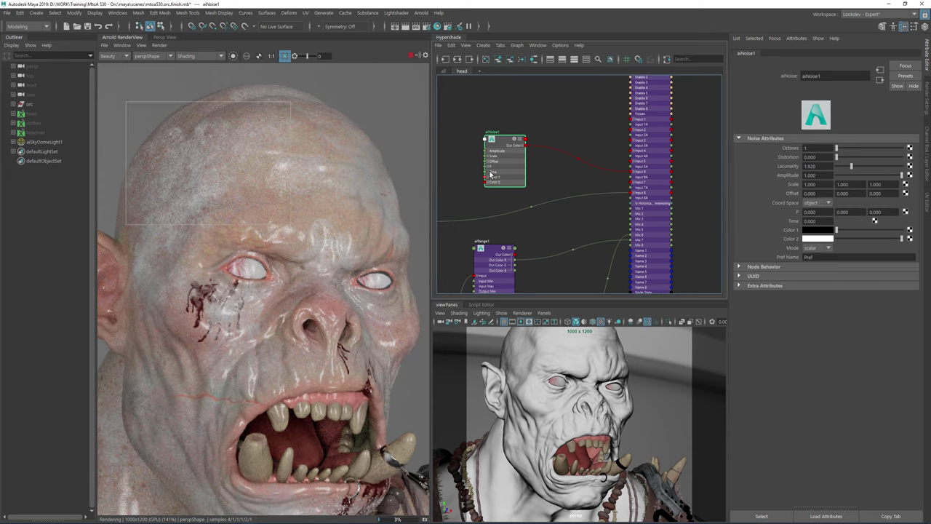
pyautogui.moveTo(497, 146); pyautogui.dragTo(475, 145)
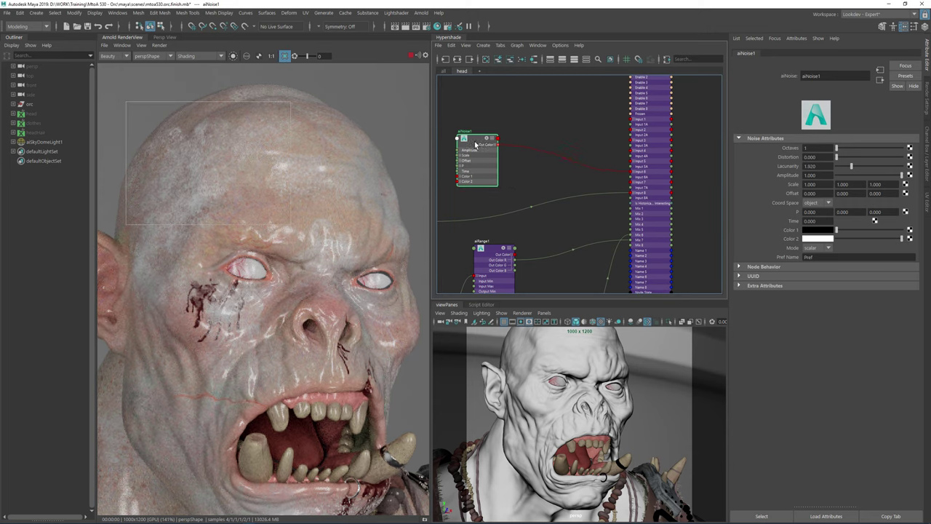
pyautogui.click(233, 57)
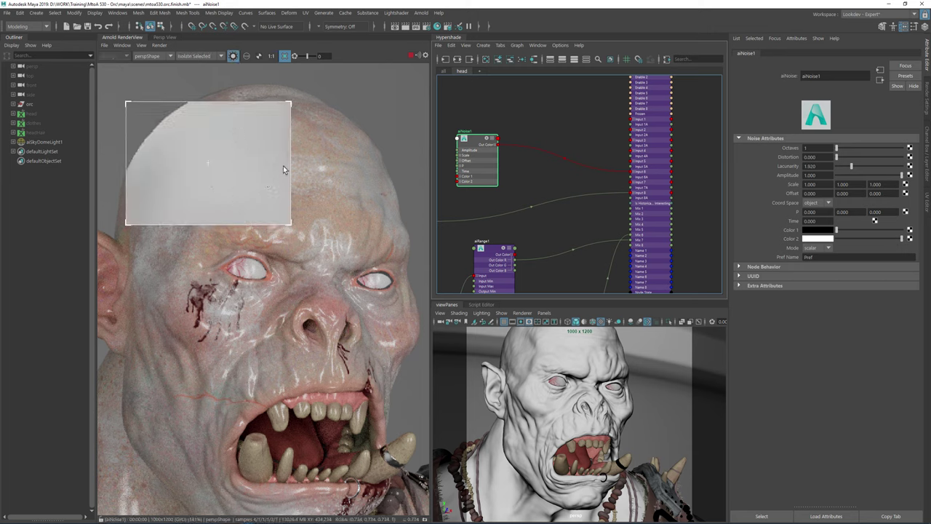
# - Raise aiNoise1's Octaves, trying 4 and settling on 8
pyautogui.moveTo(814, 149); pyautogui.dragTo(778, 149)
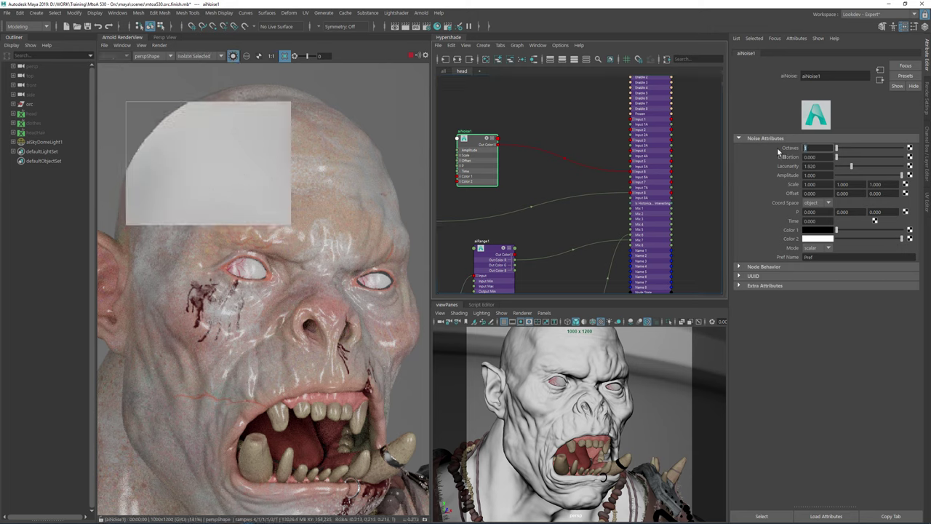
pyautogui.write('4')
pyautogui.press('Return')
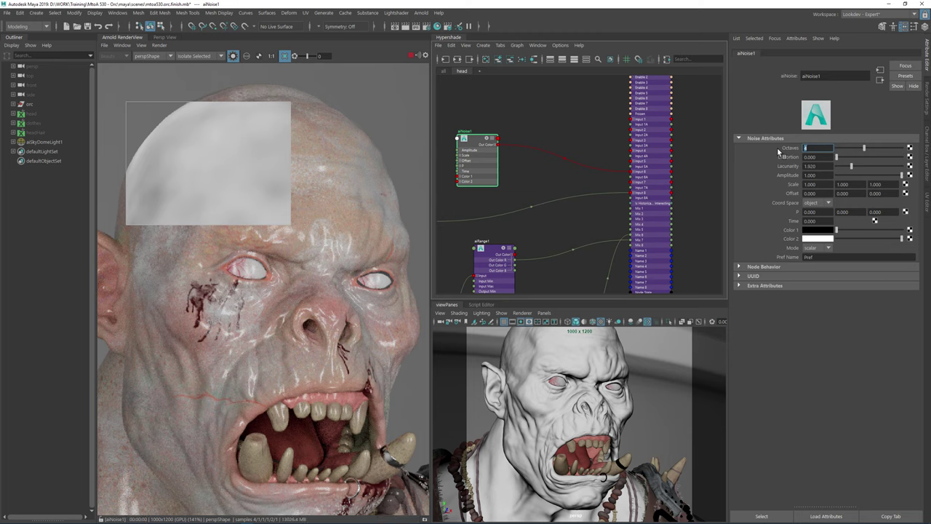
pyautogui.write('8')
pyautogui.press('Return')
# - Set aiNoise1's Color 1 to the recent olive green with hue about 58 and darken it
pyautogui.click(817, 233)
pyautogui.click(827, 234)
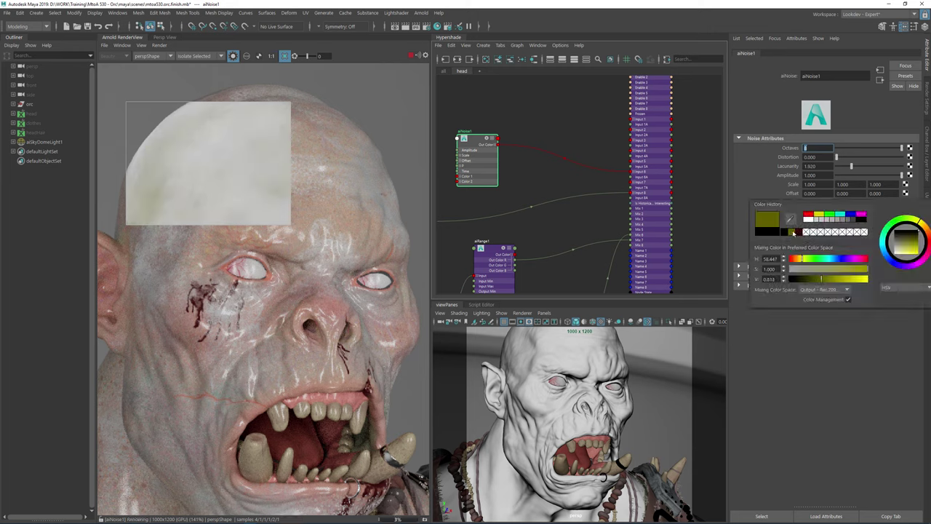
pyautogui.moveTo(846, 270); pyautogui.dragTo(836, 270)
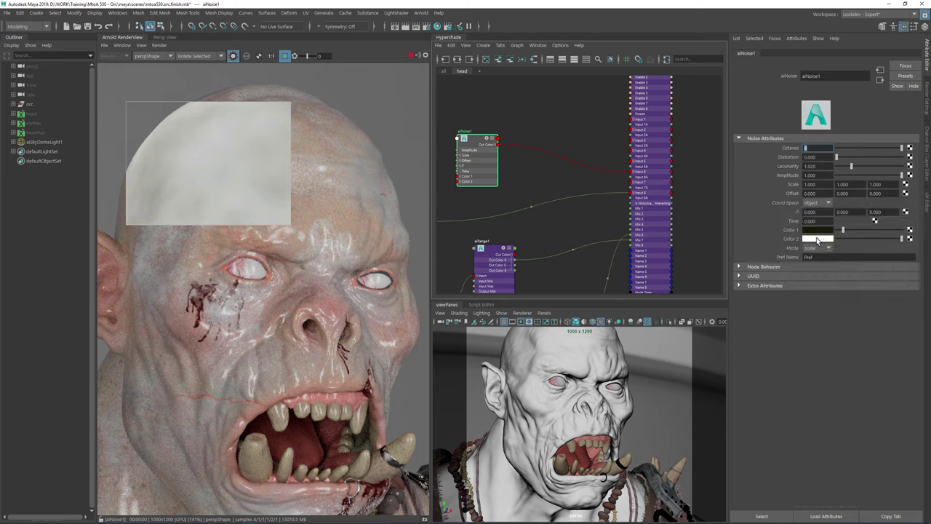
# - Set aiNoise1's Color 2 to the same olive green, desaturated to about 0.3 and made lighter than Color 1
pyautogui.click(818, 239)
pyautogui.click(779, 239)
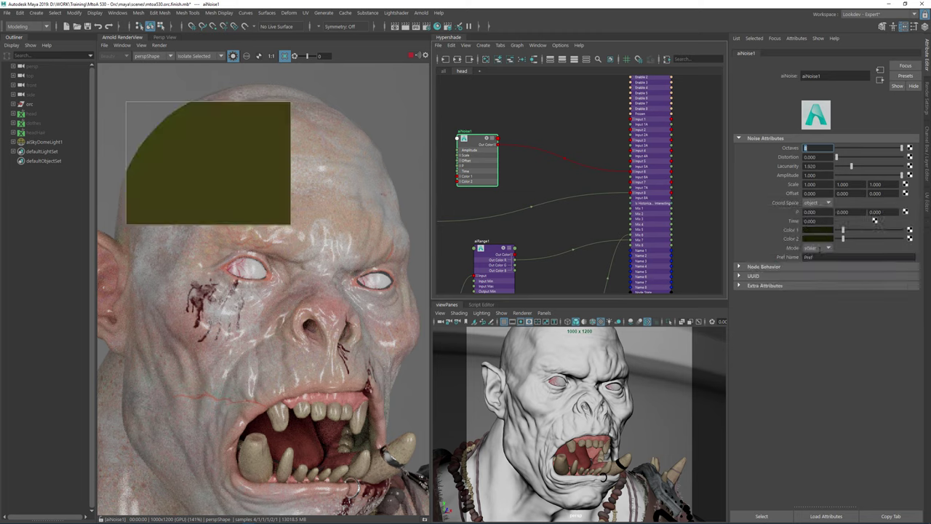
pyautogui.click(817, 240)
pyautogui.click(806, 278)
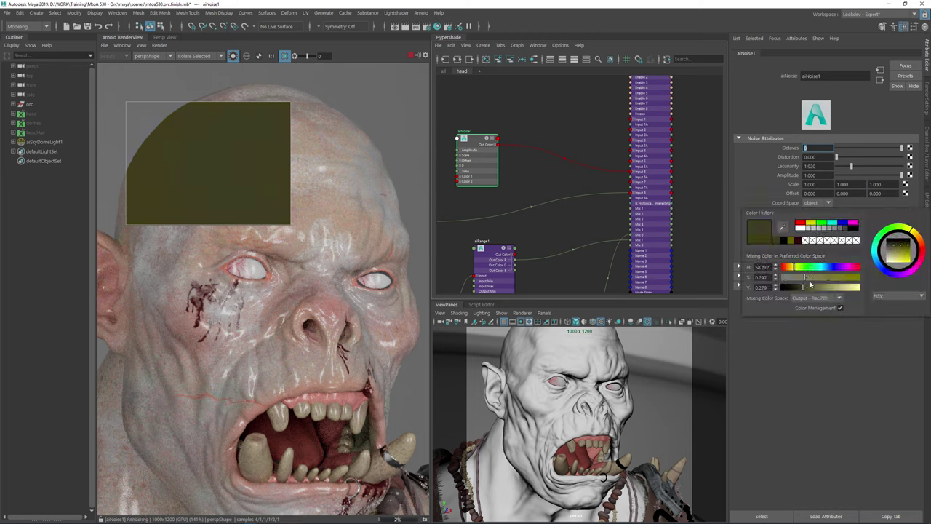
pyautogui.click(813, 287)
pyautogui.moveTo(821, 290); pyautogui.dragTo(825, 289)
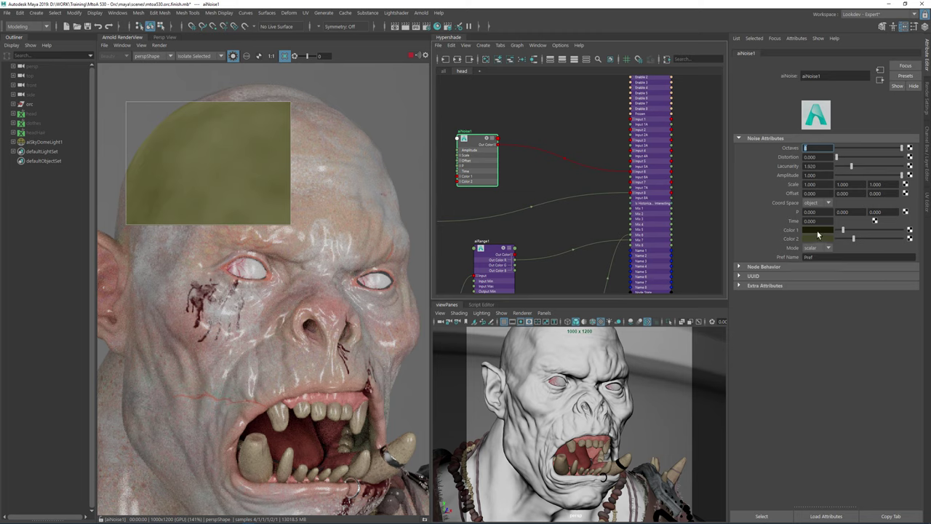
# - Shift the hues of aiNoise1's Color 1 and Color 2 from green toward brown
pyautogui.click(817, 234)
pyautogui.moveTo(794, 261); pyautogui.dragTo(790, 260)
pyautogui.click(821, 239)
pyautogui.moveTo(796, 267); pyautogui.dragTo(794, 267)
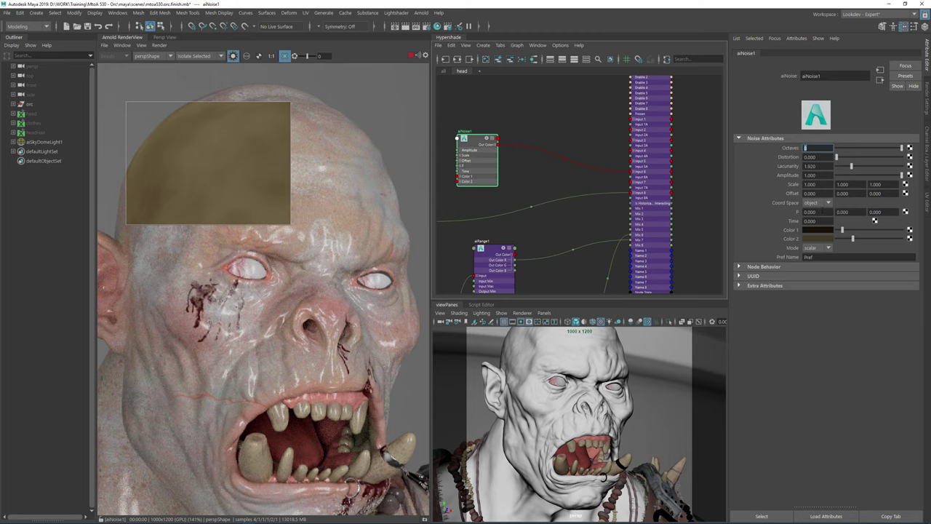
# - Set aiNoise1's Scale to 5 on all three axes
pyautogui.click(809, 184)
pyautogui.write('5')
pyautogui.press('Tab')
pyautogui.write('5')
pyautogui.press('Tab')
pyautogui.write('5')
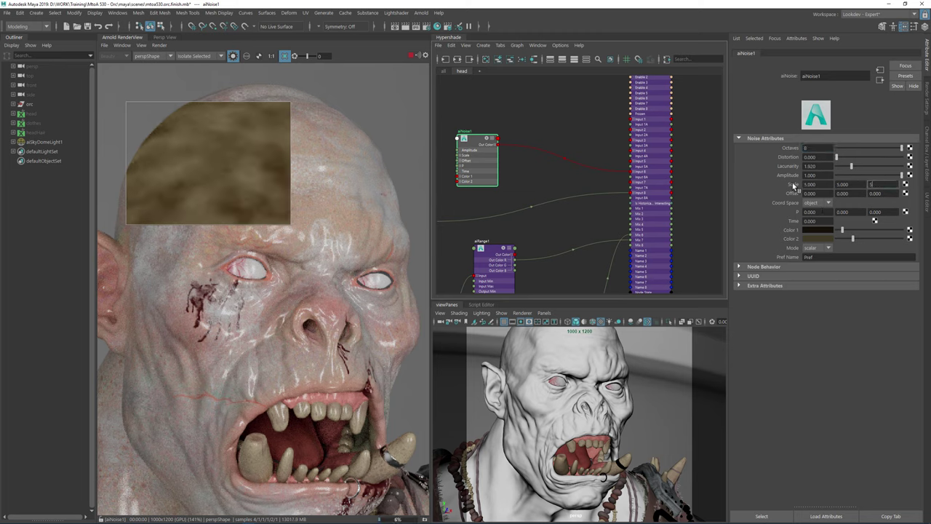
pyautogui.press('Return')
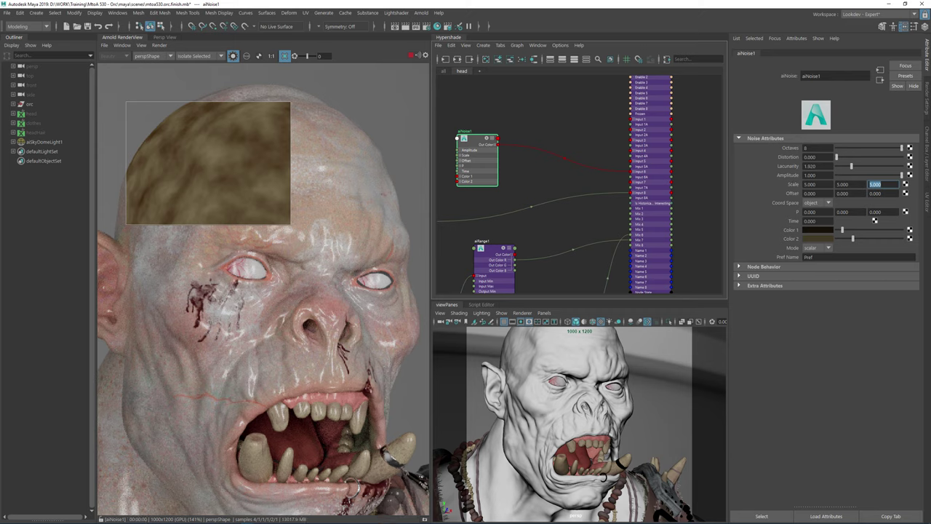
# - Render the whole head by removing the crop region, and return from the isolated noise to the full shading
pyautogui.click(349, 208)
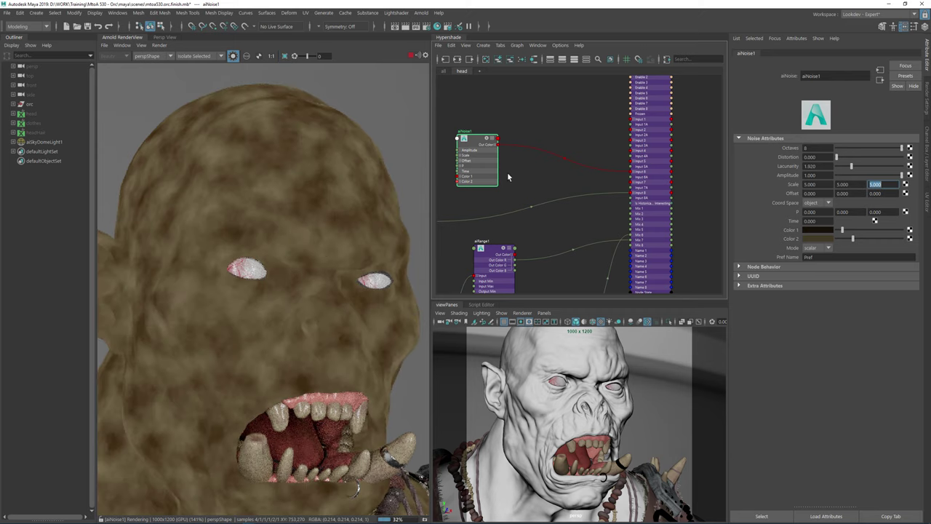
pyautogui.click(533, 178)
pyautogui.click(232, 56)
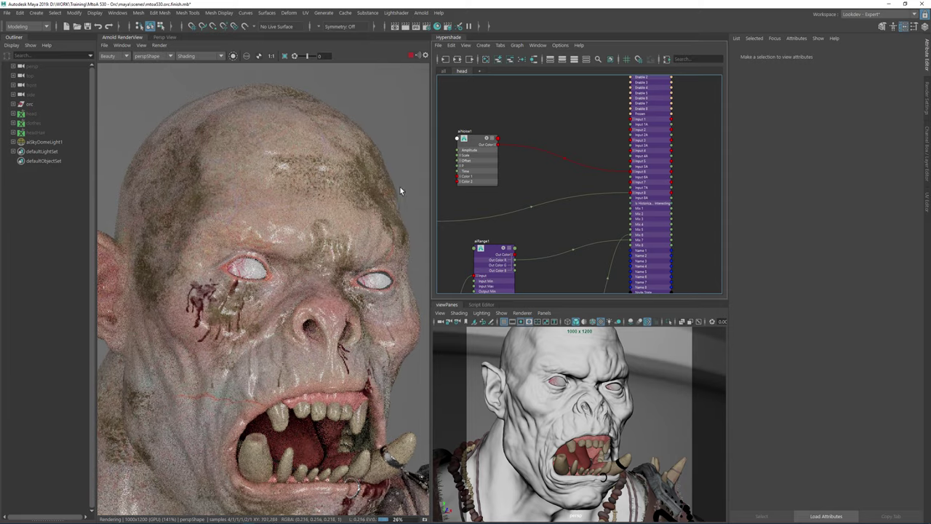
# - Frame the orc's face lower in the render and restrict rendering to a region around the eye and bloody cheek
pyautogui.moveTo(319, 133); pyautogui.dragTo(411, 226)
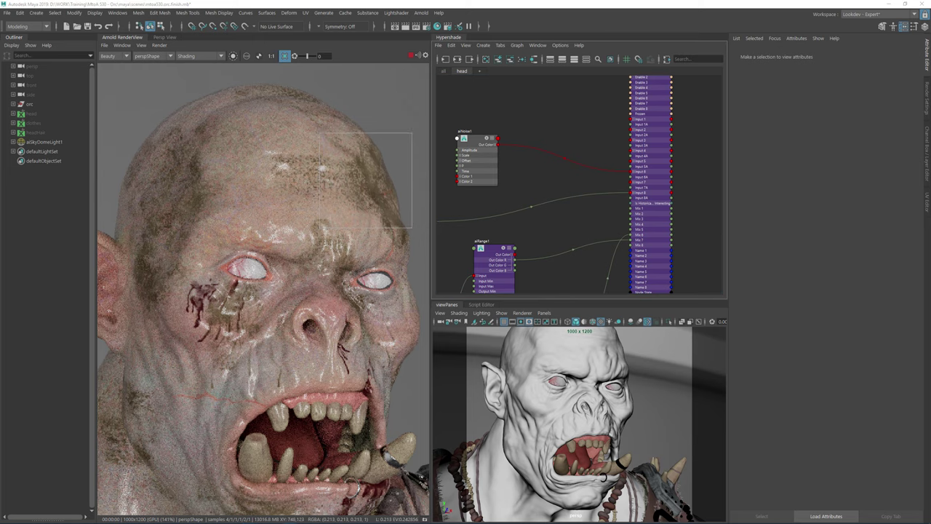
pyautogui.click(476, 146)
pyautogui.moveTo(130, 101); pyautogui.dragTo(244, 243)
pyautogui.moveTo(302, 286); pyautogui.dragTo(336, 197, button='middle')
pyautogui.moveTo(209, 152); pyautogui.dragTo(353, 265)
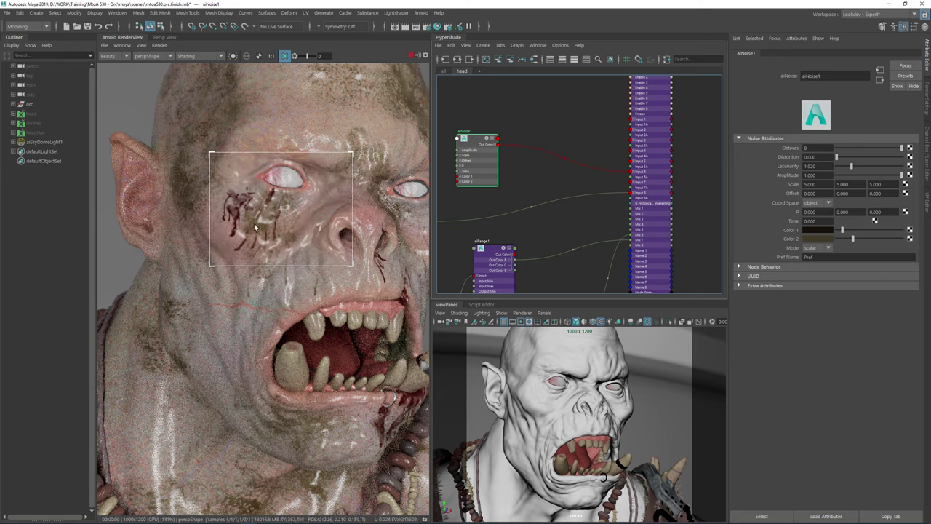
# - Swap the layer masks by connecting aiRange2's Out Color R to Mix 7 and aiRange1's Out Color R to Mix 6 of aiLayerRgba1
pyautogui.click(536, 183)
pyautogui.moveTo(536, 181); pyautogui.dragTo(572, 125, button='middle')
pyautogui.moveTo(593, 288); pyautogui.dragTo(586, 256)
pyautogui.moveTo(576, 175); pyautogui.dragTo(528, 175, button='middle')
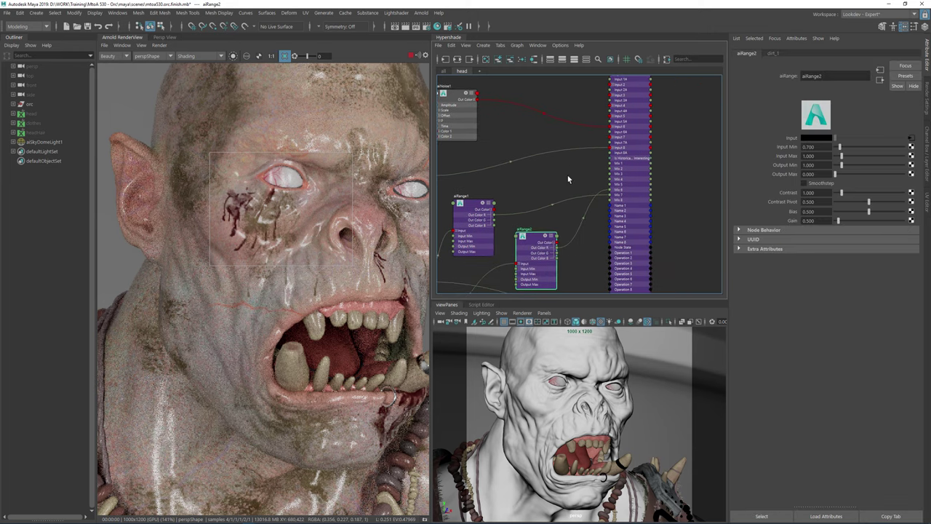
pyautogui.moveTo(532, 240); pyautogui.dragTo(610, 195)
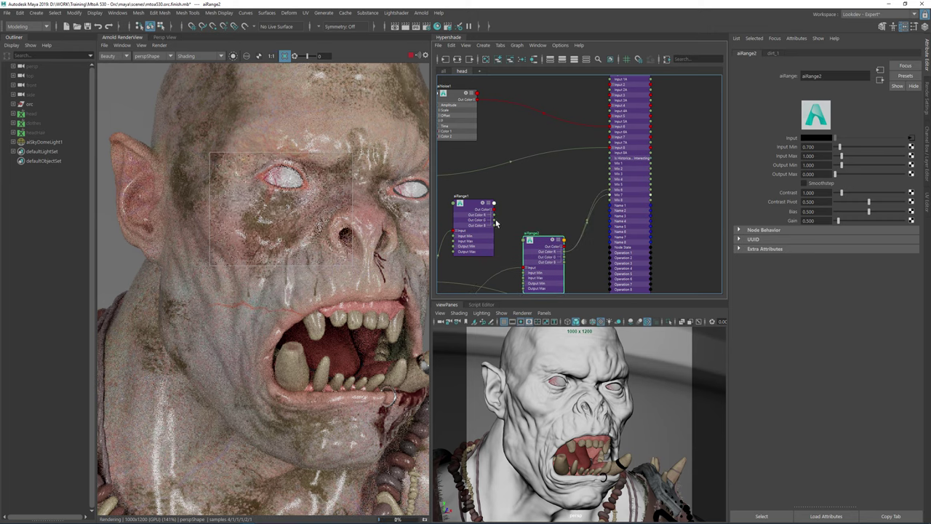
pyautogui.moveTo(494, 216); pyautogui.dragTo(611, 194)
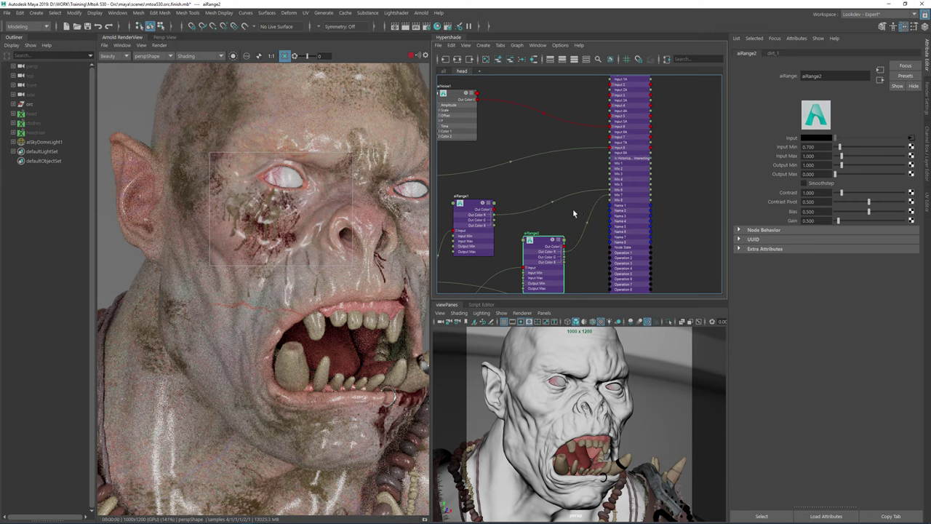
# - Connect aiNoise1's Out Color to Input 7 of aiLayerRgba1
pyautogui.keyDown('alt'); pyautogui.moveTo(532, 192); pyautogui.dragTo(571, 218); pyautogui.keyUp('alt')
pyautogui.scroll(-3, 566, 211)
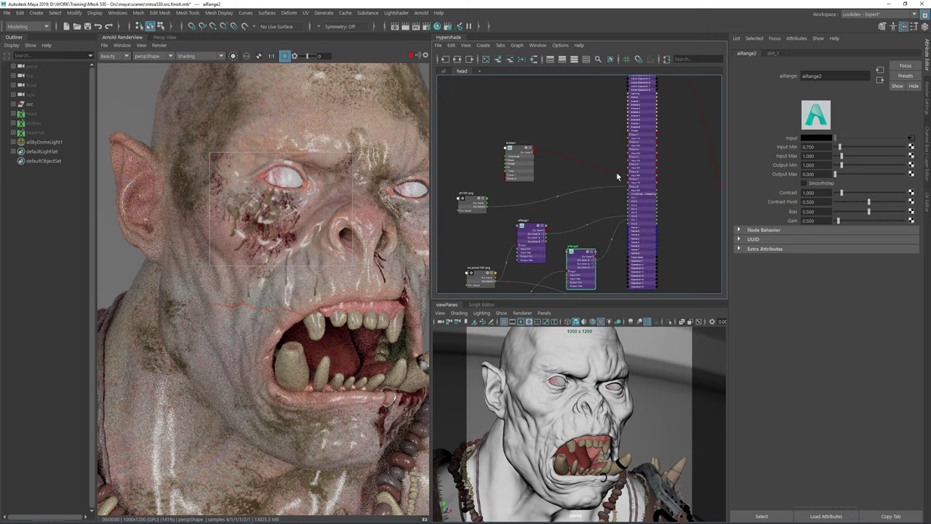
pyautogui.scroll(2, 616, 176)
pyautogui.moveTo(509, 146); pyautogui.dragTo(641, 184)
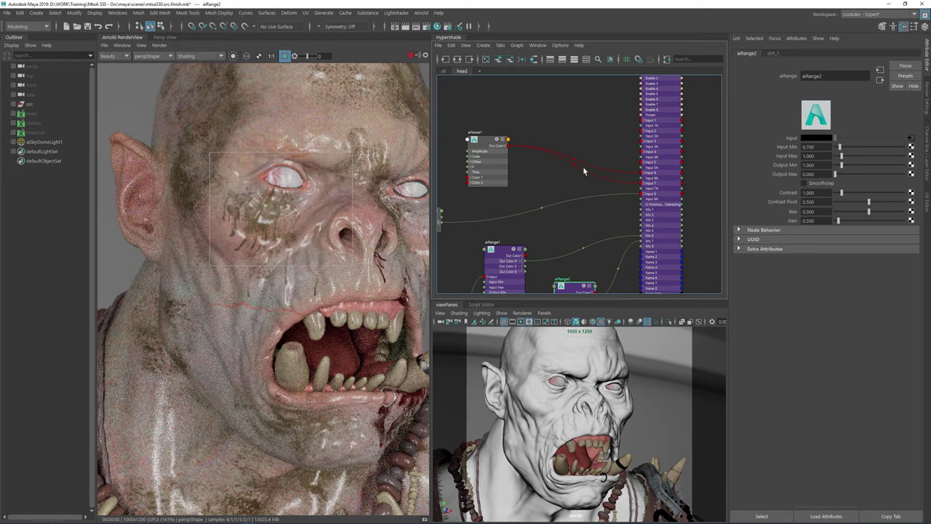
# - Break the noise connection on aiLayerRgba1's Layer 6 Input and set that color to the recent dark blood red
pyautogui.click(661, 142)
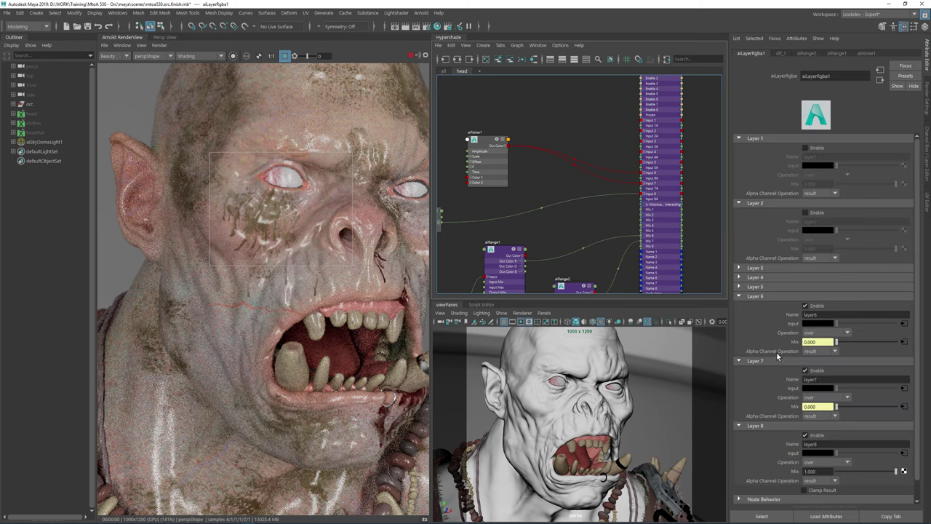
pyautogui.rightClick(796, 325)
pyautogui.click(812, 349)
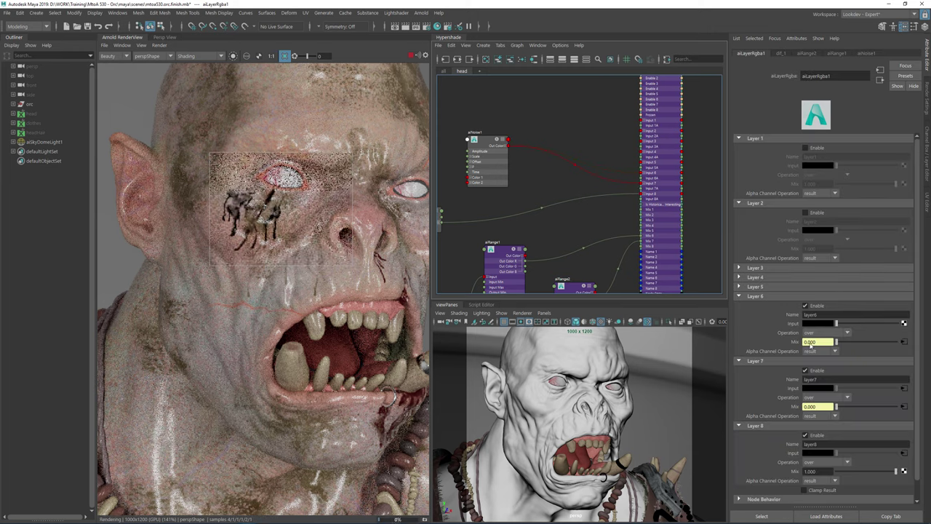
pyautogui.click(816, 325)
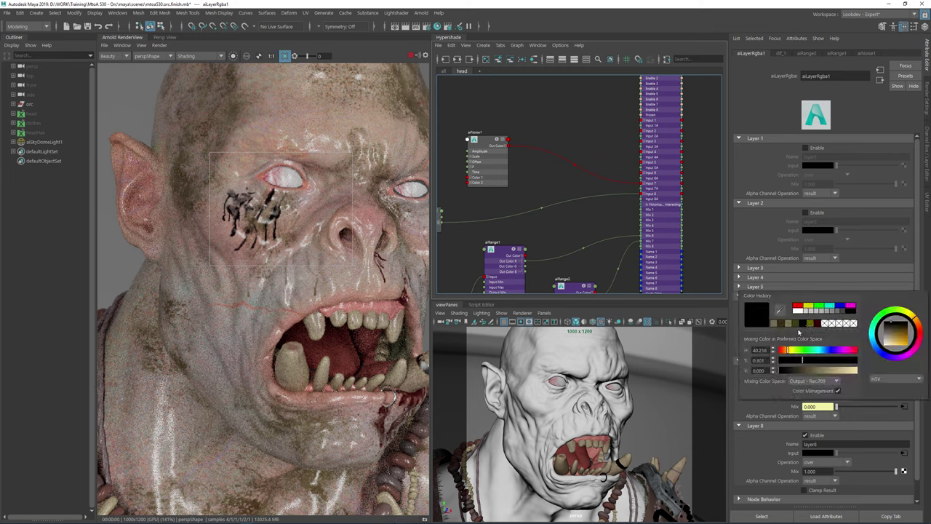
pyautogui.click(818, 323)
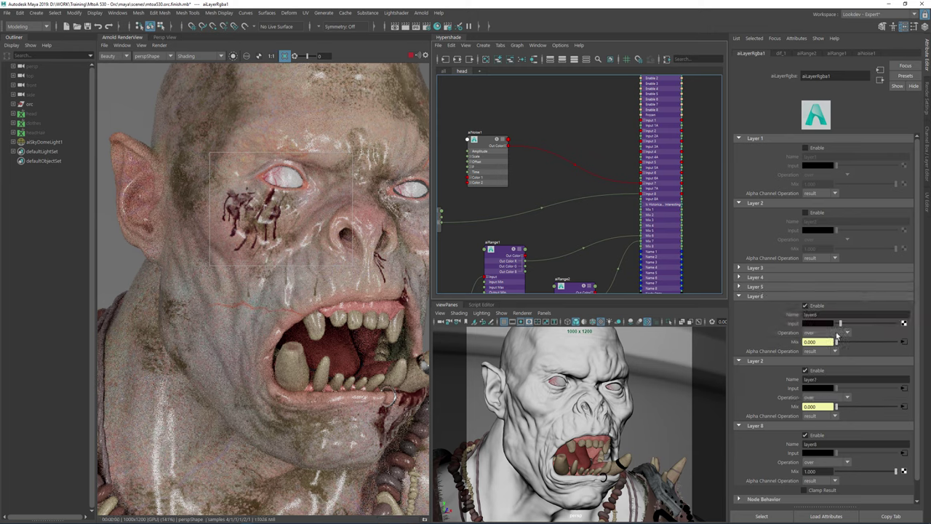
# - Name Layer 6 of aiLayerRgba1 "blood" and Layer 7 "dirt"
pyautogui.moveTo(828, 315); pyautogui.dragTo(772, 319)
pyautogui.write('b')
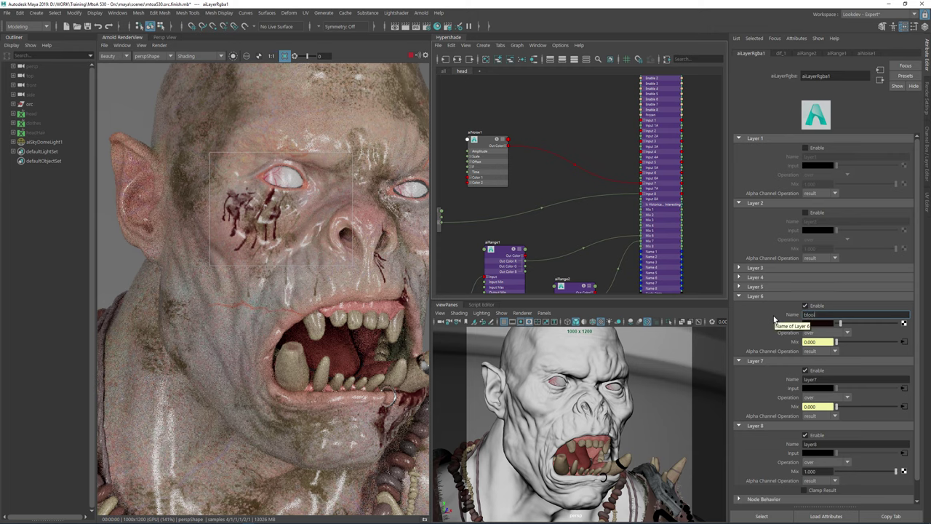
pyautogui.write('lood')
pyautogui.press('Return')
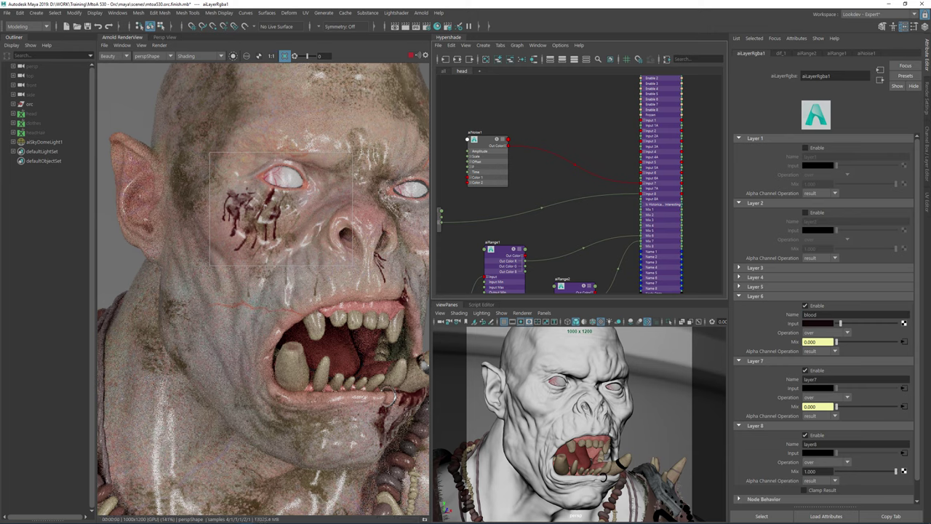
pyautogui.doubleClick(810, 379)
pyautogui.write('c')
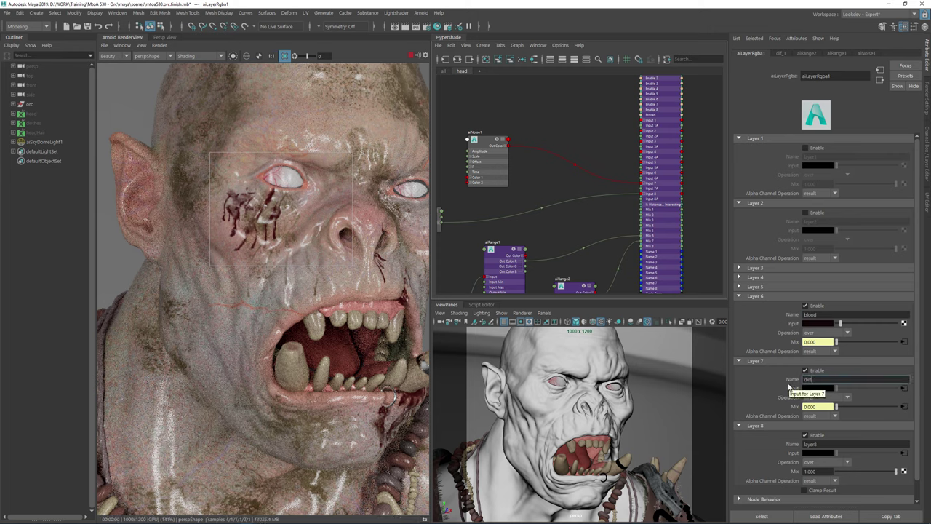
pyautogui.write('irt')
pyautogui.press('Return')
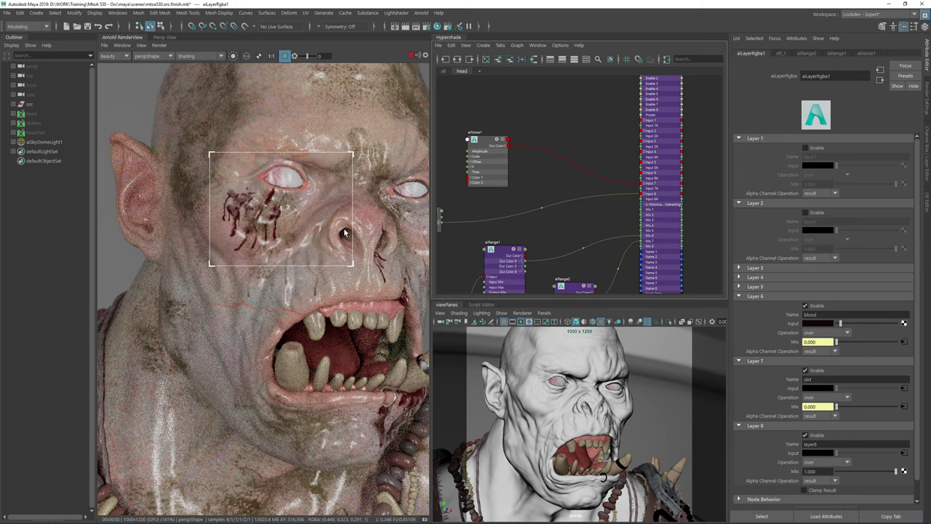
# - Collapse aiNoise1, reduce aiLayerRgba1 to its connected attributes, and move both closer to the other head graph nodes
pyautogui.scroll(-2, 345, 231)
pyautogui.scroll(1, 377, 231)
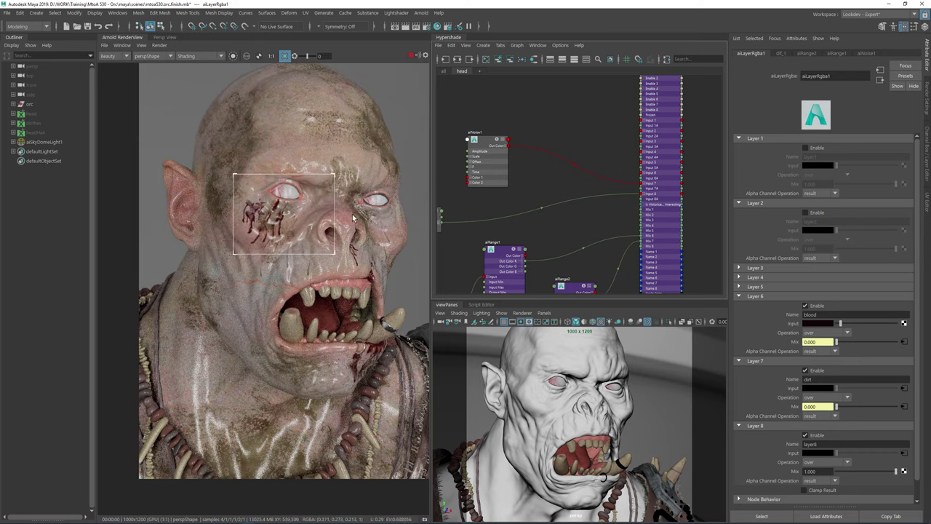
pyautogui.click(546, 176)
pyautogui.keyDown('alt'); pyautogui.moveTo(536, 186); pyautogui.dragTo(578, 168, button='middle'); pyautogui.keyUp('alt')
pyautogui.moveTo(527, 144); pyautogui.dragTo(573, 166)
pyautogui.press('1')
pyautogui.click(699, 143)
pyautogui.press('2')
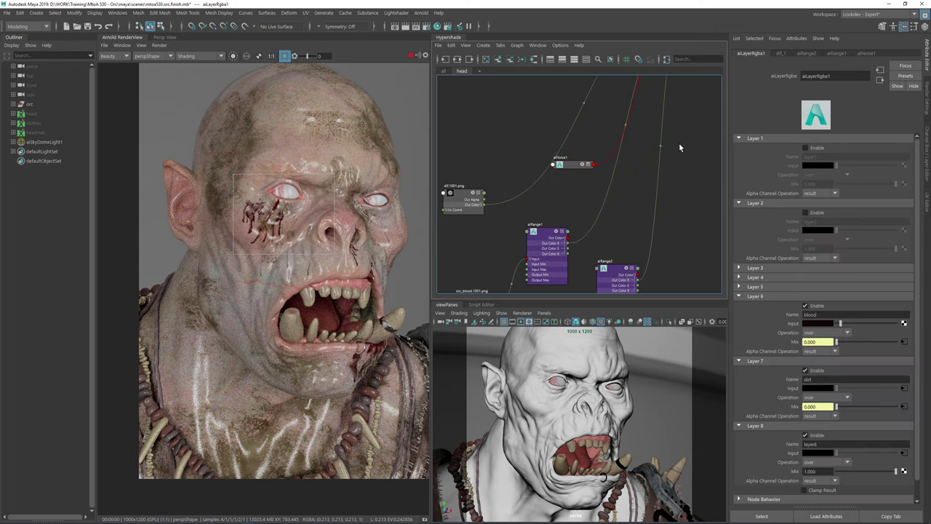
pyautogui.scroll(-3, 678, 127)
pyautogui.keyDown('alt'); pyautogui.moveTo(675, 121); pyautogui.dragTo(626, 198, button='middle'); pyautogui.keyUp('alt')
pyautogui.moveTo(620, 137); pyautogui.dragTo(640, 252)
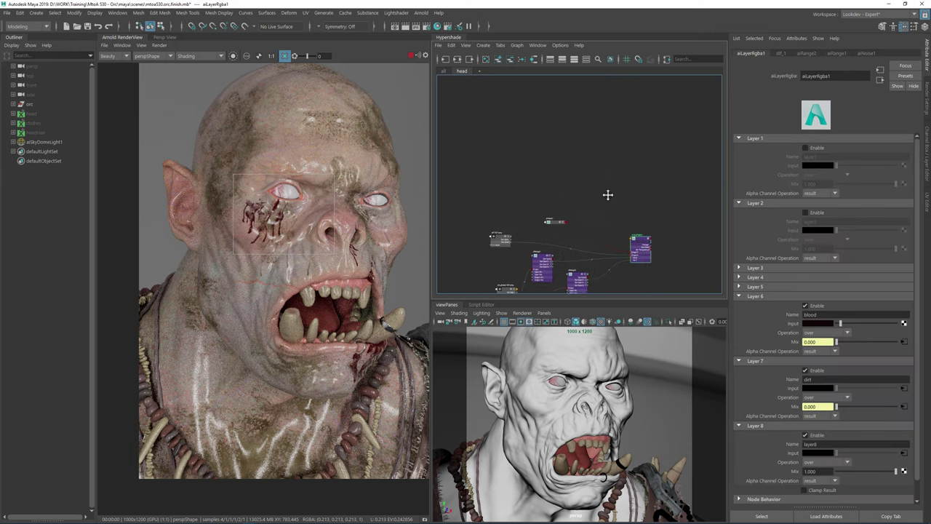
# - Collapse the aiRange2 and aiRange1 nodes to their simplest display in the head graph
pyautogui.keyDown('alt'); pyautogui.moveTo(606, 195); pyautogui.dragTo(615, 114, button='middle'); pyautogui.keyUp('alt')
pyautogui.scroll(3, 567, 187)
pyautogui.click(597, 211)
pyautogui.press('1')
pyautogui.click(546, 179)
pyautogui.press('1')
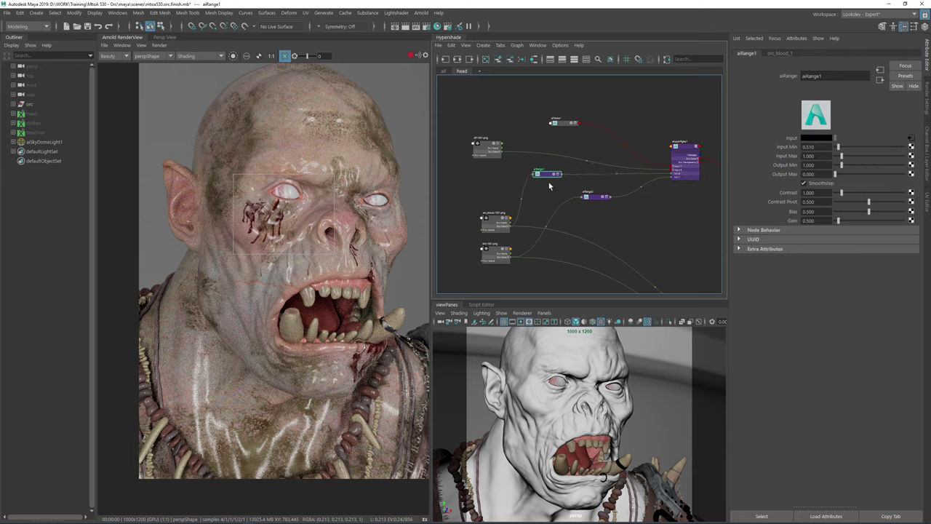
# - Move aiRange1 and aiRange2 clear of the diffuse connection and add an aiColorCorrect node beside the dif.1001.png texture
pyautogui.moveTo(547, 174); pyautogui.dragTo(638, 224)
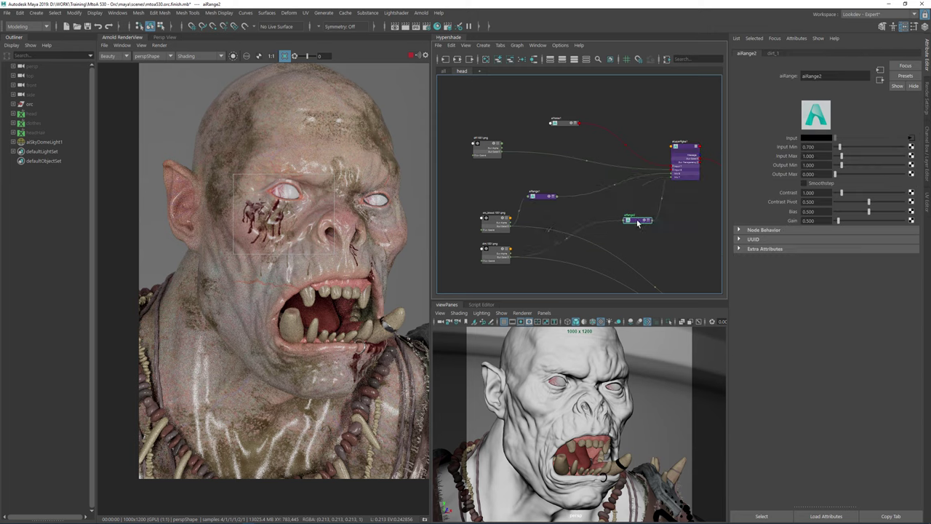
pyautogui.scroll(2, 512, 163)
pyautogui.click(511, 164)
pyautogui.press('Tab')
pyautogui.write('c')
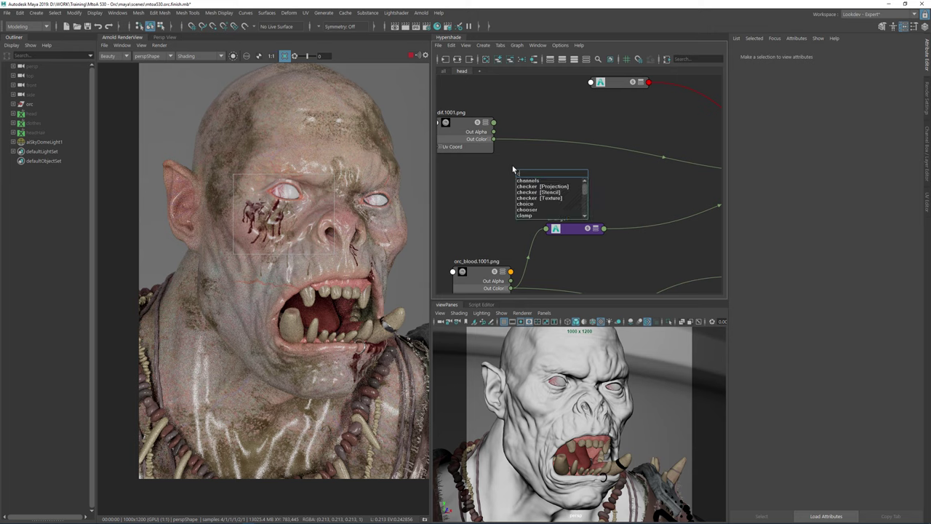
pyautogui.write('or')
pyautogui.press('Down')
pyautogui.press('Down')
pyautogui.press('Return')
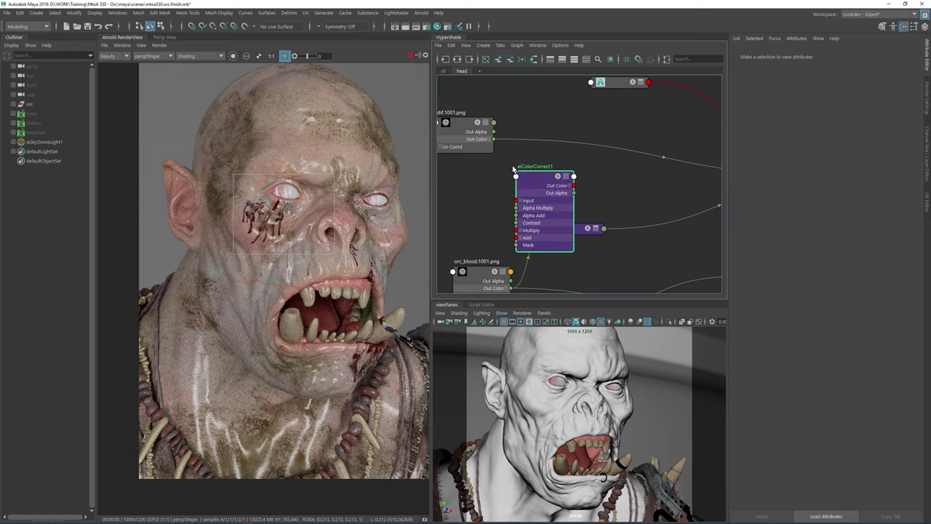
# - Route the Out Color of dif.1001.png through aiColorCorrect1 into aiLayerRgba1's diffuse layer input, replacing the direct texture connection
pyautogui.moveTo(494, 140); pyautogui.dragTo(518, 200)
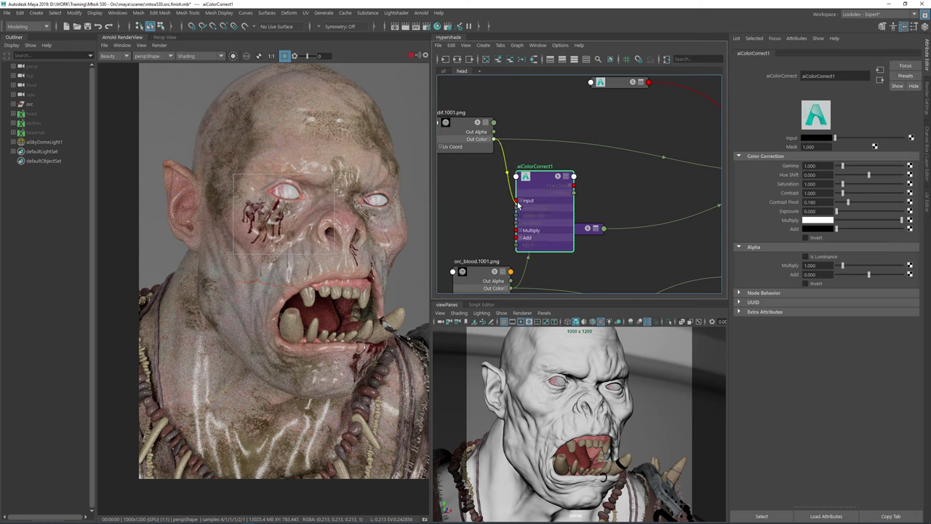
pyautogui.moveTo(573, 194); pyautogui.dragTo(608, 164)
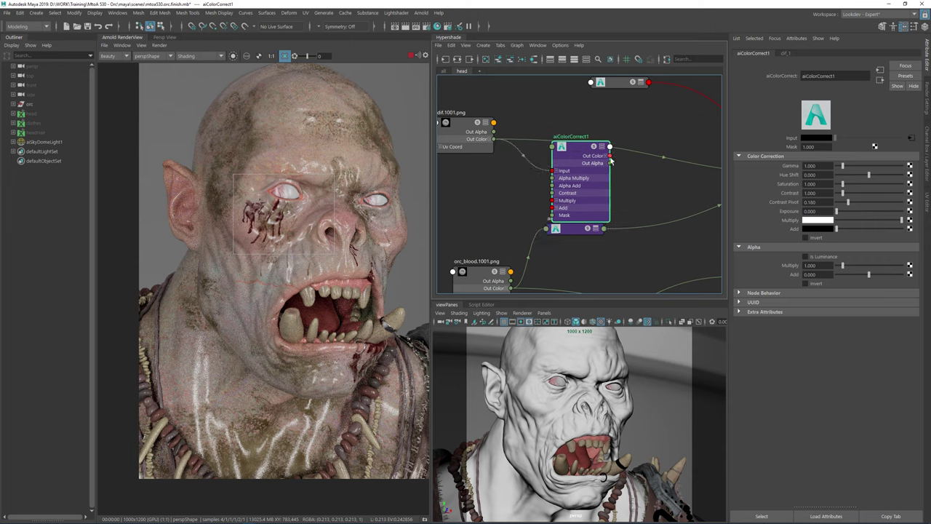
pyautogui.click(609, 157)
pyautogui.keyDown('alt'); pyautogui.moveTo(644, 187); pyautogui.dragTo(517, 212, button='middle'); pyautogui.keyUp('alt')
pyautogui.keyDown('alt'); pyautogui.moveTo(460, 163); pyautogui.dragTo(548, 170, button='middle'); pyautogui.keyUp('alt')
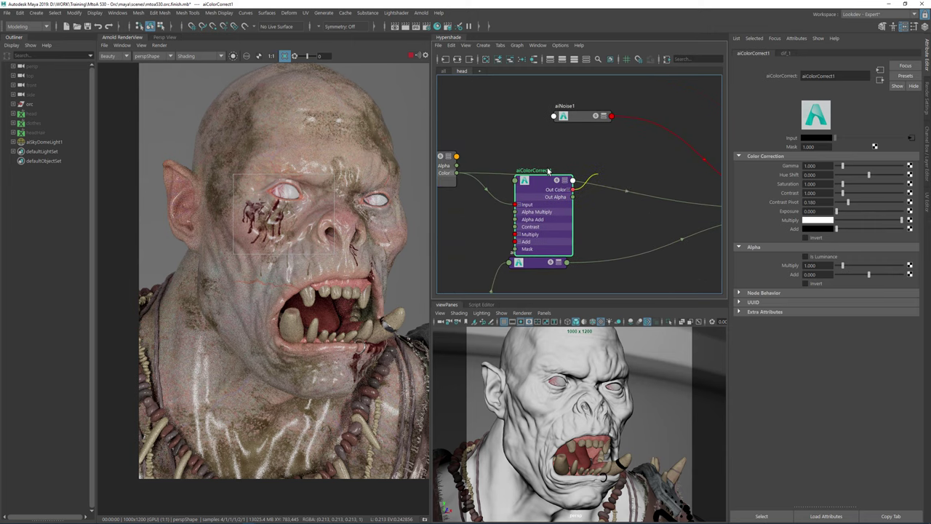
pyautogui.moveTo(549, 170); pyautogui.dragTo(621, 181)
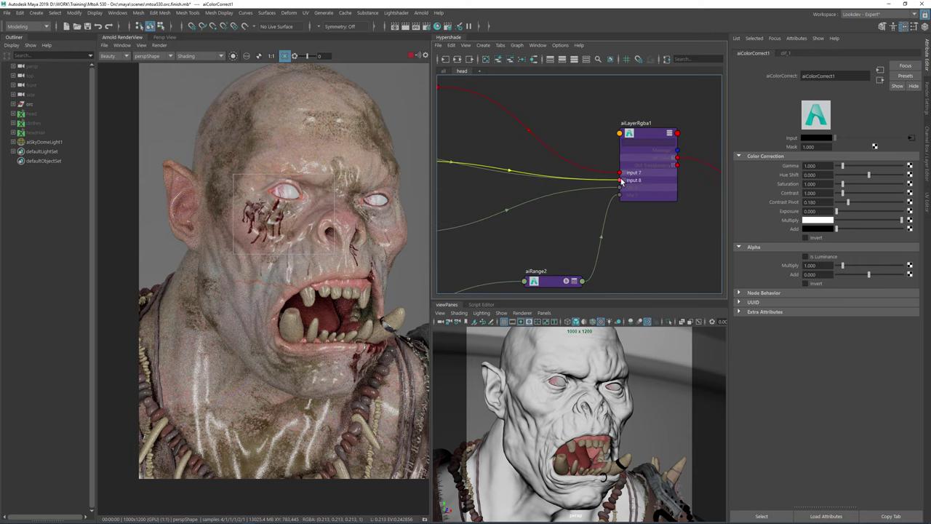
pyautogui.click(622, 181)
pyautogui.keyDown('alt'); pyautogui.moveTo(509, 156); pyautogui.dragTo(675, 163, button='middle'); pyautogui.keyUp('alt')
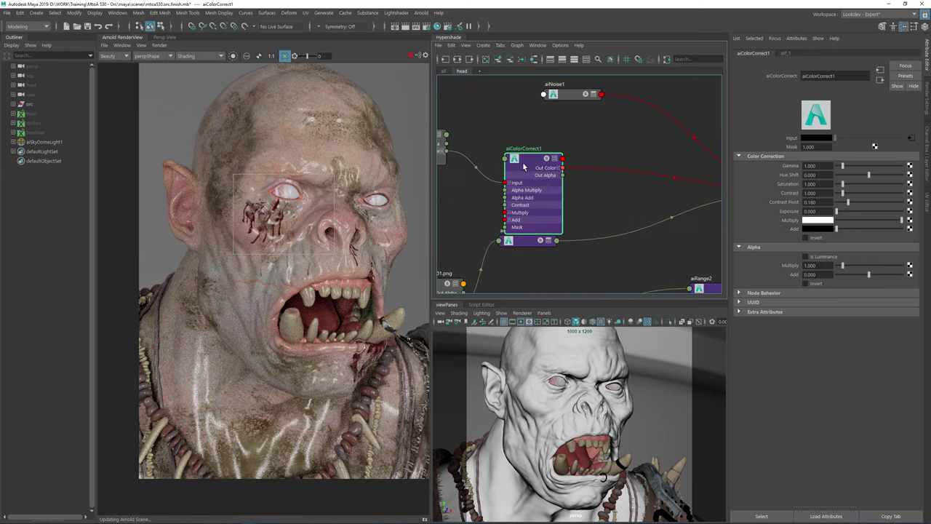
# - Place aiColorCorrect1 between the diffuse texture and aiLayerRgba1 and show only its connected attributes
pyautogui.moveTo(523, 167); pyautogui.dragTo(581, 158)
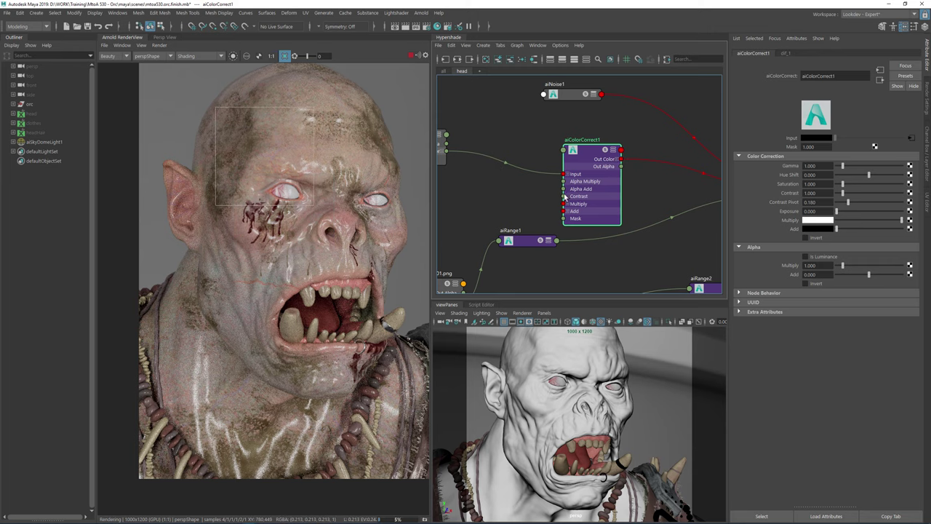
pyautogui.press('1')
pyautogui.moveTo(592, 154); pyautogui.dragTo(549, 152)
pyautogui.press('2')
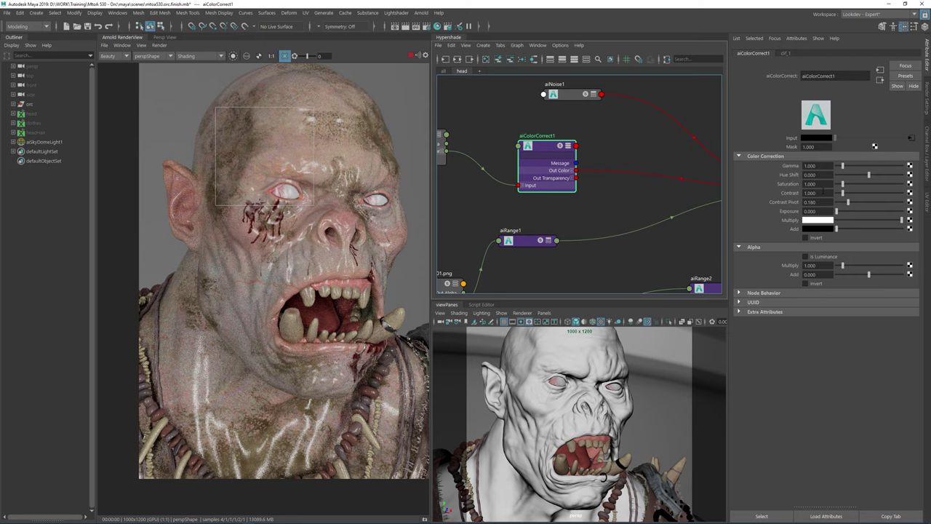
# - Darken the skin diffuse by setting aiColorCorrect1's Multiply color to a mid grey, checking the full head render
pyautogui.click(285, 55)
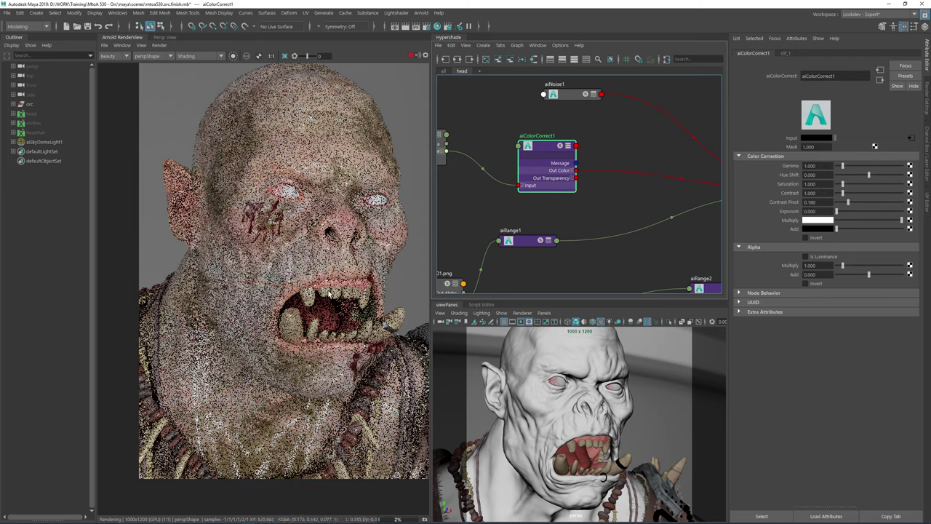
pyautogui.scroll(3, 266, 132)
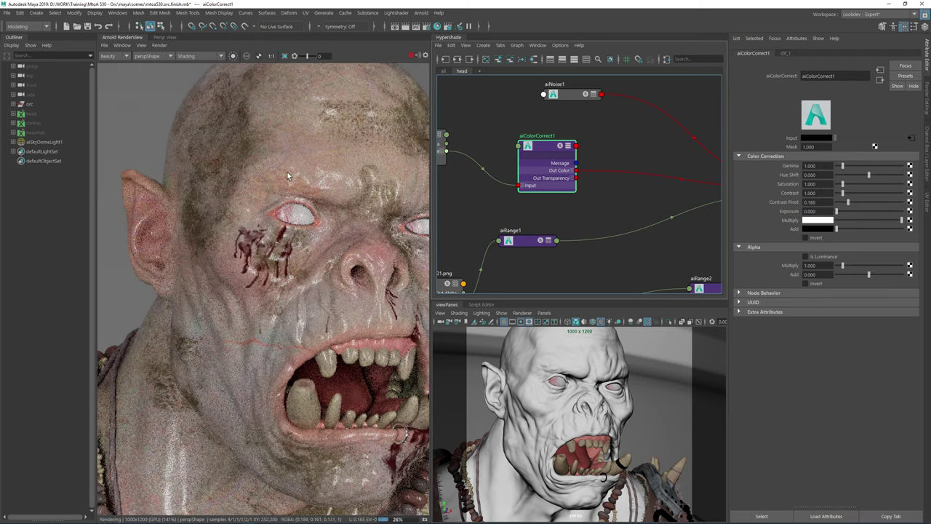
pyautogui.moveTo(218, 108); pyautogui.dragTo(372, 234)
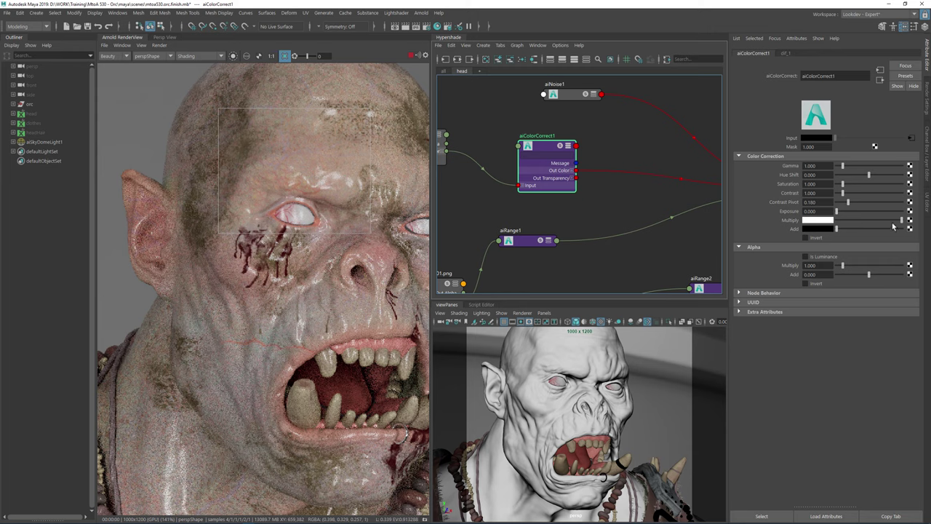
pyautogui.moveTo(885, 219); pyautogui.dragTo(872, 219)
pyautogui.click(347, 306)
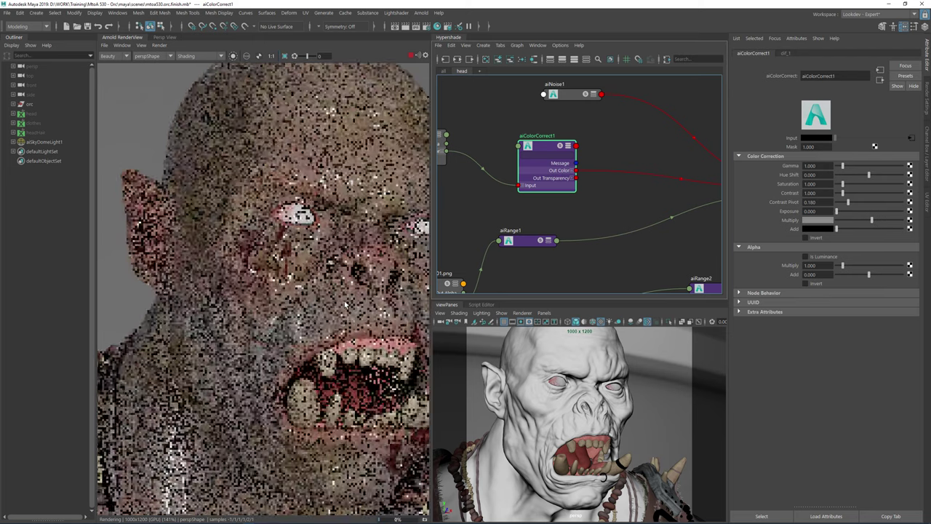
pyautogui.scroll(-4, 346, 304)
pyautogui.scroll(3, 346, 279)
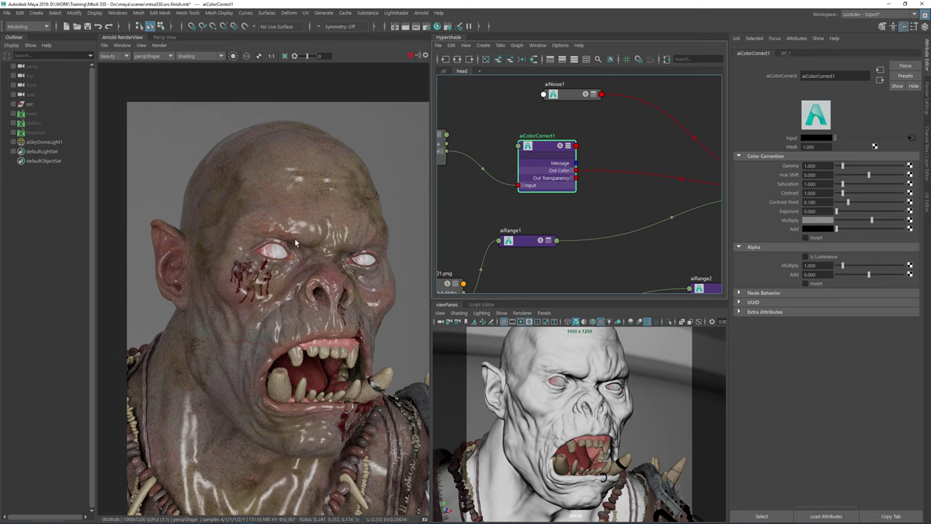
# - Collapse aiColorCorrect1 and line up aiRange1, the orc_blood texture and aiRange2 in compact rows beneath it
pyautogui.keyDown('alt'); pyautogui.moveTo(489, 216); pyautogui.dragTo(566, 190, button='middle'); pyautogui.keyUp('alt')
pyautogui.scroll(-3, 604, 192)
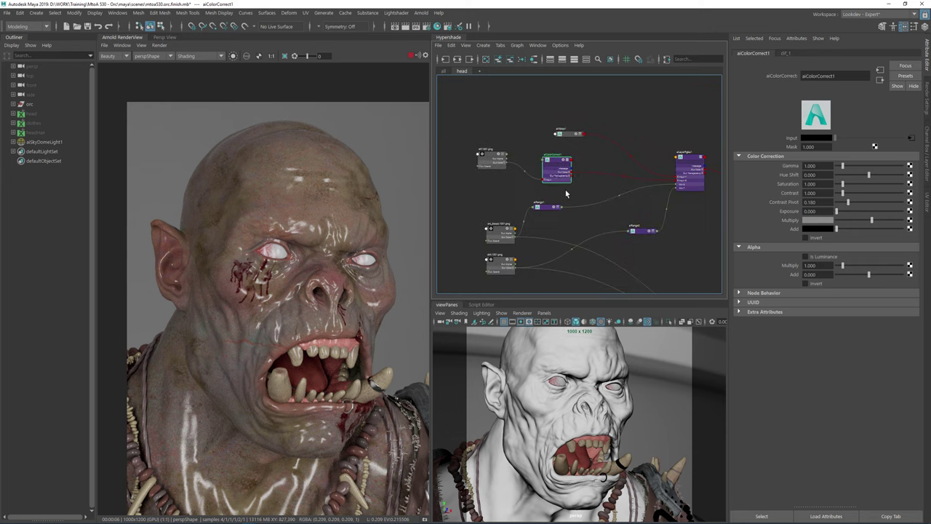
pyautogui.press('1')
pyautogui.moveTo(545, 209); pyautogui.dragTo(569, 195)
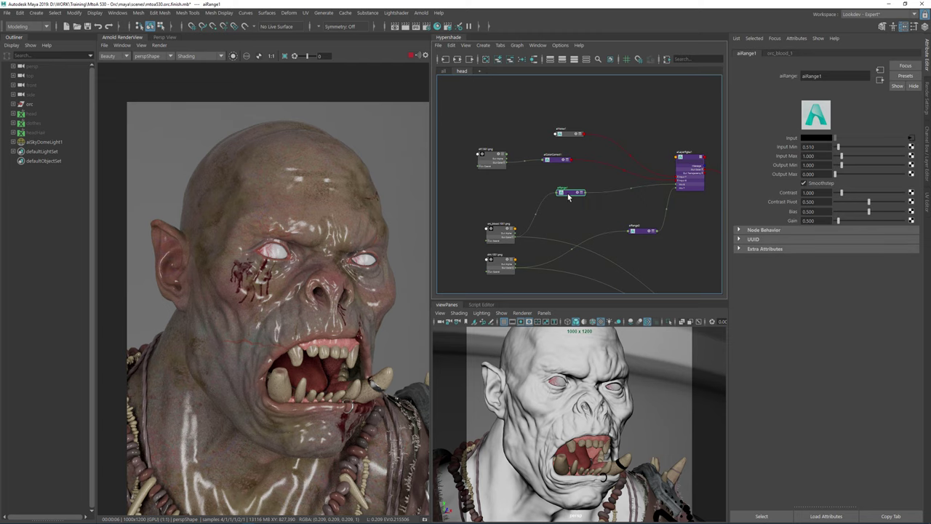
pyautogui.moveTo(504, 238); pyautogui.dragTo(501, 213)
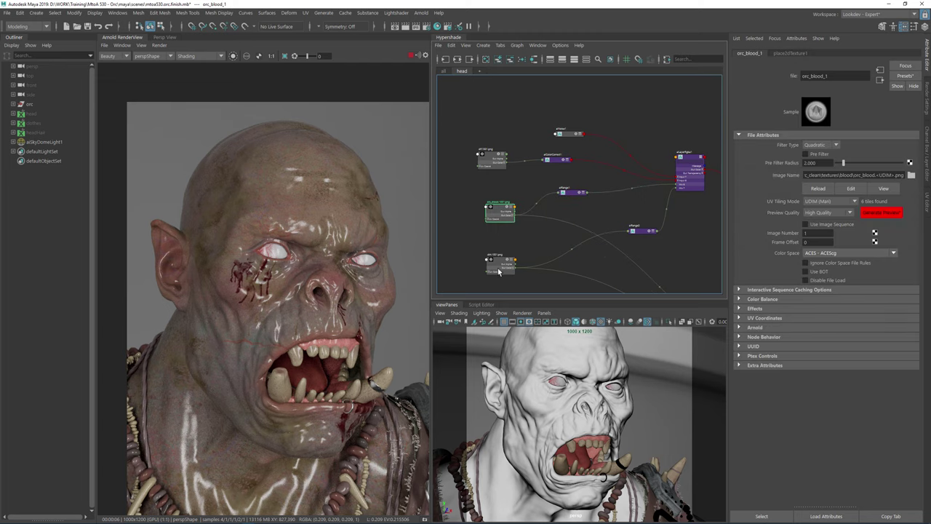
pyautogui.moveTo(642, 232); pyautogui.dragTo(571, 224)
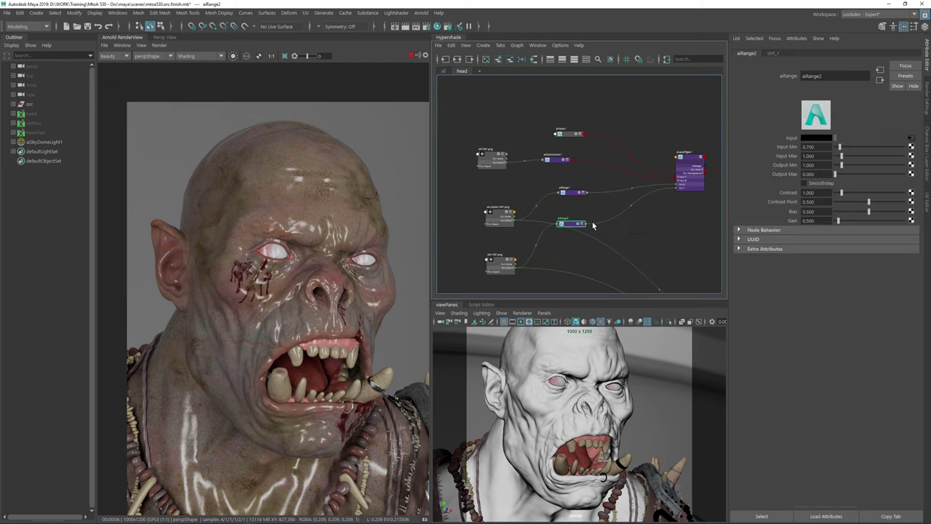
# - Move the whole base color network, from the diffuse, blood and dirt textures to aiLayerRgba1, higher above the remaining textures
pyautogui.scroll(-4, 667, 239)
pyautogui.keyDown('alt'); pyautogui.moveTo(626, 221); pyautogui.dragTo(537, 162, button='middle'); pyautogui.keyUp('alt')
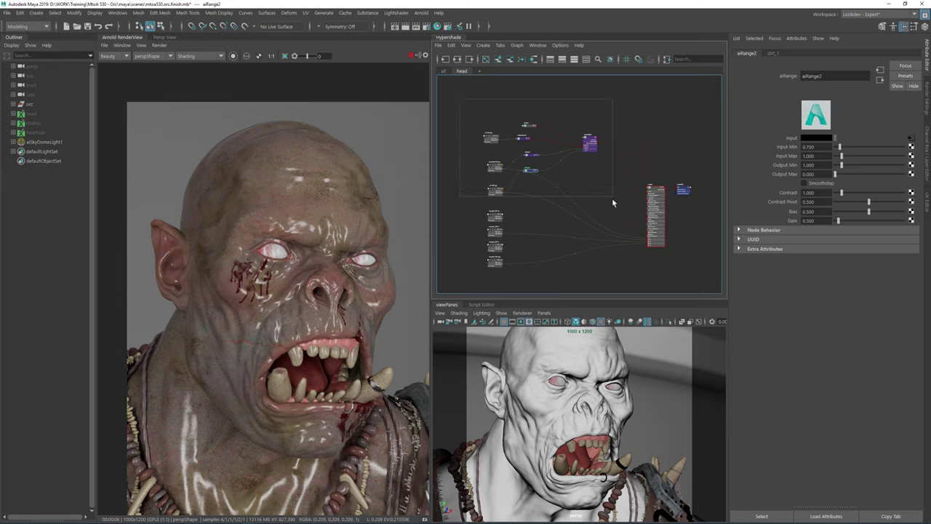
pyautogui.click(590, 144)
pyautogui.moveTo(590, 150); pyautogui.dragTo(589, 137)
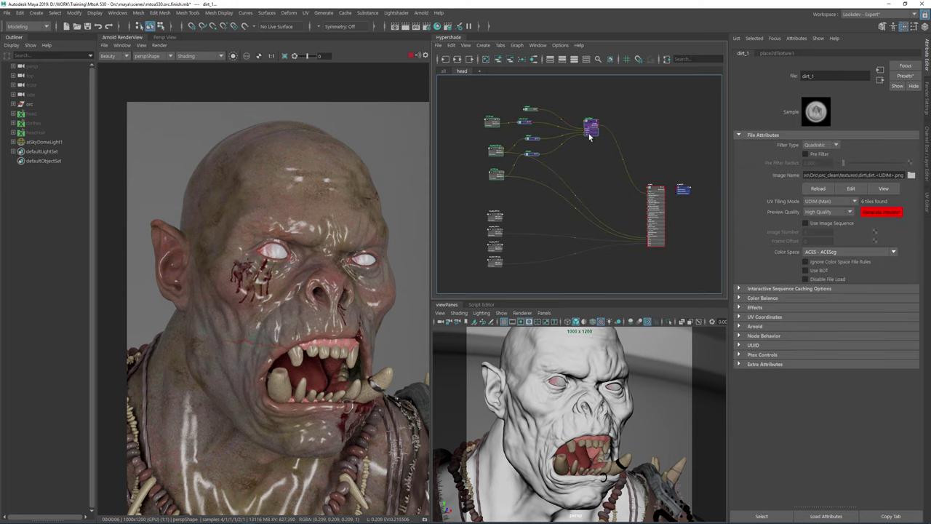
pyautogui.click(463, 232)
# - Move the orc_pose_1001.exr displacement texture slightly apart from the other texture nodes
pyautogui.scroll(4, 471, 225)
pyautogui.keyDown('alt'); pyautogui.moveTo(581, 216); pyautogui.dragTo(554, 161, button='middle'); pyautogui.keyUp('alt')
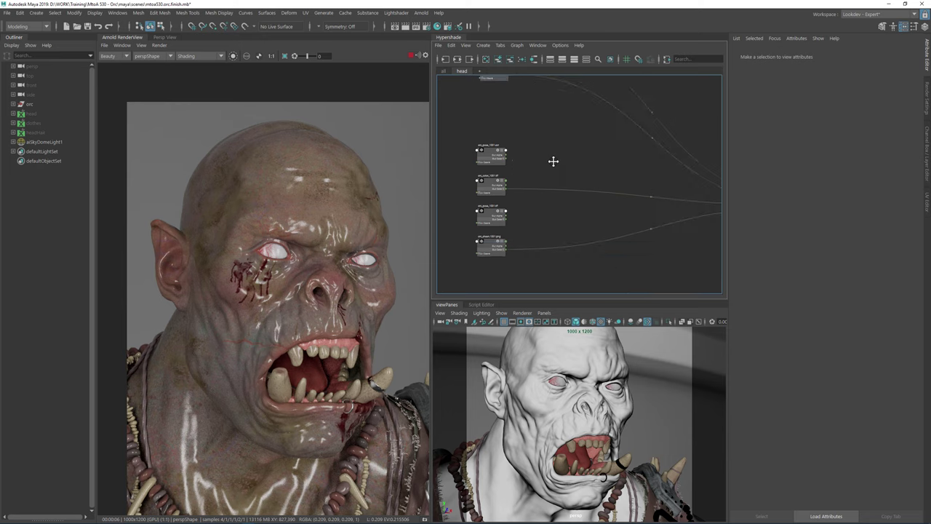
pyautogui.click(495, 156)
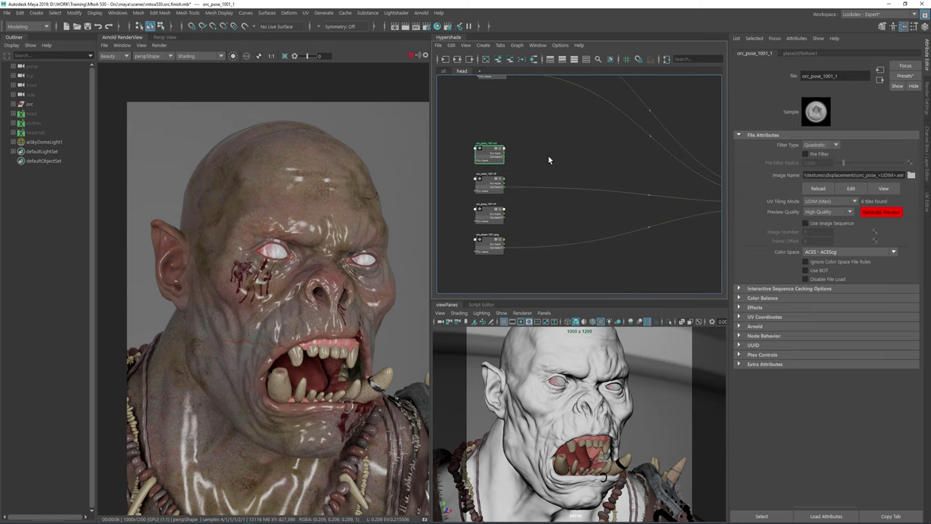
pyautogui.click(549, 159)
pyautogui.click(507, 148)
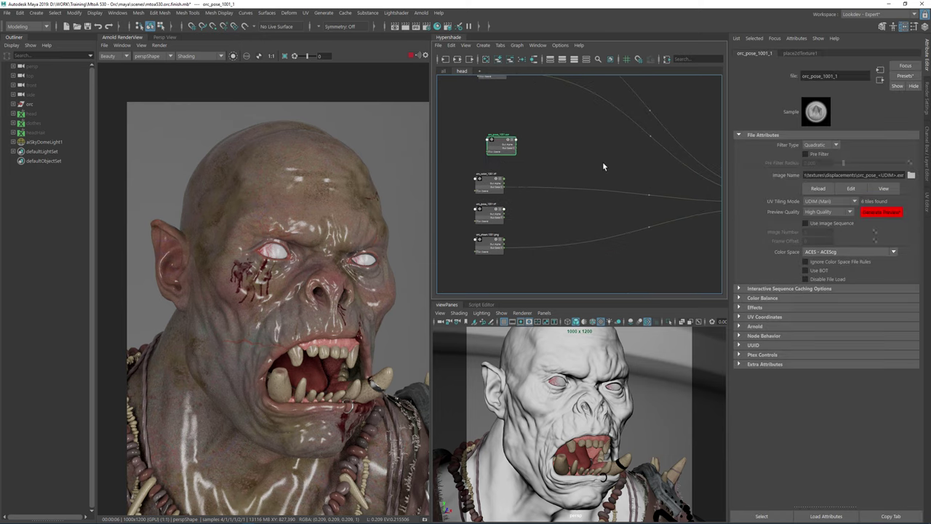
pyautogui.moveTo(589, 160)
pyautogui.keyDown('alt'); pyautogui.mouseDown(button='middle')
pyautogui.moveTo(457, 136)
pyautogui.moveTo(578, 163)
pyautogui.mouseUp(button='middle'); pyautogui.keyUp('alt')
pyautogui.click(550, 159)
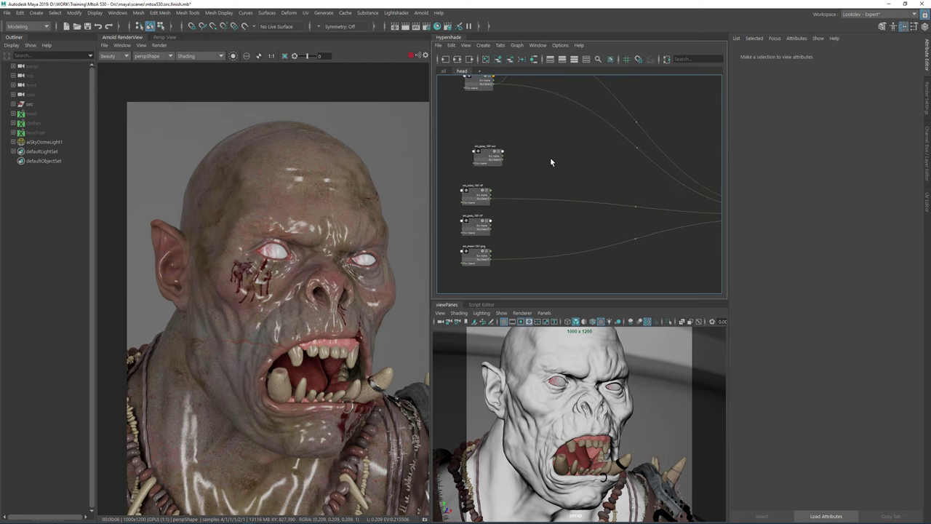
# - Add a displacementShader node beside orc_pose_1001.exr and delete the extra shading group that comes with it
pyautogui.scroll(2, 551, 159)
pyautogui.press('Tab')
pyautogui.write('disp')
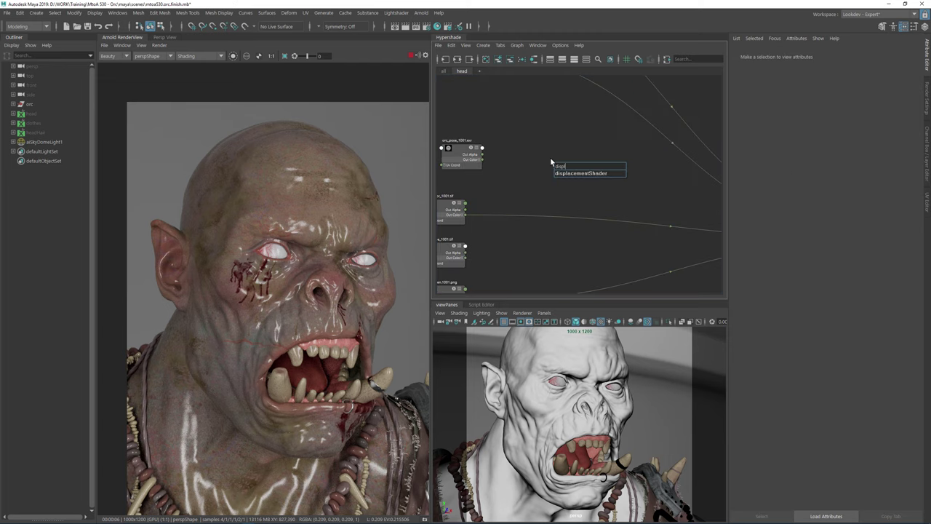
pyautogui.press('Return')
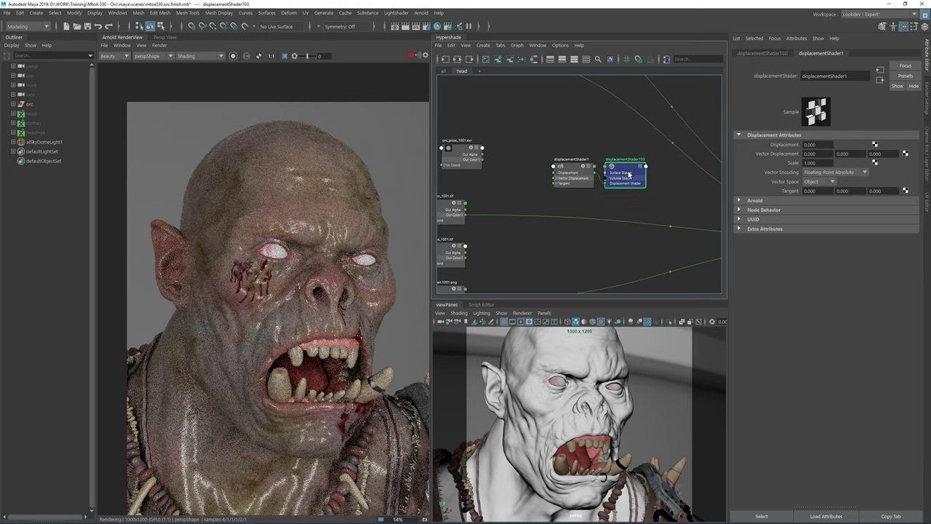
pyautogui.press('Delete')
# - Expand the color channels of orc_pose_1001.exr and connect Out Color R to displacementShader1's Displacement
pyautogui.click(480, 160)
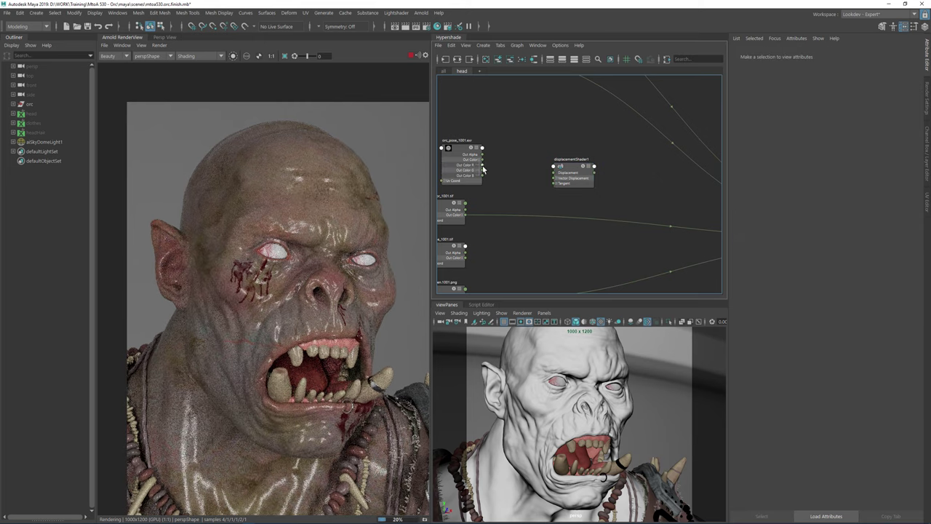
pyautogui.moveTo(482, 165); pyautogui.dragTo(529, 181)
pyautogui.scroll(4, 486, 176)
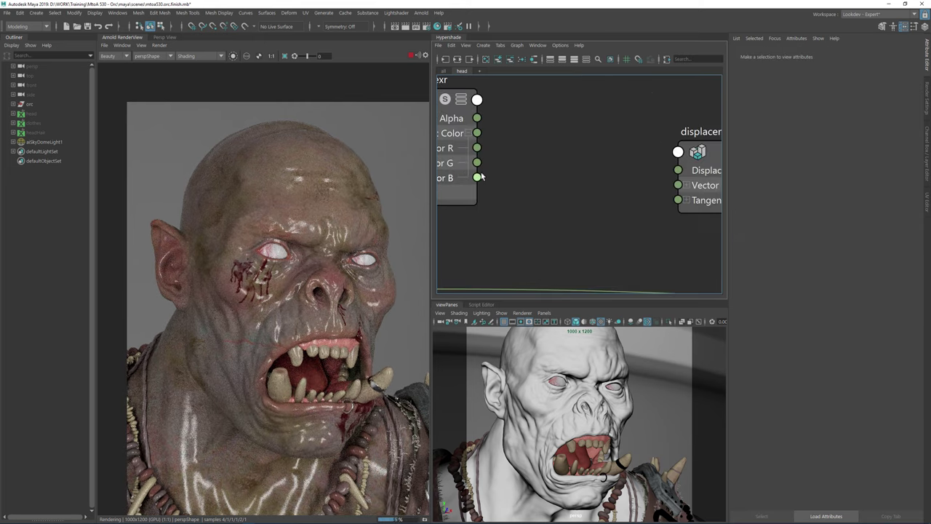
pyautogui.scroll(-2, 486, 156)
pyautogui.moveTo(468, 135); pyautogui.dragTo(486, 116)
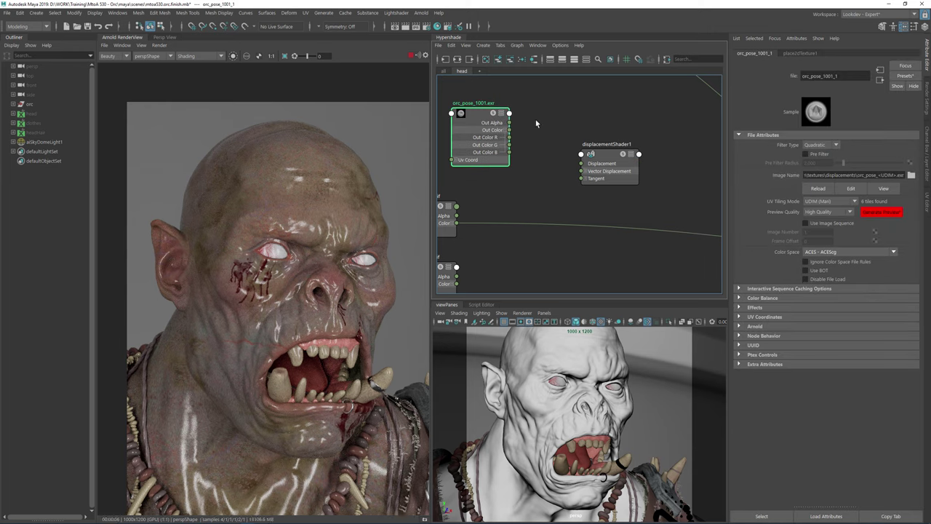
pyautogui.moveTo(513, 142); pyautogui.dragTo(580, 163)
pyautogui.keyDown('alt'); pyautogui.moveTo(660, 115); pyautogui.dragTo(542, 159, button='middle'); pyautogui.keyUp('alt')
pyautogui.click(562, 197)
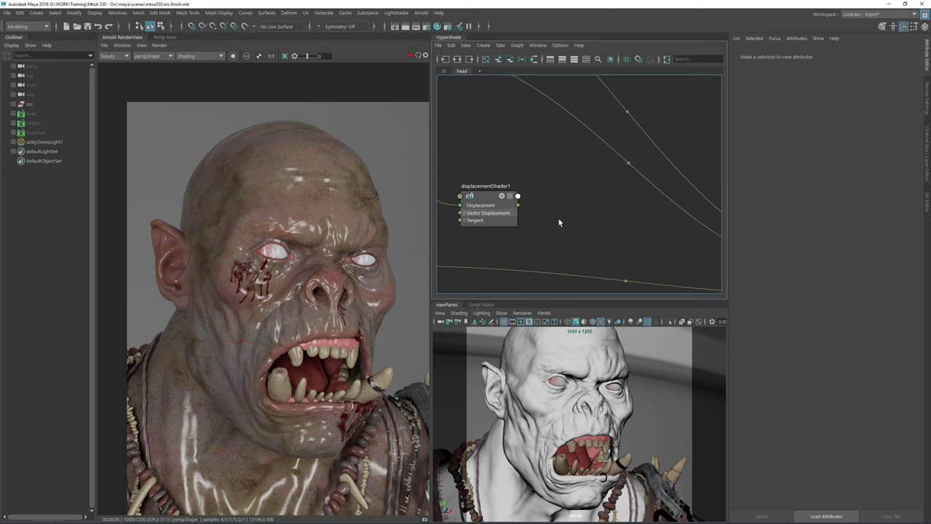
# - Connect displacementShader1's output to the Displacement Shader input of the ai_body shading group
pyautogui.scroll(-1, 621, 230)
pyautogui.moveTo(518, 205); pyautogui.dragTo(668, 204)
pyautogui.scroll(-2, 613, 216)
pyautogui.keyDown('alt'); pyautogui.moveTo(669, 199); pyautogui.dragTo(554, 201, button='middle'); pyautogui.keyUp('alt')
pyautogui.moveTo(569, 200); pyautogui.dragTo(627, 184)
pyautogui.scroll(3, 644, 187)
pyautogui.scroll(2, 644, 187)
pyautogui.scroll(-2, 634, 242)
# - Shift the ai_body node up and away from its shading group, and update the render to apply the displacement
pyautogui.keyDown('alt'); pyautogui.moveTo(634, 242); pyautogui.dragTo(680, 174, button='middle'); pyautogui.keyUp('alt')
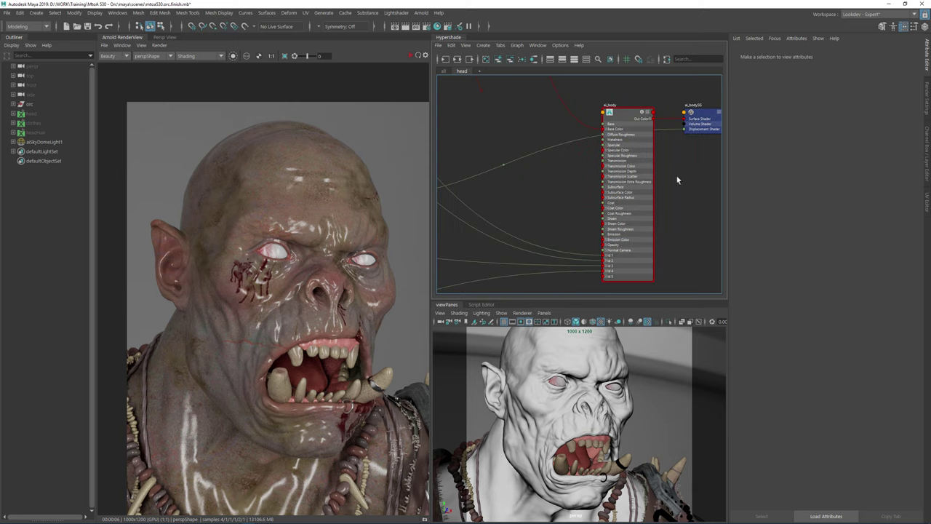
pyautogui.moveTo(635, 171); pyautogui.dragTo(596, 134)
pyautogui.keyDown('alt'); pyautogui.moveTo(506, 128); pyautogui.dragTo(659, 150, button='middle'); pyautogui.keyUp('alt')
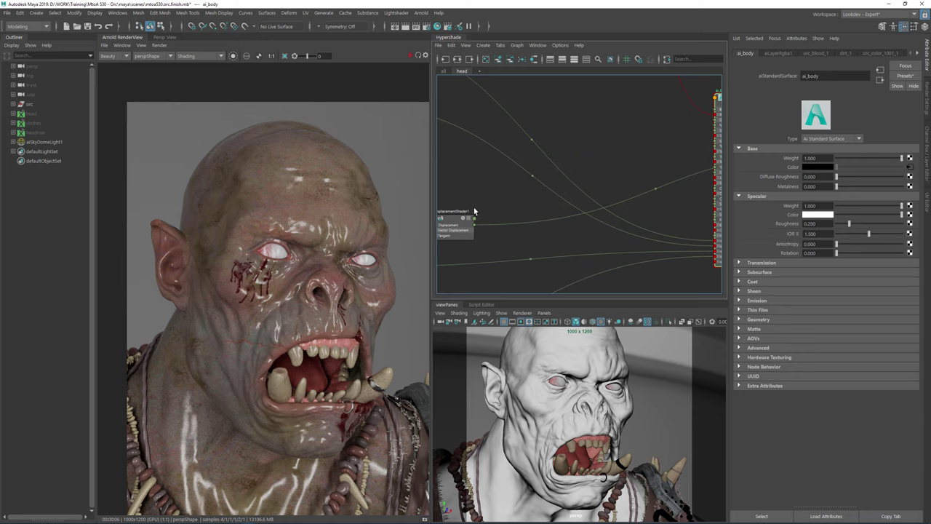
pyautogui.keyDown('alt'); pyautogui.moveTo(473, 193); pyautogui.dragTo(602, 192, button='middle'); pyautogui.keyUp('alt')
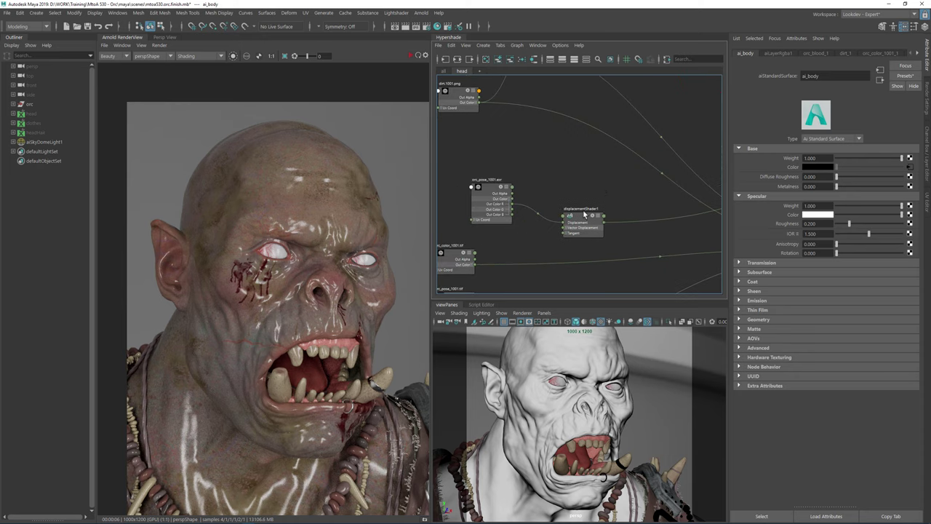
pyautogui.click(159, 45)
pyautogui.click(179, 114)
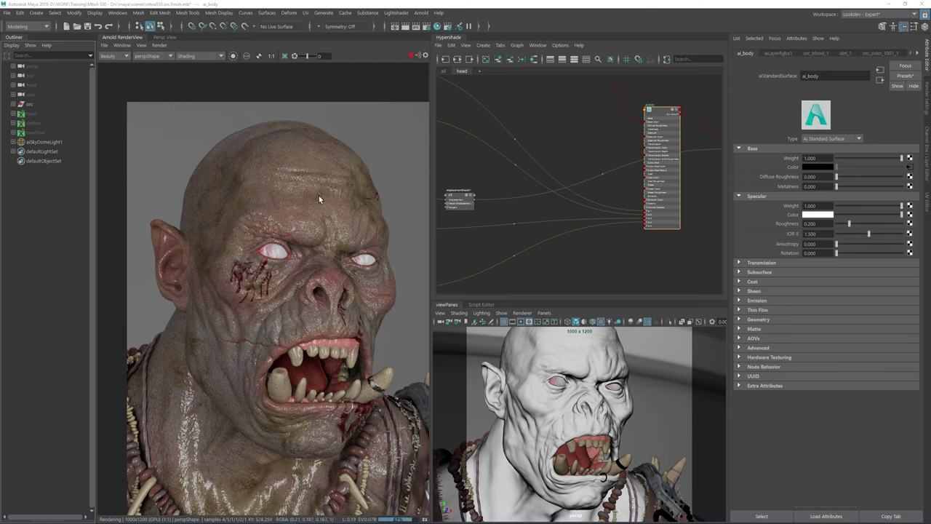
# - Switch the render's debug shading to Basic to examine the displaced detail on the orc's head
pyautogui.click(190, 56)
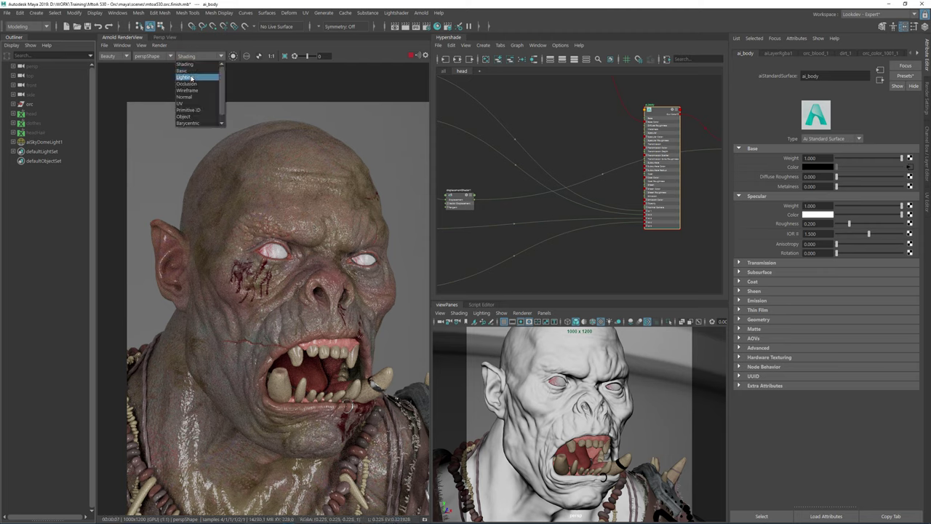
pyautogui.click(183, 71)
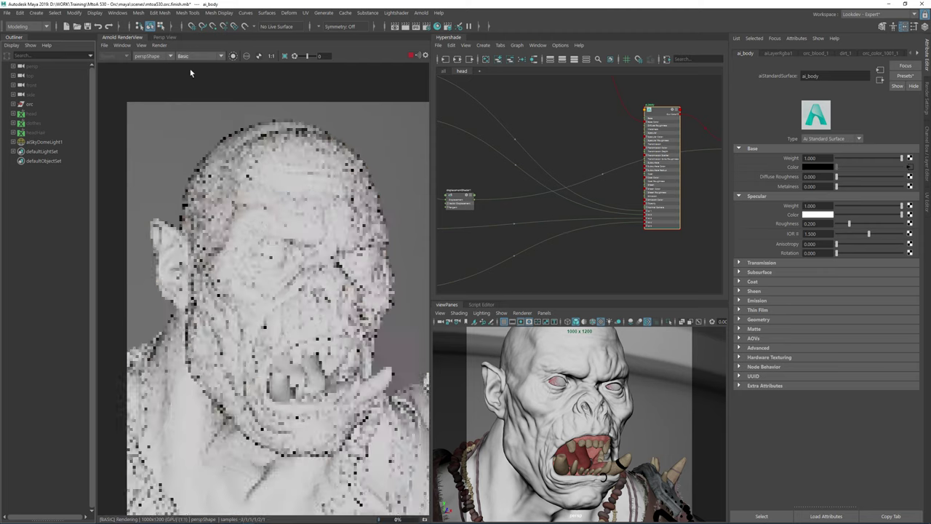
pyautogui.click(121, 45)
pyautogui.moveTo(175, 131)
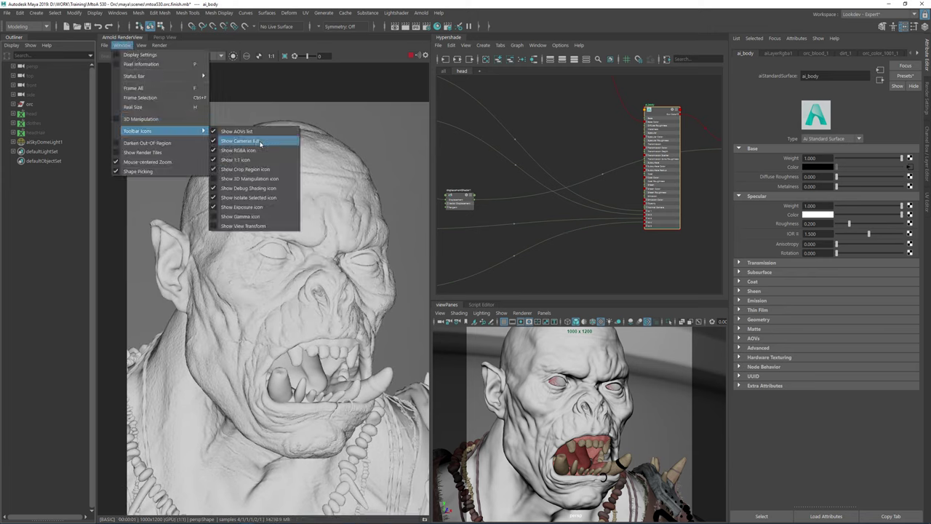
pyautogui.click(268, 81)
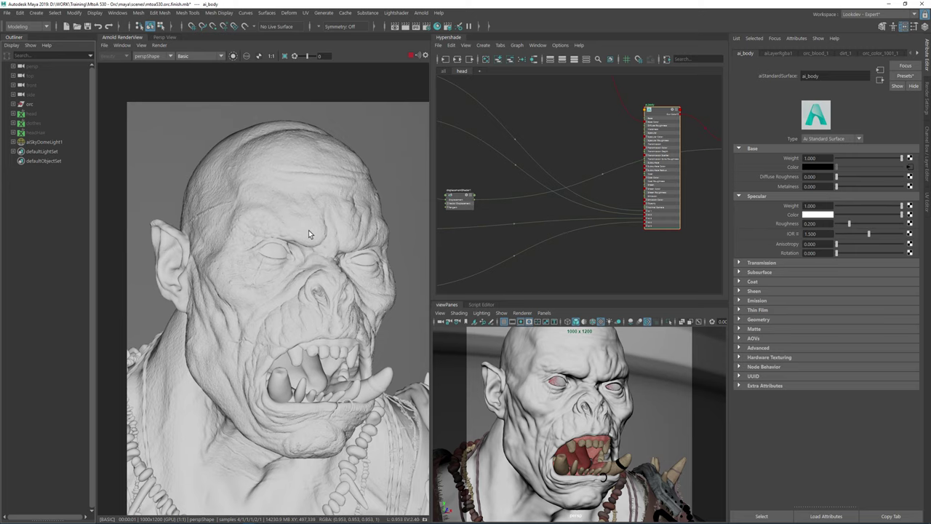
# - Inspect the displacementShader1 node in the head shading graph and show its Arnold attributes
pyautogui.scroll(1, 241, 237)
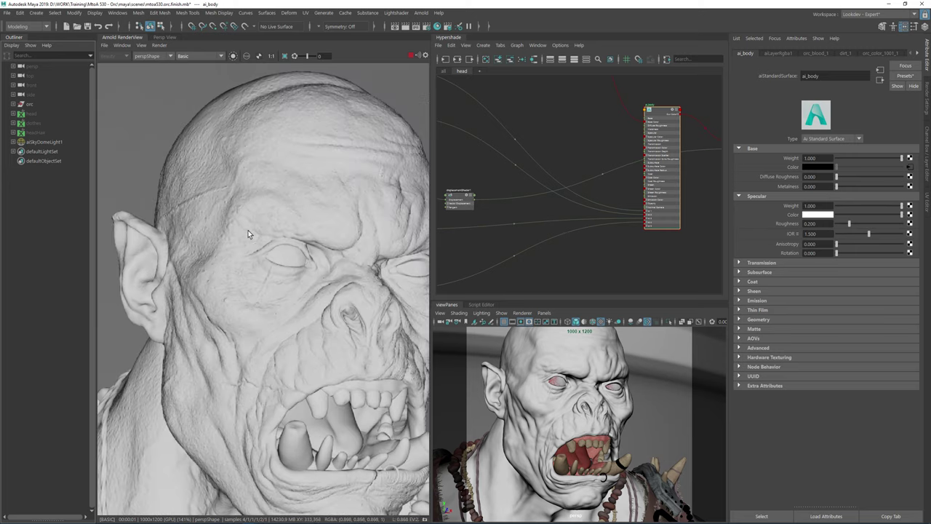
pyautogui.moveTo(272, 206); pyautogui.dragTo(238, 121, button='middle')
pyautogui.keyDown('alt'); pyautogui.moveTo(486, 183); pyautogui.dragTo(560, 182, button='middle'); pyautogui.keyUp('alt')
pyautogui.scroll(2, 473, 186)
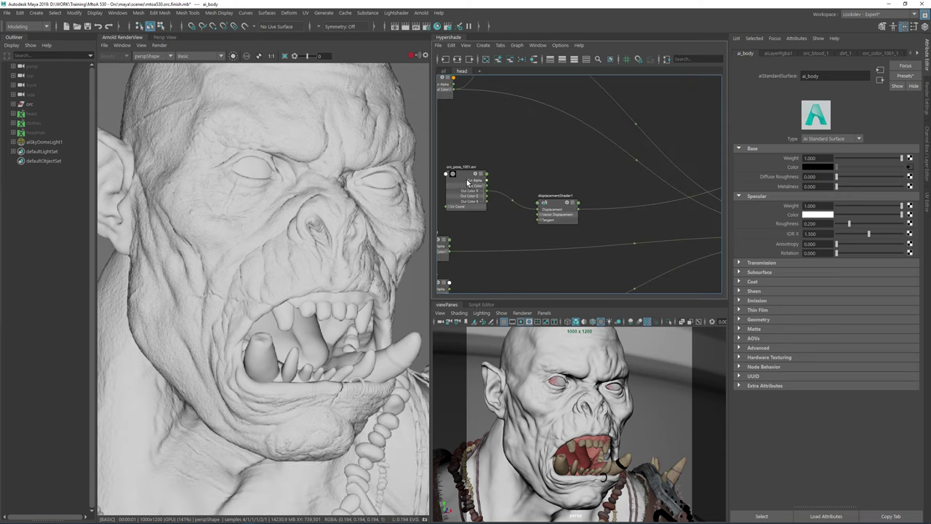
pyautogui.click(456, 172)
pyautogui.click(542, 171)
pyautogui.click(561, 209)
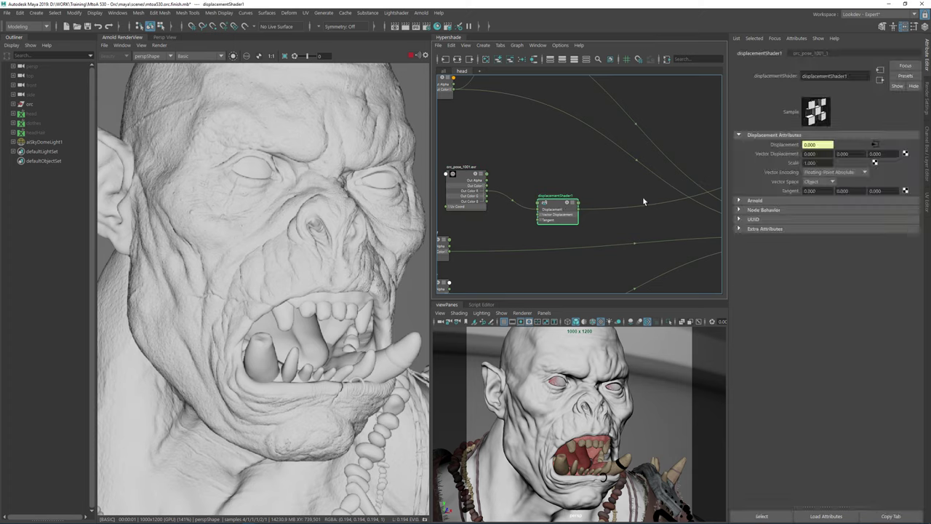
pyautogui.click(754, 200)
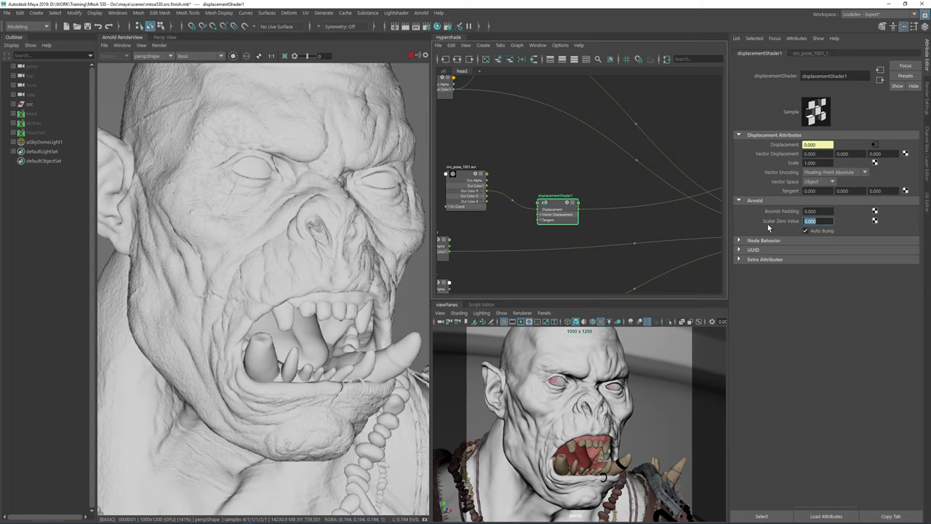
# - Limit the render to a region over the orc's brow and toggle the displacement shader's Auto Bump off and back on
pyautogui.moveTo(318, 161); pyautogui.dragTo(248, 215, button='middle')
pyautogui.moveTo(371, 166); pyautogui.dragTo(254, 244)
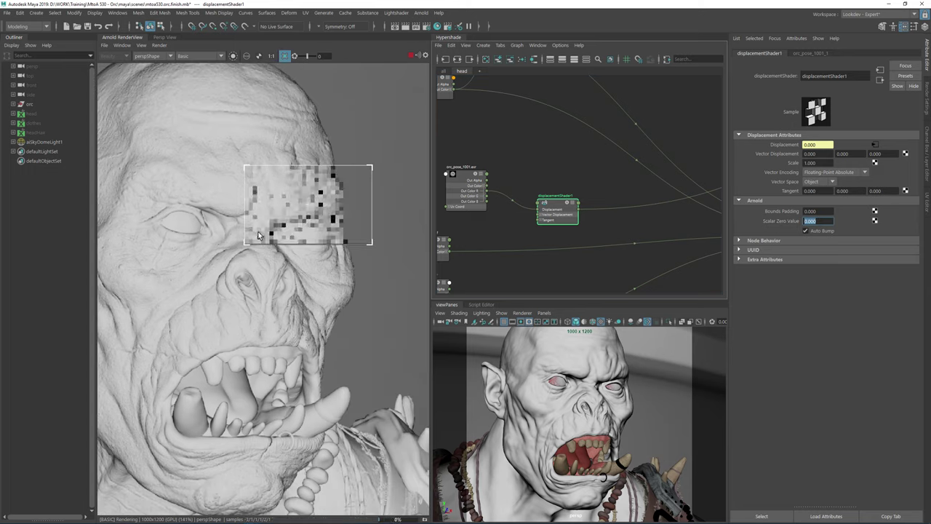
pyautogui.click(818, 232)
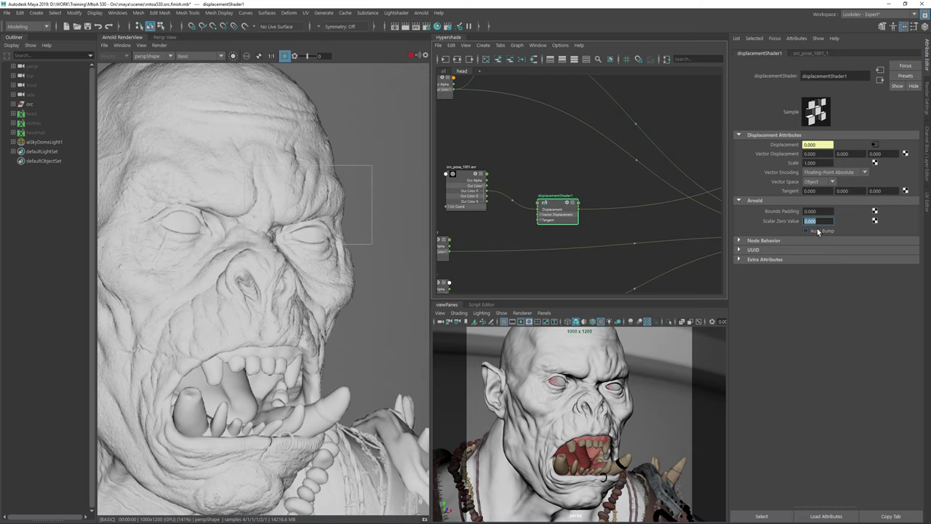
pyautogui.click(815, 231)
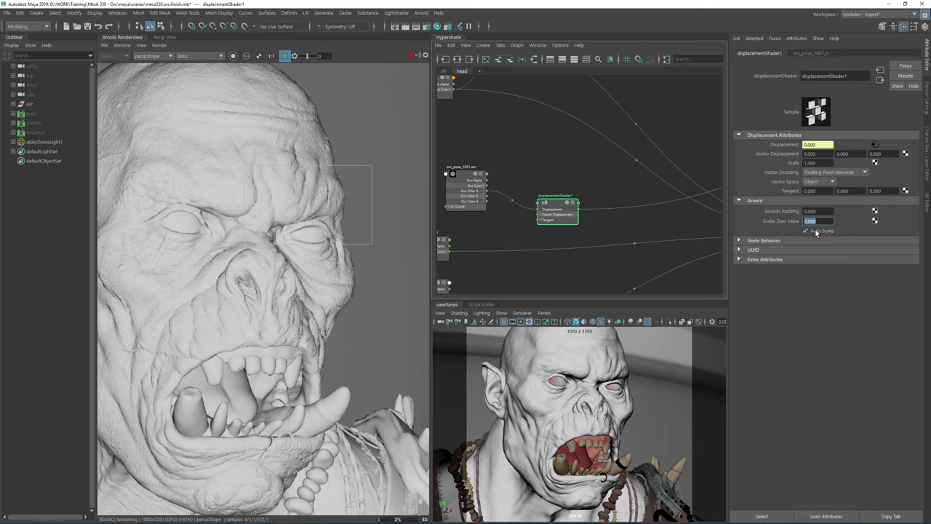
# - Select the orc body mesh and inspect its Arnold subdivision settings
pyautogui.click(317, 197)
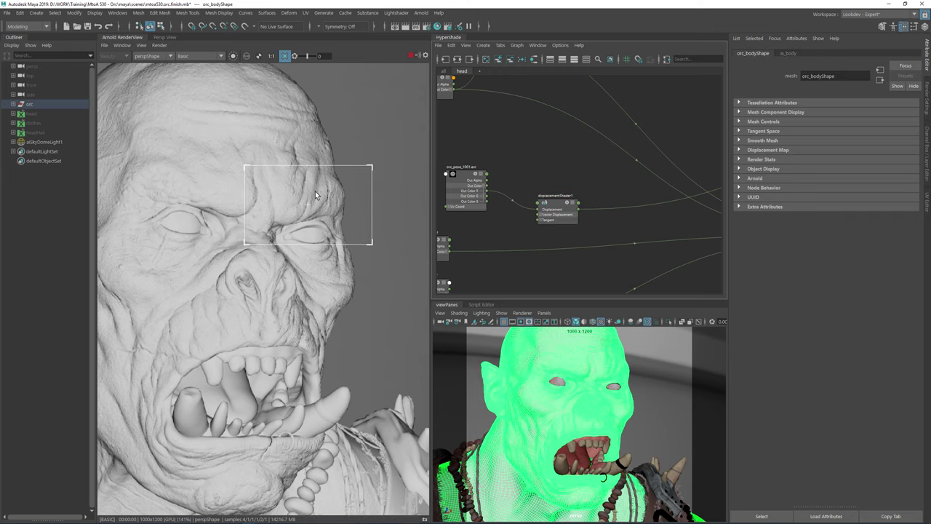
pyautogui.click(755, 179)
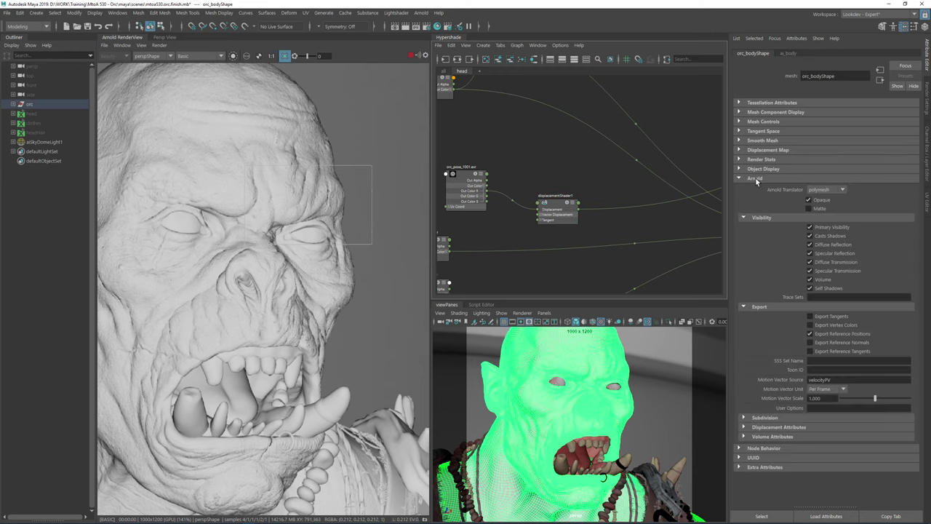
pyautogui.click(760, 417)
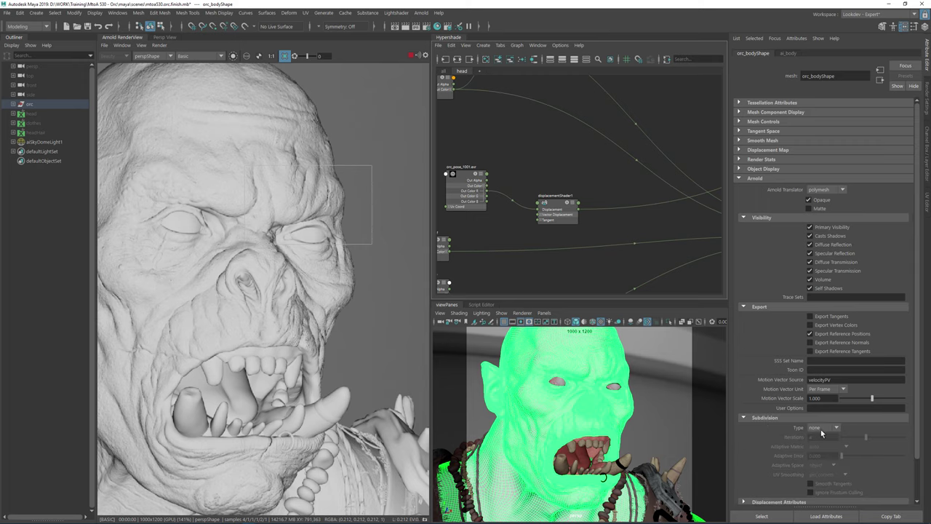
pyautogui.click(760, 418)
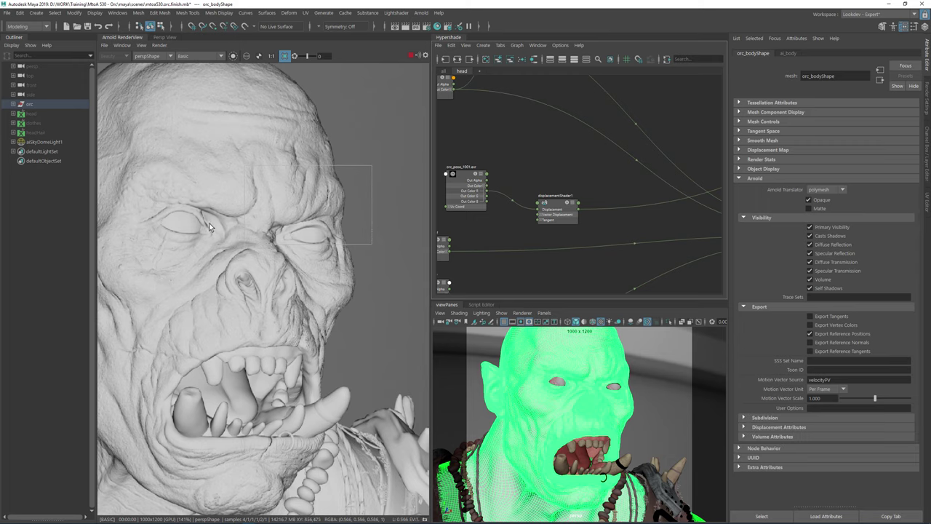
# - Switch the Arnold render from clay display to Shading mode and clear the crop region so the full frame renders
pyautogui.moveTo(210, 226); pyautogui.dragTo(226, 185, button='middle')
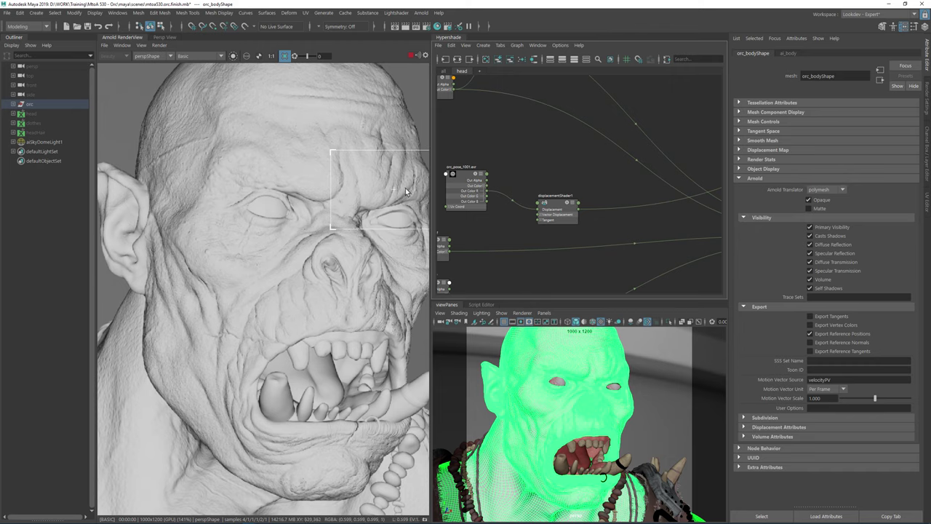
pyautogui.scroll(-5, 323, 244)
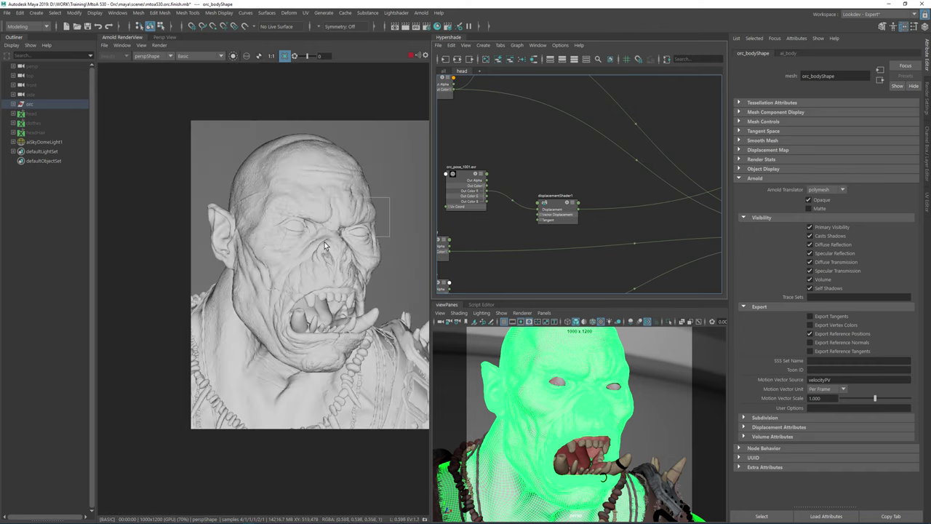
pyautogui.scroll(5, 360, 251)
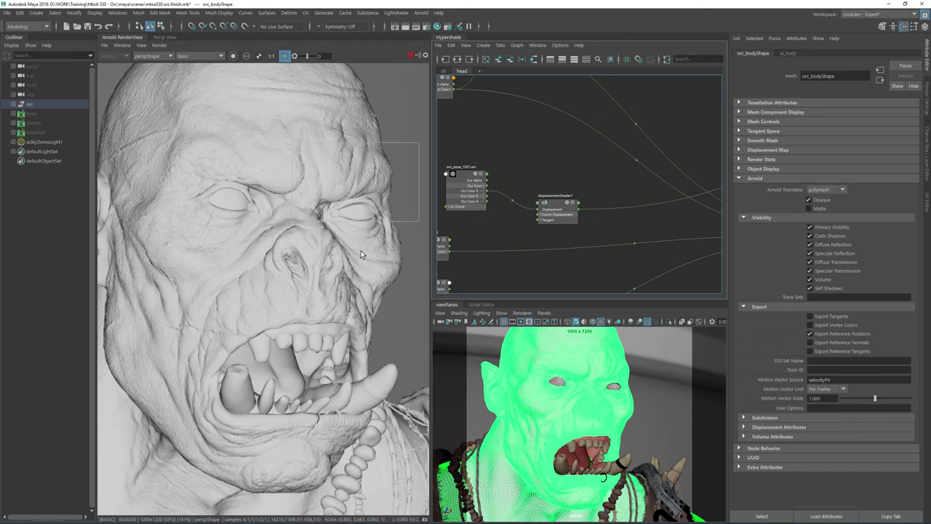
pyautogui.moveTo(324, 464); pyautogui.dragTo(274, 362, button='middle')
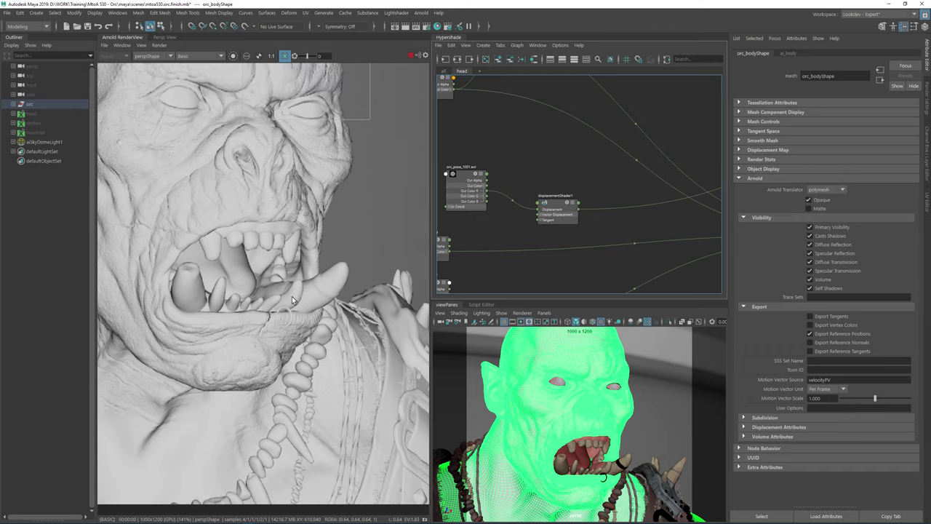
pyautogui.moveTo(254, 257); pyautogui.dragTo(272, 150, button='middle')
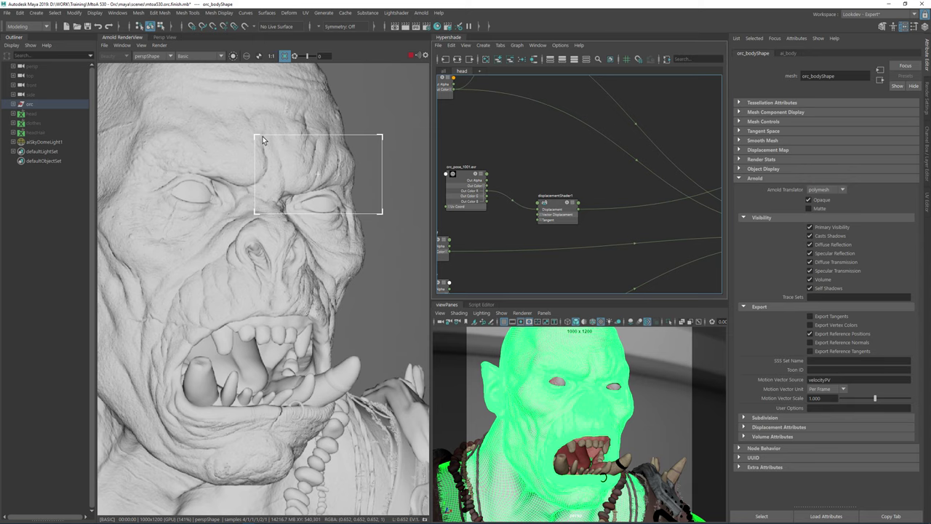
pyautogui.scroll(-3, 202, 137)
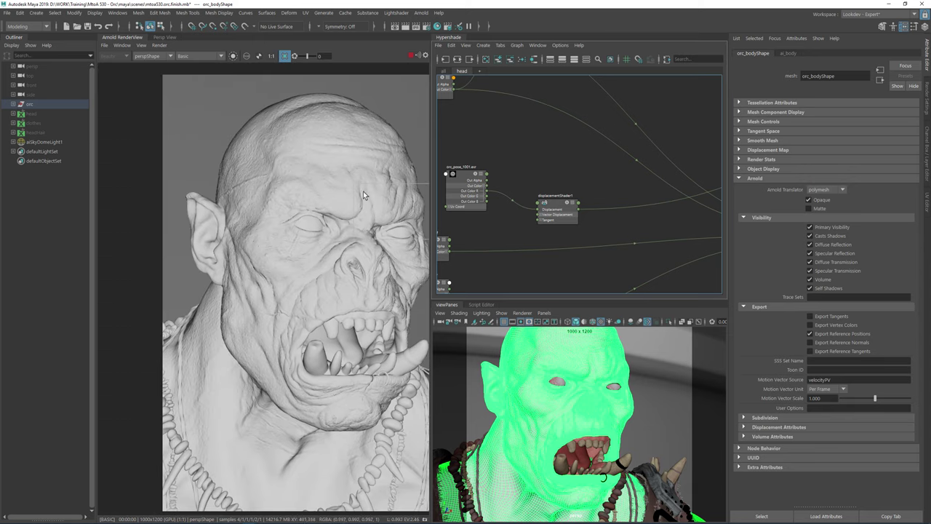
pyautogui.click(263, 82)
pyautogui.click(186, 56)
pyautogui.click(185, 67)
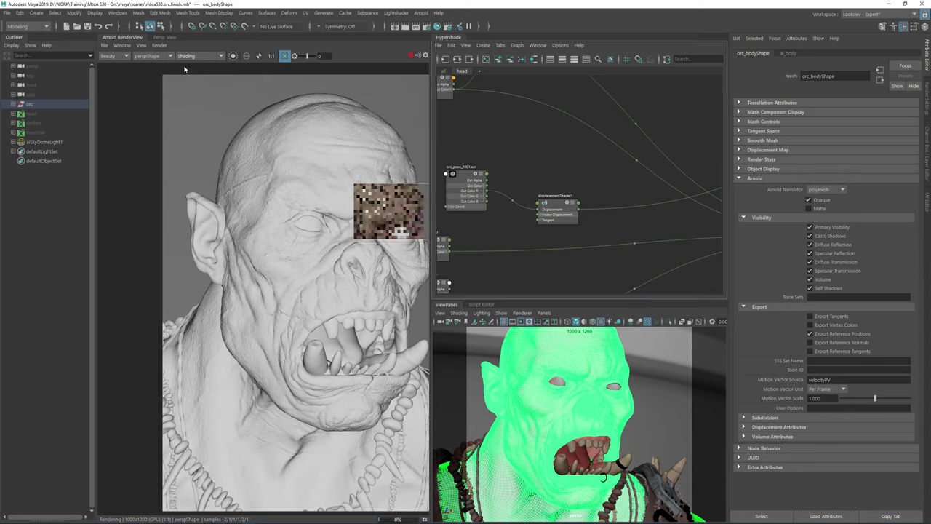
pyautogui.keyDown('shift'); pyautogui.click(331, 207); pyautogui.keyUp('shift')
pyautogui.scroll(4, 334, 221)
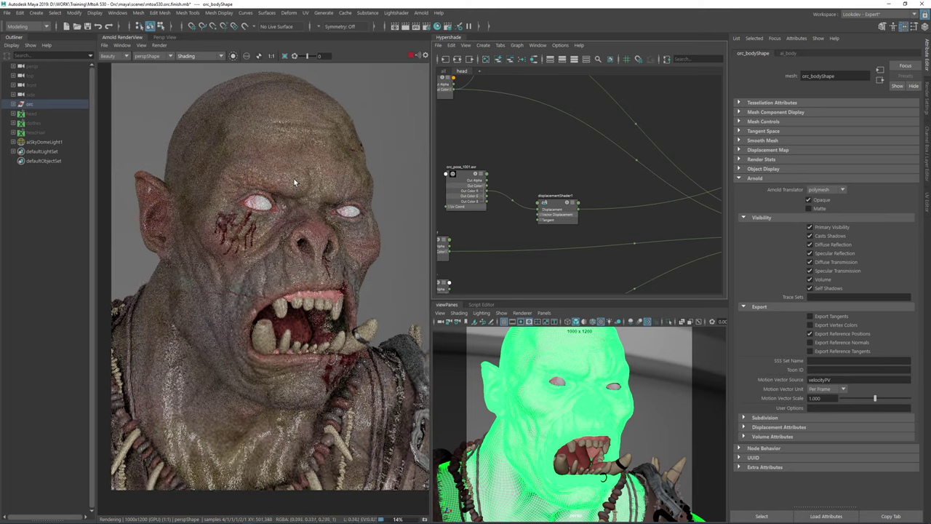
# - Render a cropped region over the orc's forehead and brow, and review the displacementShader1 attributes
pyautogui.moveTo(183, 110); pyautogui.dragTo(380, 211)
pyautogui.scroll(-2, 381, 261)
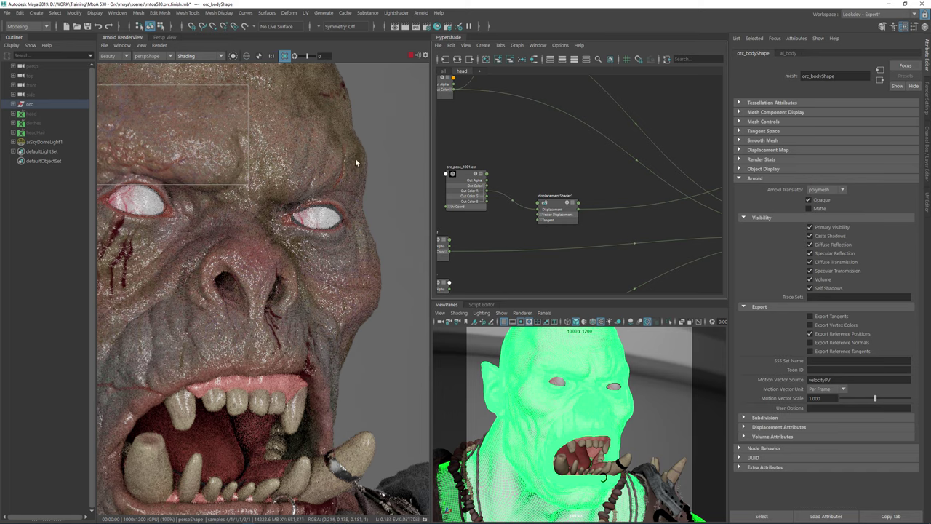
pyautogui.moveTo(214, 98); pyautogui.dragTo(376, 215)
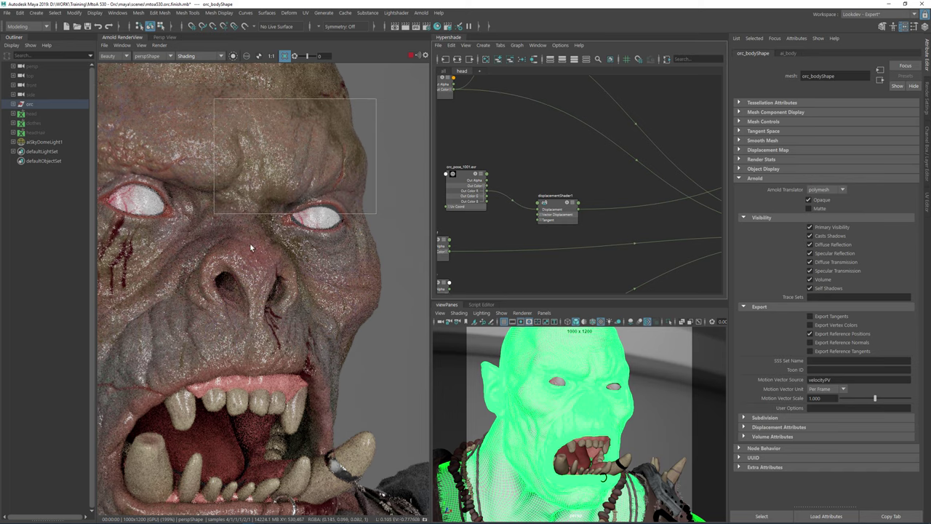
pyautogui.moveTo(298, 176); pyautogui.dragTo(316, 300, button='middle')
pyautogui.moveTo(383, 129)
pyautogui.mouseDown()
pyautogui.moveTo(374, 170)
pyautogui.moveTo(232, 298)
pyautogui.moveTo(184, 327)
pyautogui.mouseUp()
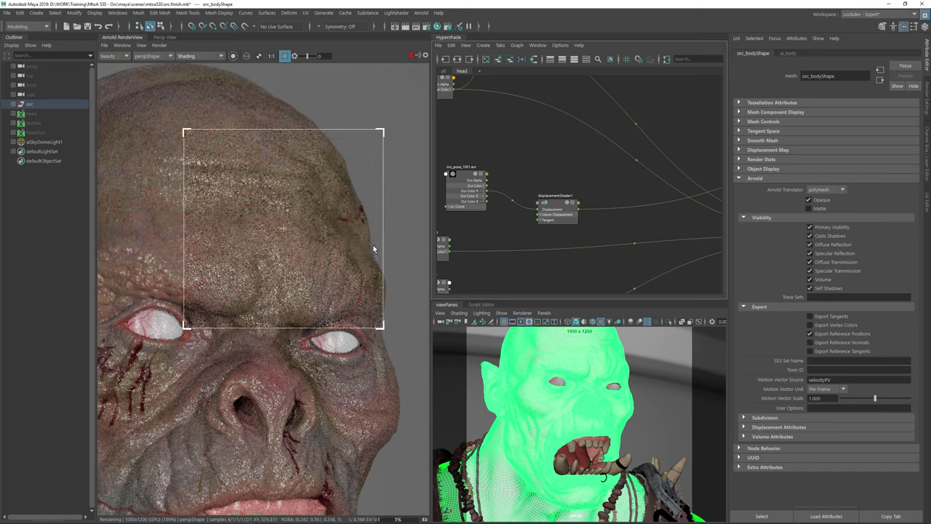
pyautogui.click(551, 203)
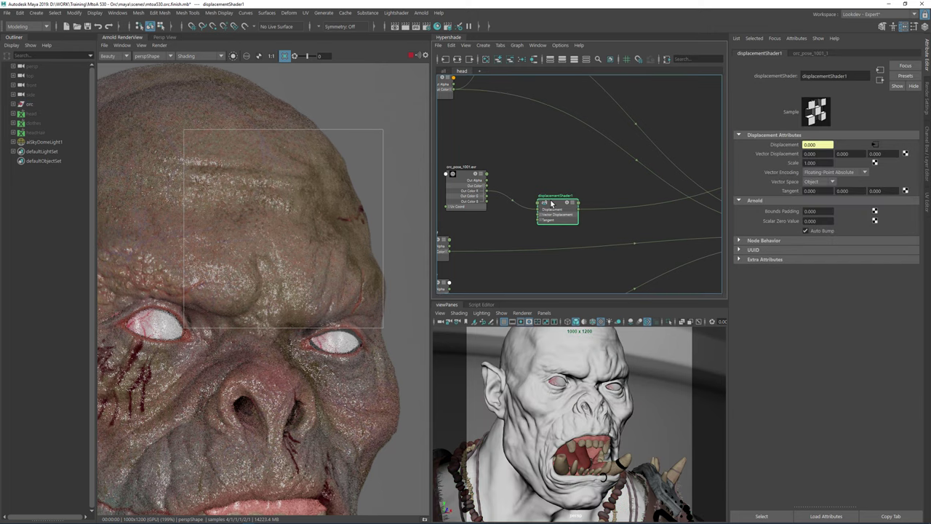
# - Open the attributes of the ai_body standard surface shader and remove the render region to show the whole head
pyautogui.scroll(-3, 602, 169)
pyautogui.keyDown('alt'); pyautogui.moveTo(603, 171); pyautogui.dragTo(462, 159, button='middle'); pyautogui.keyUp('alt')
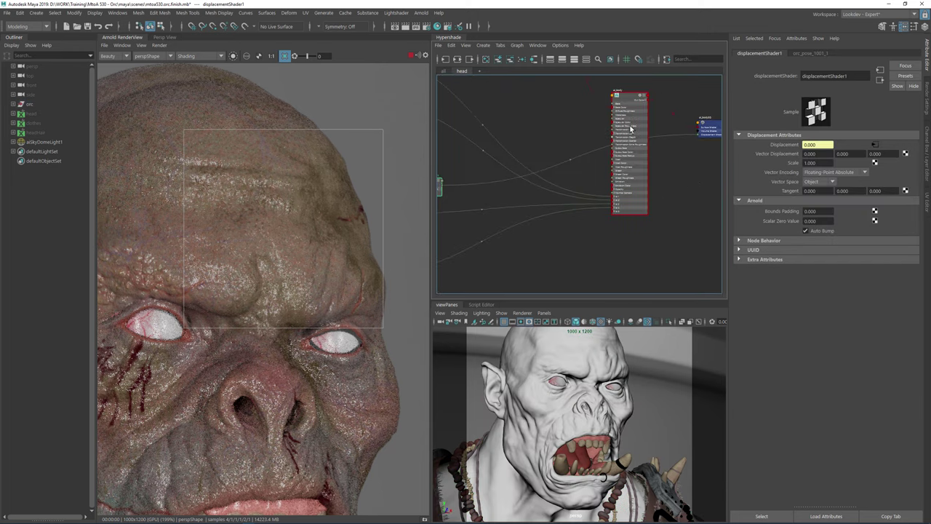
pyautogui.click(629, 95)
pyautogui.keyDown('shift'); pyautogui.click(345, 226); pyautogui.keyUp('shift')
pyautogui.moveTo(313, 420); pyautogui.dragTo(353, 269, button='middle')
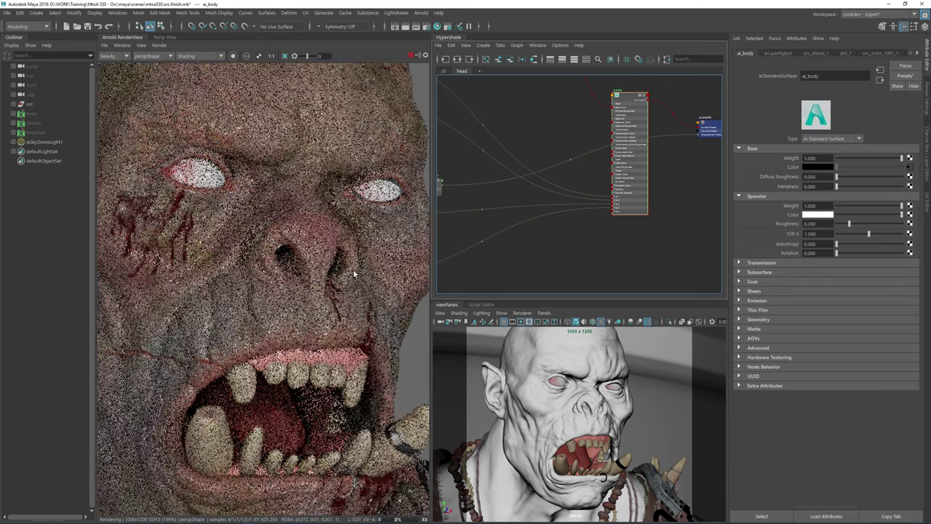
# - Set the ai_body shader's specular roughness to 0.45
pyautogui.scroll(-3, 334, 256)
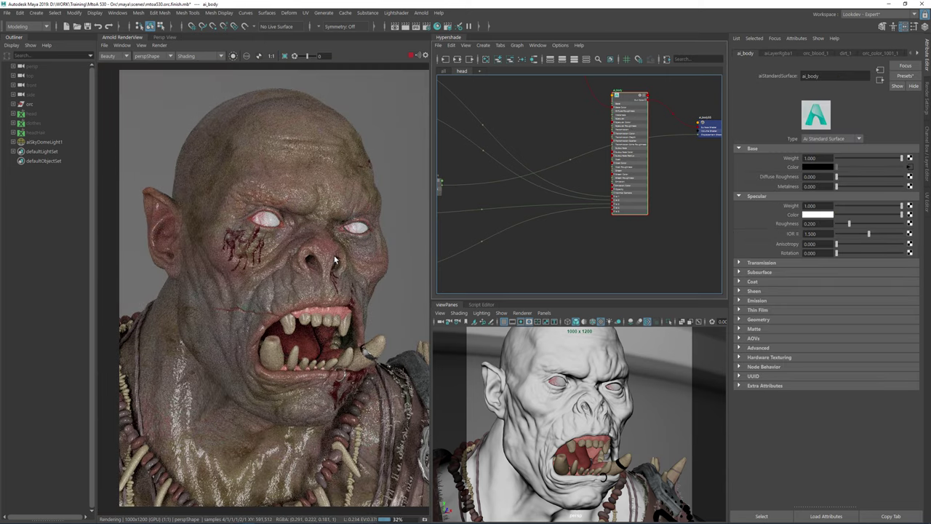
pyautogui.scroll(5, 274, 244)
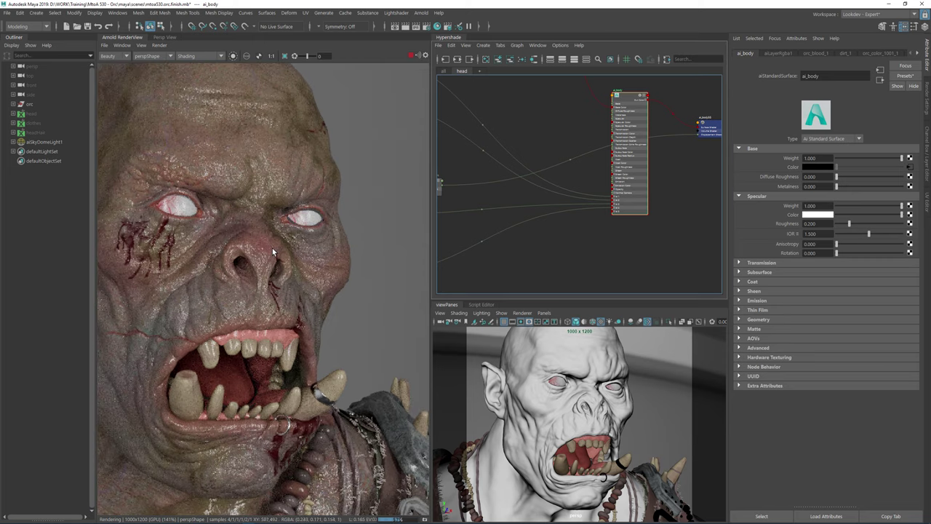
pyautogui.moveTo(273, 248); pyautogui.dragTo(312, 270, button='middle')
pyautogui.moveTo(819, 224); pyautogui.dragTo(762, 225)
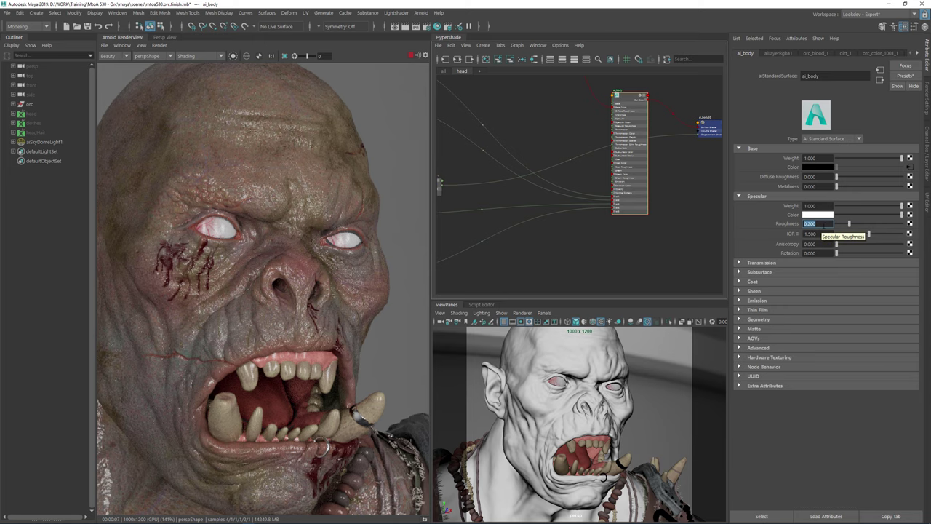
pyautogui.write('0.45')
pyautogui.press('Return')
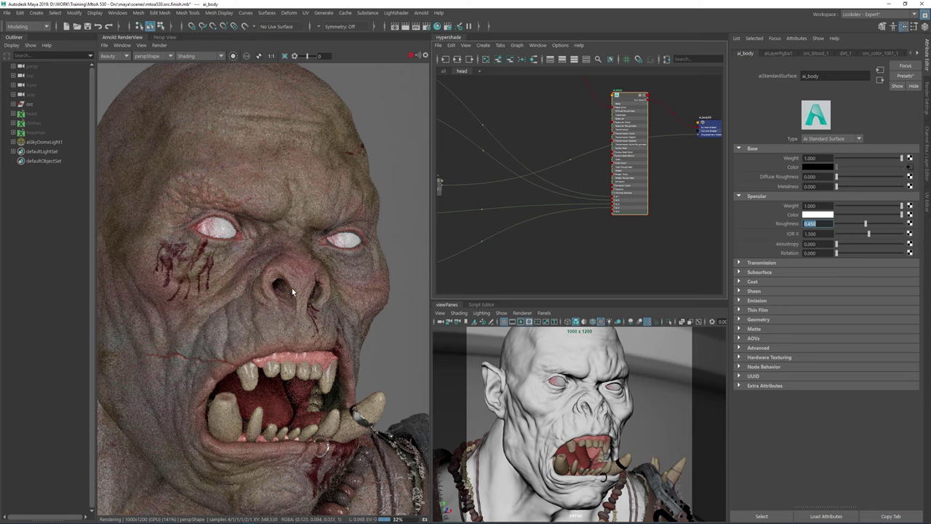
# - Check the skin highlights around the eyes and nose, and set the ai_body shader's specular roughness to 0.4
pyautogui.scroll(5, 292, 288)
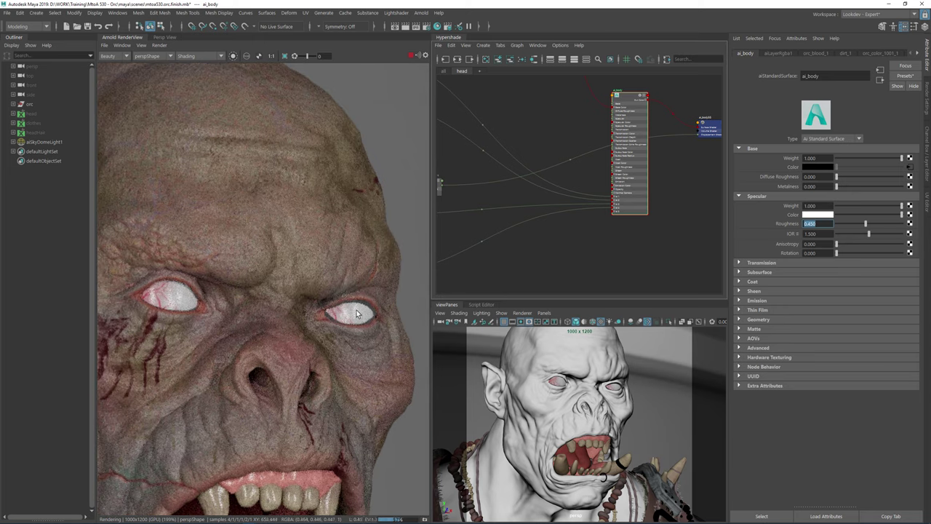
pyautogui.moveTo(356, 314); pyautogui.dragTo(395, 221, button='middle')
pyautogui.moveTo(302, 285); pyautogui.dragTo(438, 224, button='middle')
pyautogui.moveTo(338, 187); pyautogui.dragTo(198, 275, button='middle')
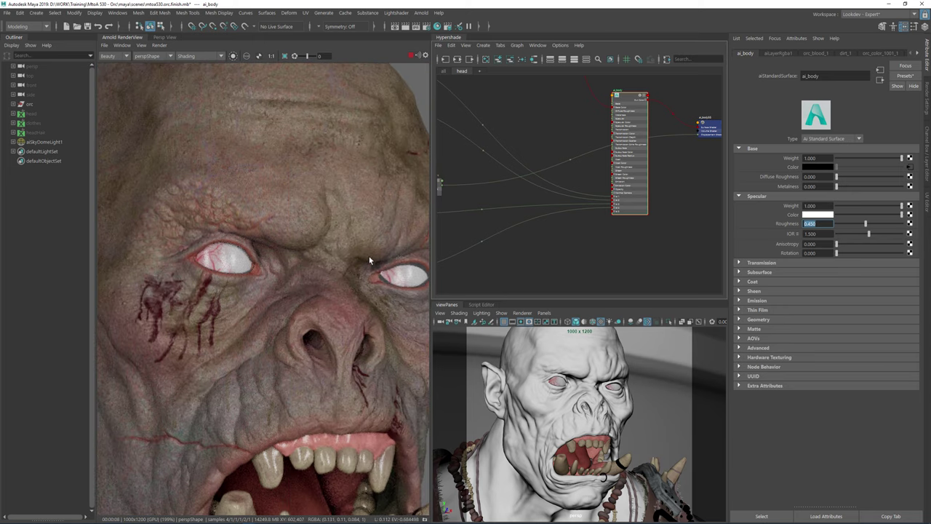
pyautogui.moveTo(369, 259); pyautogui.dragTo(408, 284, button='middle')
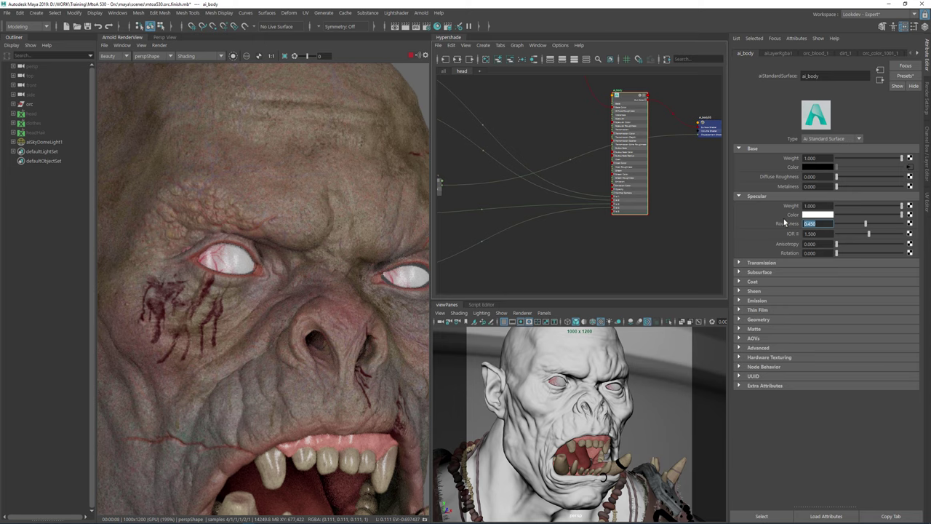
pyautogui.write('0.4')
pyautogui.press('Return')
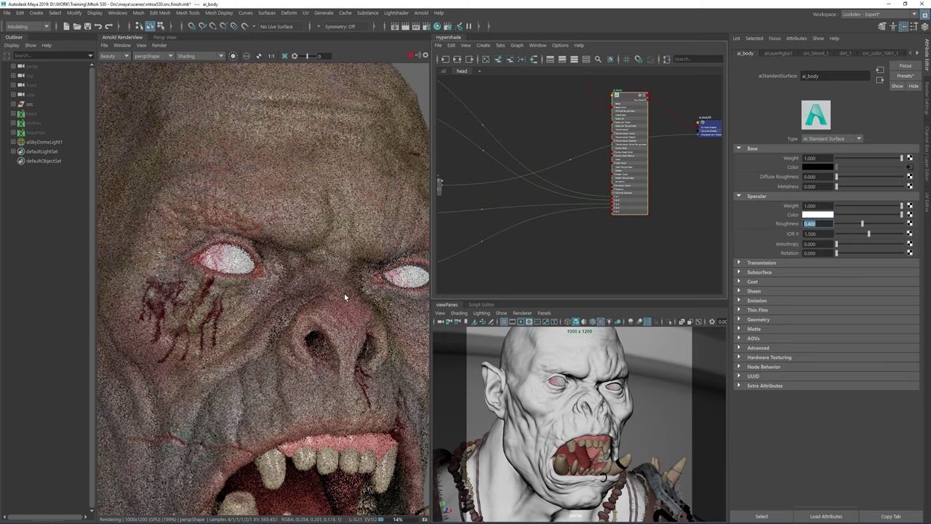
# - Isolate the orc_sheen texture in the render view and examine its mask around the mouth, nose and eyes
pyautogui.moveTo(344, 293); pyautogui.dragTo(256, 249, button='middle')
pyautogui.moveTo(284, 289); pyautogui.dragTo(391, 125, button='middle')
pyautogui.keyDown('alt'); pyautogui.moveTo(523, 272); pyautogui.dragTo(646, 259, button='middle'); pyautogui.keyUp('alt')
pyautogui.keyDown('alt'); pyautogui.moveTo(474, 194); pyautogui.dragTo(539, 170, button='middle'); pyautogui.keyUp('alt')
pyautogui.scroll(2, 519, 266)
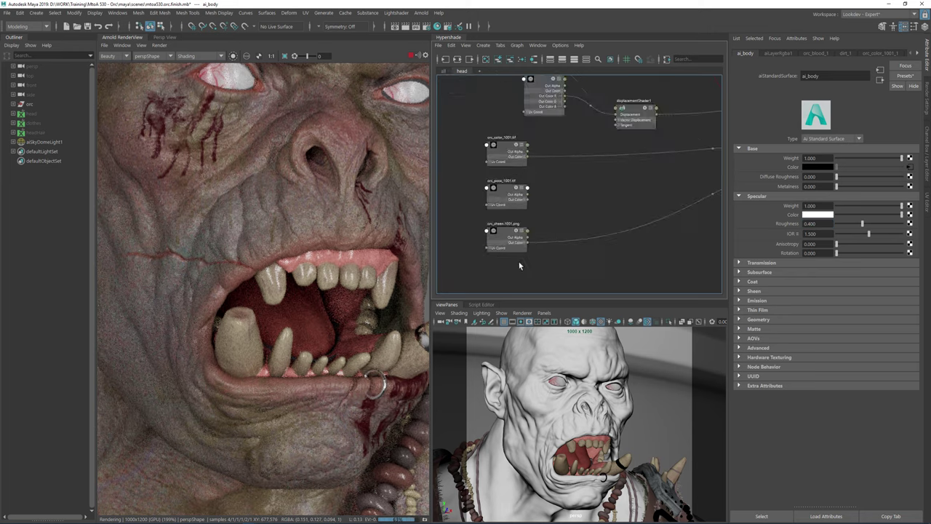
pyautogui.keyDown('alt'); pyautogui.moveTo(539, 285); pyautogui.dragTo(529, 231, button='middle'); pyautogui.keyUp('alt')
pyautogui.click(529, 231)
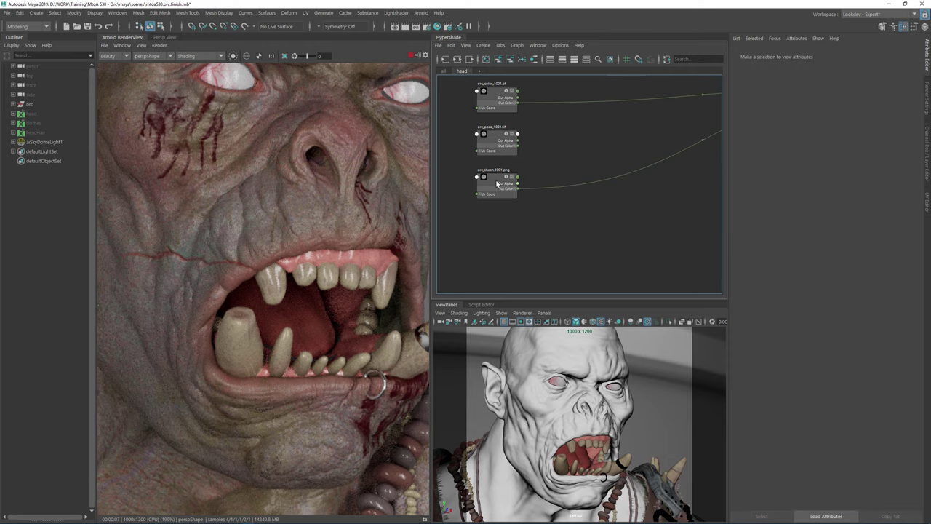
pyautogui.click(233, 56)
pyautogui.moveTo(344, 175); pyautogui.dragTo(284, 215, button='middle')
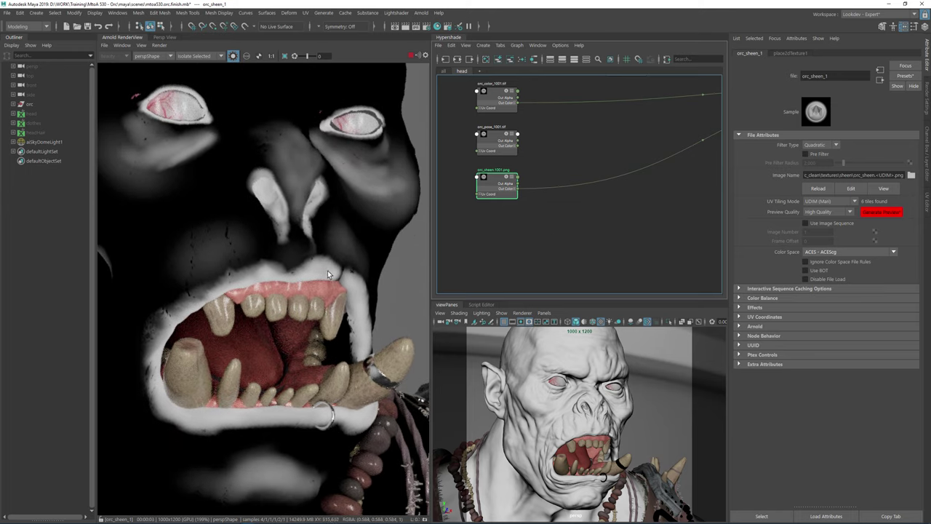
# - Add an aiRange node to the head graph and connect the orc_sheen texture's Out Color to its input
pyautogui.click(596, 251)
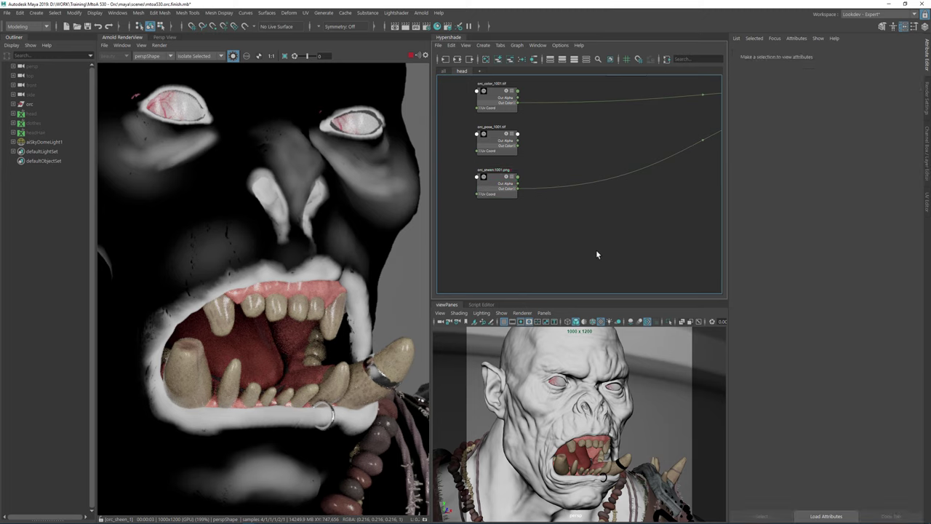
pyautogui.press('Tab')
pyautogui.write('airan')
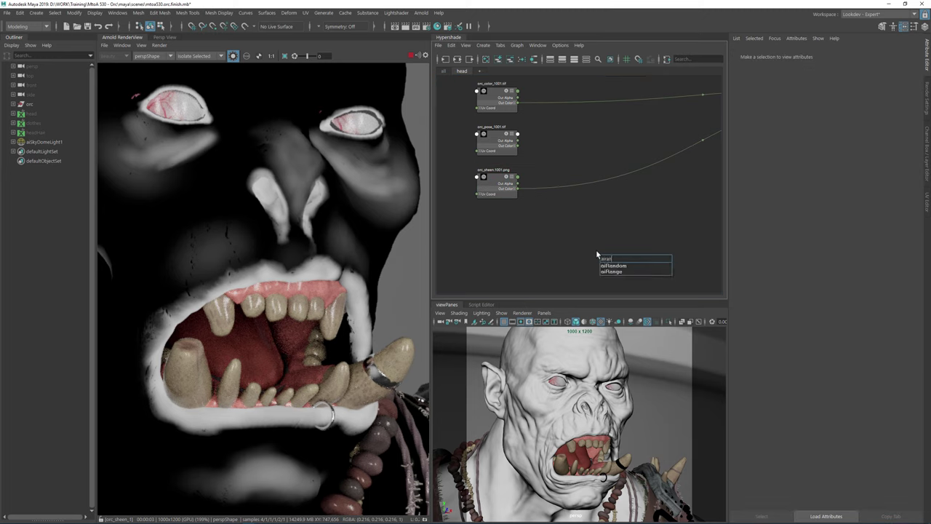
pyautogui.write('g')
pyautogui.press('Return')
pyautogui.moveTo(621, 263); pyautogui.dragTo(603, 228)
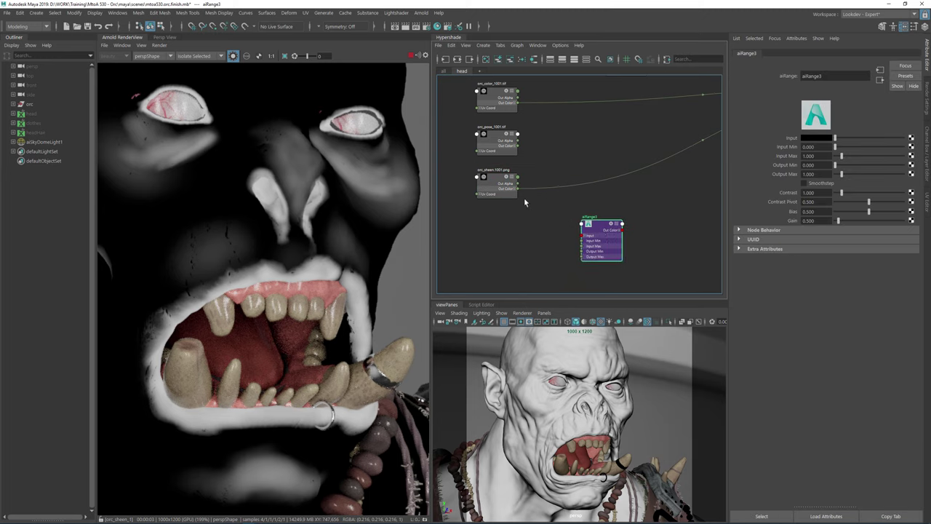
pyautogui.moveTo(516, 191); pyautogui.dragTo(582, 240)
# - Add an aiColorCorrect node to the graph and place it above the aiRange node
pyautogui.click(632, 196)
pyautogui.press('Tab')
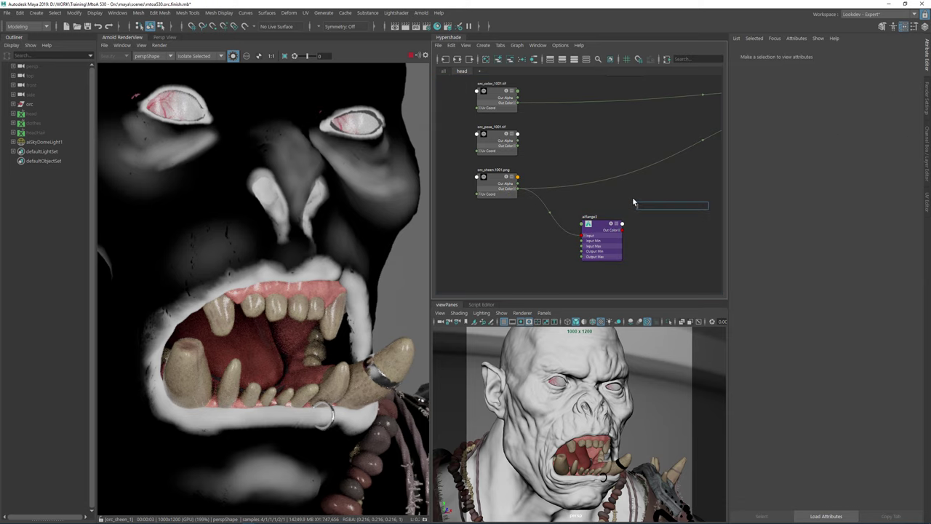
pyautogui.write('aicolor')
pyautogui.press('Down')
pyautogui.press('Down')
pyautogui.press('Return')
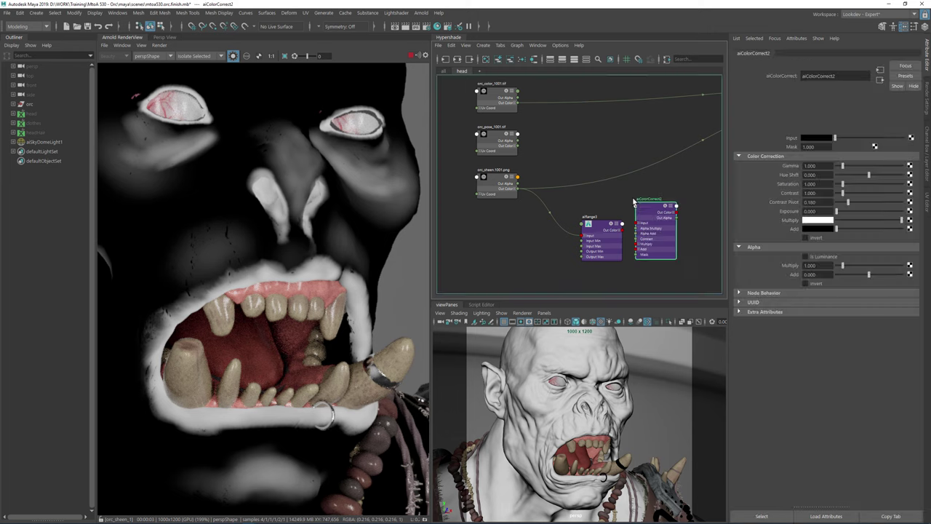
pyautogui.moveTo(654, 209); pyautogui.dragTo(593, 158)
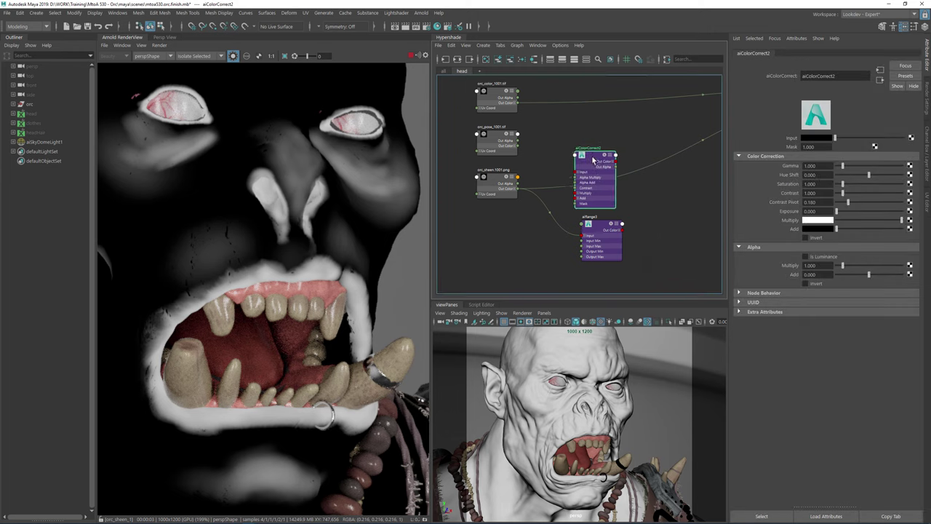
# - Set the aiColorCorrect input to a neutral grey with saturation 0 and value 0.4, with color management turned off
pyautogui.click(819, 138)
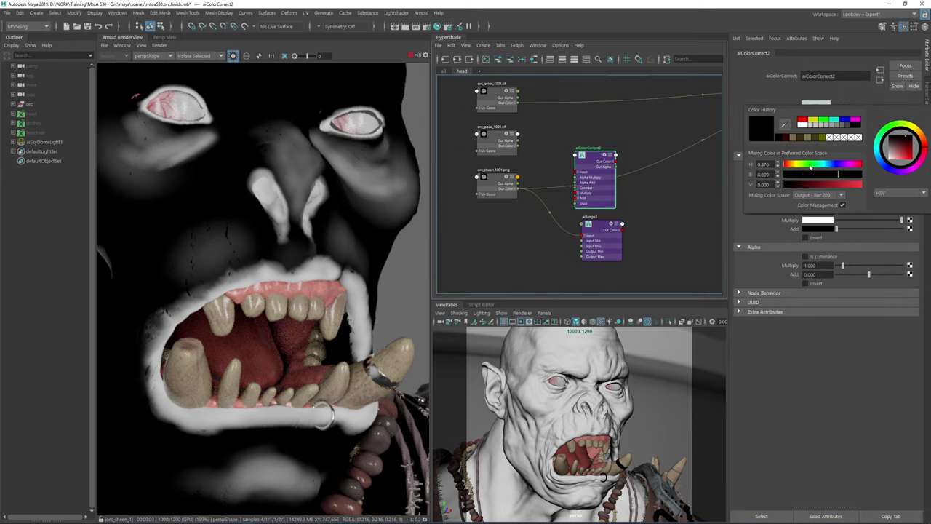
pyautogui.click(842, 204)
pyautogui.moveTo(801, 178); pyautogui.dragTo(750, 185)
pyautogui.write('.4')
pyautogui.press('Return')
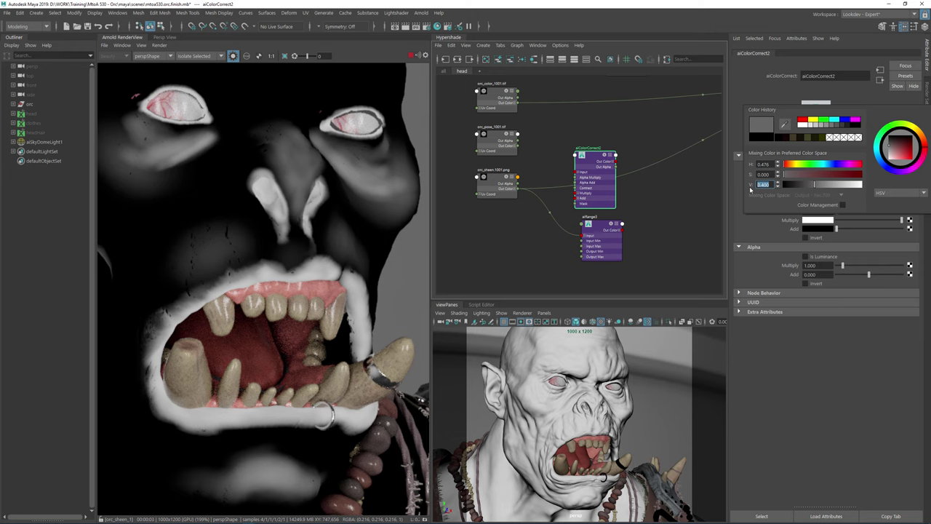
# - Move the orc_sheen texture node lower and connect the aiRange output to the aiColorCorrect node's Mask
pyautogui.moveTo(497, 181); pyautogui.dragTo(484, 212)
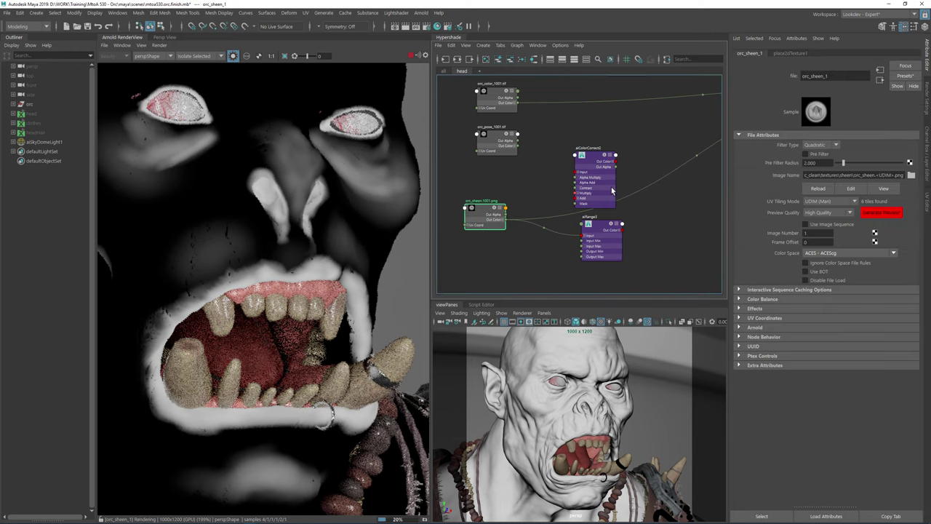
pyautogui.click(619, 230)
pyautogui.moveTo(622, 235); pyautogui.dragTo(578, 205)
# - Connect the aiColorCorrect node's Out Color R to the ai_body shader's Specular Roughness
pyautogui.keyDown('alt'); pyautogui.moveTo(647, 148); pyautogui.dragTo(574, 171, button='middle'); pyautogui.keyUp('alt')
pyautogui.click(542, 185)
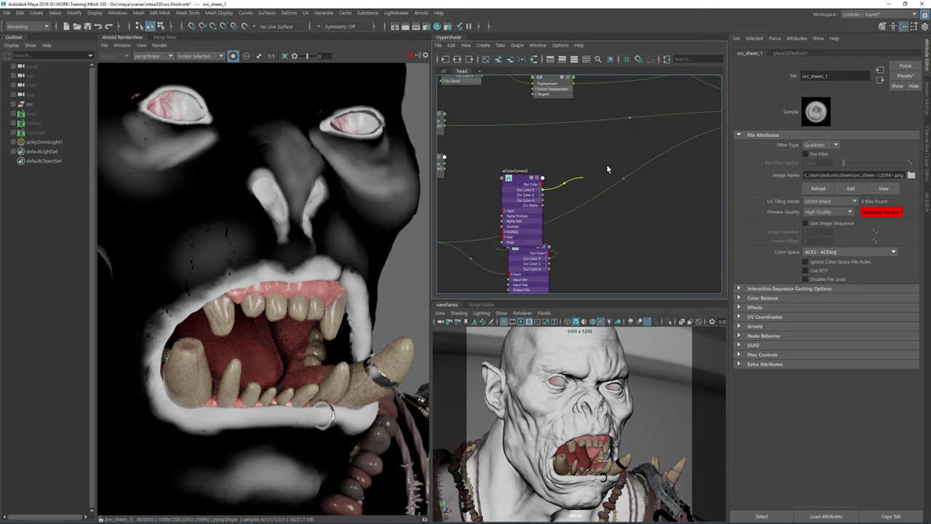
pyautogui.keyDown('alt'); pyautogui.moveTo(682, 191); pyautogui.dragTo(567, 257, button='middle'); pyautogui.keyUp('alt')
pyautogui.keyDown('alt'); pyautogui.moveTo(684, 215); pyautogui.dragTo(604, 266, button='middle'); pyautogui.keyUp('alt')
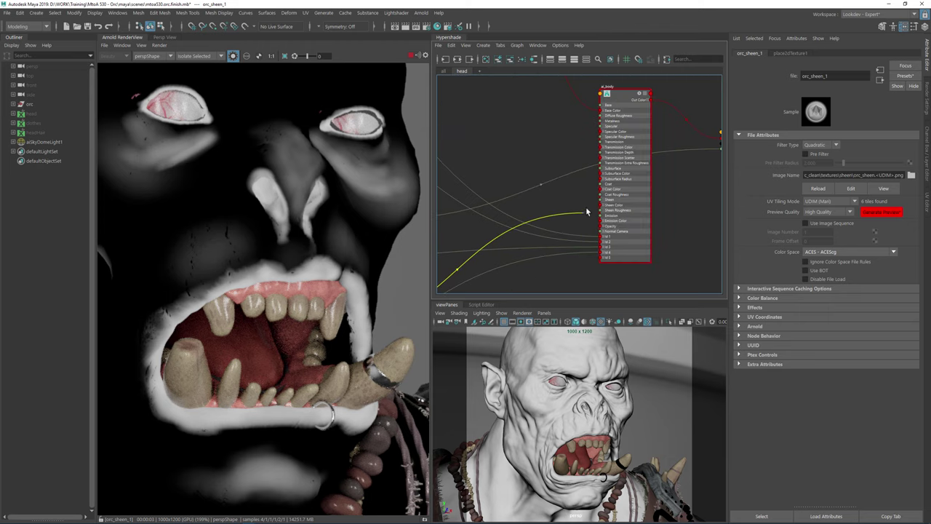
pyautogui.click(602, 140)
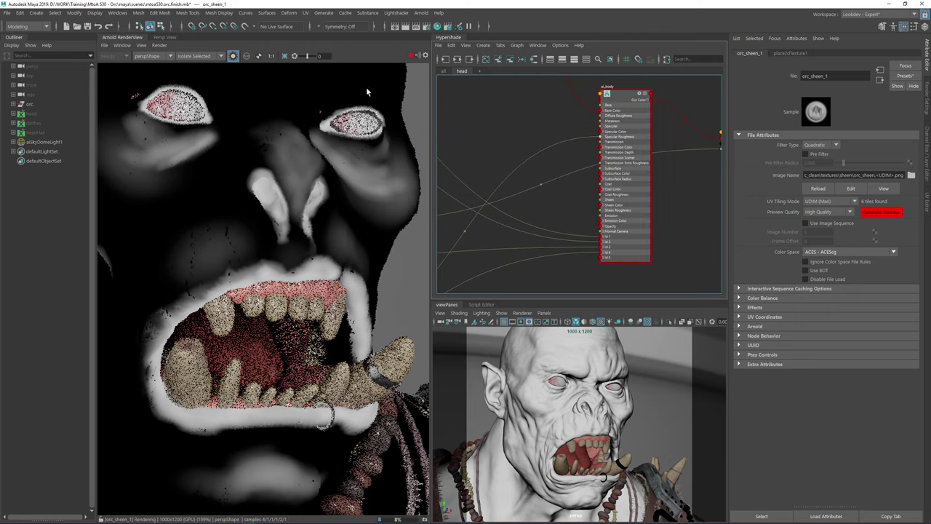
# - Move the aiColorCorrect node clear of the aiRange node and preview each node's isolated output
pyautogui.keyDown('alt'); pyautogui.moveTo(579, 262); pyautogui.dragTo(697, 191, button='middle'); pyautogui.keyUp('alt')
pyautogui.keyDown('alt'); pyautogui.moveTo(564, 262); pyautogui.dragTo(705, 187, button='middle'); pyautogui.keyUp('alt')
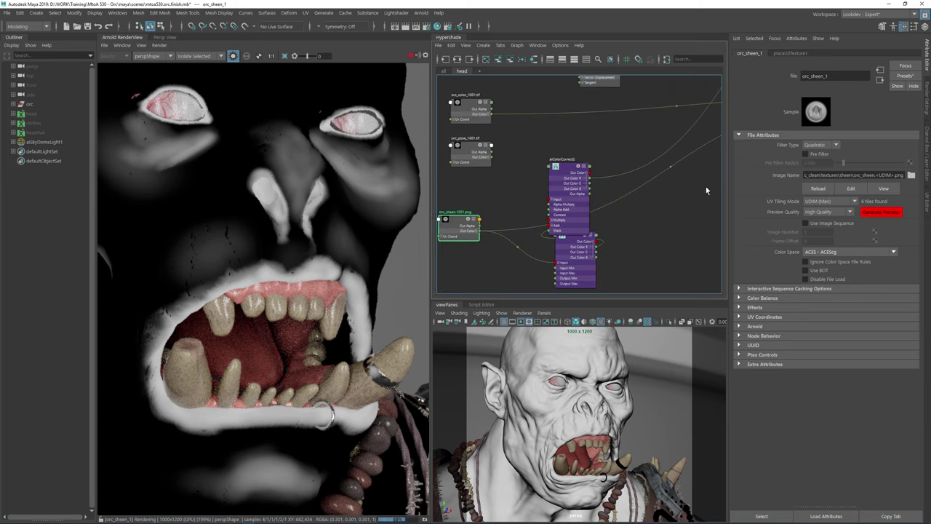
pyautogui.click(705, 187)
pyautogui.moveTo(571, 171); pyautogui.dragTo(625, 164)
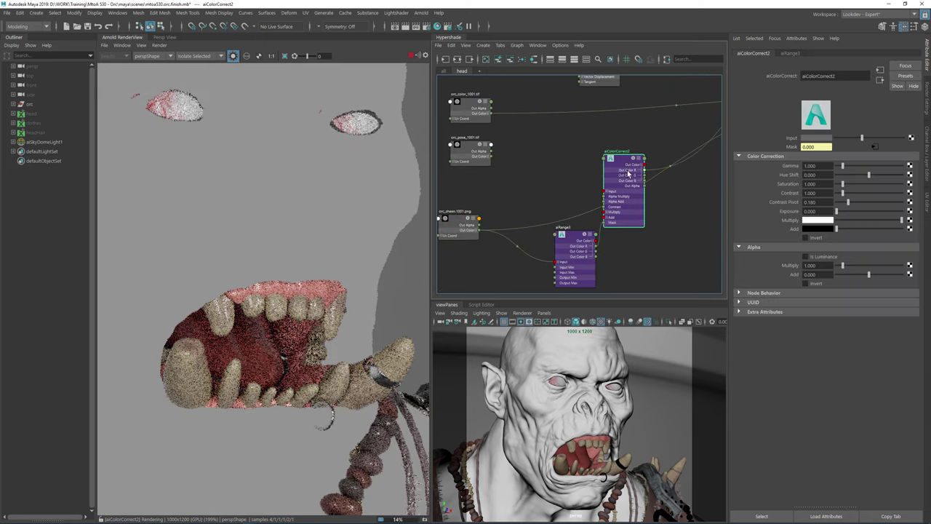
pyautogui.click(574, 242)
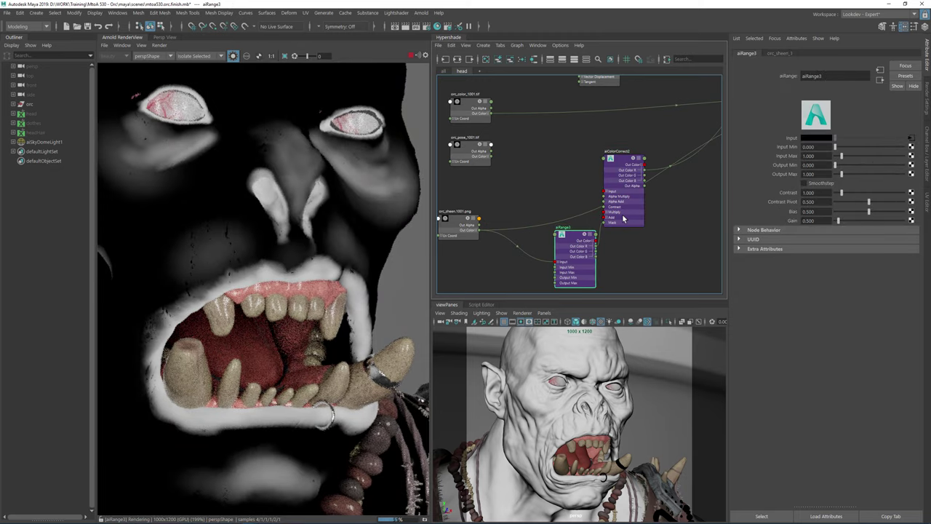
# - Lower the aiColorCorrect node's Multiply color to black and inspect the masked areas around the mouth
pyautogui.click(624, 160)
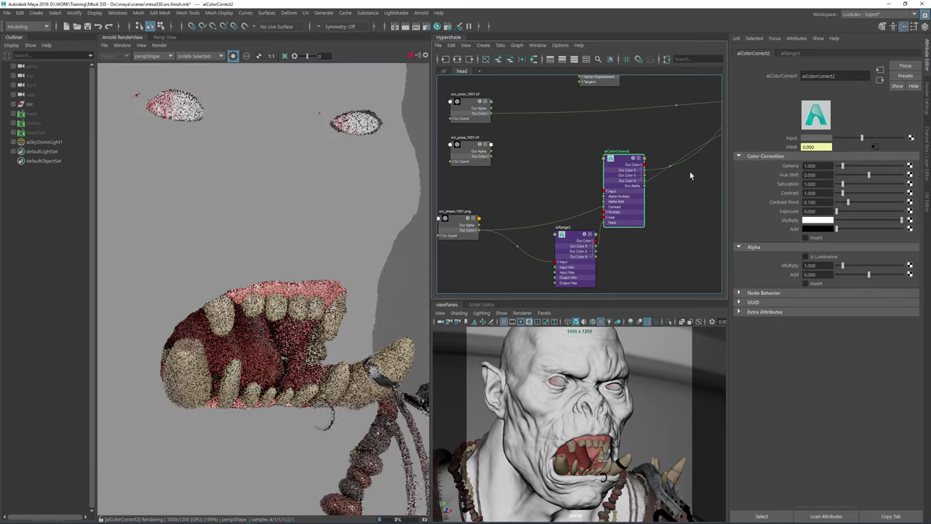
pyautogui.click(857, 221)
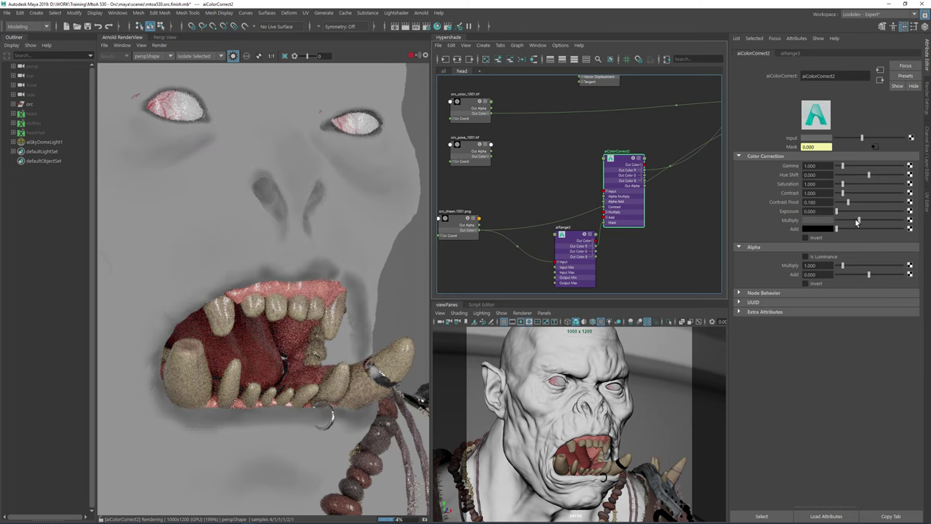
pyautogui.moveTo(856, 223); pyautogui.dragTo(836, 222)
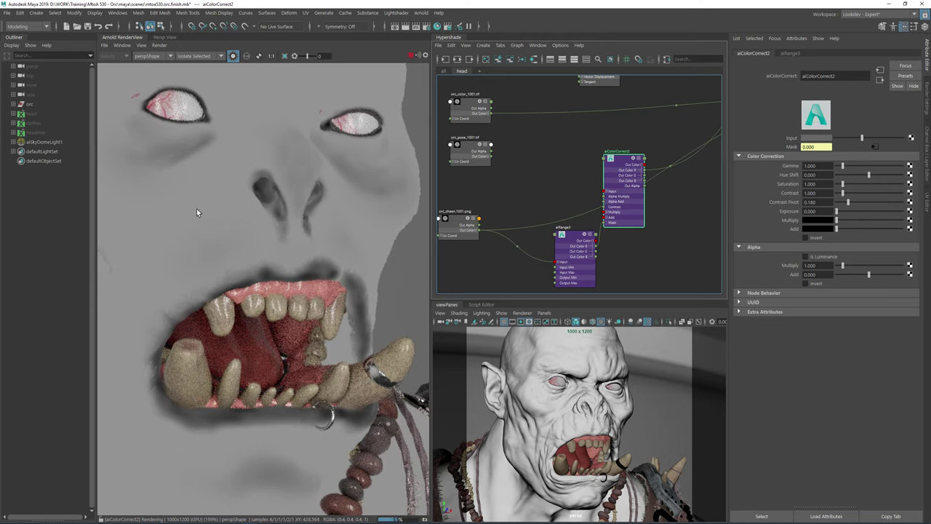
pyautogui.moveTo(196, 209); pyautogui.dragTo(225, 176, button='middle')
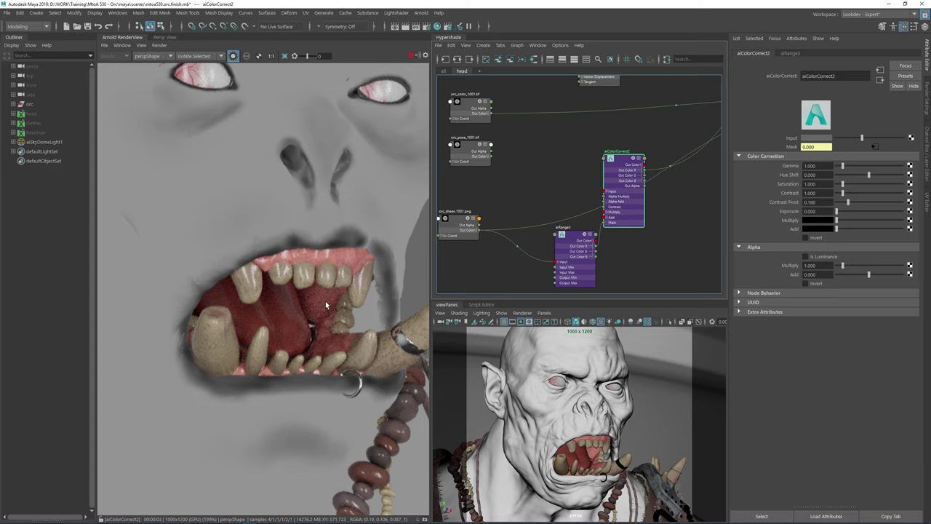
# - Enable Smoothstep on the aiRange node and set its Input Max to 0.85
pyautogui.keyDown('alt'); pyautogui.moveTo(500, 179); pyautogui.dragTo(544, 143, button='middle'); pyautogui.keyUp('alt')
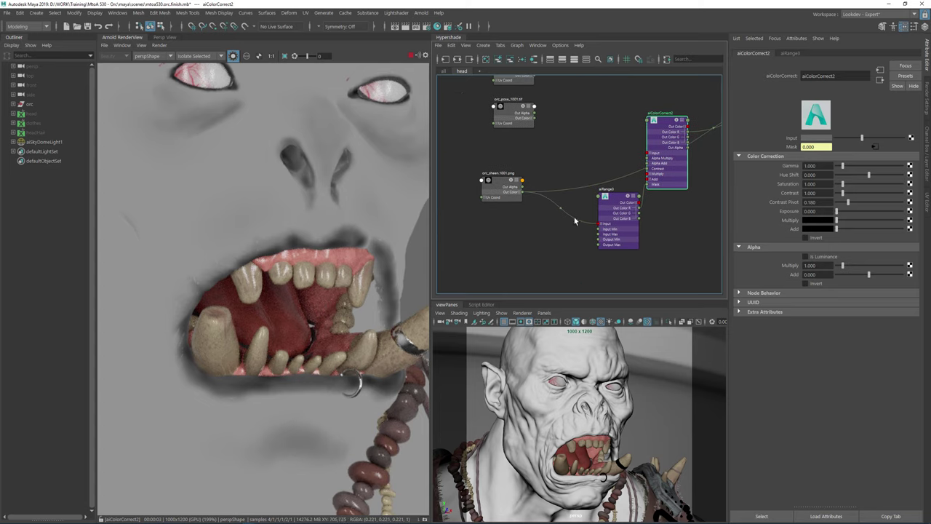
pyautogui.click(617, 206)
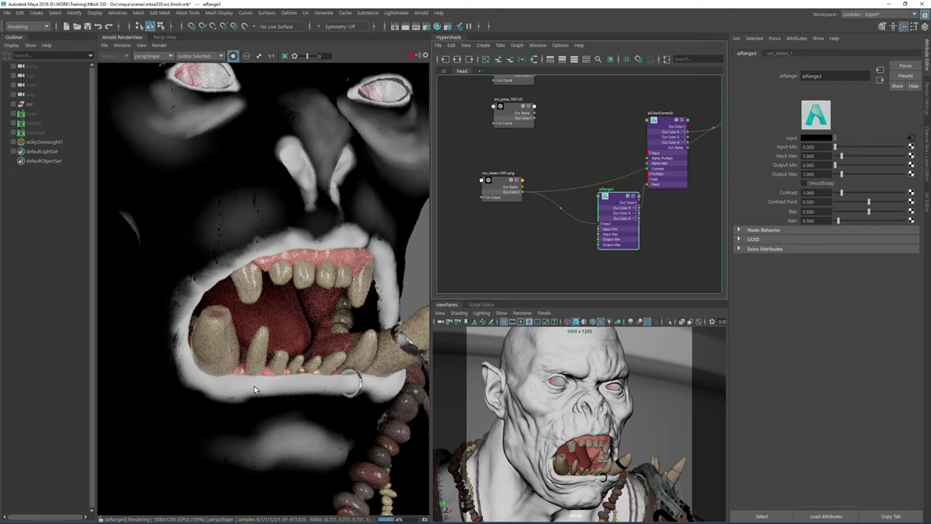
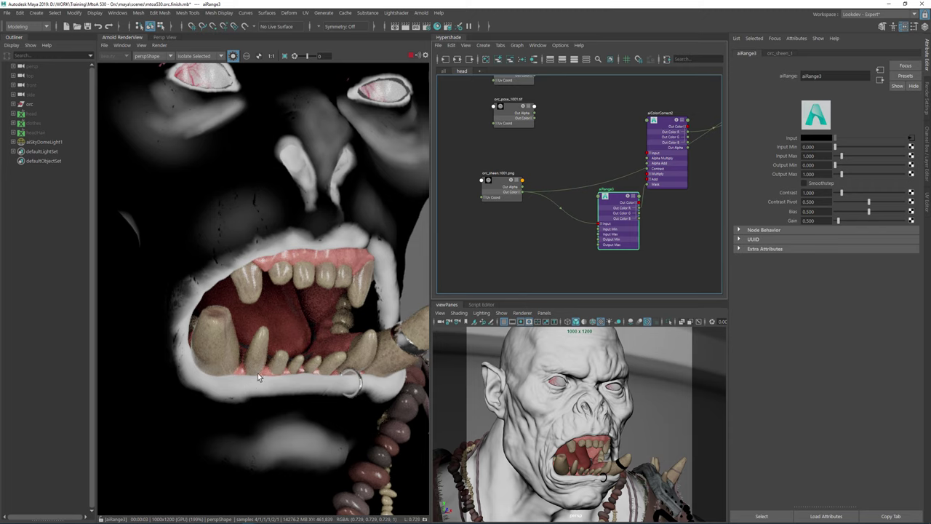
pyautogui.click(803, 182)
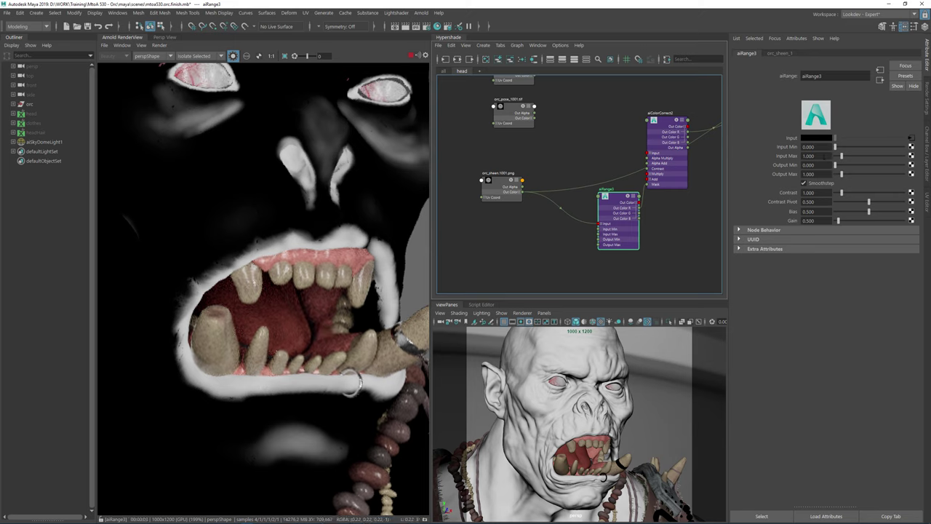
pyautogui.moveTo(825, 157); pyautogui.dragTo(773, 155)
pyautogui.write('.85')
pyautogui.press('Return')
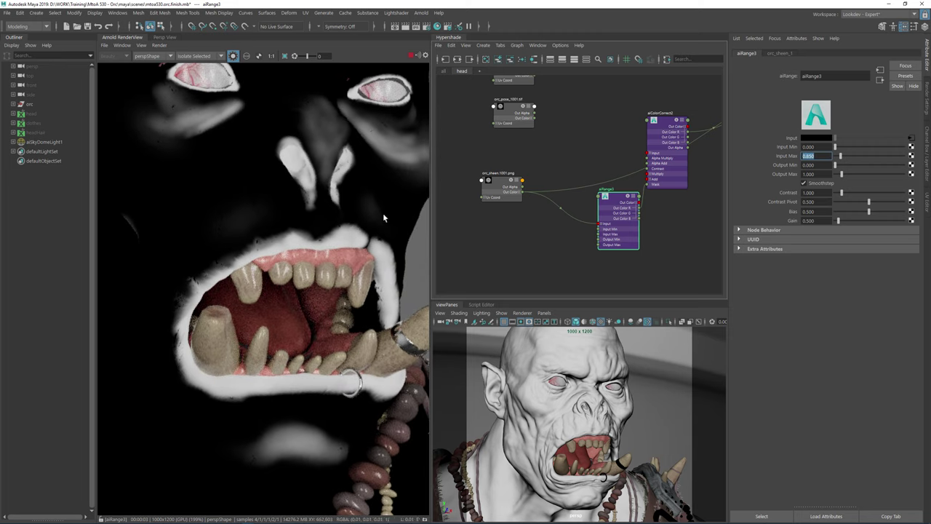
# - Check the adjusted aiRange mask and the isolated aiColorCorrect output over the whole head
pyautogui.click(547, 239)
pyautogui.click(631, 205)
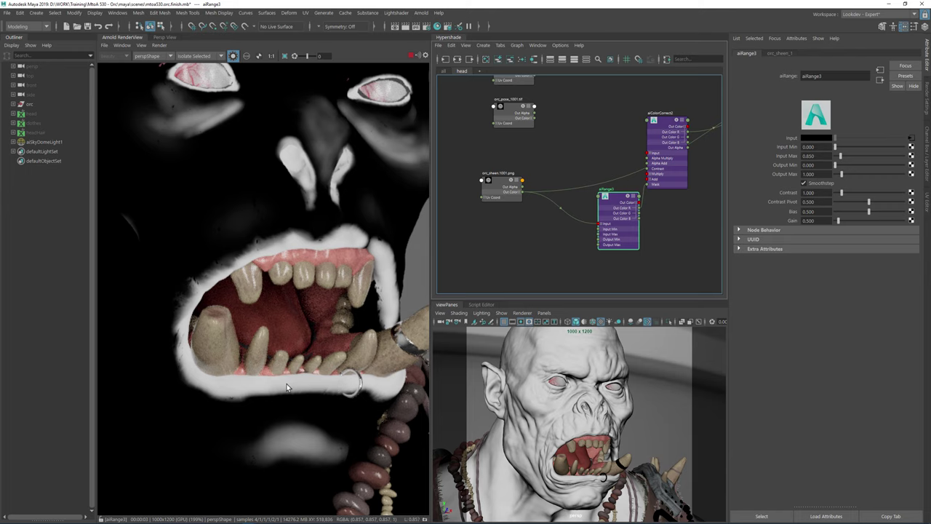
pyautogui.click(674, 133)
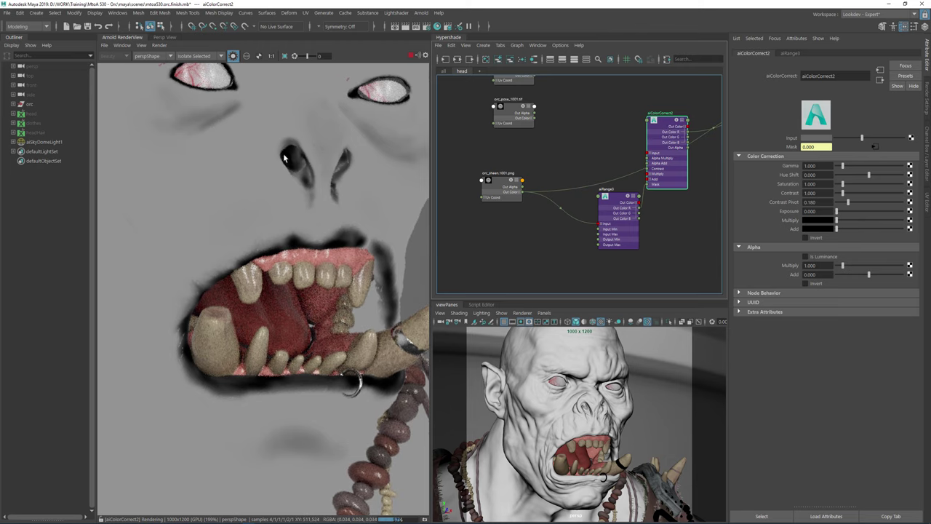
pyautogui.scroll(-4, 296, 248)
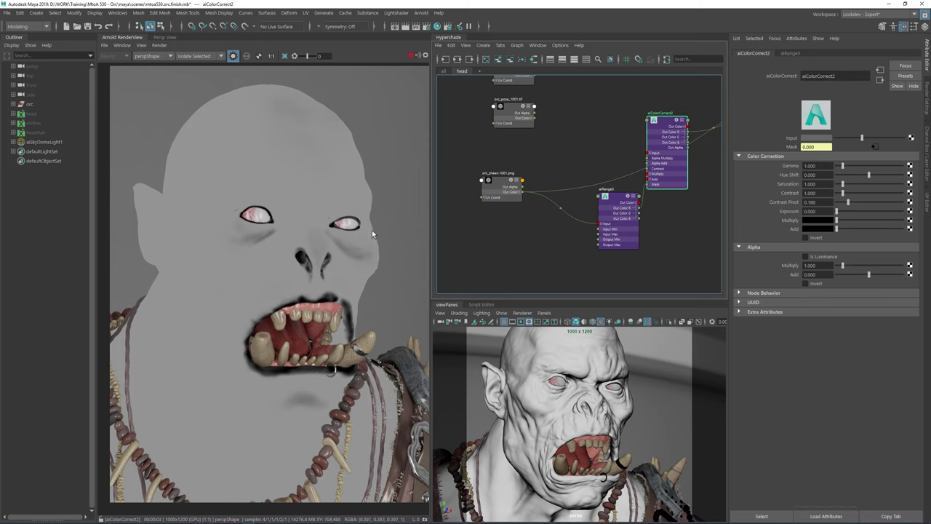
pyautogui.keyDown('alt'); pyautogui.moveTo(625, 237); pyautogui.dragTo(567, 240, button='middle'); pyautogui.keyUp('alt')
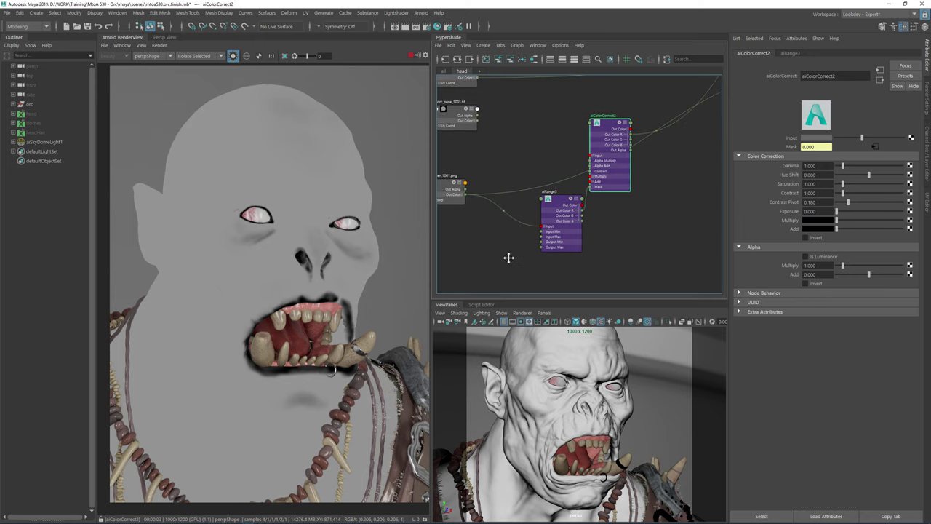
# - Turn off the isolated view to return to the shaded render, and render a cropped region over the lower lip
pyautogui.click(233, 56)
pyautogui.scroll(4, 327, 352)
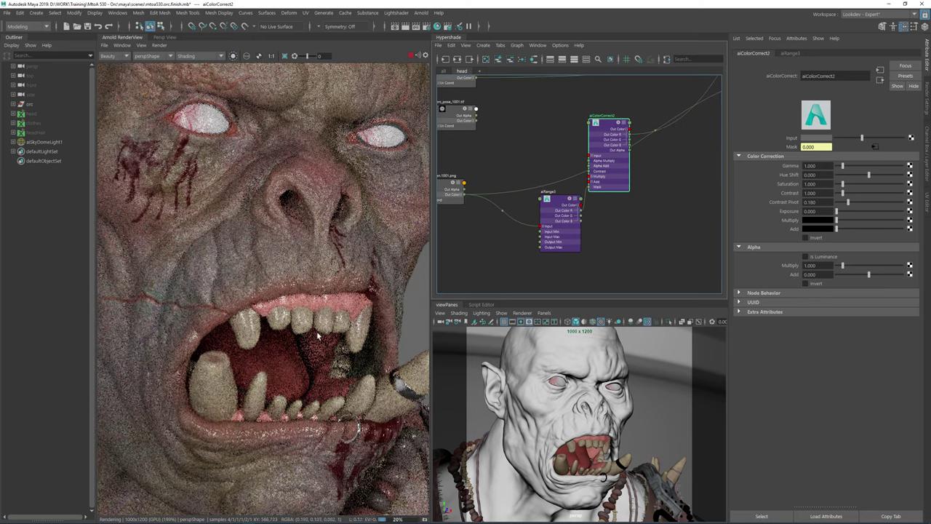
pyautogui.moveTo(308, 455); pyautogui.dragTo(338, 386, button='middle')
pyautogui.keyDown('shift'); pyautogui.moveTo(199, 323); pyautogui.dragTo(355, 408); pyautogui.keyUp('shift')
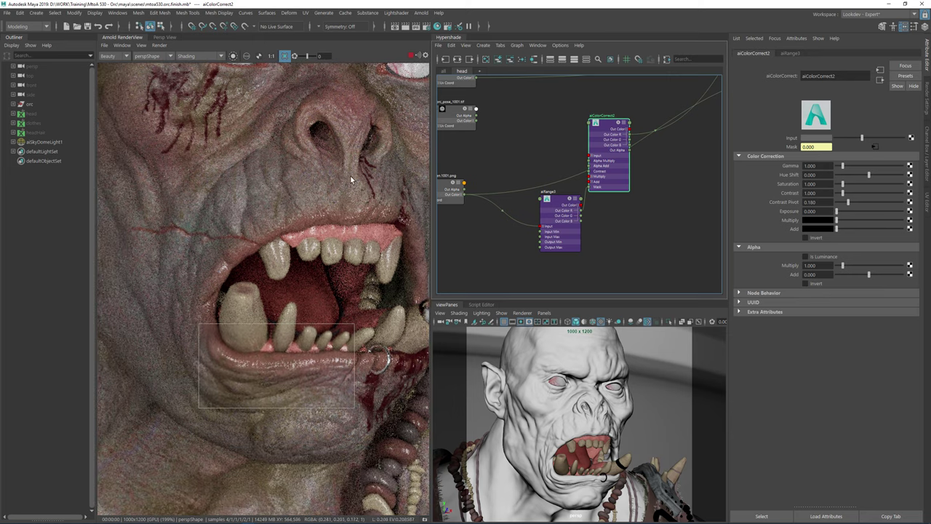
# - Redraw the render region over the bloody cheek and eye to check the skin's specular there
pyautogui.moveTo(289, 163); pyautogui.dragTo(229, 226, button='middle')
pyautogui.moveTo(230, 228); pyautogui.dragTo(348, 298)
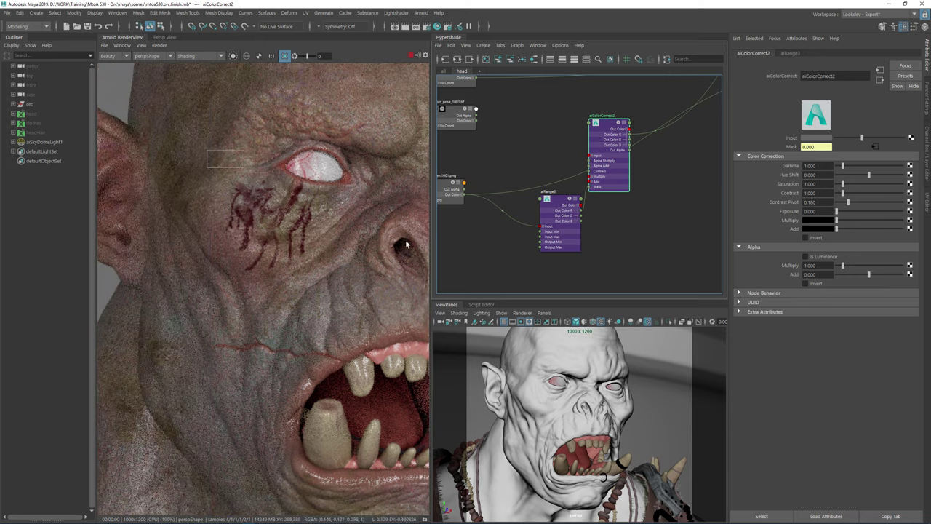
pyautogui.moveTo(405, 239); pyautogui.dragTo(207, 152)
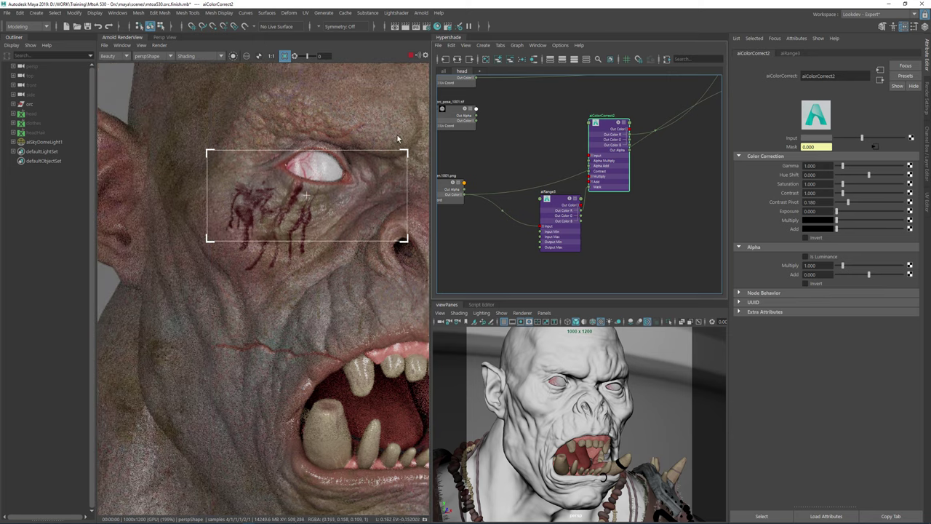
# - Enlarge the render region around the eye and bloody cheek and examine the skin's specular response up close
pyautogui.moveTo(406, 107); pyautogui.dragTo(204, 296)
pyautogui.scroll(2, 314, 212)
pyautogui.scroll(-1, 314, 213)
pyautogui.moveTo(306, 234); pyautogui.dragTo(289, 283, button='middle')
pyautogui.scroll(-3, 316, 273)
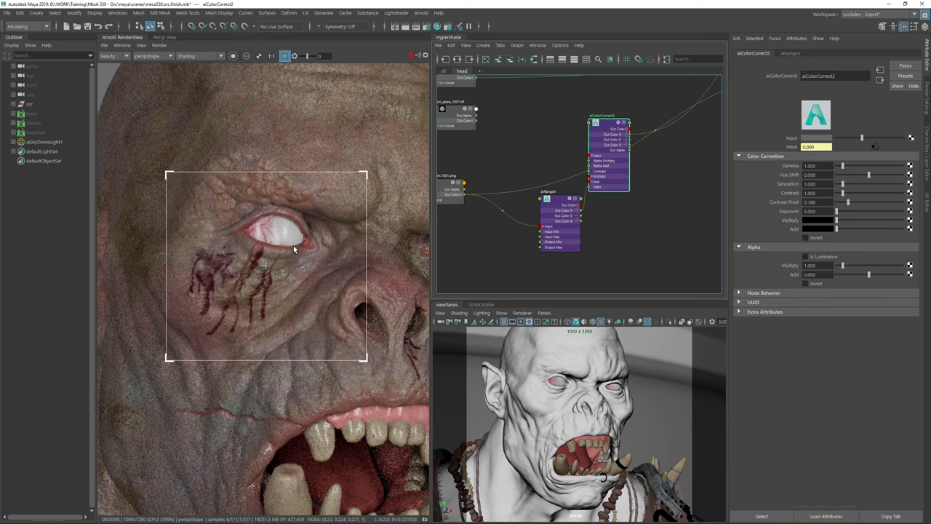
# - Isolate the aiRange3 mask in the render, keep Input Min at 0 and set Input Max to about 0.63
pyautogui.click(562, 209)
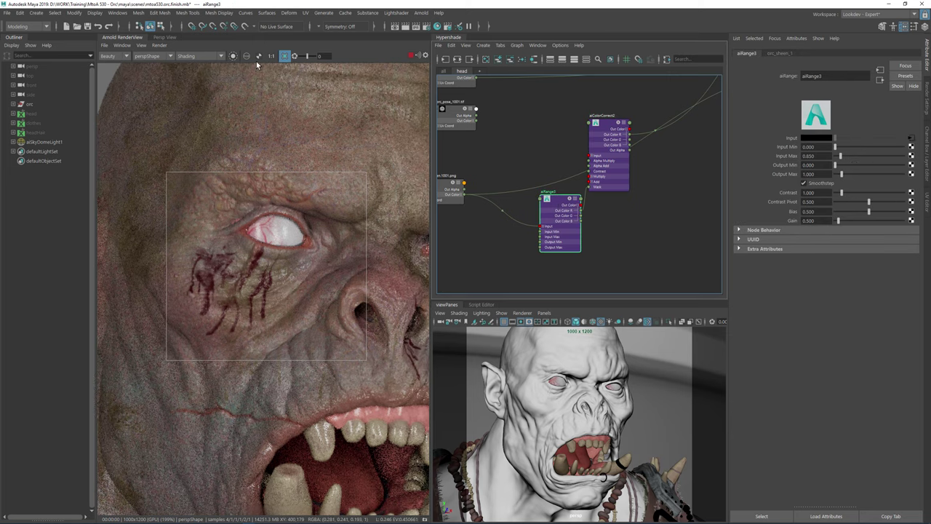
pyautogui.click(233, 56)
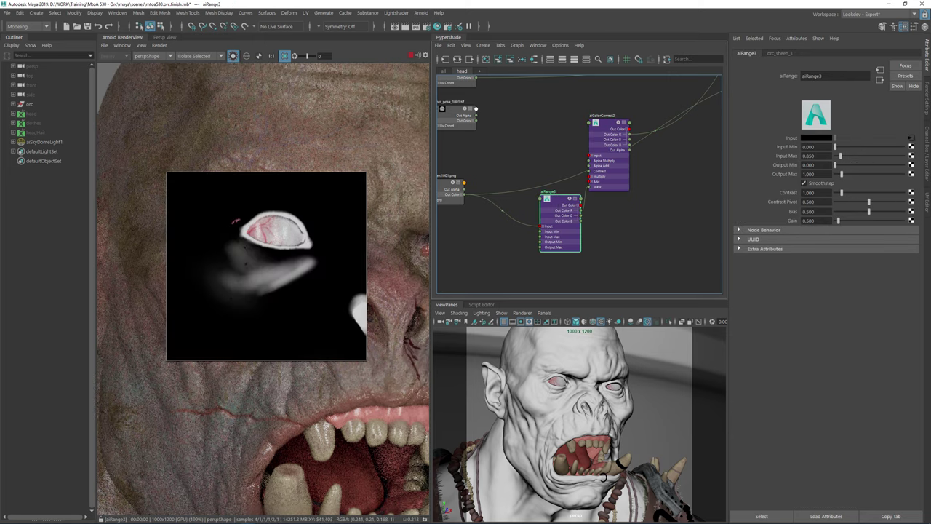
pyautogui.keyDown('ctrl'); pyautogui.moveTo(821, 147); pyautogui.dragTo(814, 148); pyautogui.keyUp('ctrl')
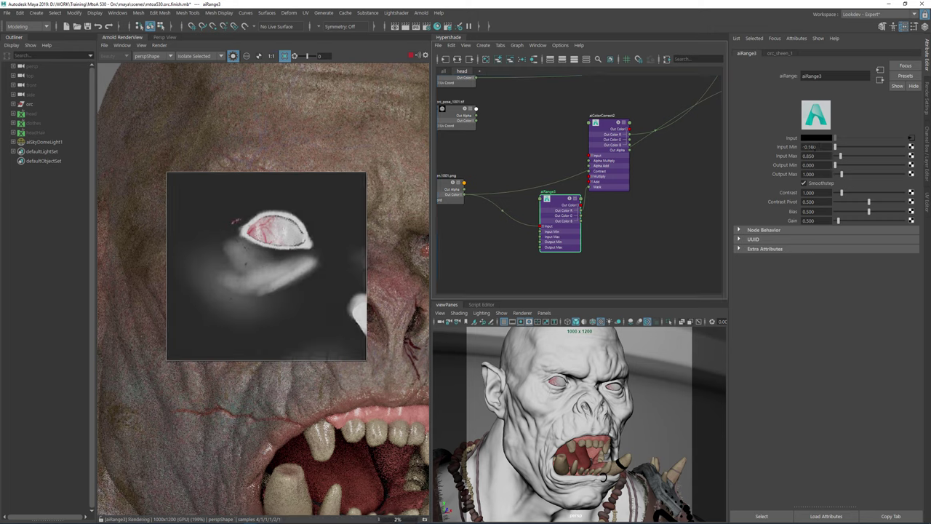
pyautogui.press('Return')
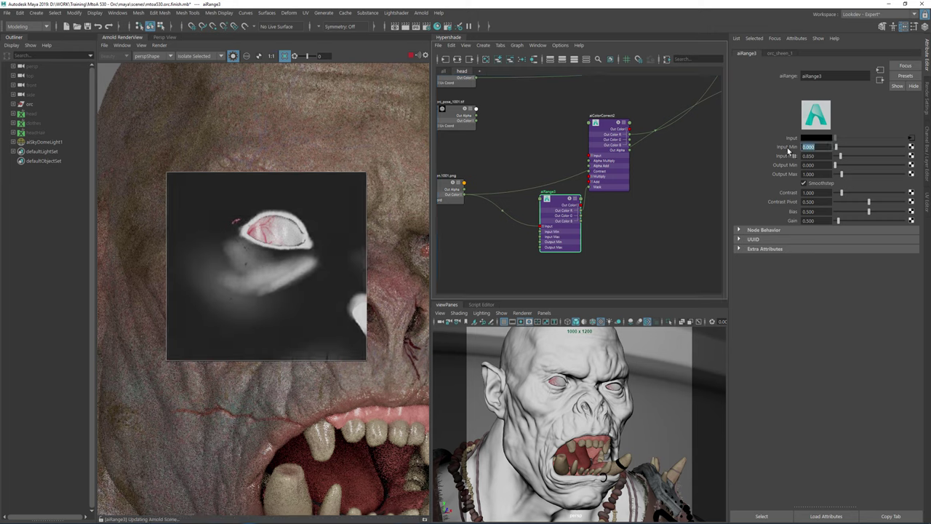
pyautogui.keyDown('ctrl'); pyautogui.moveTo(814, 157); pyautogui.dragTo(806, 156); pyautogui.keyUp('ctrl')
pyautogui.keyDown('shift'); pyautogui.click(336, 404); pyautogui.keyUp('shift')
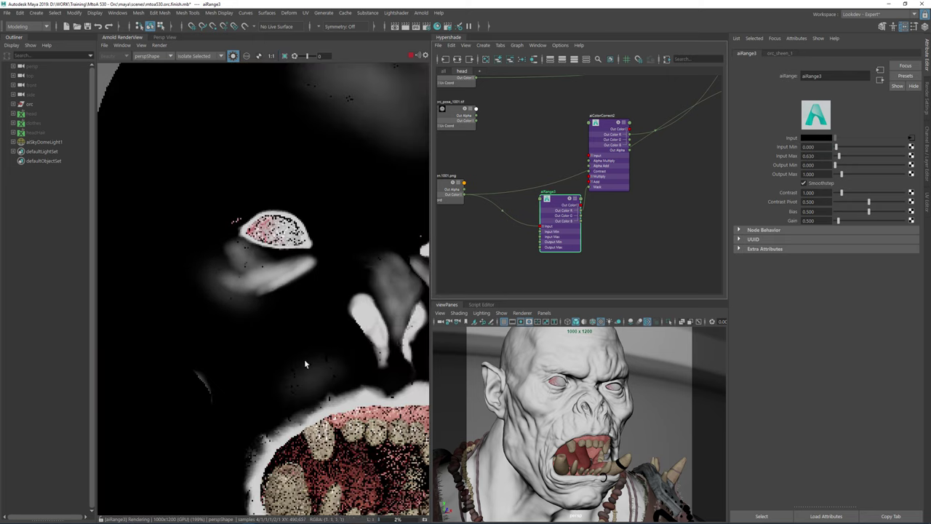
pyautogui.moveTo(335, 413); pyautogui.dragTo(256, 277, button='middle')
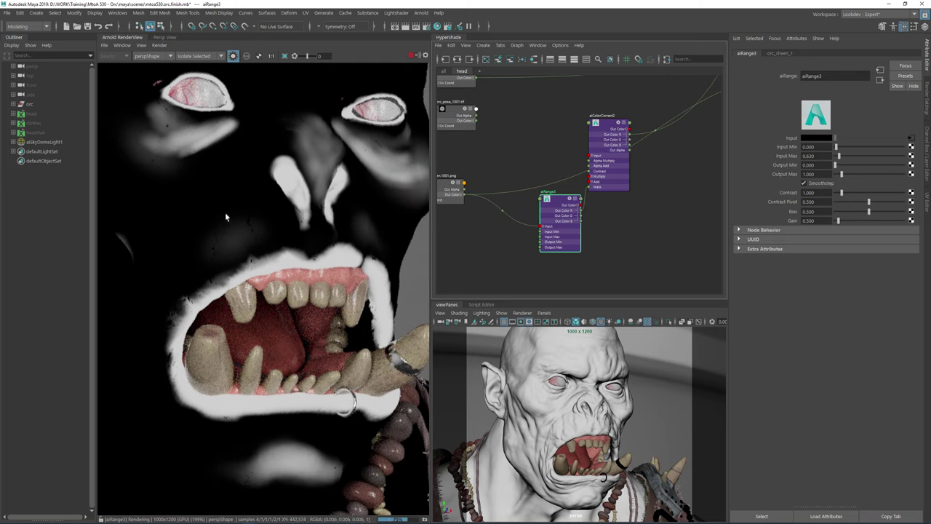
# - Return to the shaded render and check cropped regions over the eye and cheek, upper lip, mouth corner and lower lip
pyautogui.click(233, 56)
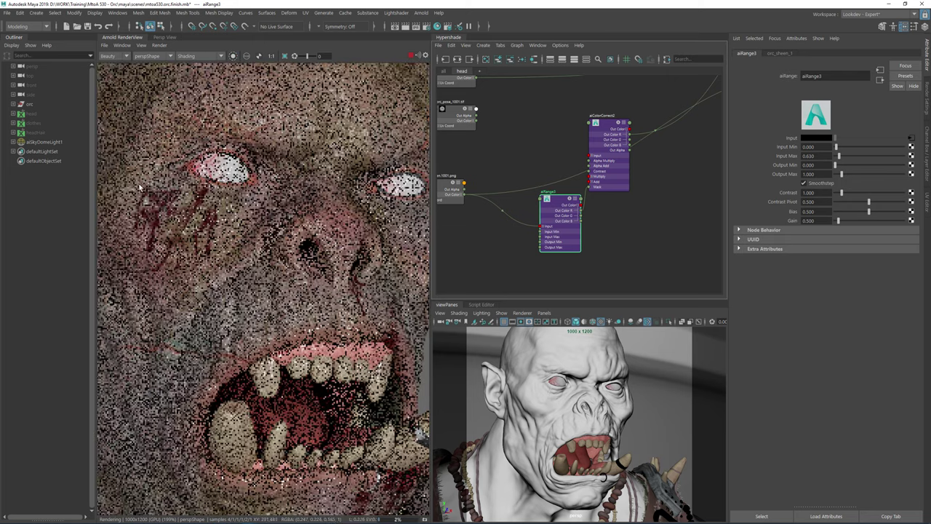
pyautogui.moveTo(124, 144); pyautogui.dragTo(294, 293)
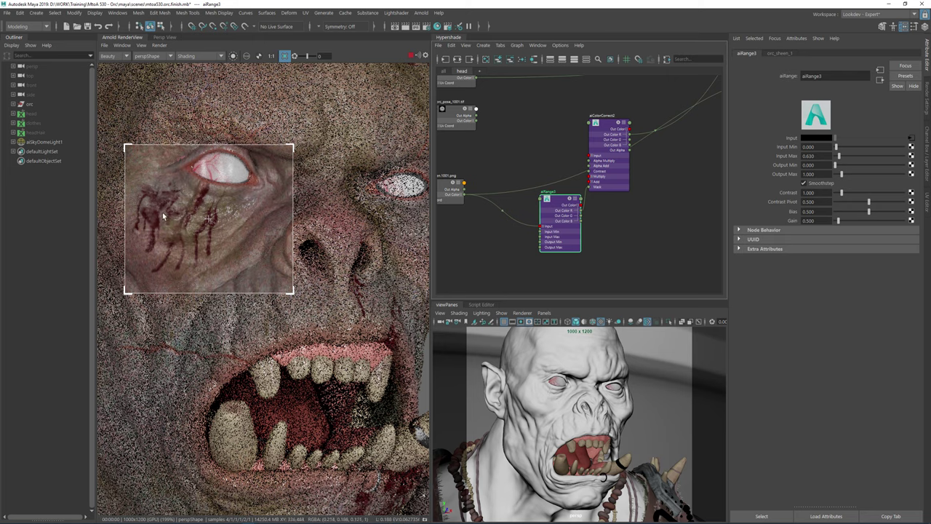
pyautogui.moveTo(212, 198); pyautogui.dragTo(188, 92, button='middle')
pyautogui.moveTo(231, 186); pyautogui.dragTo(382, 270)
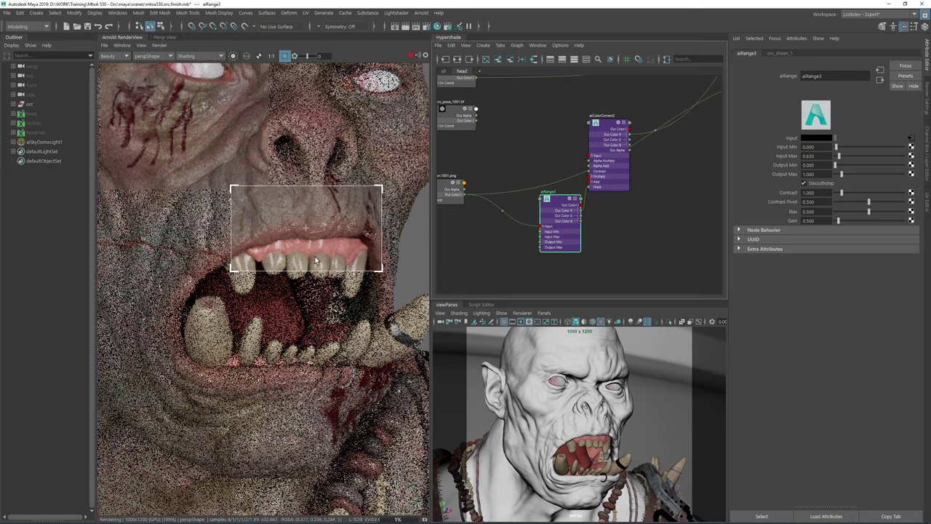
pyautogui.moveTo(128, 254); pyautogui.dragTo(216, 378)
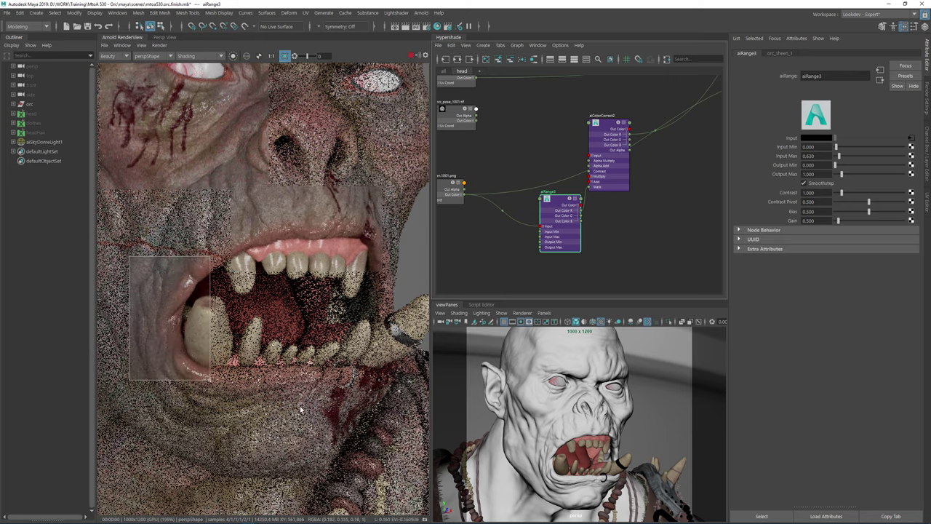
pyautogui.moveTo(164, 329); pyautogui.dragTo(394, 431)
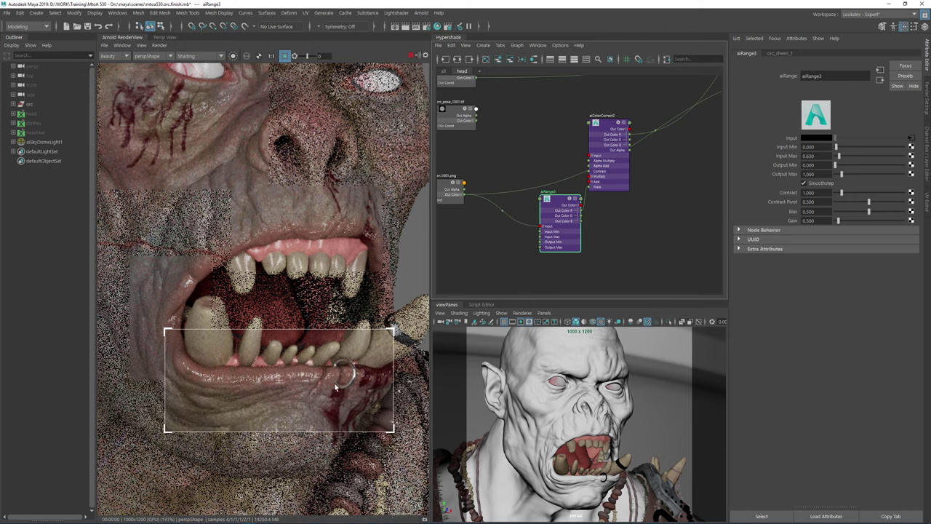
pyautogui.scroll(-2, 331, 391)
pyautogui.scroll(1, 324, 393)
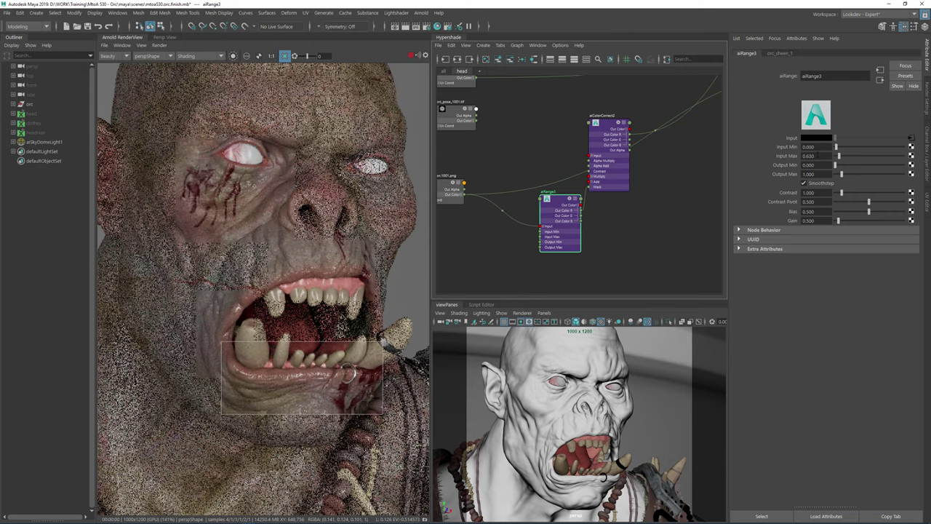
# - Set the aiRange3 Input Max to 0.7 and clear the crop region to render the full frame
pyautogui.click(818, 155)
pyautogui.click(281, 193)
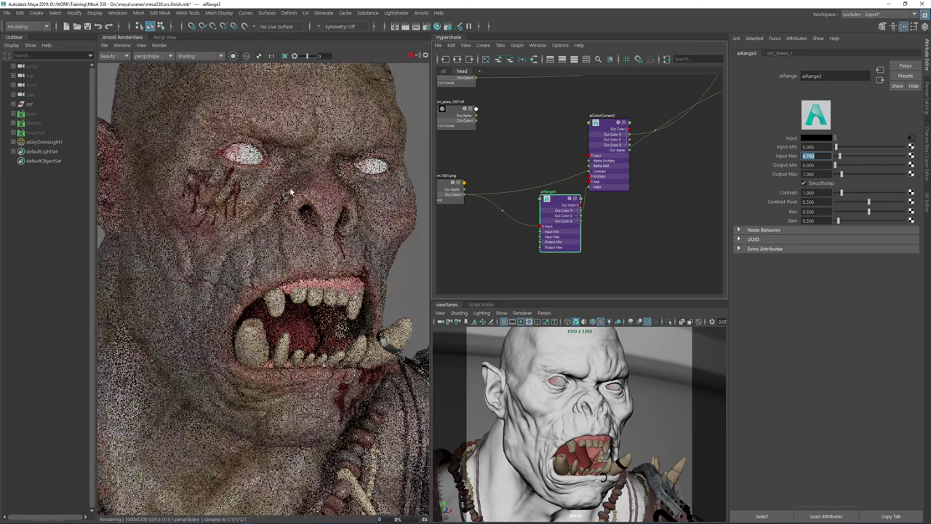
pyautogui.scroll(-1, 292, 194)
pyautogui.moveTo(292, 194); pyautogui.dragTo(264, 253, button='middle')
pyautogui.scroll(-2, 263, 252)
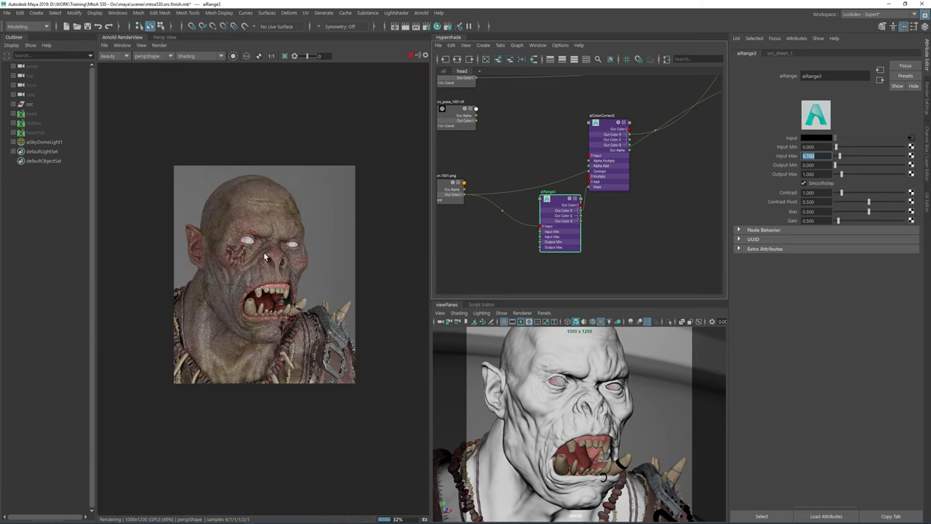
# - Examine the full shaded render of the head around the eyes, nostrils and lips
pyautogui.scroll(2, 265, 251)
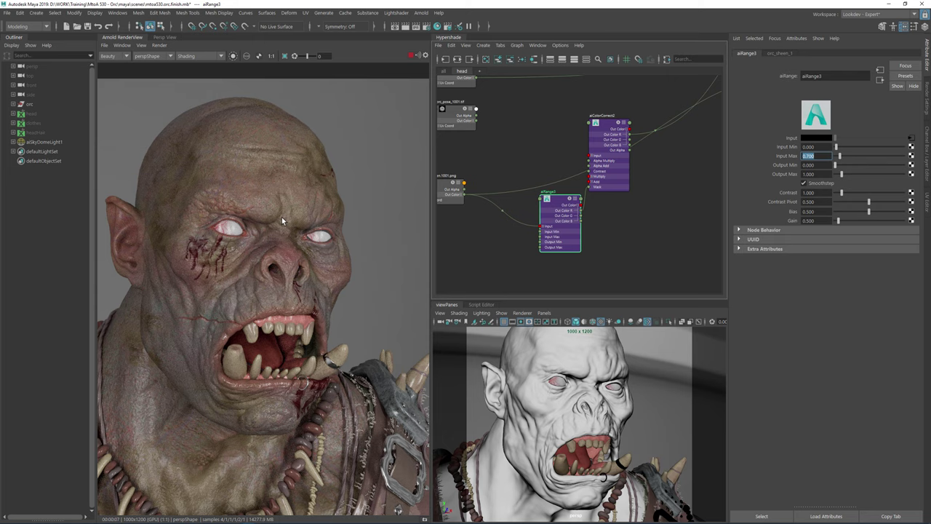
pyautogui.scroll(2, 281, 217)
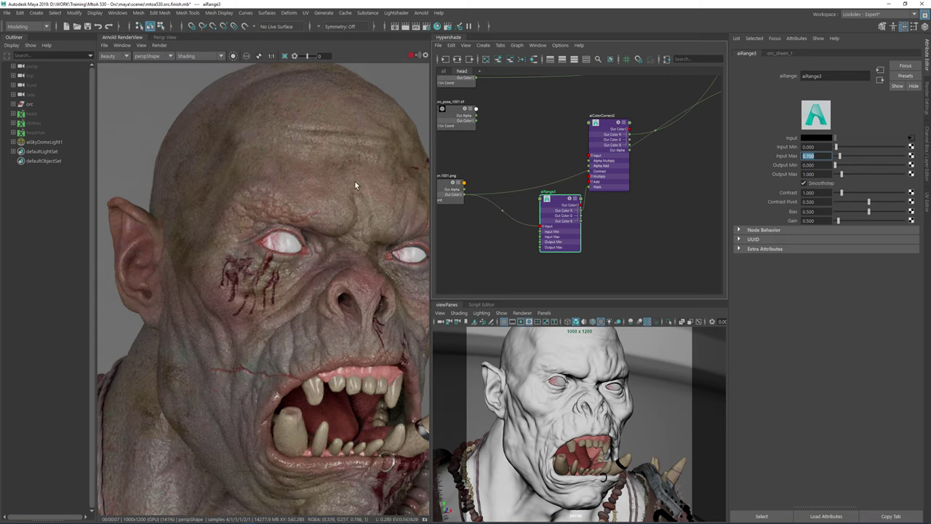
pyautogui.moveTo(355, 185); pyautogui.dragTo(243, 206, button='middle')
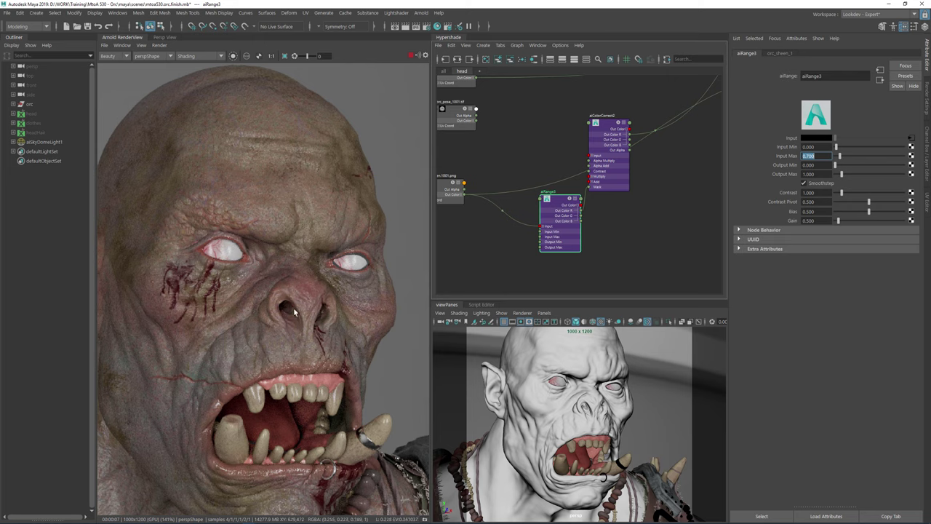
pyautogui.scroll(1, 267, 338)
pyautogui.moveTo(267, 337); pyautogui.dragTo(288, 218, button='middle')
pyautogui.scroll(-2, 288, 218)
# - Move the aiColorCorrect2 node lower in the graph and collapse it to free space beside the file textures
pyautogui.keyDown('alt'); pyautogui.moveTo(540, 112); pyautogui.dragTo(524, 214, button='middle'); pyautogui.keyUp('alt')
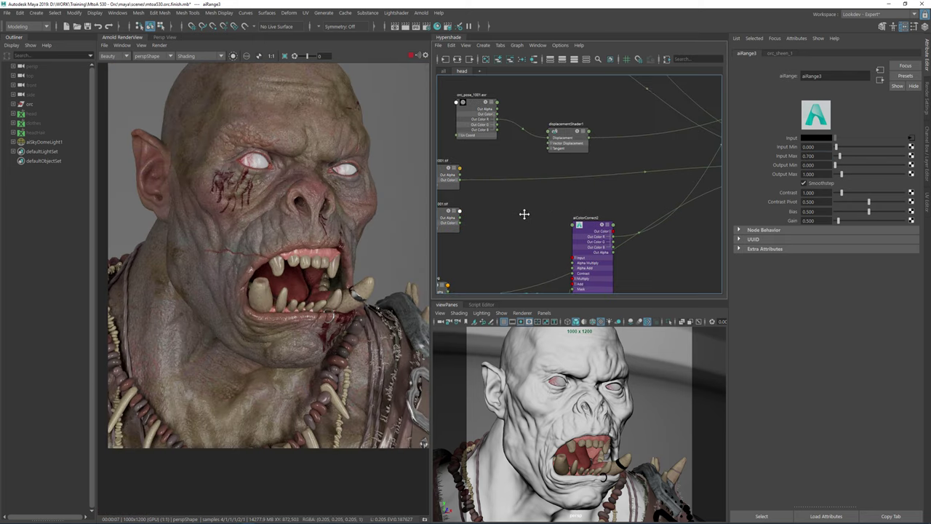
pyautogui.scroll(-2, 548, 204)
pyautogui.moveTo(586, 221); pyautogui.dragTo(606, 289)
pyautogui.press('1')
pyautogui.scroll(2, 470, 216)
# - Add an aiNormalMap node beside the orc_pose_1001.tif texture and connect the texture's Out Color to its Input
pyautogui.click(470, 215)
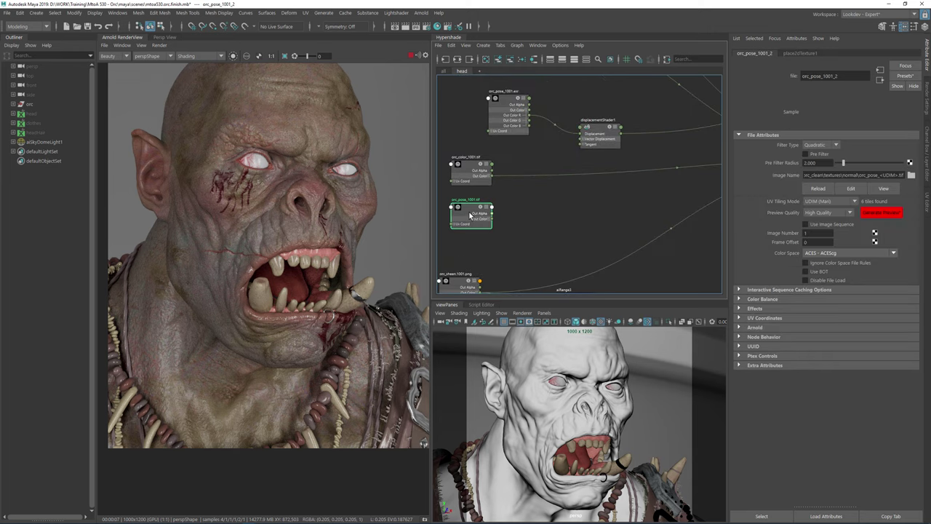
pyautogui.keyDown('alt'); pyautogui.moveTo(564, 207); pyautogui.dragTo(569, 227, button='middle'); pyautogui.keyUp('alt')
pyautogui.click(570, 227)
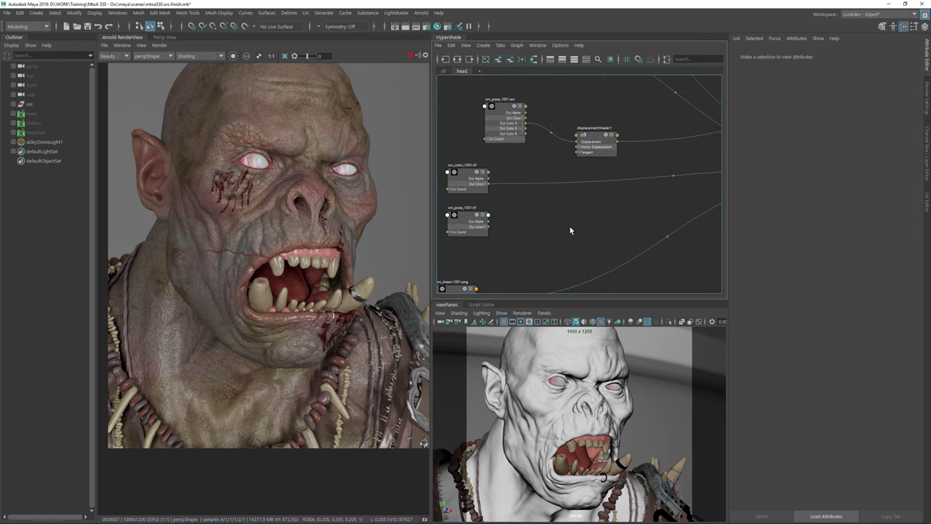
pyautogui.press('Tab')
pyautogui.write('ainor')
pyautogui.press('Down')
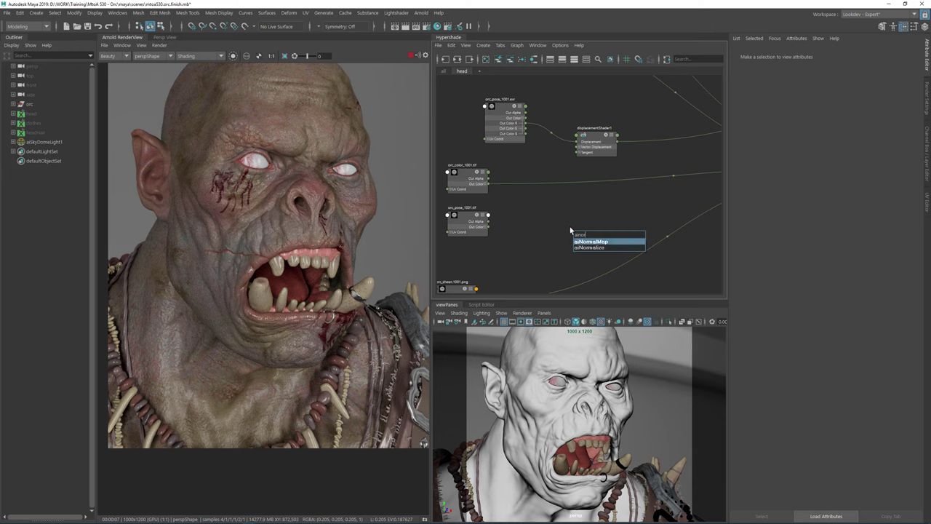
pyautogui.press('Return')
pyautogui.scroll(2, 545, 232)
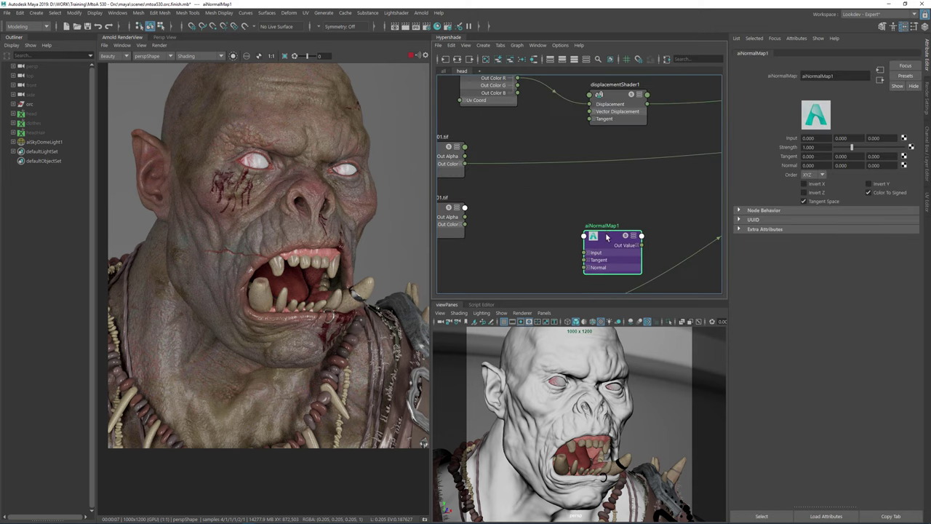
pyautogui.moveTo(604, 235); pyautogui.dragTo(592, 208)
pyautogui.keyDown('alt'); pyautogui.moveTo(501, 215); pyautogui.dragTo(560, 211, button='middle'); pyautogui.keyUp('alt')
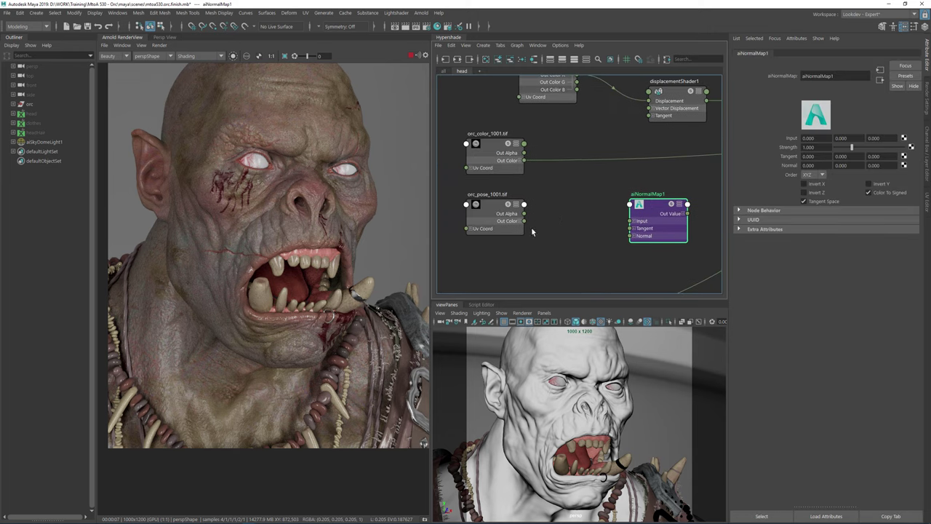
pyautogui.moveTo(524, 221); pyautogui.dragTo(632, 220)
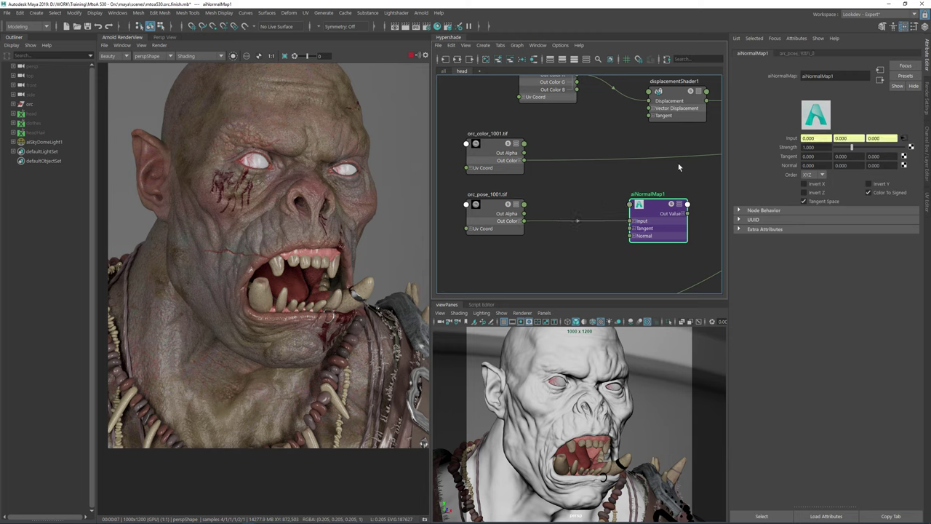
# - Connect the aiNormalMap's Out Value to the Normal Camera input of the skin shader
pyautogui.keyDown('alt'); pyautogui.moveTo(663, 180); pyautogui.dragTo(518, 194, button='middle'); pyautogui.keyUp('alt')
pyautogui.click(542, 227)
pyautogui.scroll(-5, 683, 203)
pyautogui.keyDown('alt'); pyautogui.moveTo(667, 220); pyautogui.dragTo(485, 262, button='middle'); pyautogui.keyUp('alt')
pyautogui.scroll(5, 588, 228)
pyautogui.click(523, 193)
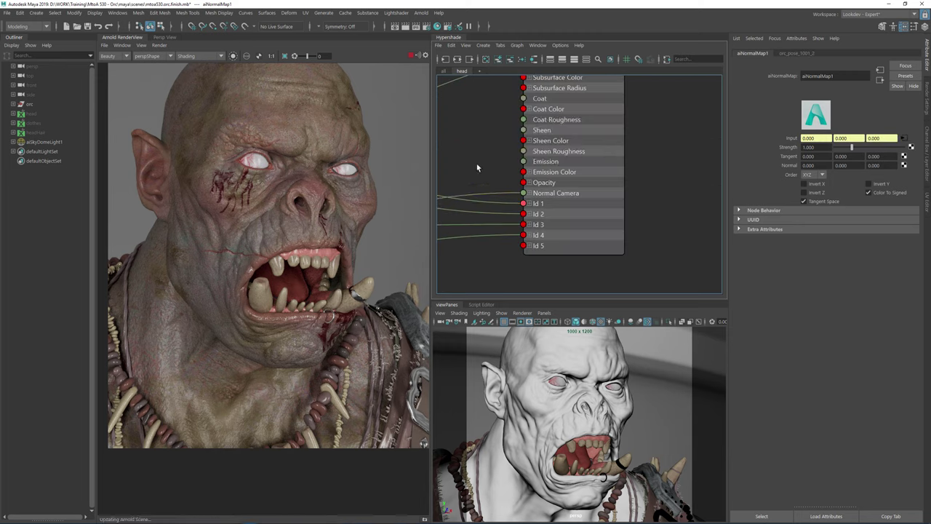
pyautogui.keyDown('alt'); pyautogui.moveTo(477, 168); pyautogui.dragTo(621, 140, button='middle'); pyautogui.keyUp('alt')
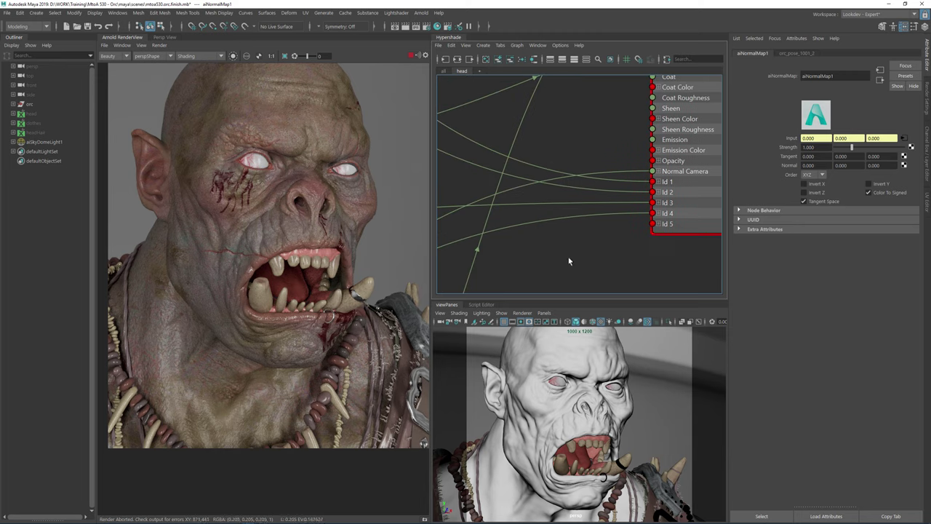
pyautogui.keyDown('alt'); pyautogui.moveTo(569, 259); pyautogui.dragTo(639, 241, button='middle'); pyautogui.keyUp('alt')
pyautogui.scroll(-2, 639, 241)
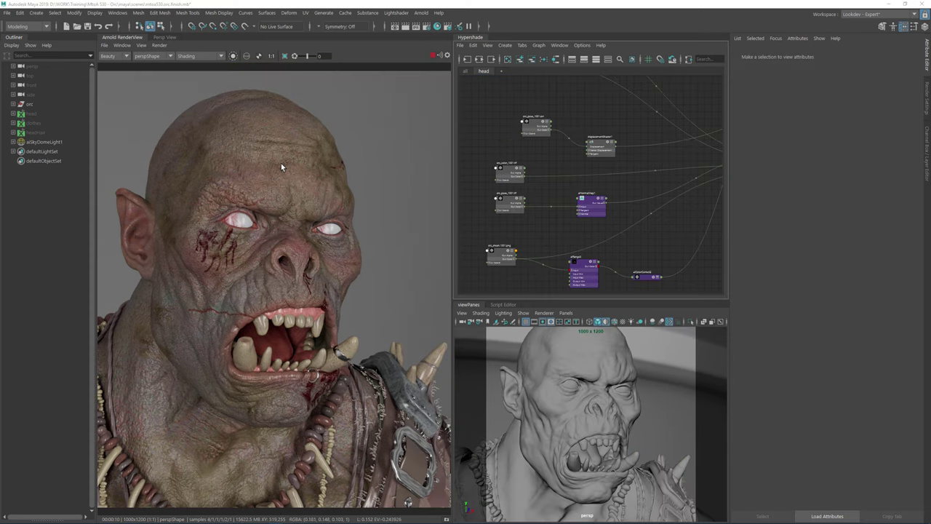
# - Examine the normal-mapped skin detail on the face, mouth and forehead in the render, along with the aiNormalMap connections
pyautogui.scroll(1, 218, 169)
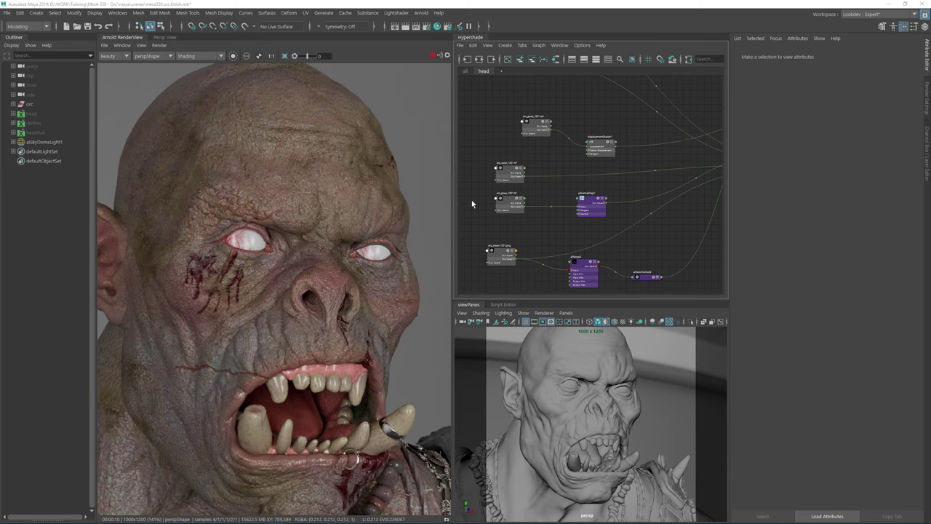
pyautogui.scroll(1, 604, 218)
pyautogui.scroll(1, 521, 192)
pyautogui.keyDown('alt'); pyautogui.moveTo(522, 192); pyautogui.dragTo(568, 162, button='middle'); pyautogui.keyUp('alt')
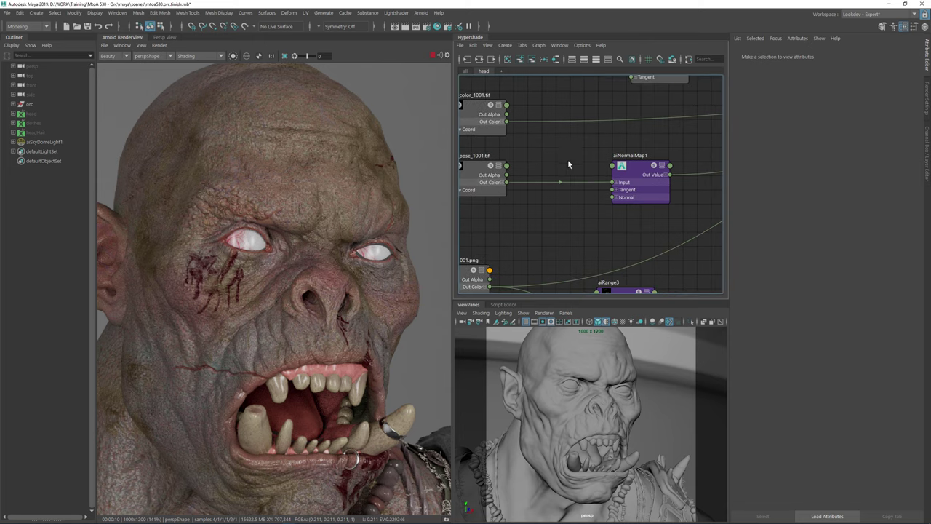
pyautogui.scroll(1, 319, 372)
pyautogui.scroll(1, 267, 410)
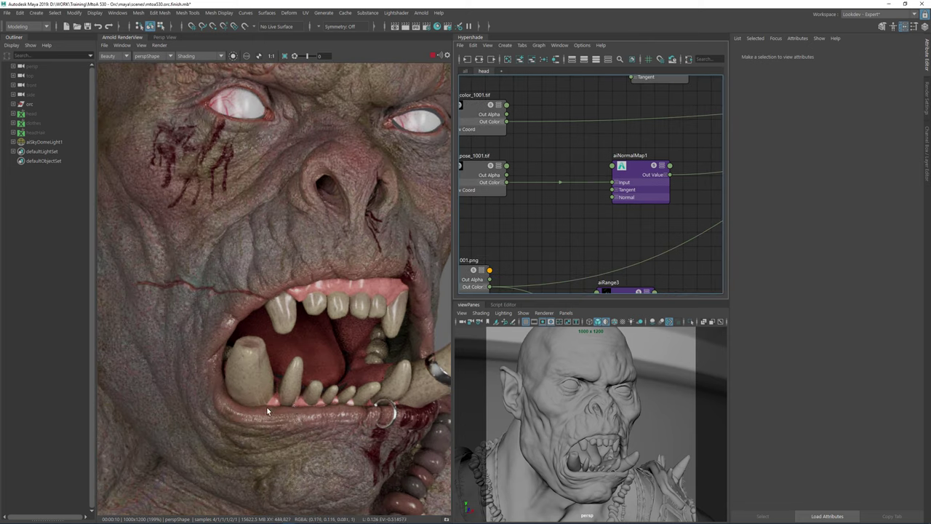
pyautogui.moveTo(333, 204); pyautogui.dragTo(288, 260, button='middle')
pyautogui.moveTo(287, 152); pyautogui.dragTo(356, 221, button='middle')
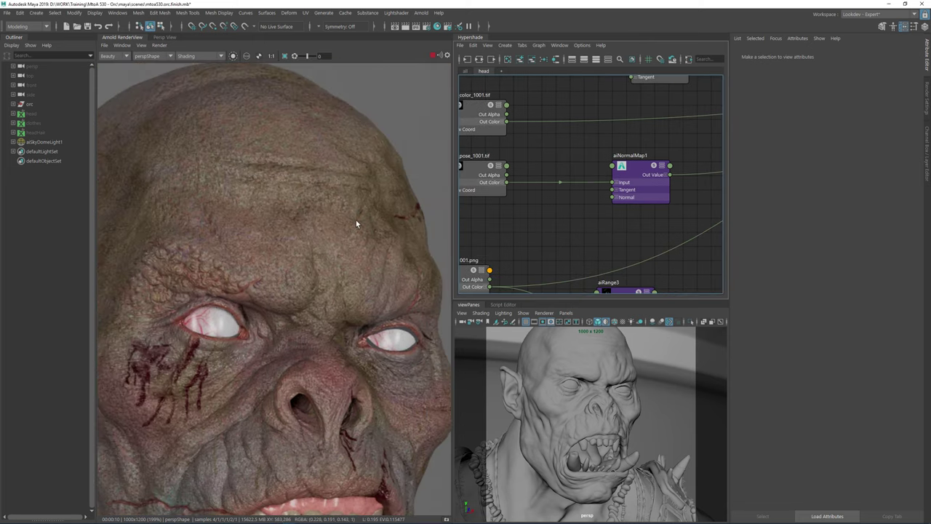
# - Crop the render to the forehead and set the aiNormalMap Strength to 0 to compare the skin without normal detail
pyautogui.moveTo(439, 153); pyautogui.dragTo(259, 293)
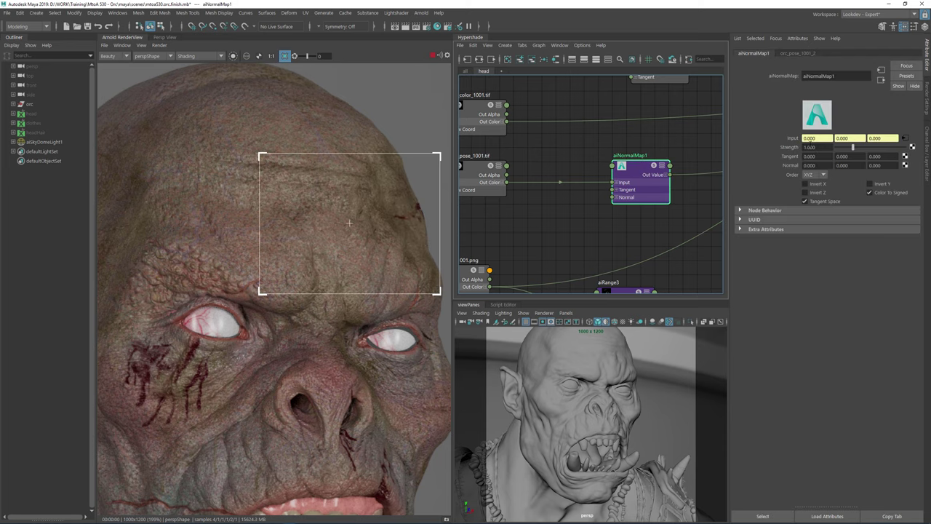
pyautogui.moveTo(825, 148); pyautogui.dragTo(795, 150)
pyautogui.write('0')
pyautogui.press('Return')
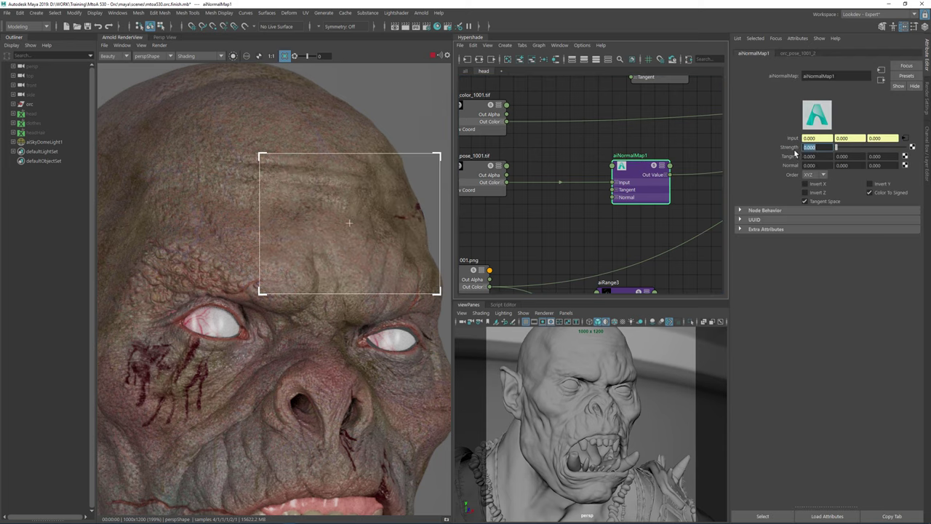
pyautogui.moveTo(337, 230); pyautogui.dragTo(319, 74, button='middle')
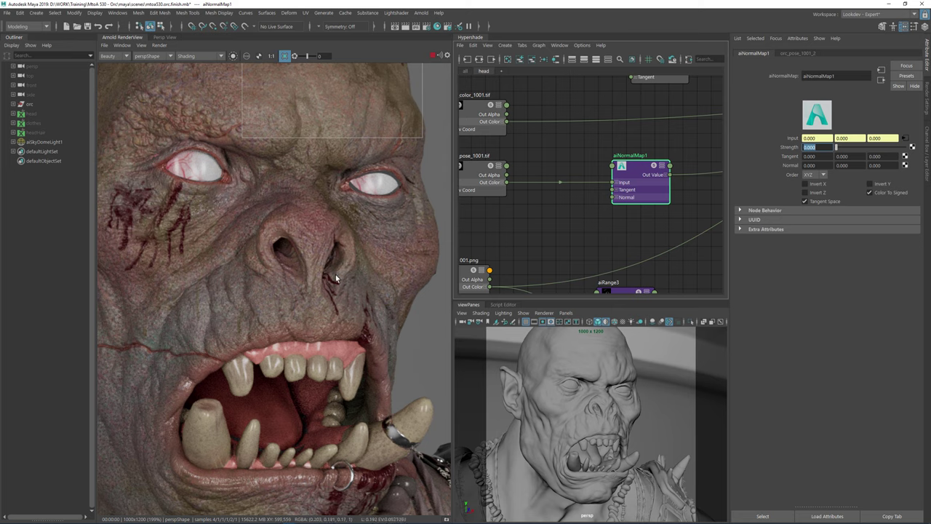
# - Crop the render to the nose and adjacent cheek, and try aiNormalMap Strength values of 0.1 and 0.2, keeping 0.2
pyautogui.keyDown('shift'); pyautogui.click(335, 274); pyautogui.keyUp('shift')
pyautogui.moveTo(416, 229); pyautogui.dragTo(371, 186, button='middle')
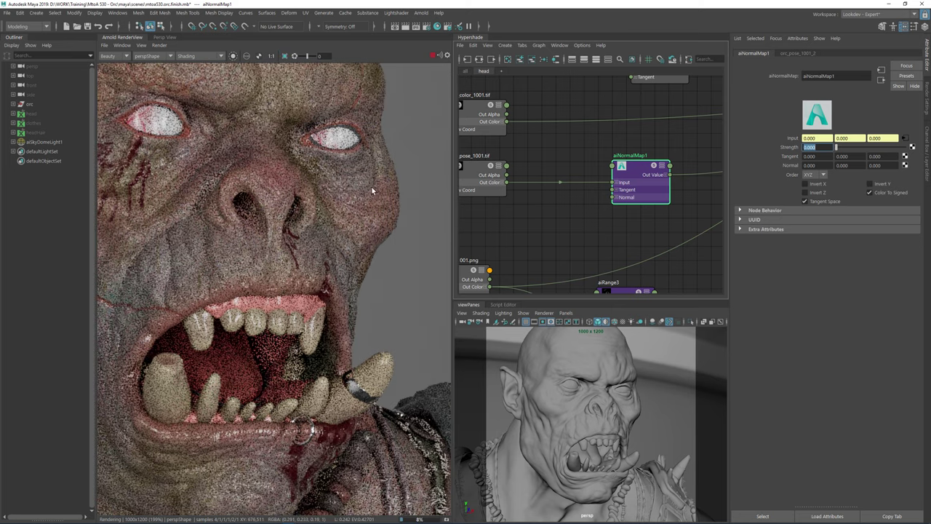
pyautogui.click(284, 55)
pyautogui.moveTo(426, 140); pyautogui.dragTo(231, 295)
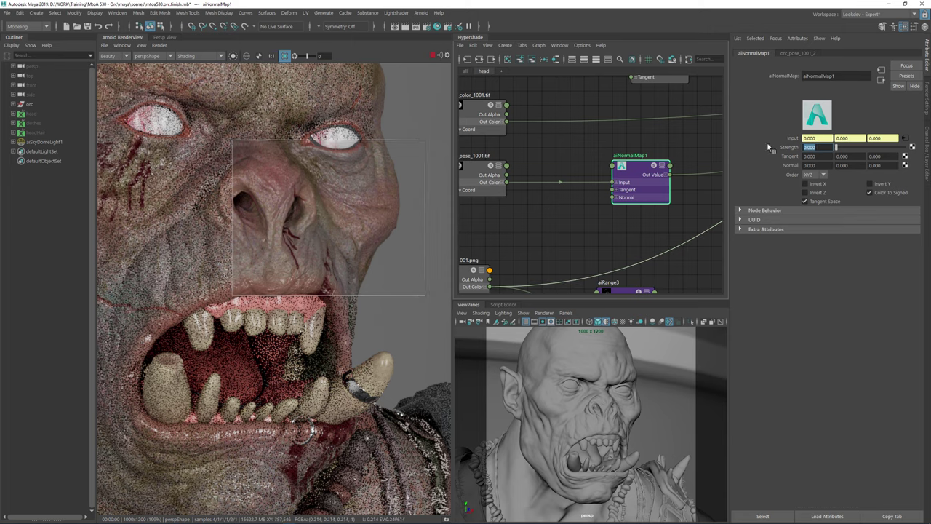
pyautogui.write('0.1')
pyautogui.press('Return')
pyautogui.write('0.2')
pyautogui.press('Return')
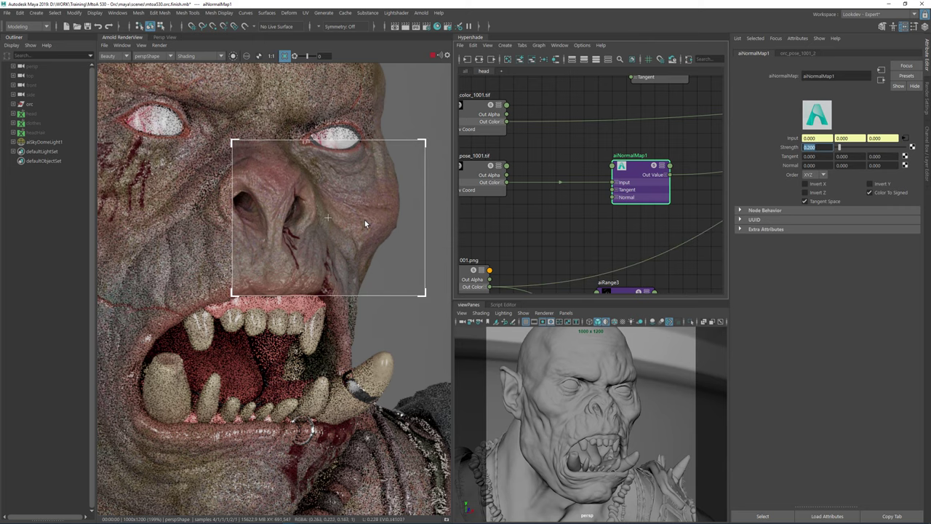
# - Examine the skin highlights on the scratched cheek, upper lip and lower lip in cropped renders, and inspect the orc_color_1001.tif specular texture
pyautogui.scroll(-2, 365, 220)
pyautogui.scroll(1, 267, 202)
pyautogui.moveTo(172, 153); pyautogui.dragTo(291, 258)
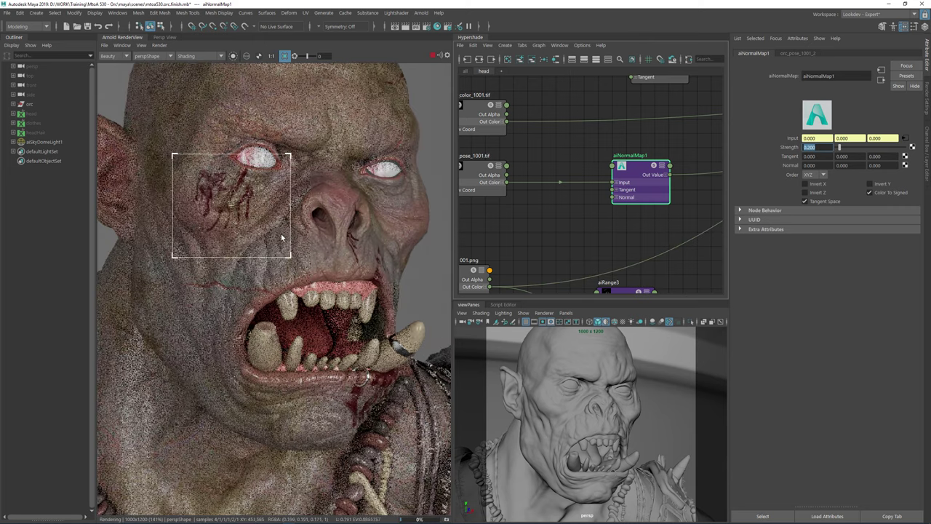
pyautogui.click(610, 247)
pyautogui.scroll(-2, 591, 231)
pyautogui.moveTo(591, 231); pyautogui.dragTo(553, 269, button='middle')
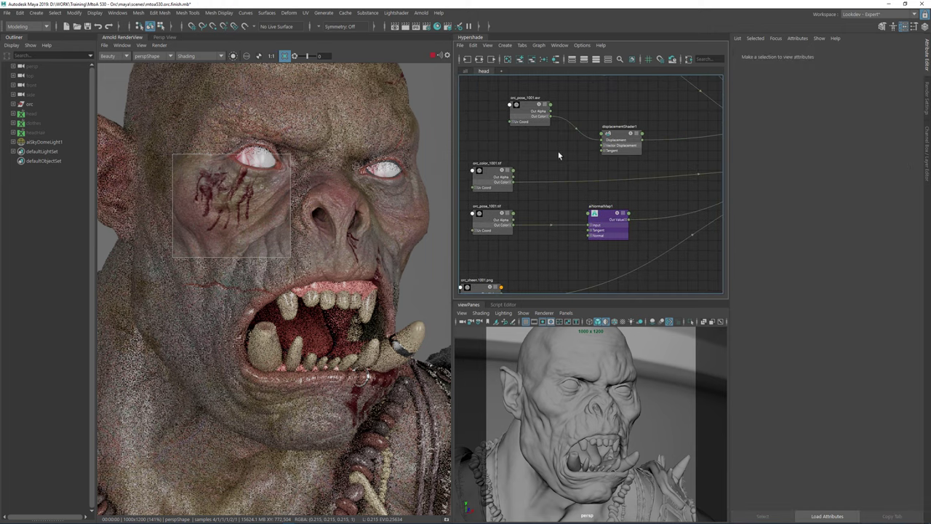
pyautogui.scroll(-2, 572, 155)
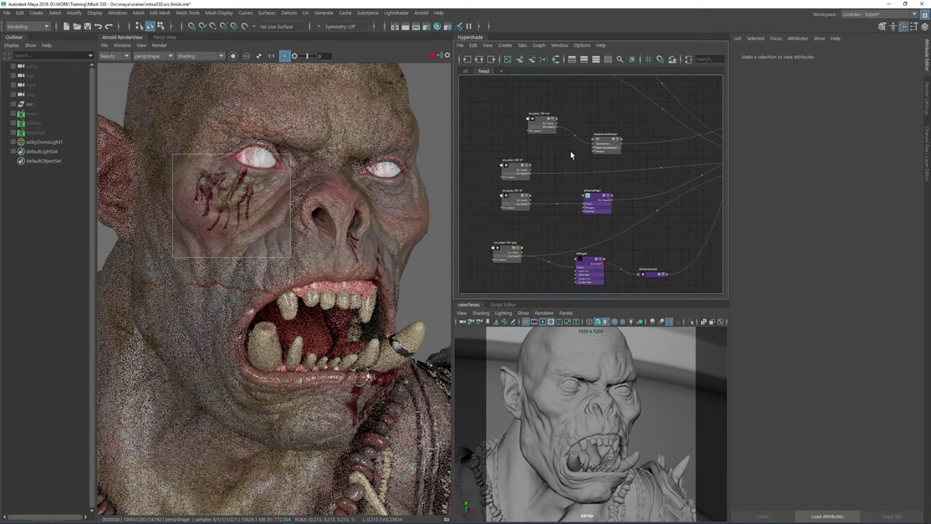
pyautogui.click(515, 173)
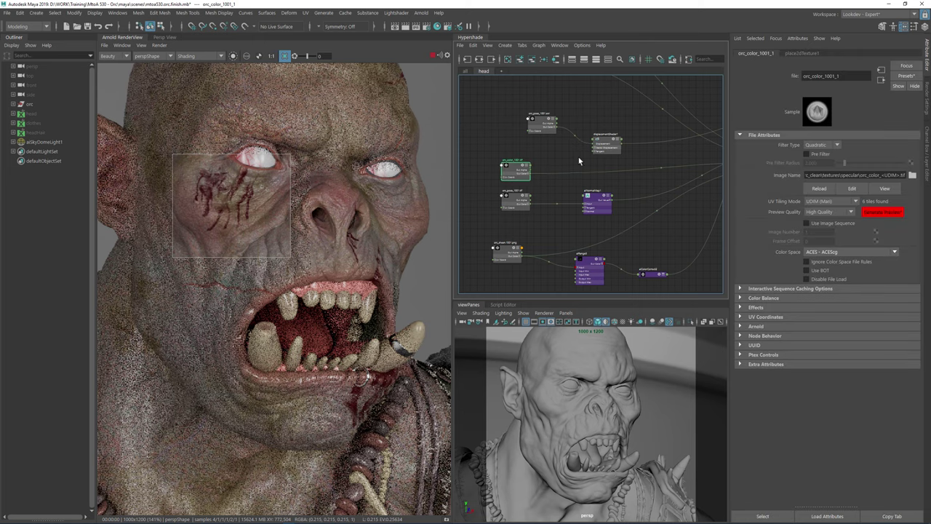
pyautogui.scroll(2, 349, 277)
pyautogui.moveTo(212, 226); pyautogui.dragTo(380, 306)
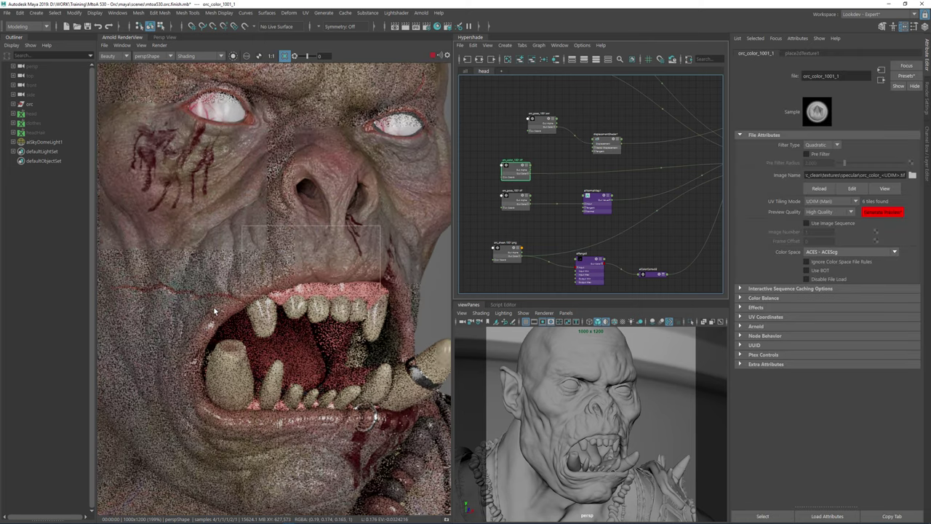
pyautogui.moveTo(192, 379); pyautogui.dragTo(351, 452)
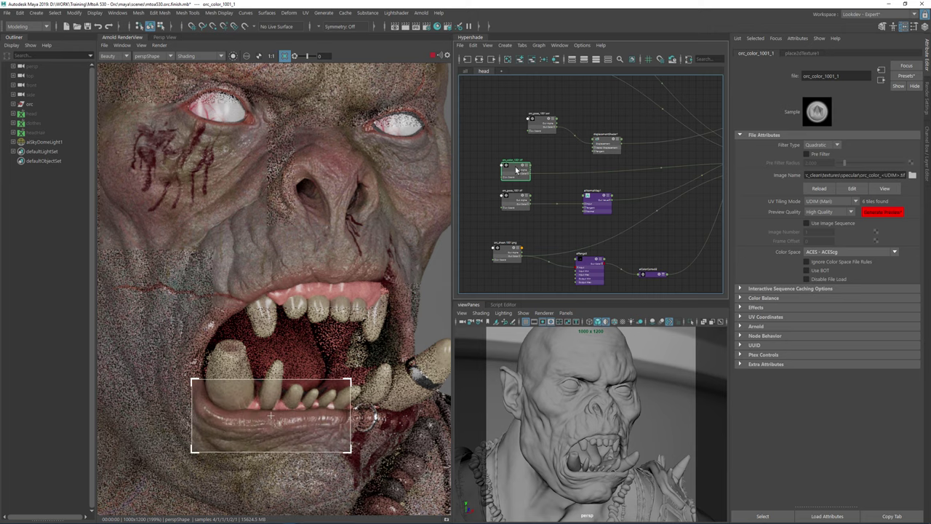
# - Add an aiRange node beside the orc_color_1001.tif specular texture and connect the texture's Out Color to its Input
pyautogui.scroll(2, 567, 166)
pyautogui.keyDown('alt'); pyautogui.moveTo(567, 166); pyautogui.dragTo(558, 162, button='middle'); pyautogui.keyUp('alt')
pyautogui.write('aira')
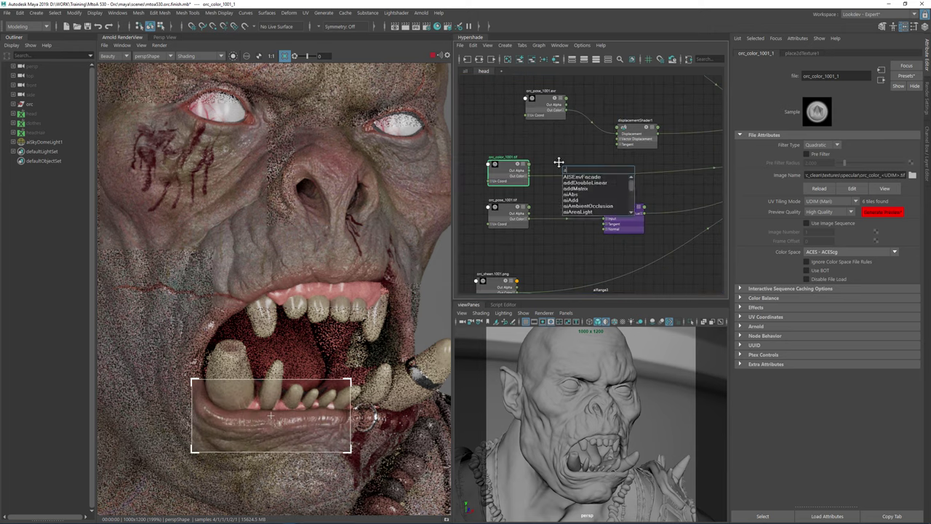
pyautogui.press('Down')
pyautogui.press('Down')
pyautogui.press('Down')
pyautogui.press('Down')
pyautogui.press('Return')
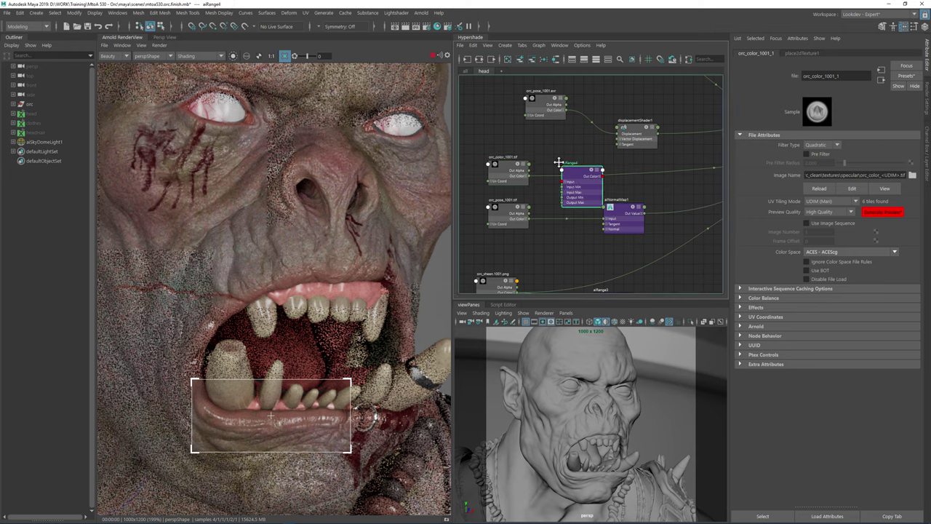
pyautogui.moveTo(591, 187)
pyautogui.mouseDown()
pyautogui.moveTo(603, 195)
pyautogui.moveTo(576, 192)
pyautogui.mouseUp()
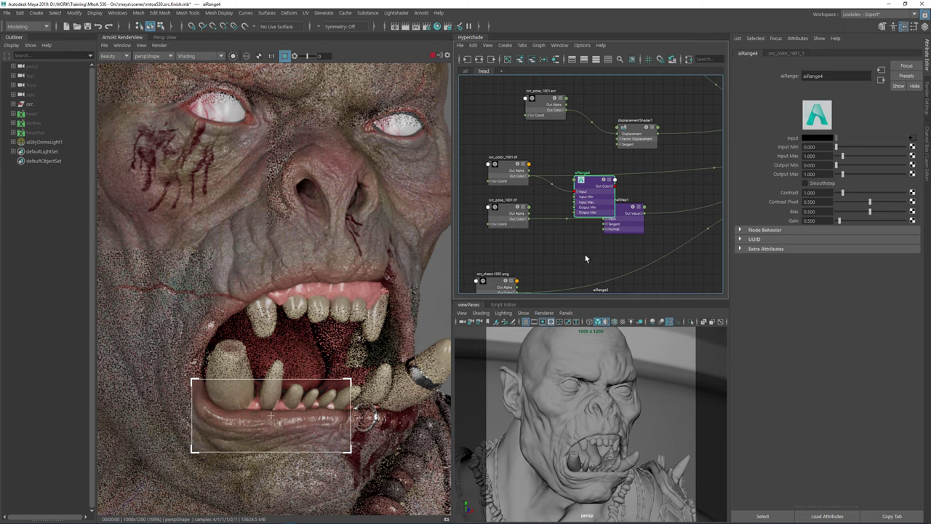
# - Space out the aiNormalMap and orc_pose_1001.tif nodes, and connect the new aiRange's Out Color R to the skin shader
pyautogui.moveTo(617, 226); pyautogui.dragTo(611, 250)
pyautogui.moveTo(517, 216); pyautogui.dragTo(517, 238)
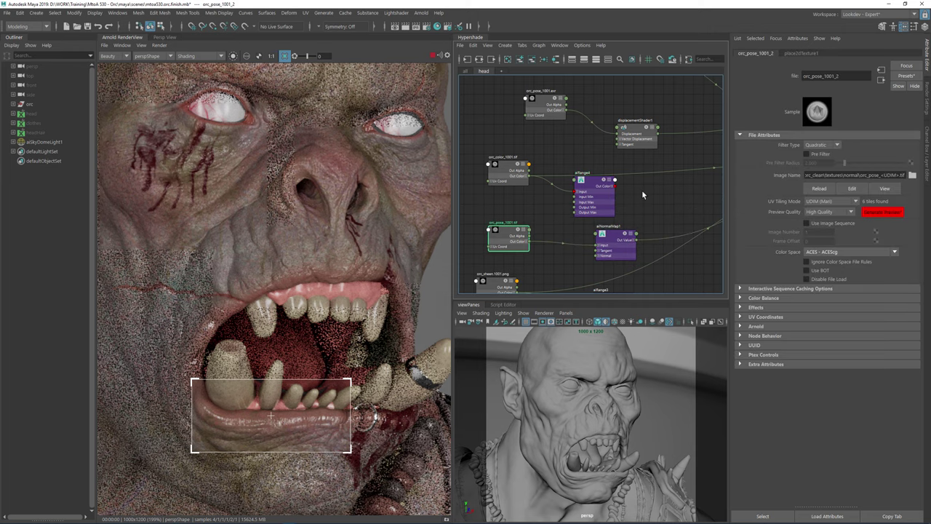
pyautogui.keyDown('alt'); pyautogui.moveTo(649, 191); pyautogui.dragTo(571, 220, button='middle'); pyautogui.keyUp('alt')
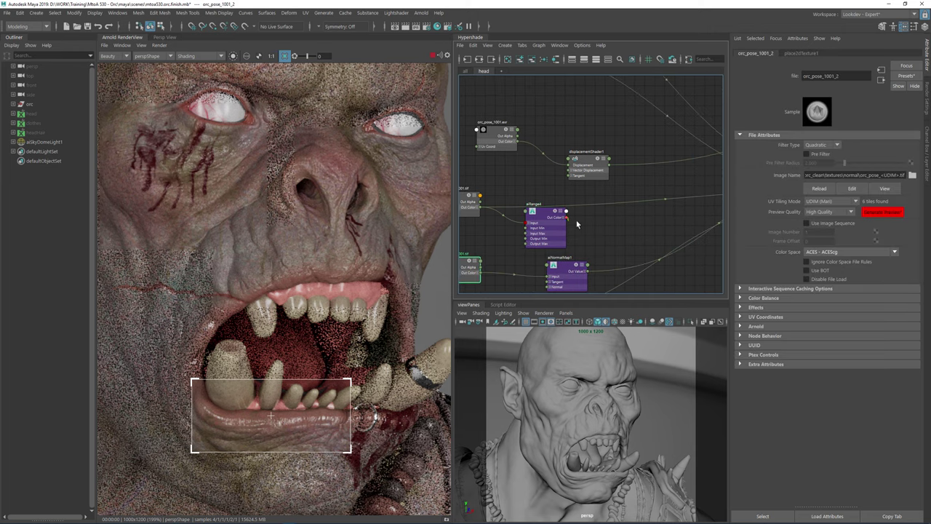
pyautogui.moveTo(564, 221); pyautogui.dragTo(640, 153)
pyautogui.keyDown('alt'); pyautogui.moveTo(551, 160); pyautogui.dragTo(665, 125, button='middle'); pyautogui.keyUp('alt')
pyautogui.keyDown('alt'); pyautogui.moveTo(556, 270); pyautogui.dragTo(670, 211, button='middle'); pyautogui.keyUp('alt')
pyautogui.click(606, 209)
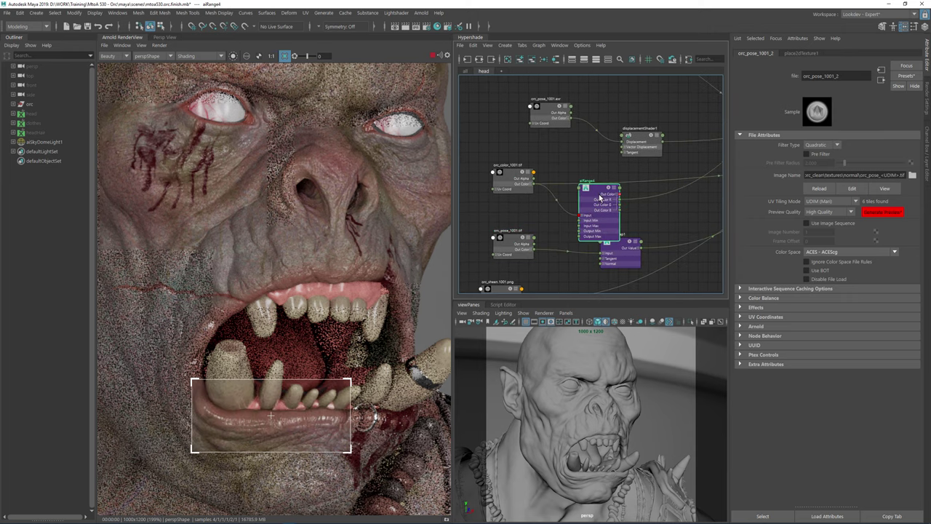
# - Isolate the aiRange output in the render and remove the specular texture's direct link to the skin shader
pyautogui.click(233, 56)
pyautogui.click(275, 225)
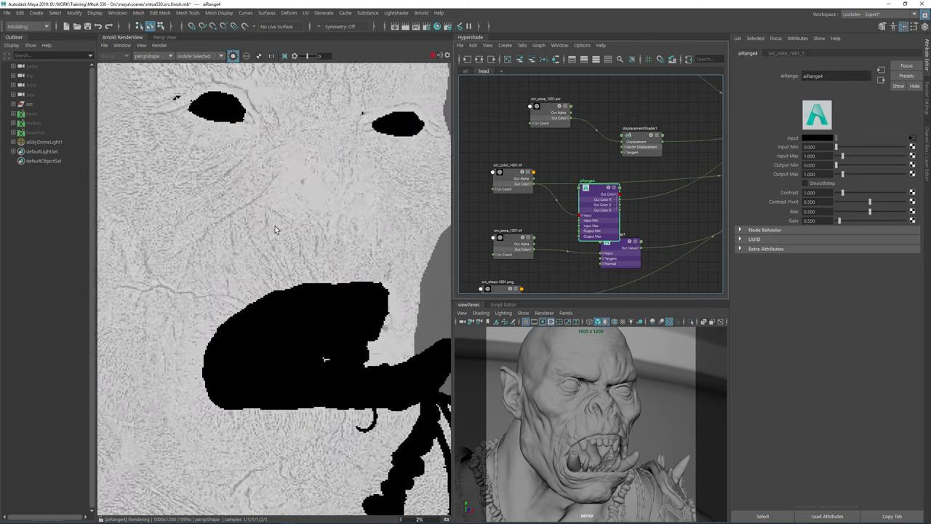
pyautogui.keyDown('alt'); pyautogui.moveTo(233, 218); pyautogui.dragTo(275, 223, button='middle'); pyautogui.keyUp('alt')
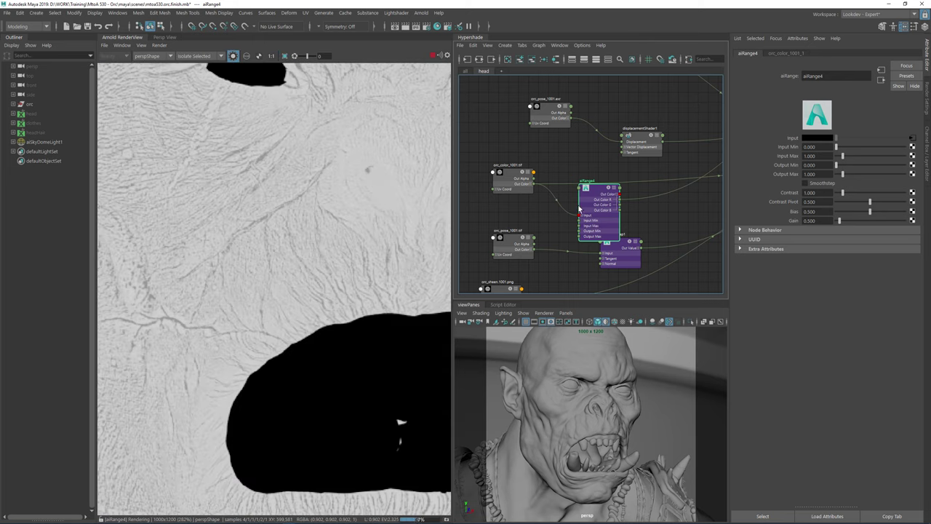
pyautogui.moveTo(600, 191); pyautogui.dragTo(592, 200)
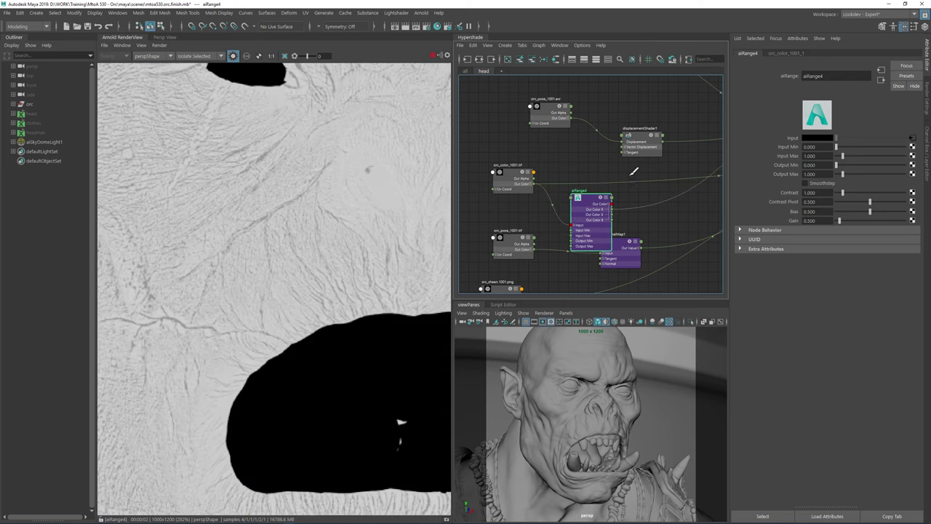
pyautogui.moveTo(595, 190); pyautogui.dragTo(599, 163)
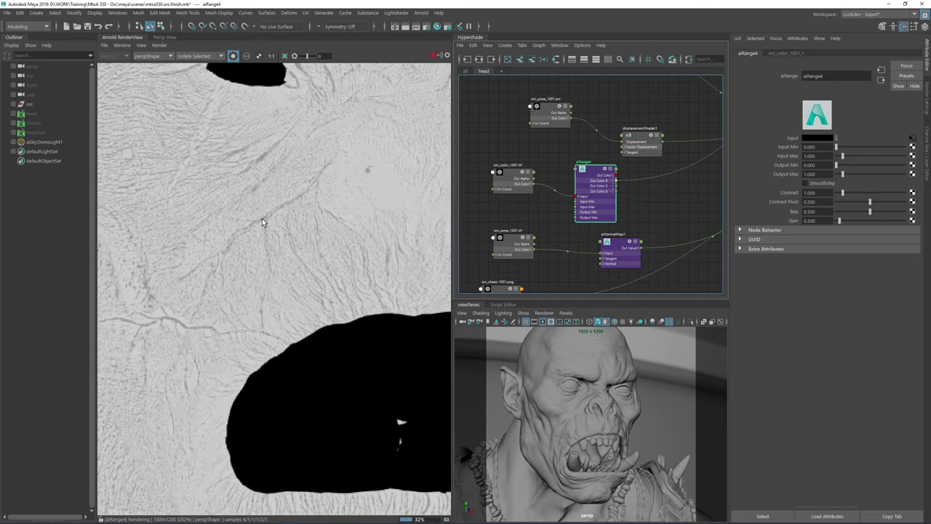
# - Turn on Smoothstep for the aiRange and set its Input Max to 0.85, using render crops above the mouth
pyautogui.moveTo(268, 229); pyautogui.dragTo(383, 337)
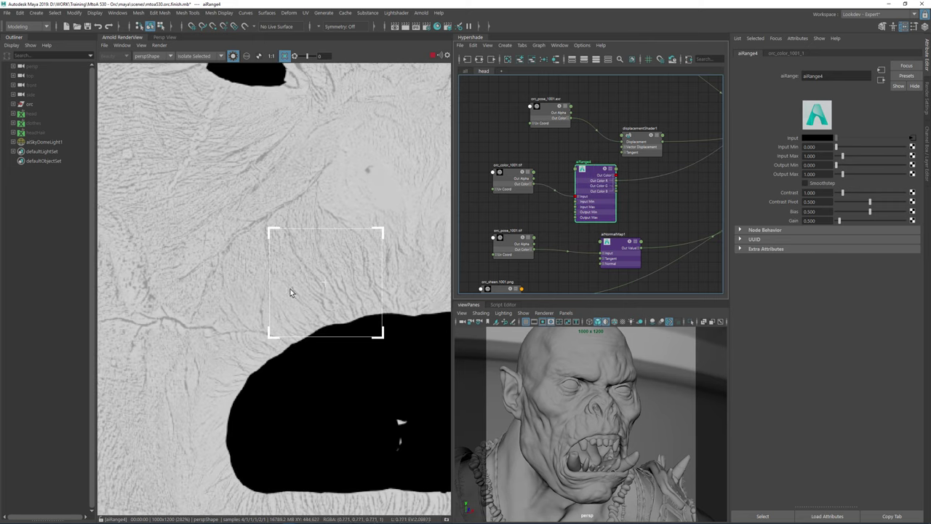
pyautogui.scroll(2, 290, 293)
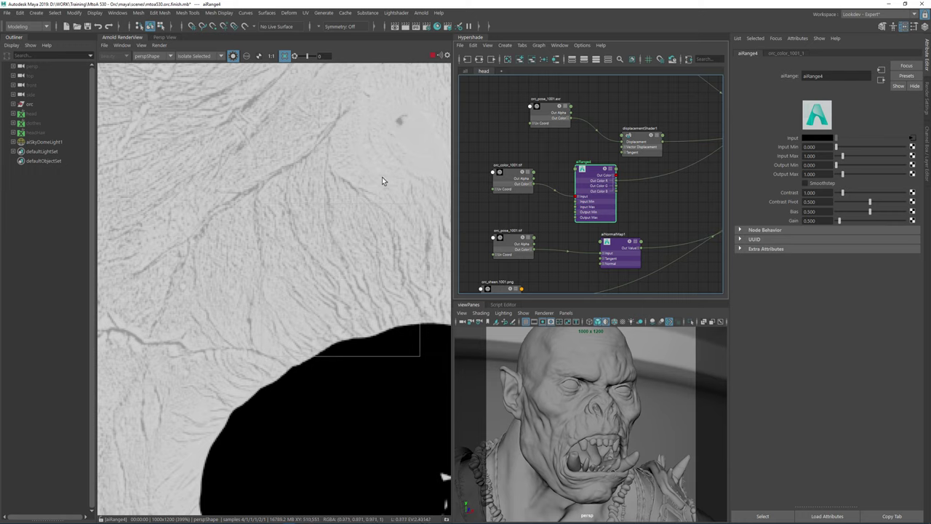
pyautogui.click(812, 184)
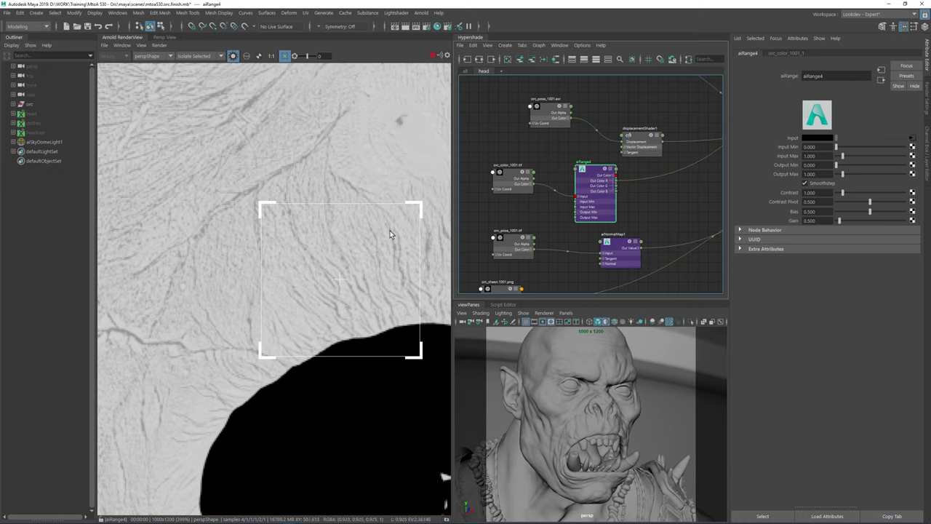
pyautogui.moveTo(359, 94); pyautogui.dragTo(234, 106, button='middle')
pyautogui.moveTo(219, 108); pyautogui.dragTo(374, 262)
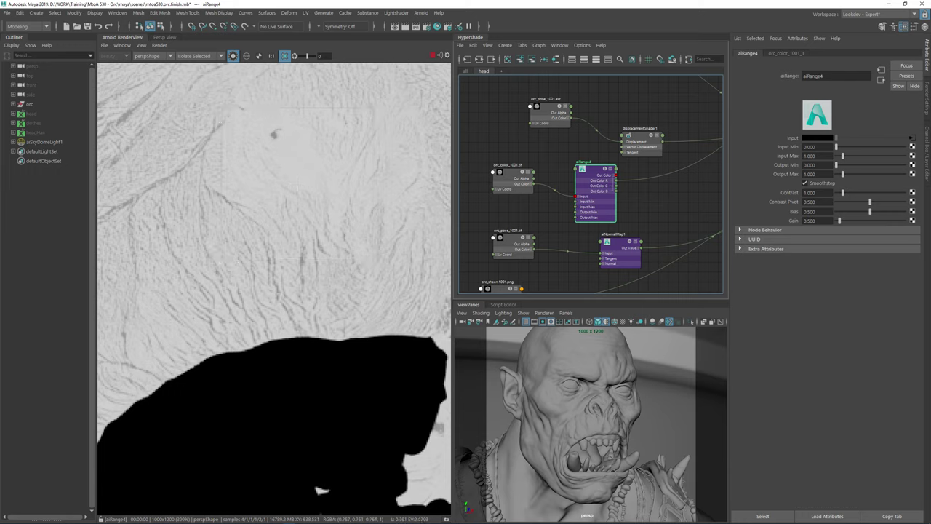
pyautogui.click(810, 155)
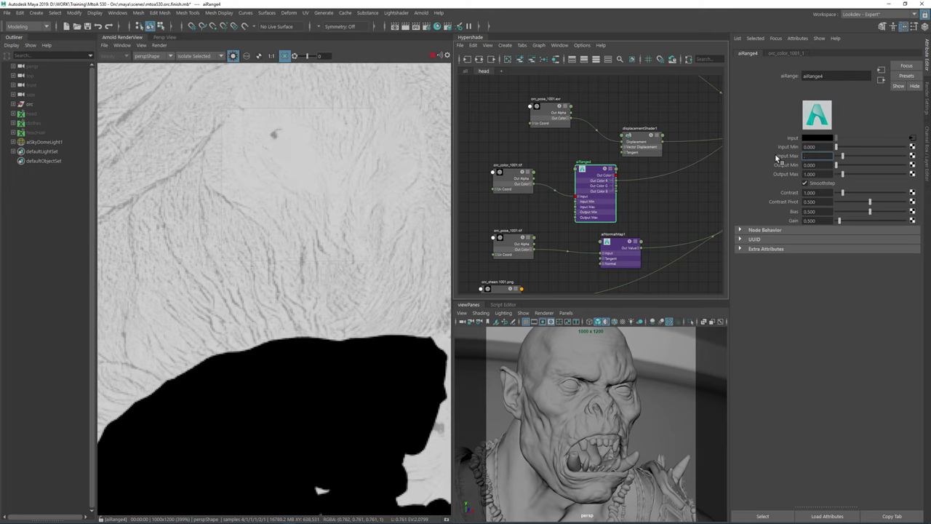
pyautogui.write('0.85')
pyautogui.press('Return')
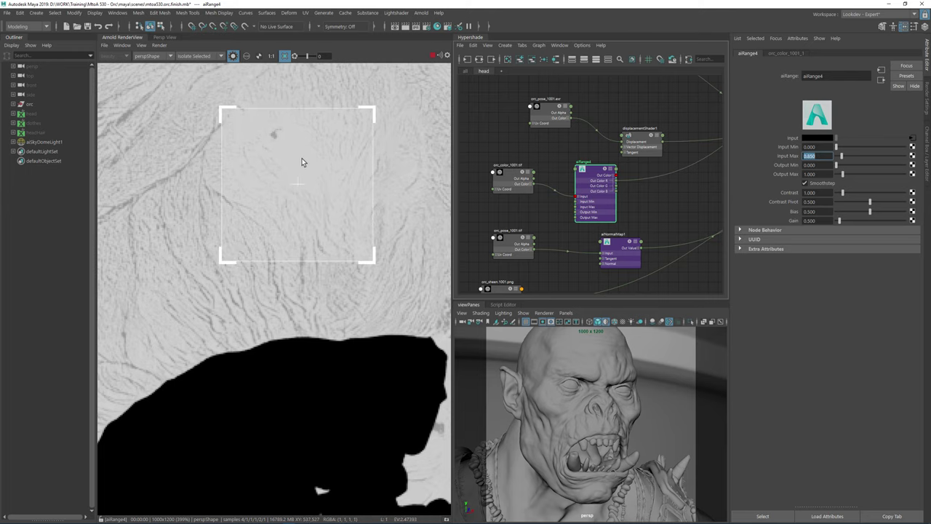
# - Crop the isolated render to the cheek creases and set the aiRange's Input Min to 0.2
pyautogui.moveTo(285, 264); pyautogui.dragTo(401, 260, button='middle')
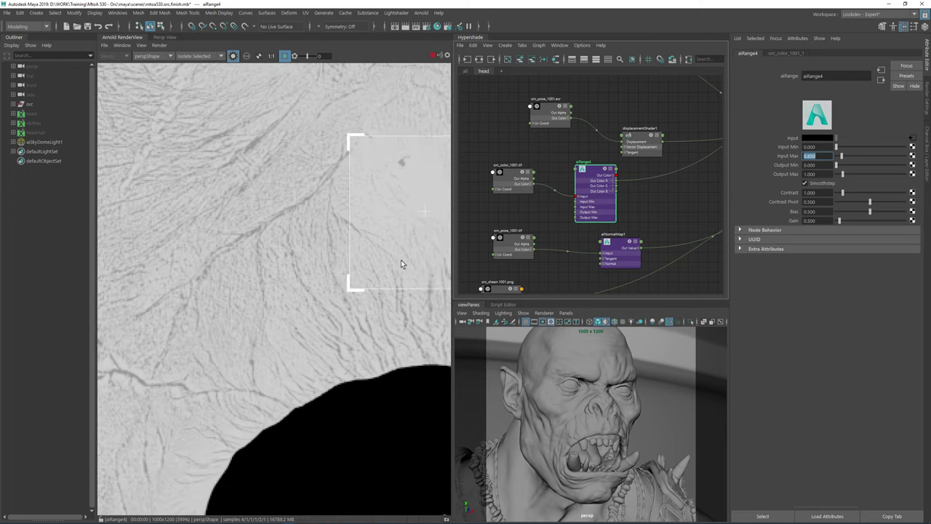
pyautogui.moveTo(326, 271); pyautogui.dragTo(198, 125)
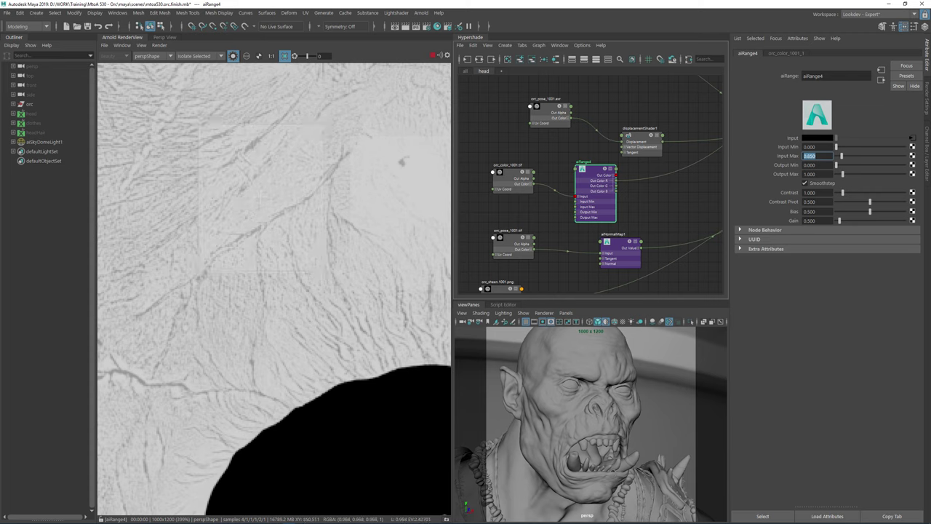
pyautogui.moveTo(818, 147); pyautogui.dragTo(782, 147)
pyautogui.write('.2')
pyautogui.press('Return')
pyautogui.scroll(-5, 267, 227)
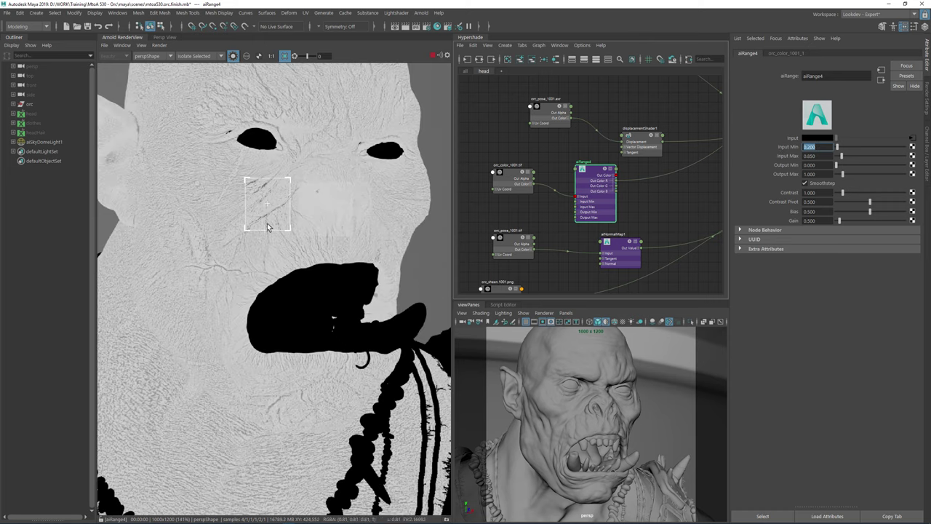
# - Crop the fully shaded render to the lower lip and try an aiRange Input Min of 0.4
pyautogui.moveTo(298, 267); pyautogui.dragTo(310, 346, button='middle')
pyautogui.moveTo(302, 438); pyautogui.dragTo(326, 354, button='middle')
pyautogui.scroll(2, 326, 353)
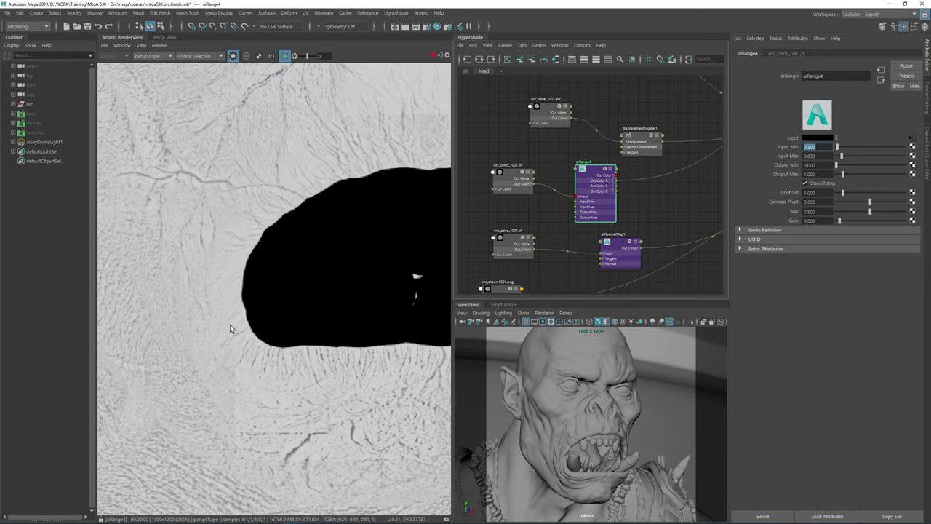
pyautogui.moveTo(230, 325); pyautogui.dragTo(385, 424)
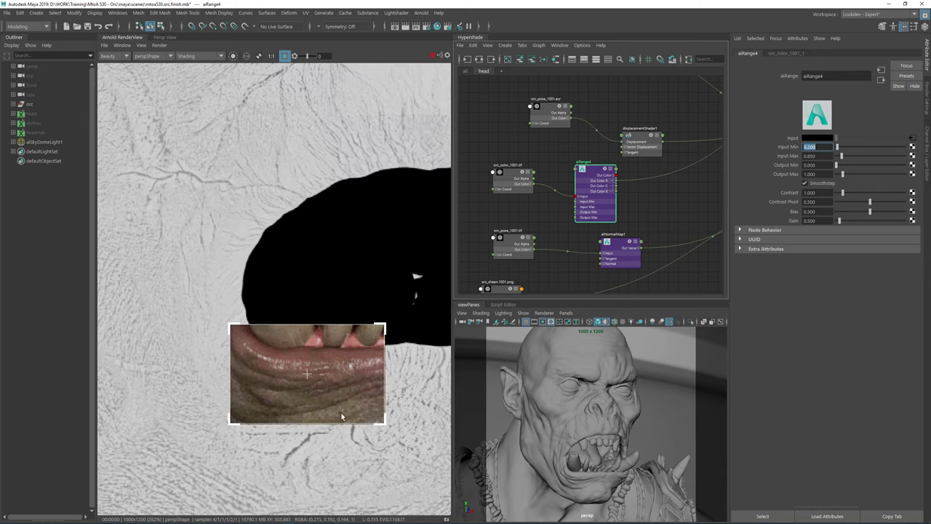
pyautogui.write('0')
pyautogui.press('Return')
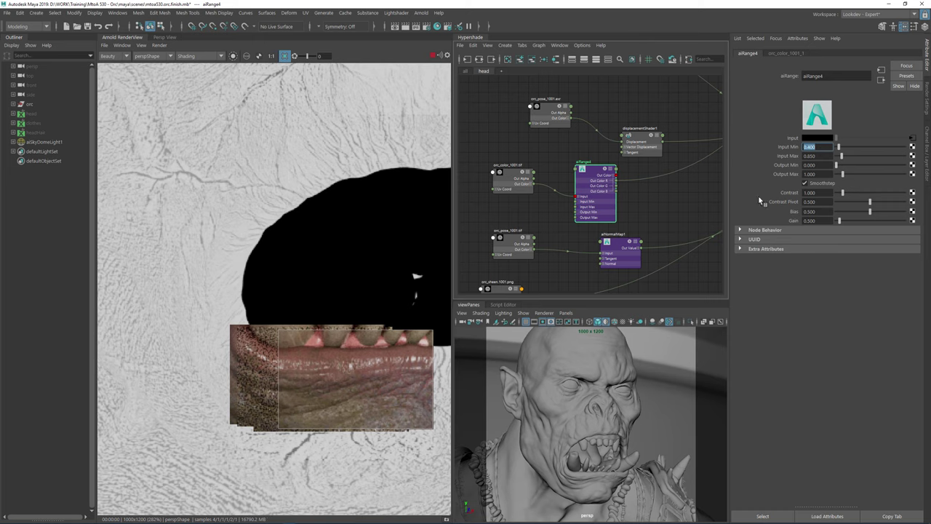
# - Return the aiRange's Input Min to 0.2 and isolate its output in the cropped render around the nose
pyautogui.scroll(-2, 327, 268)
pyautogui.moveTo(380, 159); pyautogui.dragTo(346, 191, button='middle')
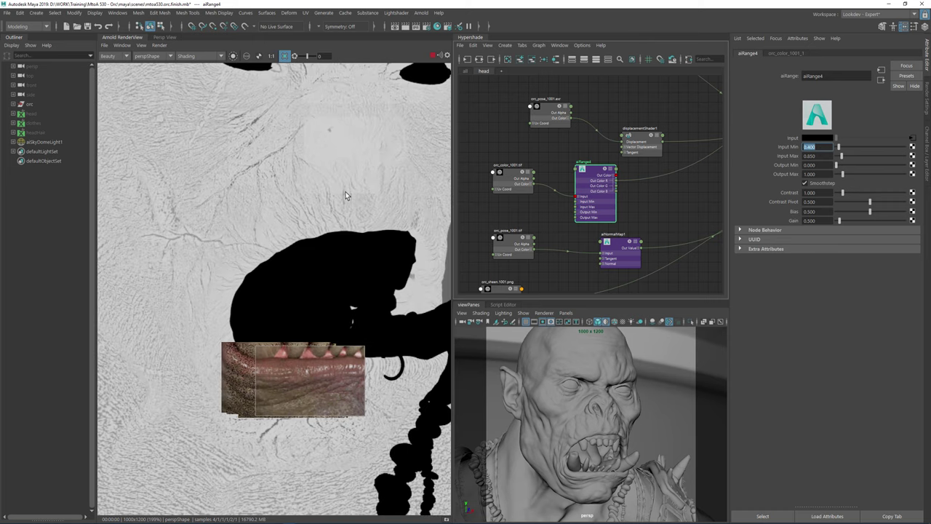
pyautogui.click(235, 163)
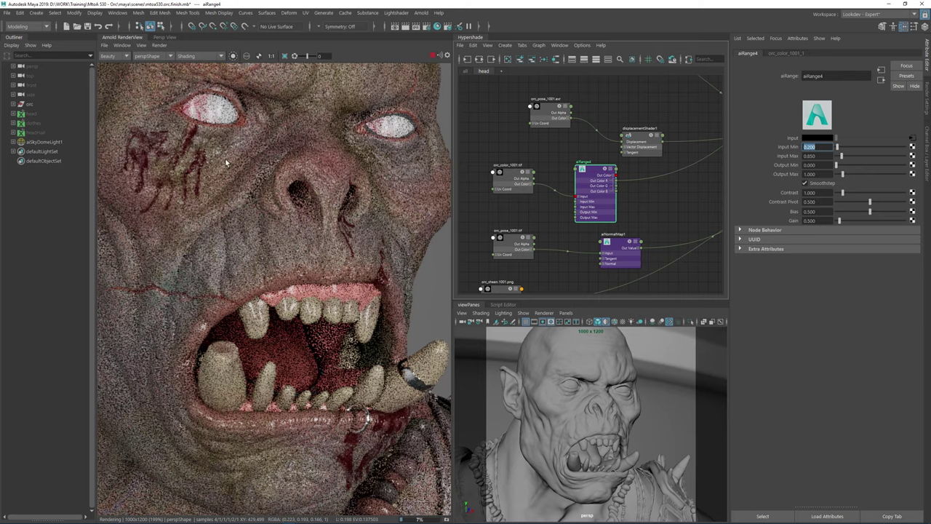
pyautogui.click(233, 56)
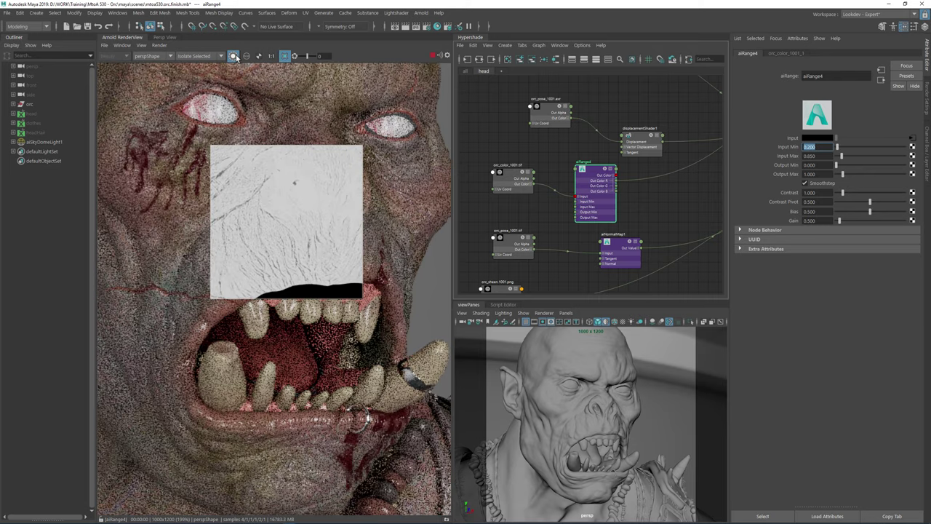
# - Bring the connections into the skin shader into view and show the fully shaded face without the crop
pyautogui.keyDown('alt'); pyautogui.moveTo(665, 108); pyautogui.dragTo(593, 198, button='right'); pyautogui.keyUp('alt')
pyautogui.keyDown('alt'); pyautogui.moveTo(671, 153); pyautogui.dragTo(641, 121, button='middle'); pyautogui.keyUp('alt')
pyautogui.keyDown('alt'); pyautogui.moveTo(649, 269); pyautogui.dragTo(668, 181, button='middle'); pyautogui.keyUp('alt')
pyautogui.keyDown('alt'); pyautogui.moveTo(591, 221); pyautogui.dragTo(587, 253, button='middle'); pyautogui.keyUp('alt')
pyautogui.keyDown('shift'); pyautogui.click(279, 190); pyautogui.keyUp('shift')
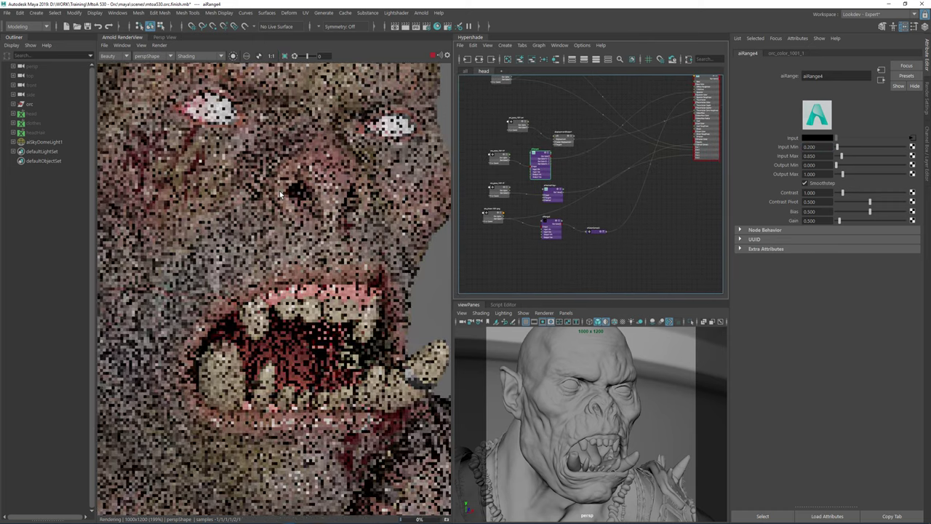
# - Crop the fully shaded render to the forehead and examine the skin detail there and around the eyes
pyautogui.scroll(-6, 282, 193)
pyautogui.scroll(3, 281, 192)
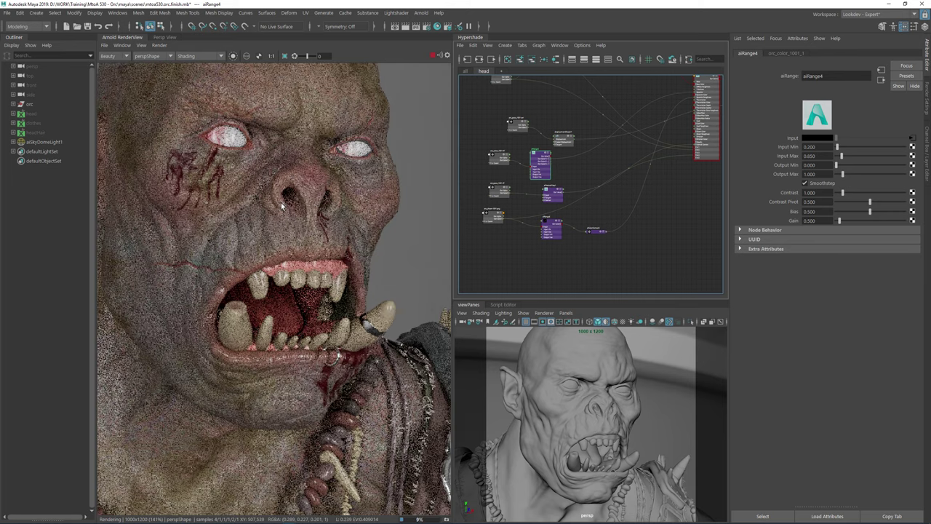
pyautogui.moveTo(308, 116); pyautogui.dragTo(324, 219, button='middle')
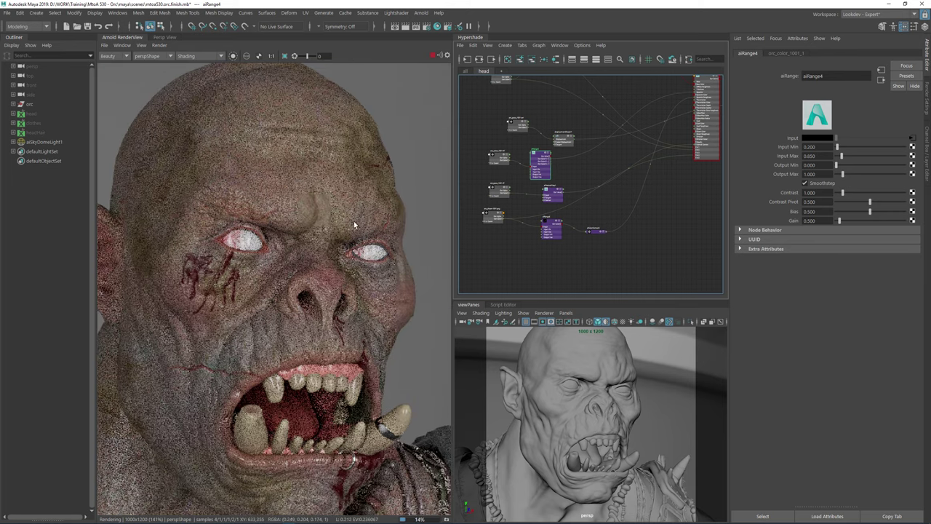
pyautogui.keyDown('shift'); pyautogui.moveTo(293, 90); pyautogui.dragTo(417, 223); pyautogui.keyUp('shift')
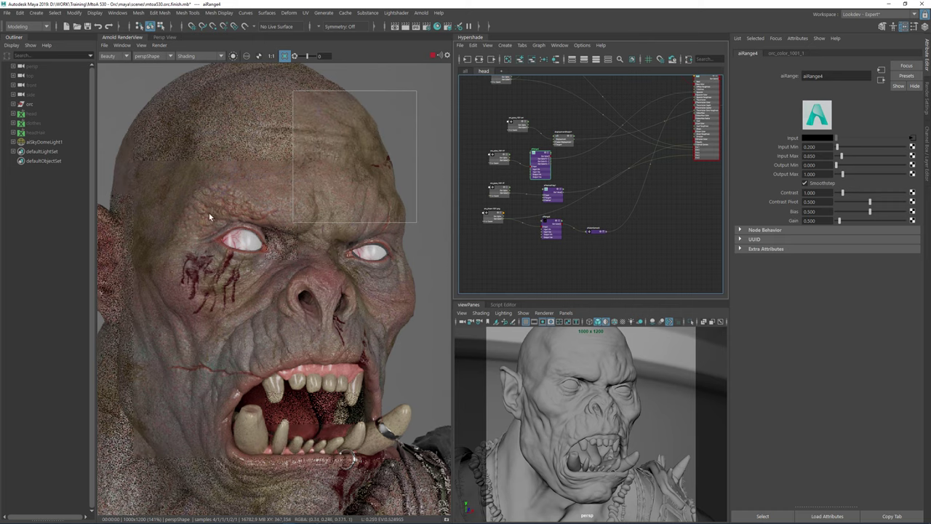
pyautogui.moveTo(217, 130); pyautogui.dragTo(299, 89, button='middle')
pyautogui.moveTo(408, 155); pyautogui.dragTo(268, 184, button='middle')
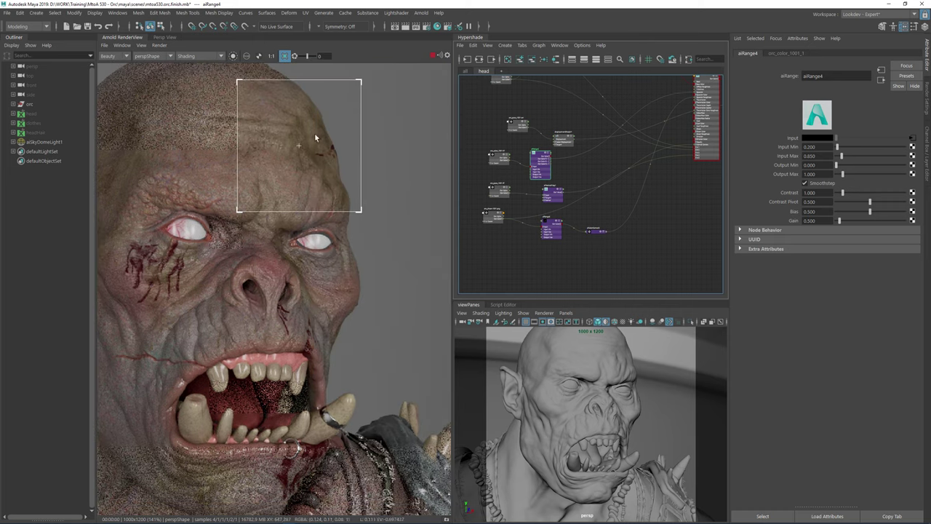
pyautogui.scroll(2, 313, 129)
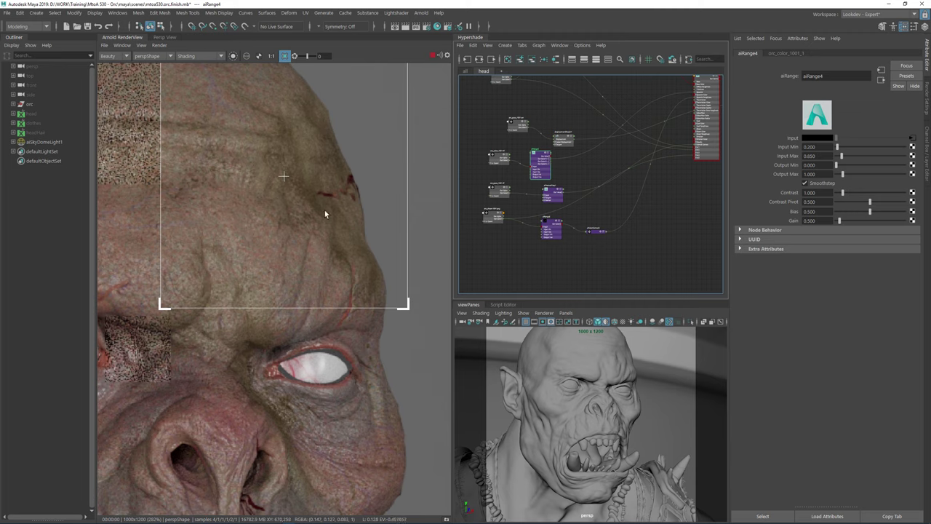
# - Follow ai_body's roughness connection back to aiColorCorrect2 and slightly lower that node's Input value
pyautogui.keyDown('alt'); pyautogui.moveTo(602, 232); pyautogui.dragTo(508, 324, button='middle'); pyautogui.keyUp('alt')
pyautogui.scroll(3, 607, 182)
pyautogui.click(610, 150)
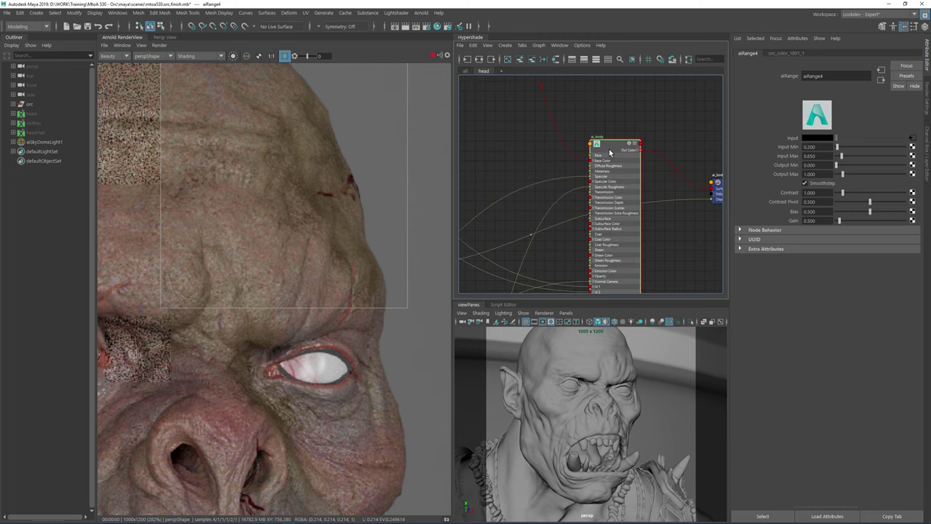
pyautogui.keyDown('alt'); pyautogui.moveTo(469, 269); pyautogui.dragTo(670, 213, button='middle'); pyautogui.keyUp('alt')
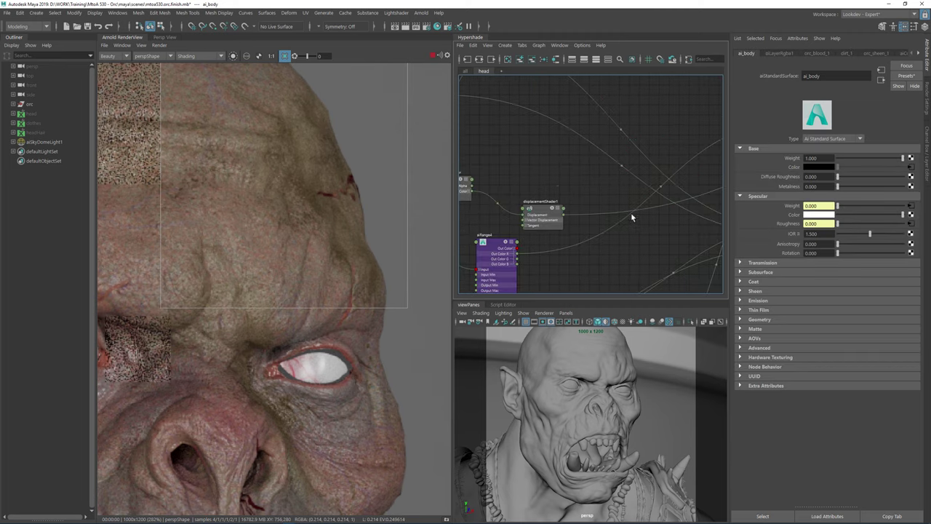
pyautogui.keyDown('alt'); pyautogui.moveTo(579, 291); pyautogui.dragTo(657, 158, button='middle'); pyautogui.keyUp('alt')
pyautogui.moveTo(595, 259); pyautogui.dragTo(570, 226, button='middle')
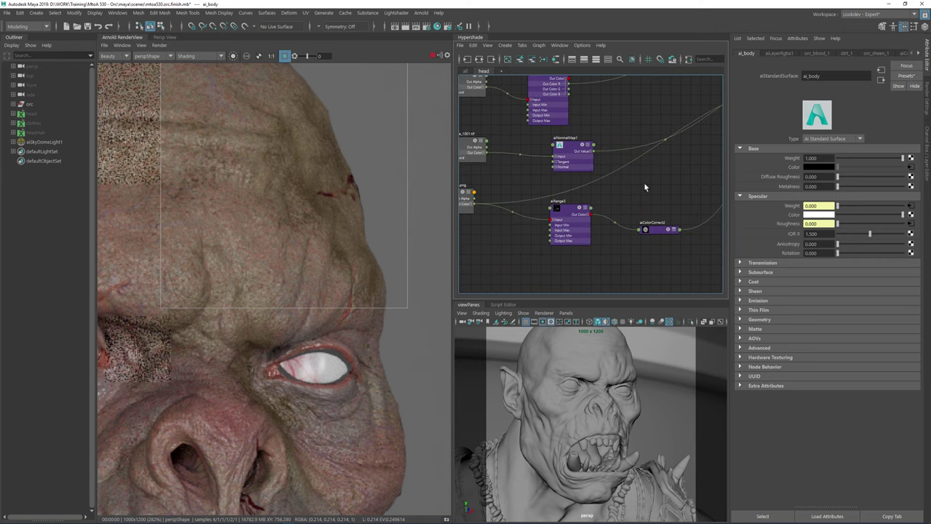
pyautogui.keyDown('alt'); pyautogui.moveTo(645, 187); pyautogui.dragTo(514, 252, button='middle'); pyautogui.keyUp('alt')
pyautogui.scroll(-3, 582, 227)
pyautogui.scroll(3, 686, 160)
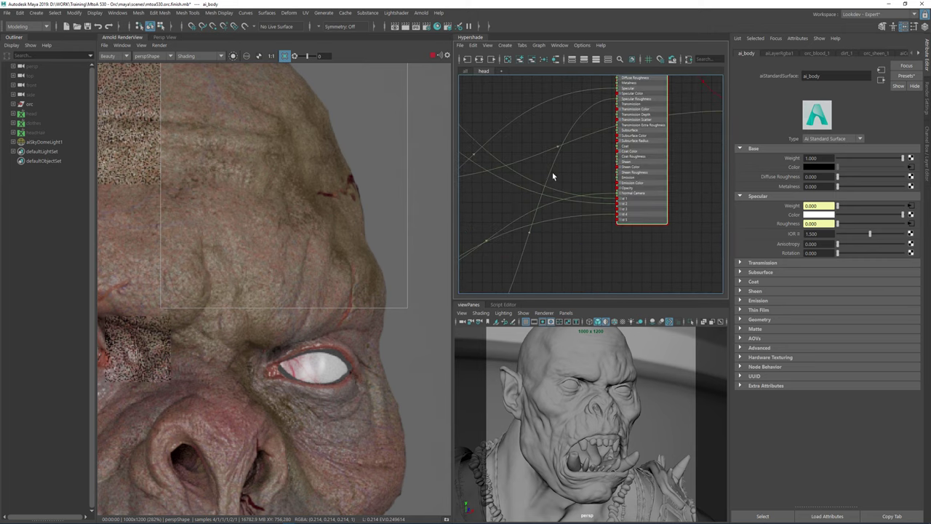
pyautogui.scroll(-3, 578, 162)
pyautogui.scroll(2, 611, 195)
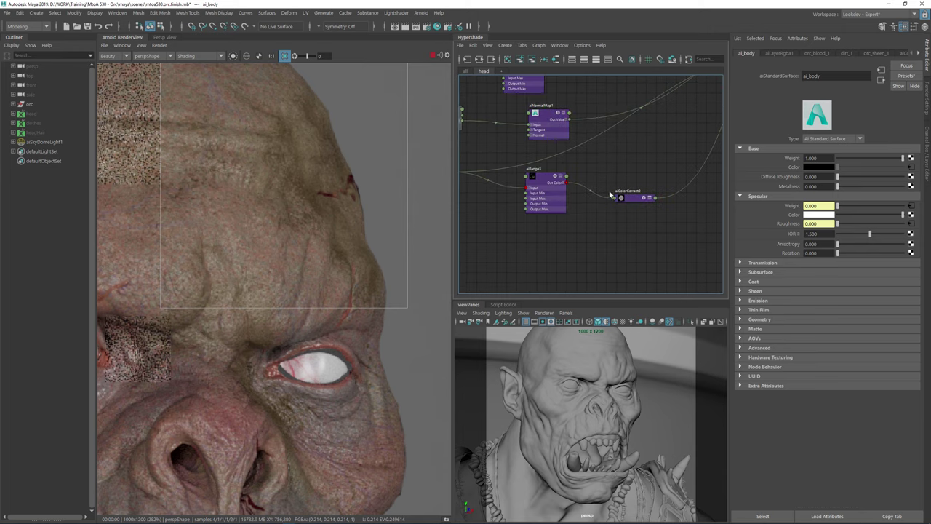
pyautogui.click(629, 198)
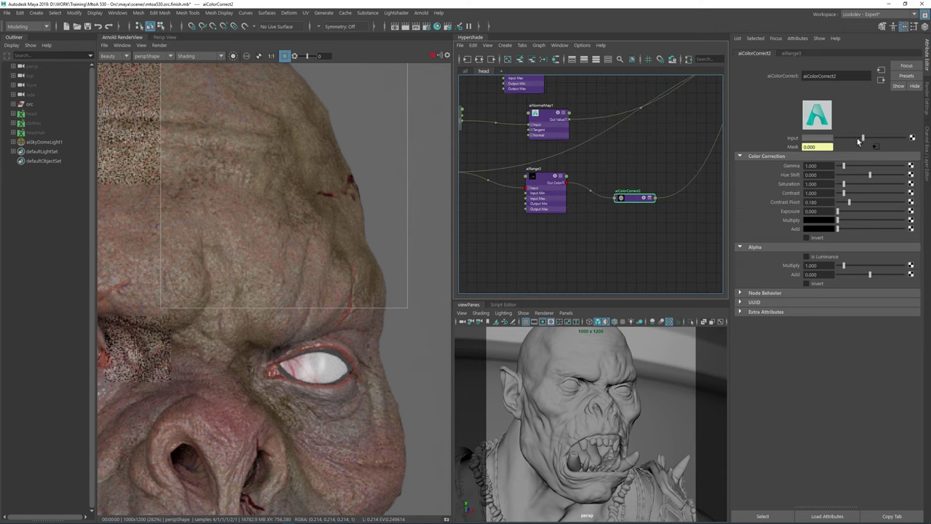
pyautogui.moveTo(859, 142); pyautogui.dragTo(855, 140)
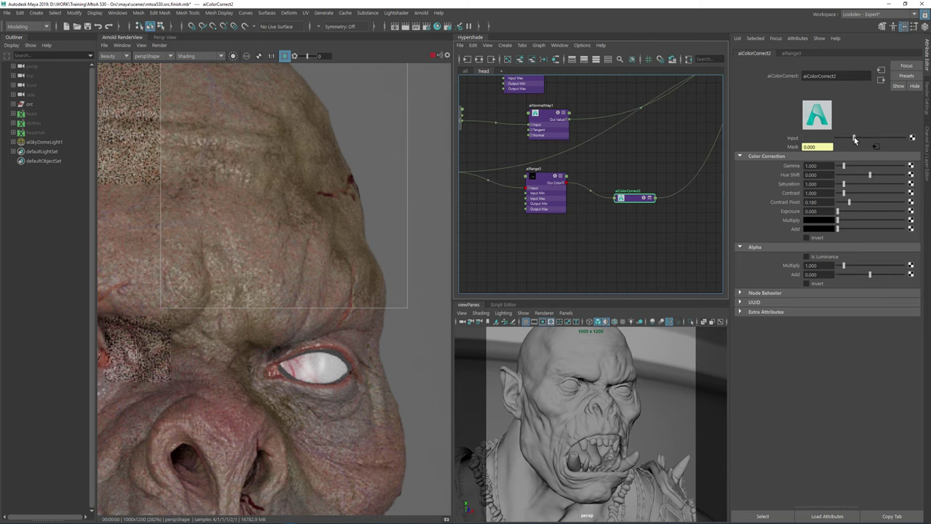
# - Render the whole face without the crop, then crop the render to the forehead and brow
pyautogui.scroll(-2, 253, 233)
pyautogui.click(249, 320)
pyautogui.moveTo(281, 318); pyautogui.dragTo(353, 247, button='middle')
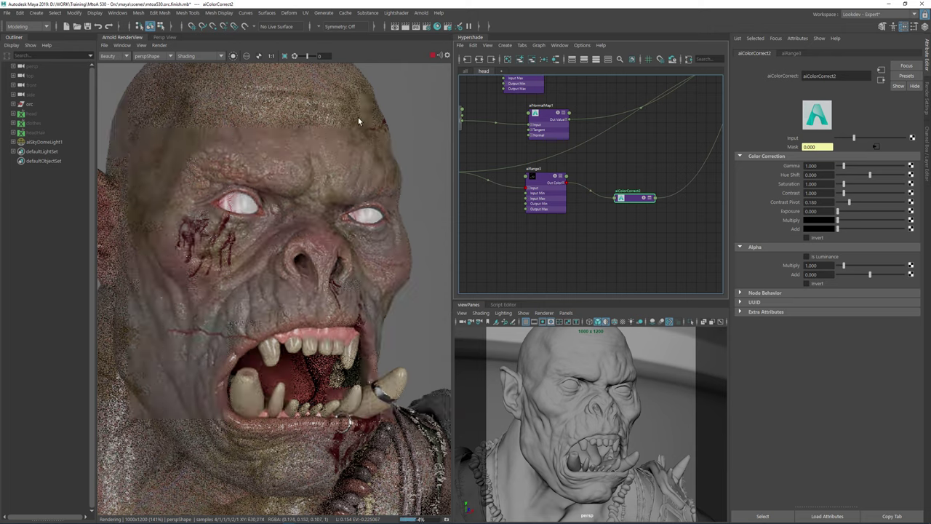
pyautogui.moveTo(371, 85); pyautogui.dragTo(305, 144, button='middle')
pyautogui.moveTo(241, 119); pyautogui.dragTo(358, 245)
pyautogui.click(547, 245)
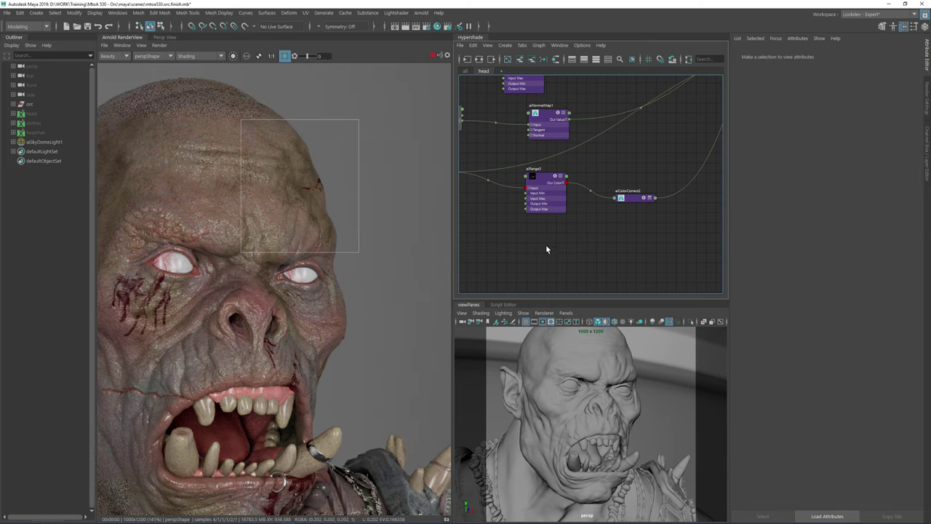
# - Move aiRange3 lower in the node graph to space it away from the normal map node
pyautogui.keyDown('alt'); pyautogui.moveTo(556, 238); pyautogui.dragTo(596, 244, button='middle'); pyautogui.keyUp('alt')
pyautogui.moveTo(580, 187); pyautogui.dragTo(554, 216)
pyautogui.scroll(-8, 604, 189)
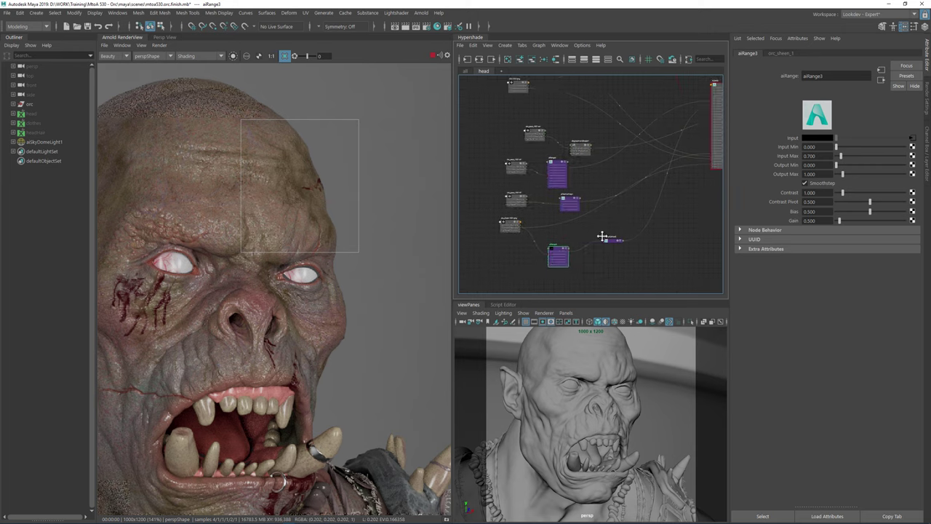
pyautogui.moveTo(610, 280); pyautogui.dragTo(616, 292)
pyautogui.click(615, 259)
pyautogui.click(615, 270)
# - Cycle the graph nodes through their display modes and leave them all in the custom attribute view
pyautogui.scroll(4, 551, 163)
pyautogui.scroll(3, 552, 163)
pyautogui.press('1')
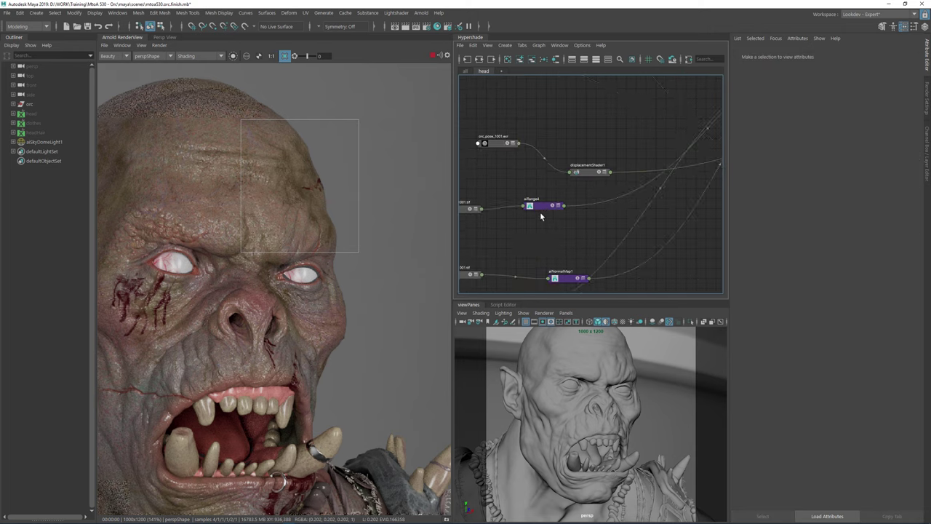
pyautogui.press('3')
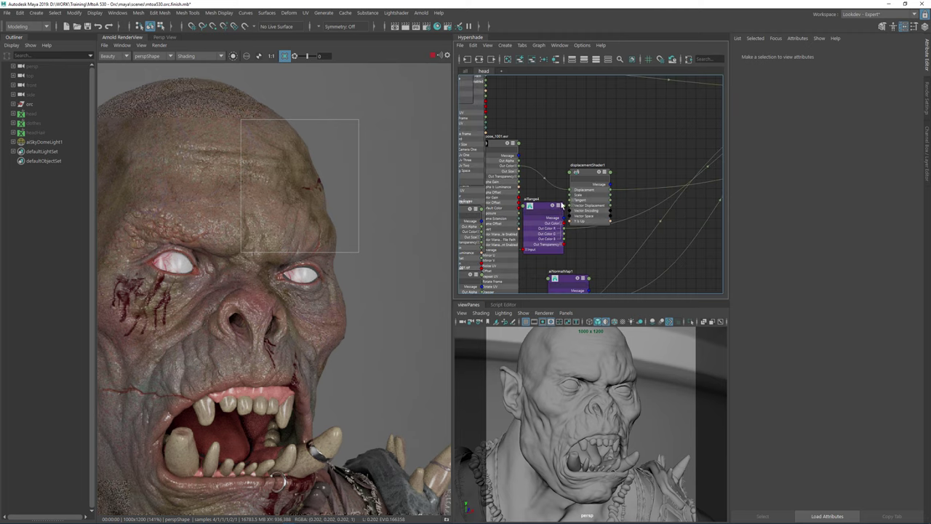
pyautogui.press('1')
pyautogui.press('2')
pyautogui.press('3')
pyautogui.press('4')
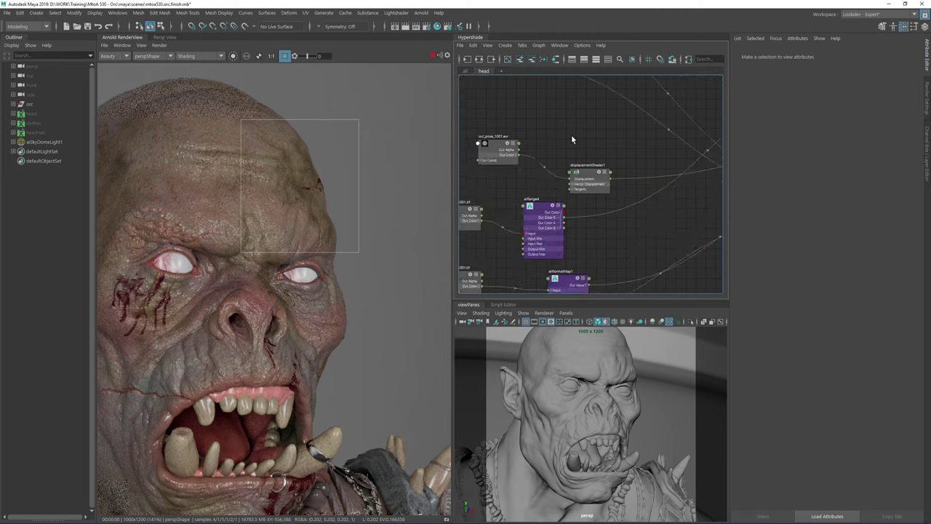
# - Separate the overlapping nodes feeding the layered color by moving the noise node up and aiRange2 down
pyautogui.scroll(-3, 596, 111)
pyautogui.scroll(-2, 596, 112)
pyautogui.keyDown('alt'); pyautogui.moveTo(606, 88); pyautogui.dragTo(561, 182, button='middle'); pyautogui.keyUp('alt')
pyautogui.scroll(4, 526, 105)
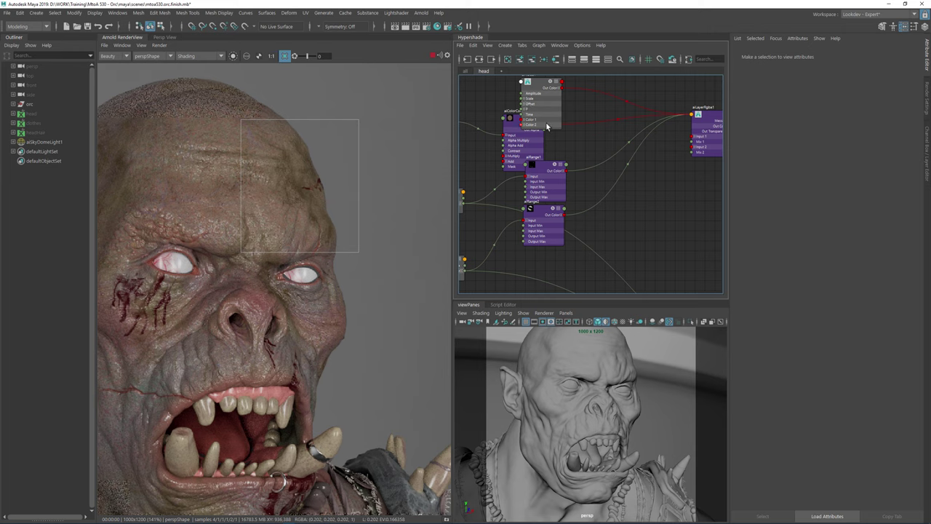
pyautogui.moveTo(548, 107); pyautogui.dragTo(559, 87)
pyautogui.moveTo(537, 229); pyautogui.dragTo(551, 261)
# - Isolate aiRange2's dirt mask in the uncropped render and check the settings of aiRange1 and aiRange2
pyautogui.click(232, 56)
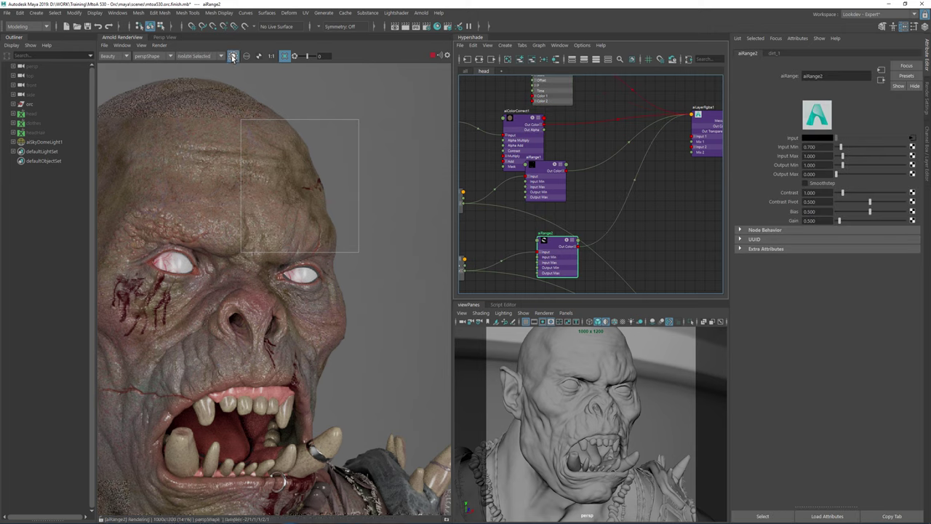
pyautogui.keyDown('alt'); pyautogui.moveTo(664, 237); pyautogui.dragTo(652, 136, button='middle'); pyautogui.keyUp('alt')
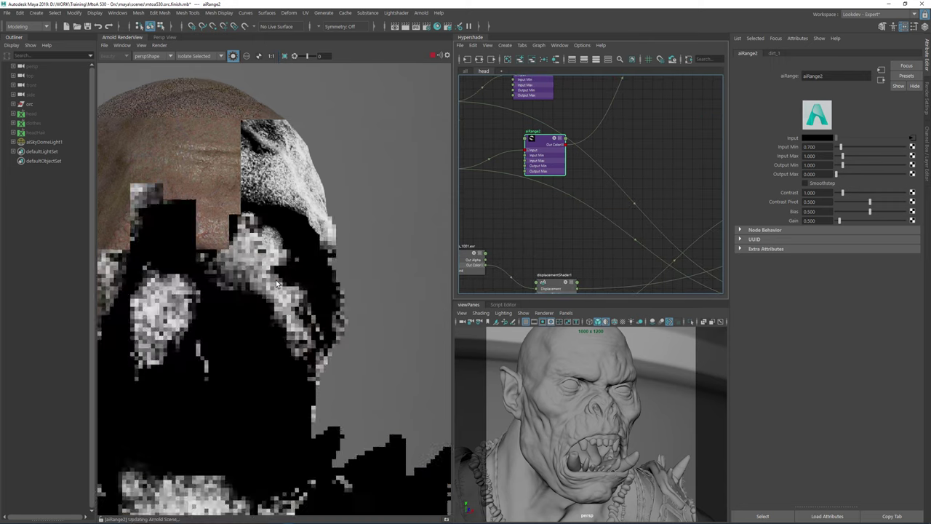
pyautogui.click(284, 56)
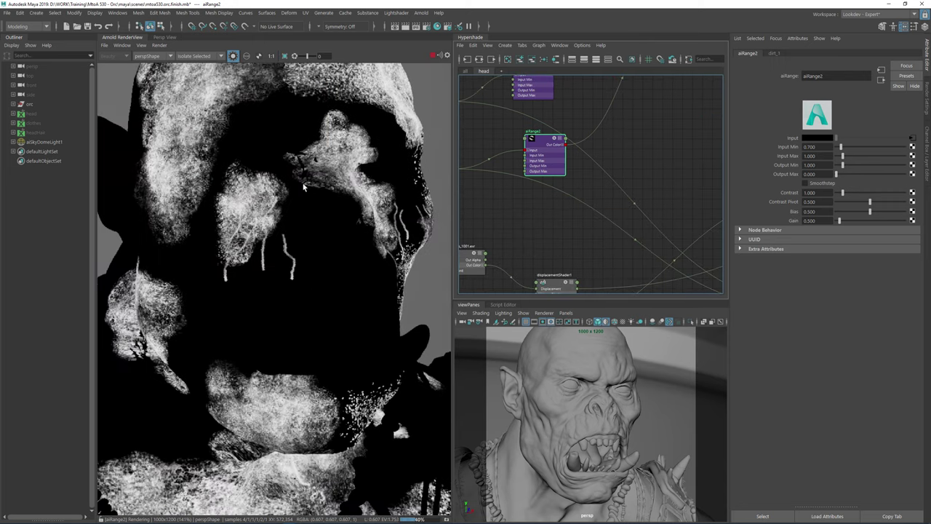
pyautogui.scroll(-3, 555, 173)
pyautogui.keyDown('alt'); pyautogui.moveTo(555, 173); pyautogui.dragTo(590, 228, button='middle'); pyautogui.keyUp('alt')
pyautogui.click(624, 131)
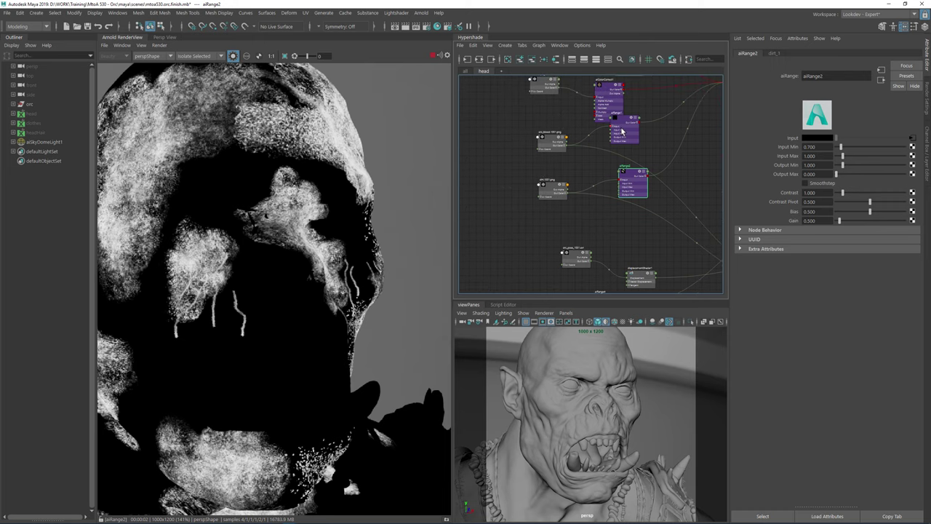
pyautogui.click(640, 188)
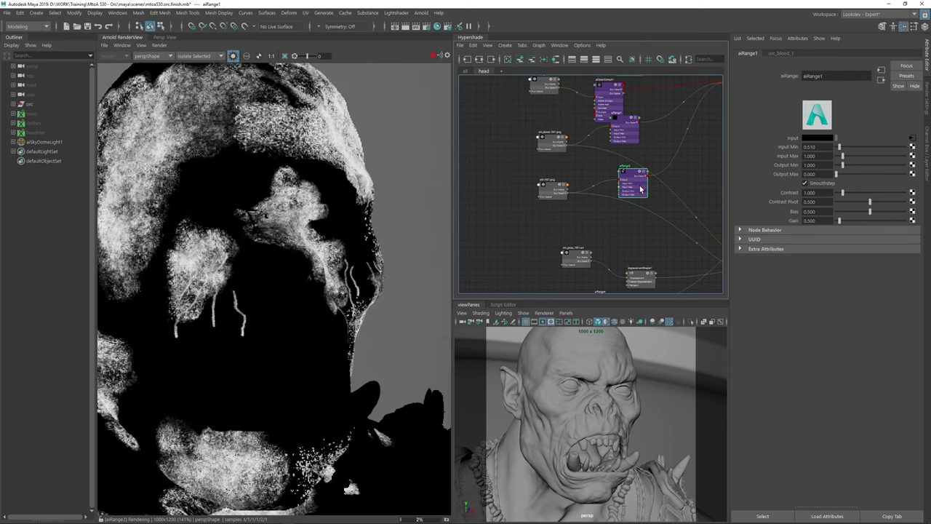
# - Add a new aiRange node to the graph below aiRange2, close to the dirt_1 texture
pyautogui.keyDown('alt'); pyautogui.moveTo(632, 240); pyautogui.dragTo(532, 161, button='middle'); pyautogui.keyUp('alt')
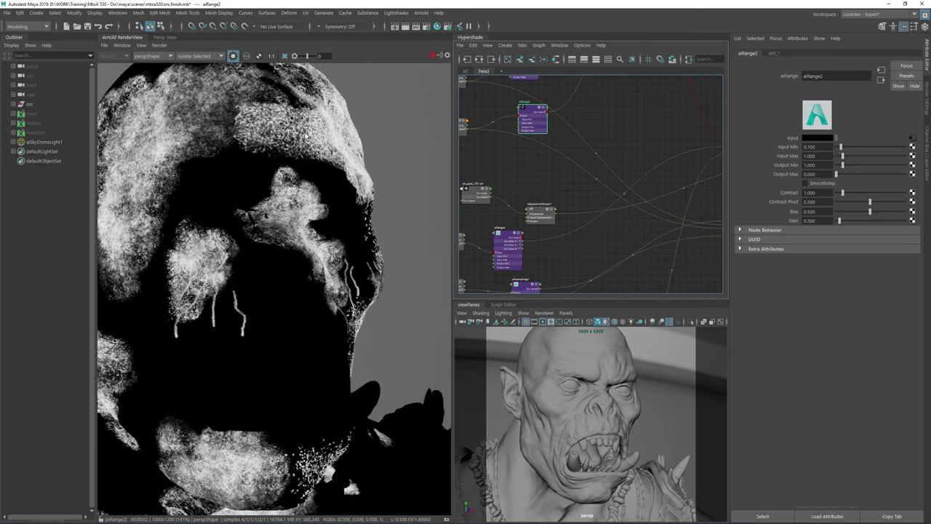
pyautogui.keyDown('alt'); pyautogui.moveTo(488, 175); pyautogui.dragTo(557, 176, button='middle'); pyautogui.keyUp('alt')
pyautogui.click(522, 131)
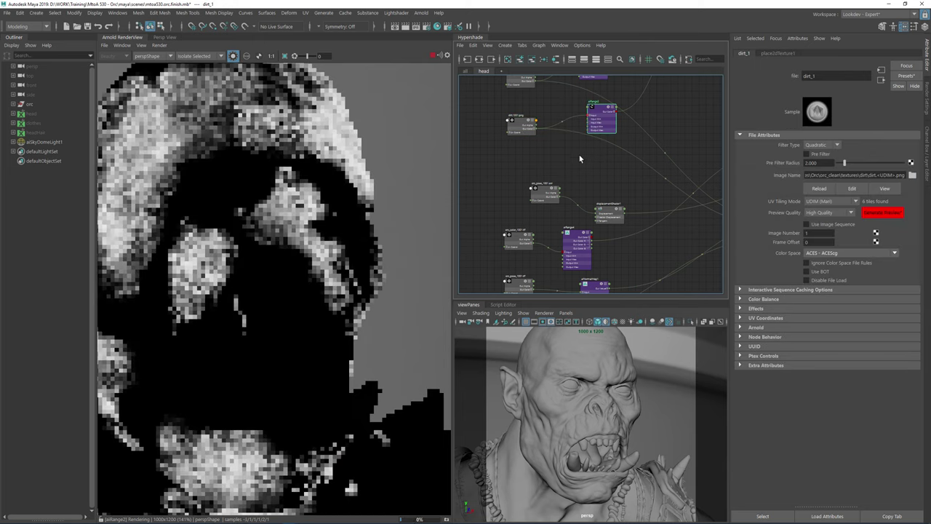
pyautogui.click(580, 158)
pyautogui.press('Tab')
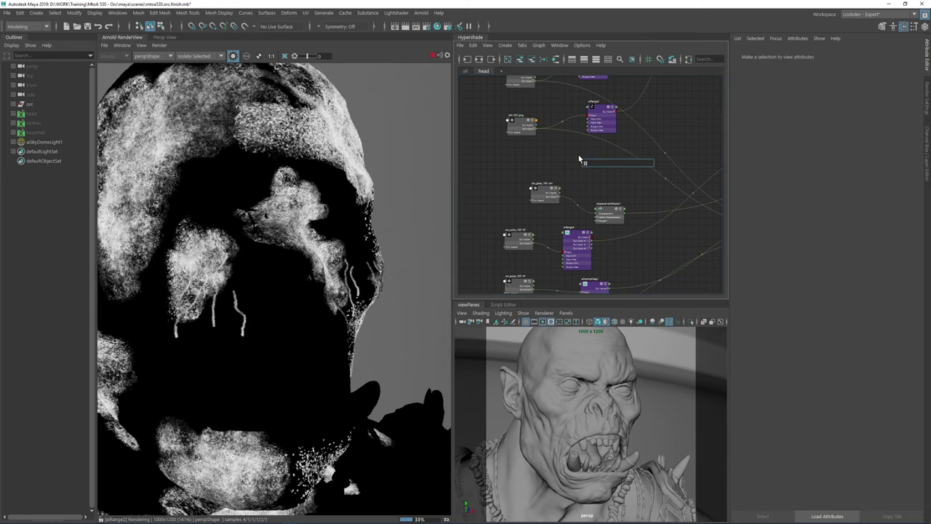
pyautogui.write('aira')
pyautogui.press('Down')
pyautogui.press('Down')
pyautogui.press('Down')
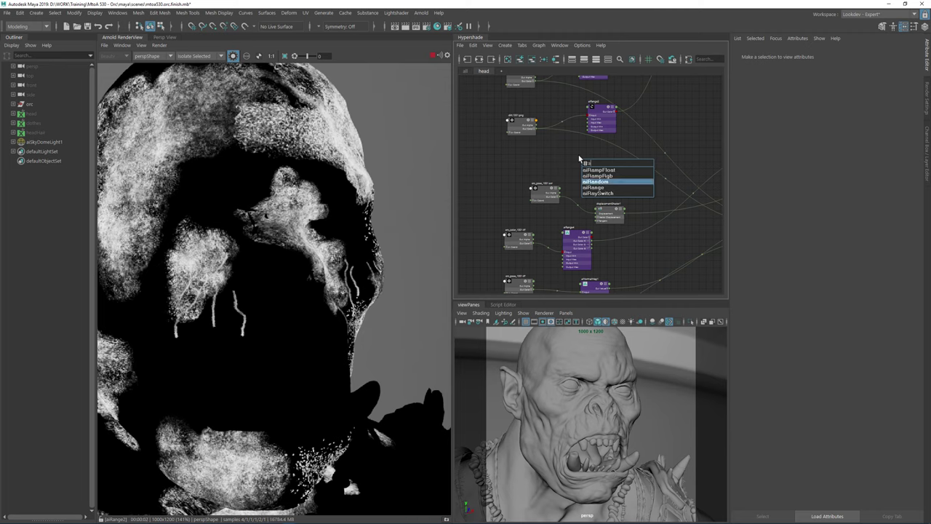
pyautogui.press('Down')
pyautogui.press('Return')
pyautogui.scroll(2, 565, 135)
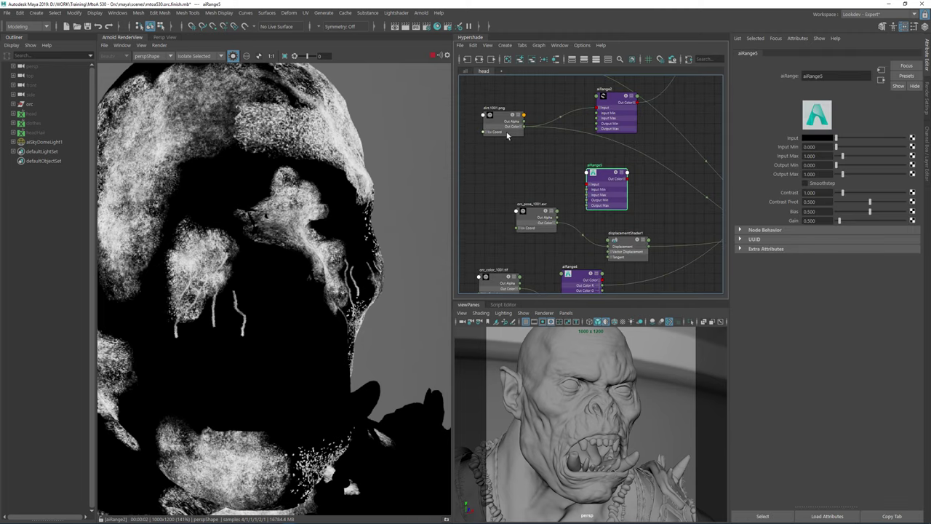
# - Connect the dirt_1 texture's Out Color to the new aiRange's Input and place the node beside aiColorCorrect2
pyautogui.moveTo(526, 129); pyautogui.dragTo(588, 184)
pyautogui.scroll(-3, 561, 109)
pyautogui.moveTo(543, 94); pyautogui.dragTo(654, 265)
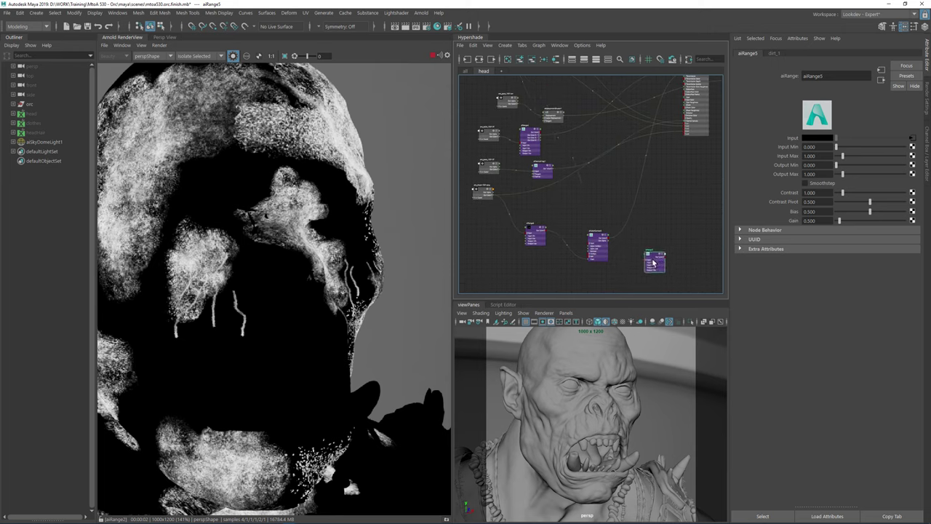
pyautogui.scroll(3, 630, 264)
pyautogui.keyDown('alt'); pyautogui.moveTo(629, 263); pyautogui.dragTo(611, 235, button='middle'); pyautogui.keyUp('alt')
# - Crop the isolated render to the forehead and brow, and add a new aiColorCorrect node beside aiColorCorrect2
pyautogui.moveTo(208, 72); pyautogui.dragTo(371, 222)
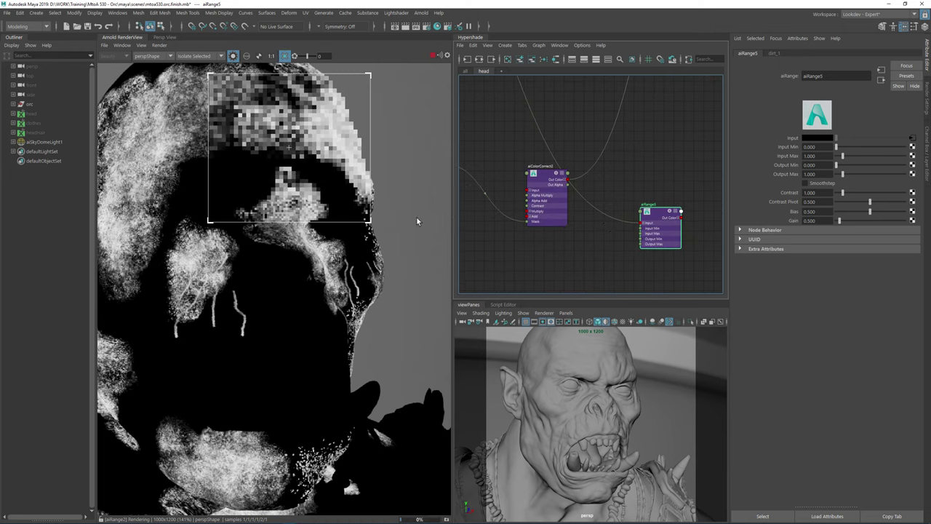
pyautogui.click(661, 162)
pyautogui.press('Tab')
pyautogui.write('aicol')
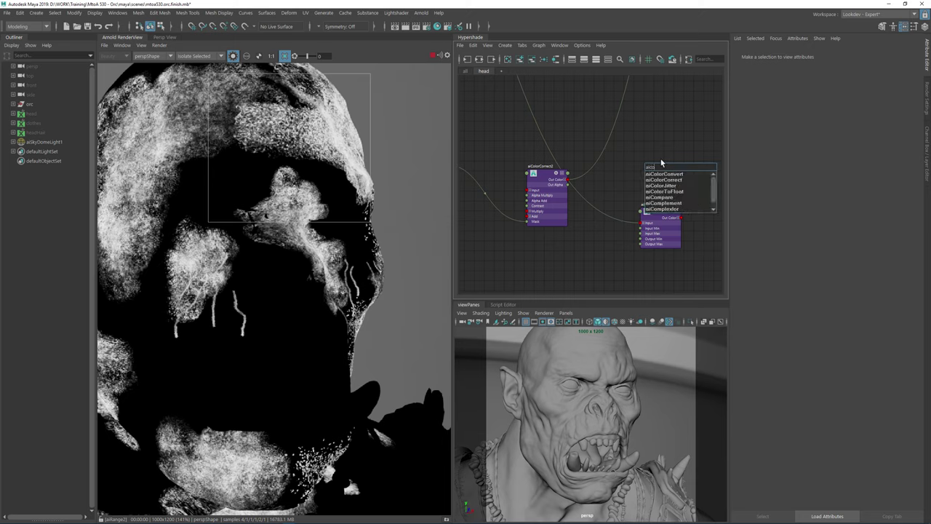
pyautogui.press('Down')
pyautogui.press('Down')
pyautogui.press('Return')
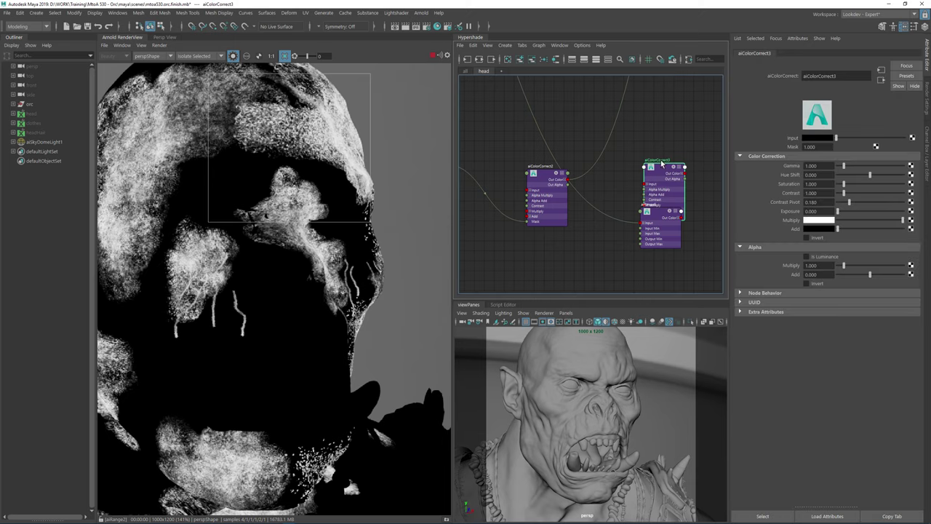
# - Connect aiColorCorrect2's Out Color to aiColorCorrect3's Input and place aiRange5 directly beneath aiColorCorrect3
pyautogui.moveTo(667, 239); pyautogui.dragTo(658, 278)
pyautogui.click(571, 184)
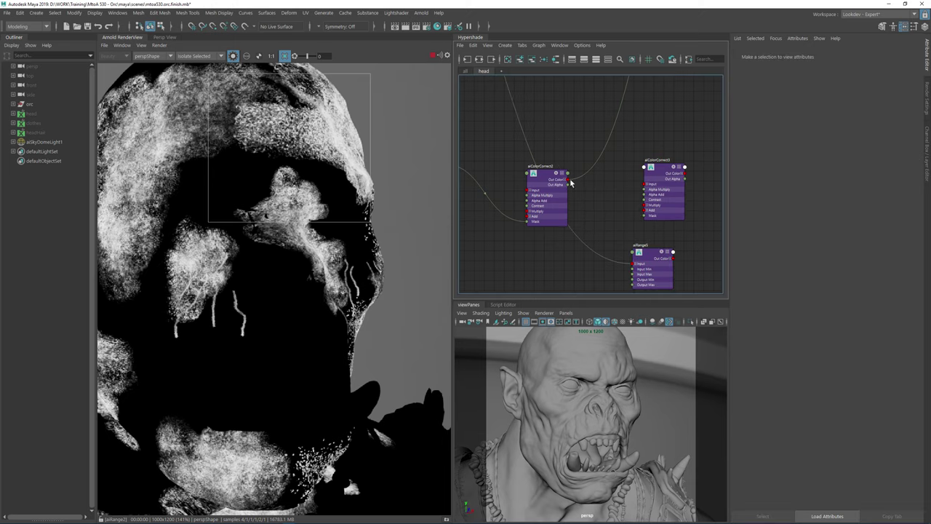
pyautogui.moveTo(635, 187)
pyautogui.mouseDown()
pyautogui.moveTo(663, 176)
pyautogui.moveTo(645, 174)
pyautogui.mouseUp()
pyautogui.moveTo(655, 271); pyautogui.dragTo(619, 211)
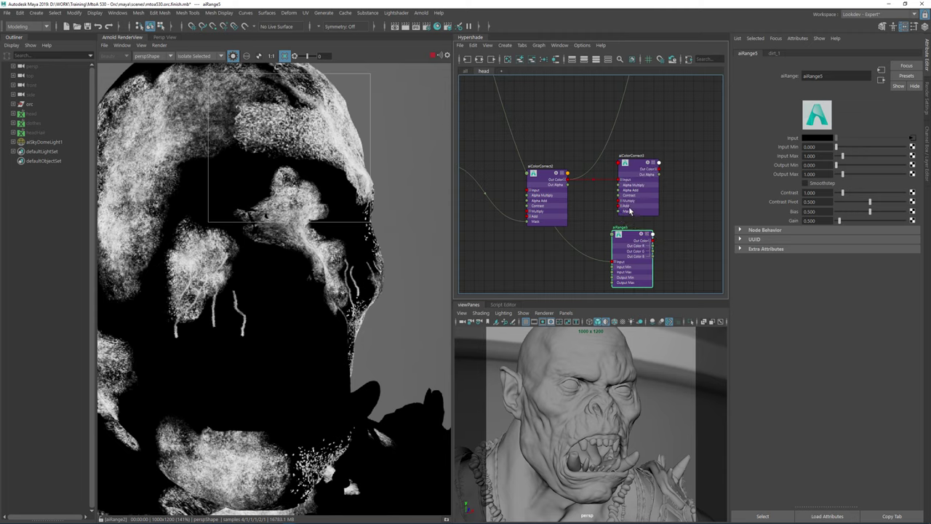
# - Connect aiRange5's Out Color R to aiColorCorrect3's Mask and aiColorCorrect3's Out Color R to ai_body's Specular Roughness
pyautogui.click(656, 170)
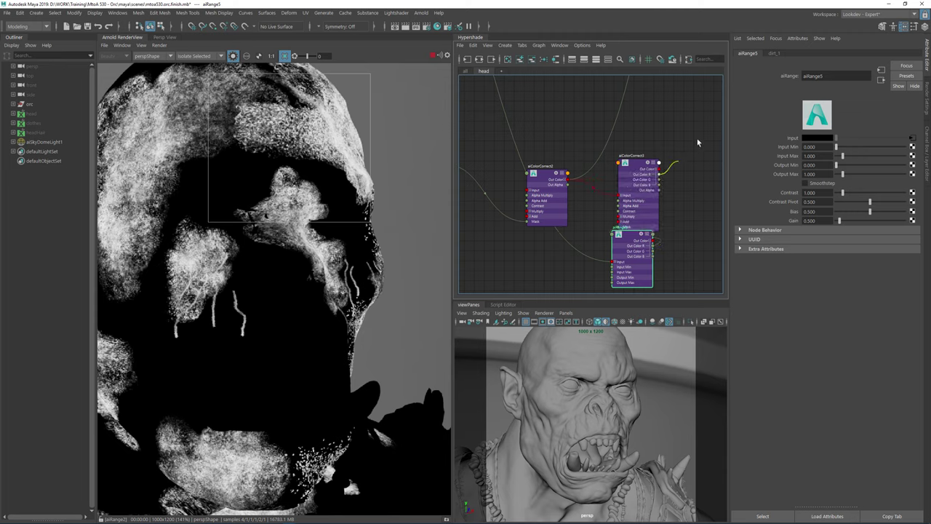
pyautogui.scroll(-4, 696, 138)
pyautogui.keyDown('alt'); pyautogui.moveTo(696, 154); pyautogui.dragTo(626, 302, button='middle'); pyautogui.keyUp('alt')
pyautogui.scroll(4, 646, 151)
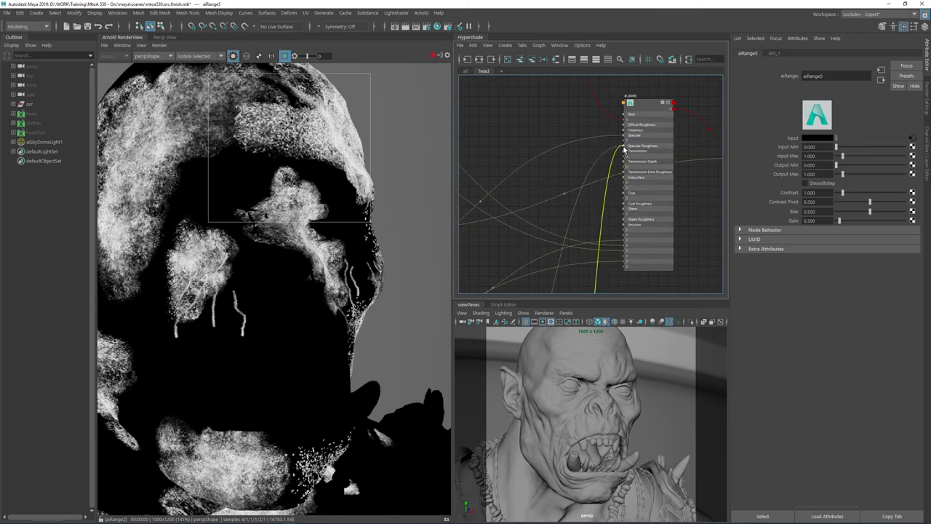
pyautogui.click(624, 147)
# - Move the aiRange5 node clear of aiColorCorrect3, into the space below and between the two color correct nodes
pyautogui.keyDown('alt'); pyautogui.moveTo(692, 280); pyautogui.dragTo(684, 140, button='middle'); pyautogui.keyUp('alt')
pyautogui.keyDown('alt'); pyautogui.moveTo(648, 288); pyautogui.dragTo(659, 128, button='middle'); pyautogui.keyUp('alt')
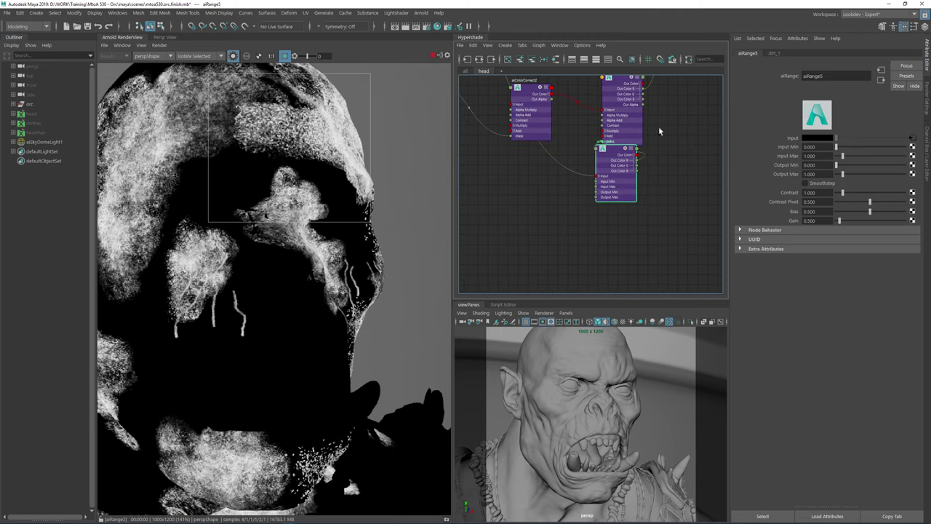
pyautogui.moveTo(642, 185); pyautogui.dragTo(580, 206)
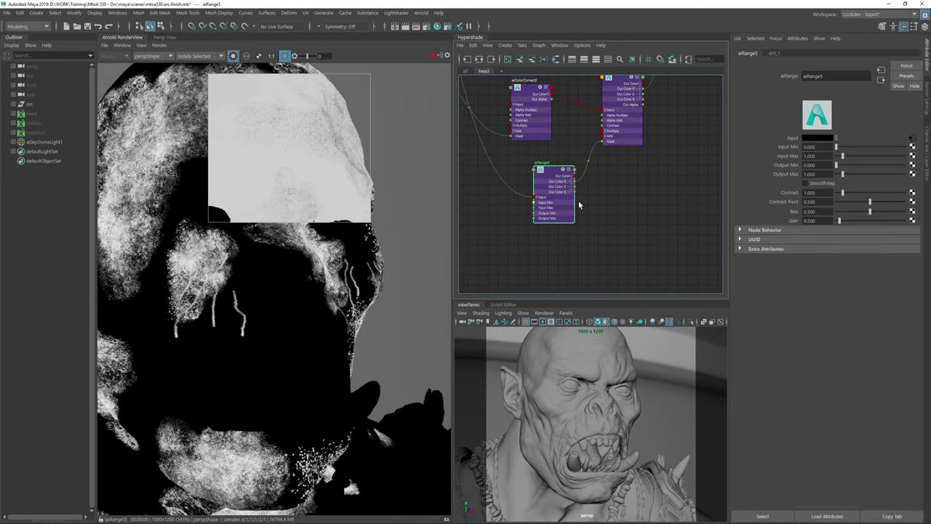
# - Enable Smoothstep on aiRange5 and invert its output with Output Min 1 and Output Max 0
pyautogui.click(805, 183)
pyautogui.moveTo(816, 166); pyautogui.dragTo(799, 164)
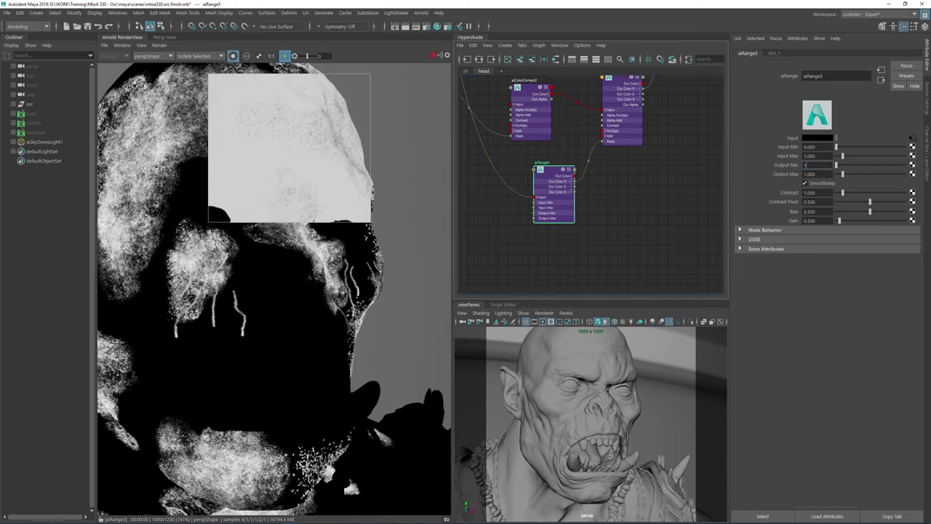
pyautogui.write('1')
pyautogui.press('Tab')
pyautogui.write('0')
pyautogui.press('Return')
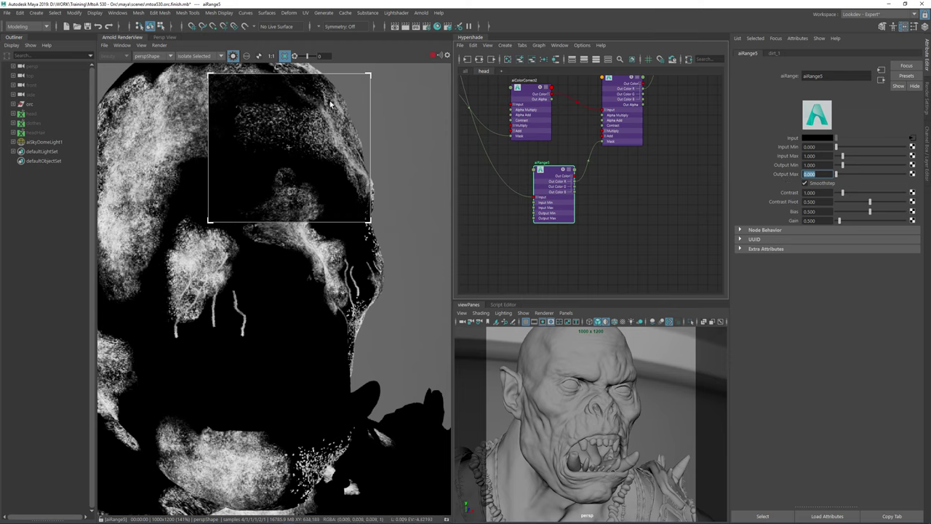
# - Raise aiColorCorrect3's Add color from black to a mid grey
pyautogui.scroll(2, 330, 104)
pyautogui.click(624, 111)
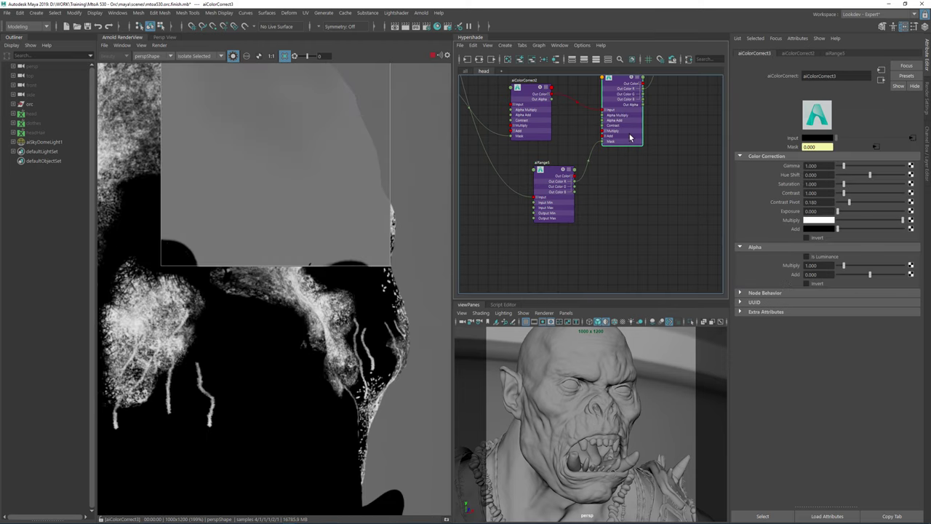
pyautogui.keyDown('alt'); pyautogui.moveTo(668, 164); pyautogui.dragTo(658, 245, button='middle'); pyautogui.keyUp('alt')
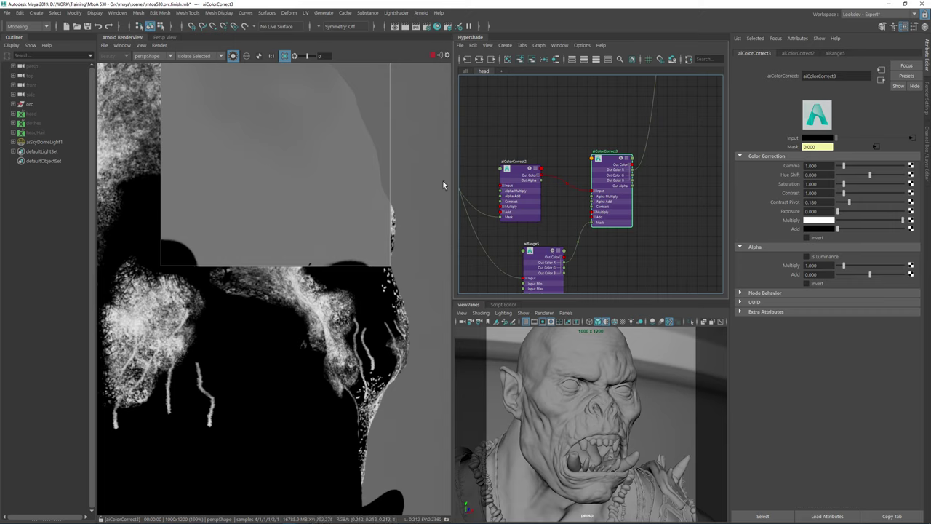
pyautogui.click(873, 230)
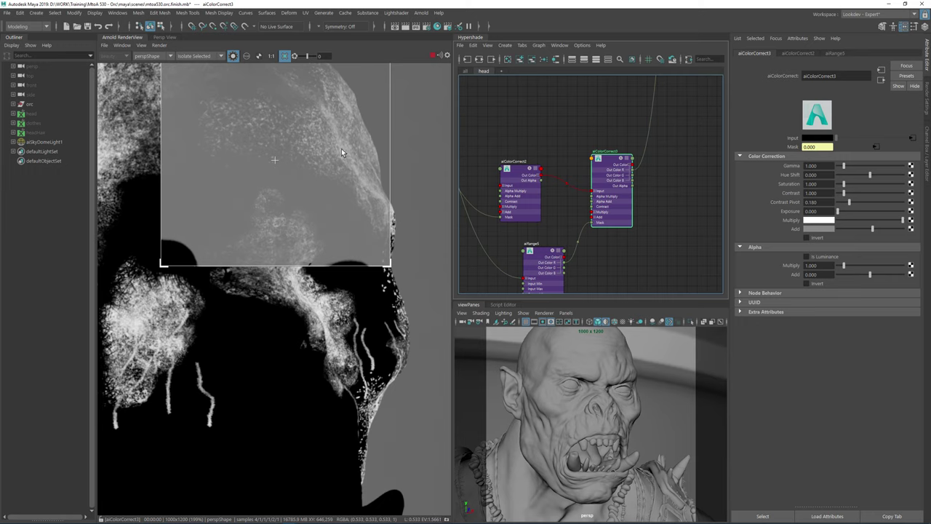
# - Remove the render crop and inspect the isolated roughness result across the orc's whole head
pyautogui.scroll(-3, 341, 149)
pyautogui.keyDown('shift'); pyautogui.click(312, 172); pyautogui.keyUp('shift')
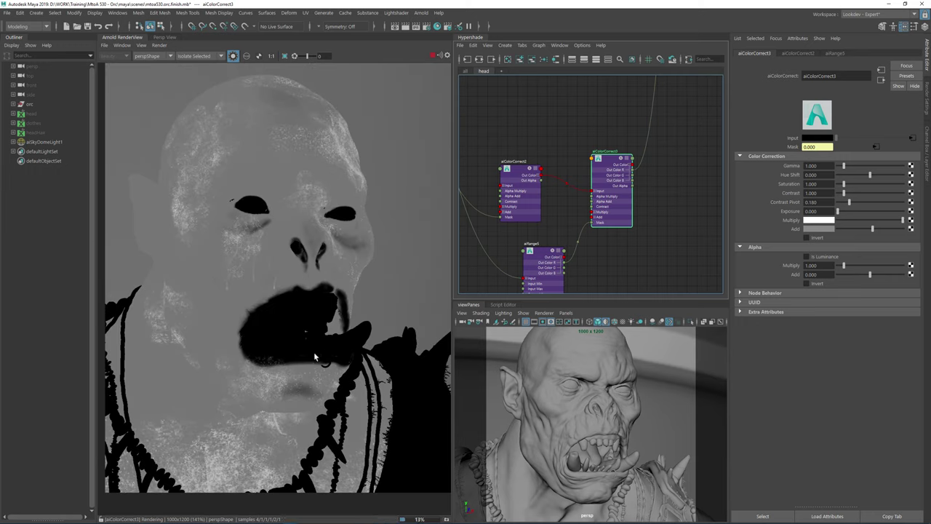
pyautogui.scroll(1, 270, 306)
pyautogui.moveTo(227, 254); pyautogui.dragTo(318, 293, button='middle')
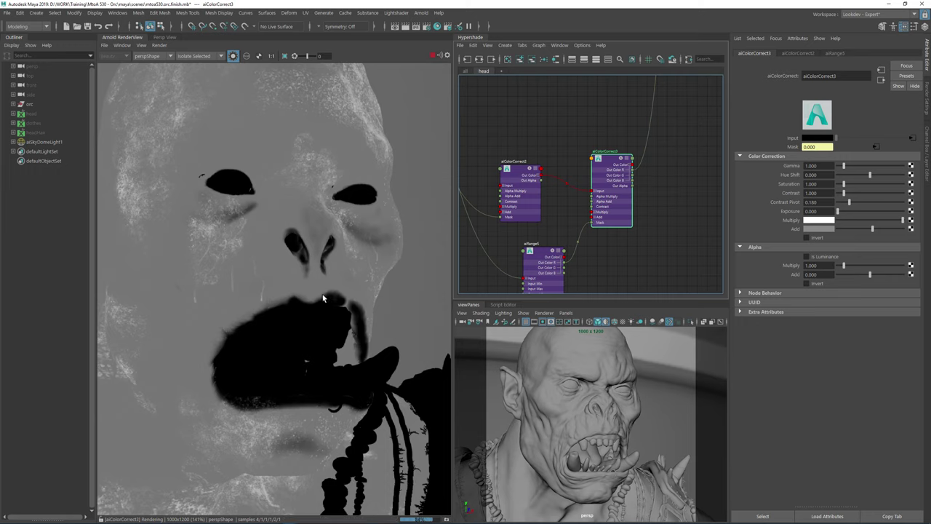
pyautogui.moveTo(361, 123); pyautogui.dragTo(264, 104, button='middle')
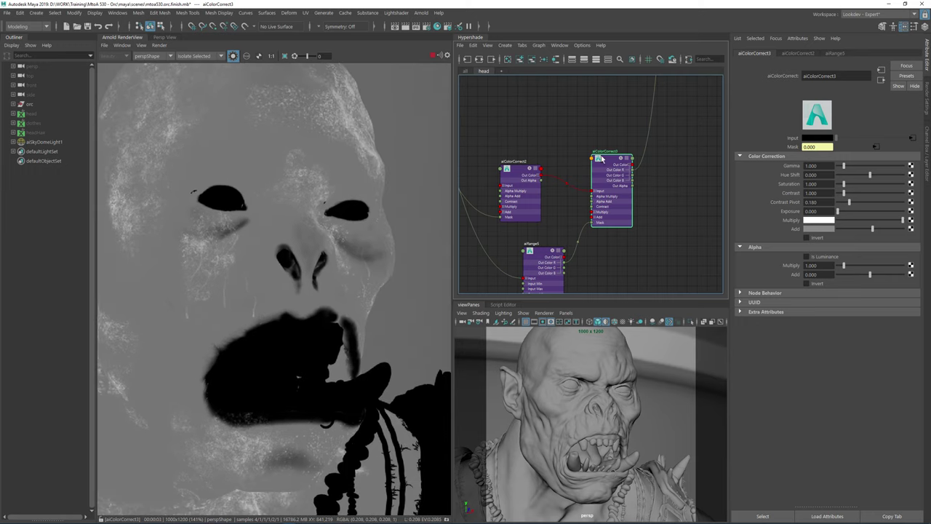
pyautogui.scroll(-4, 582, 129)
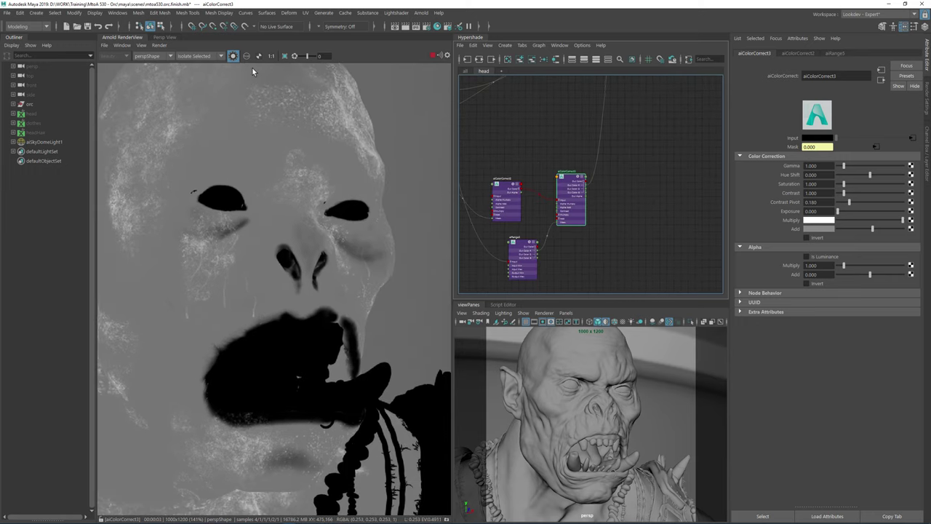
# - Switch the isolated node preview back to the full beauty render and crop it to the brow, eyes and nose
pyautogui.click(233, 57)
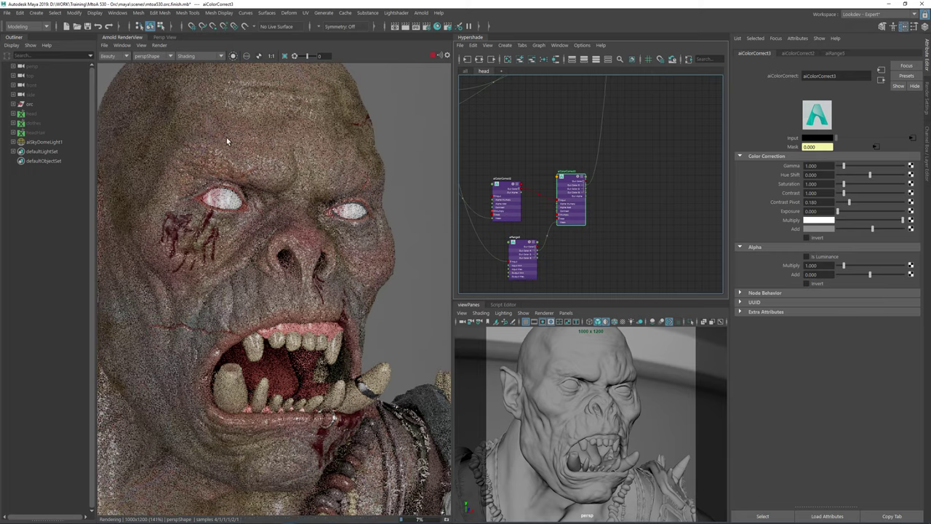
pyautogui.moveTo(226, 136); pyautogui.dragTo(245, 171, button='middle')
pyautogui.scroll(-3, 285, 210)
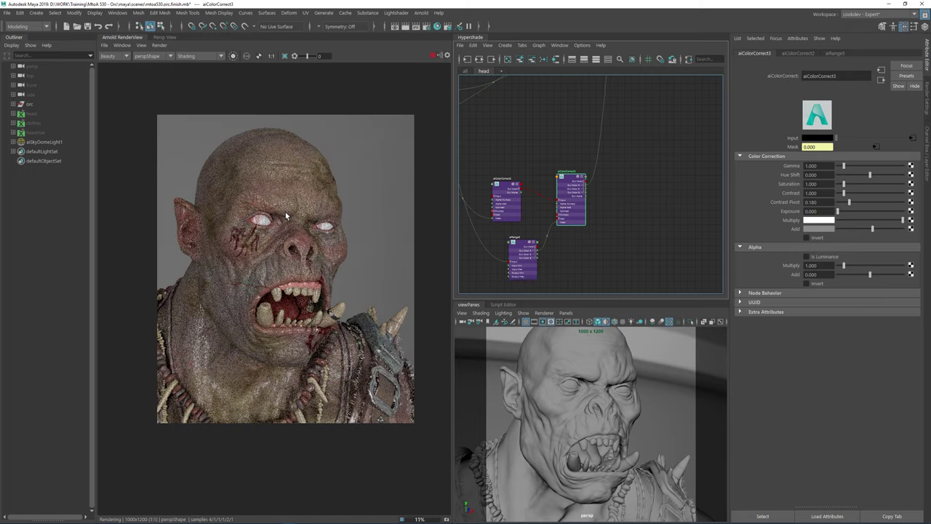
pyautogui.scroll(2, 285, 212)
pyautogui.moveTo(323, 161); pyautogui.dragTo(350, 139, button='middle')
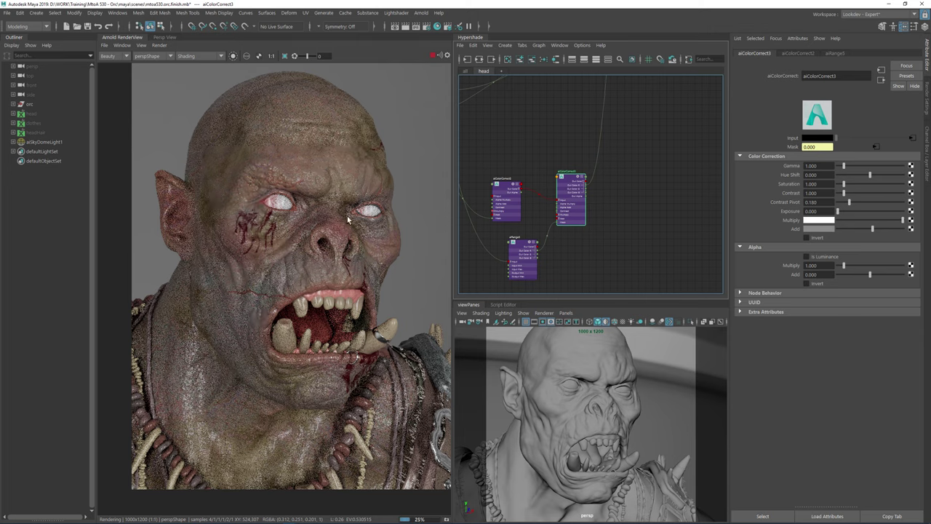
pyautogui.moveTo(652, 134)
pyautogui.keyDown('alt'); pyautogui.mouseDown(button='middle')
pyautogui.moveTo(605, 289)
pyautogui.moveTo(652, 197)
pyautogui.mouseUp(button='middle'); pyautogui.keyUp('alt')
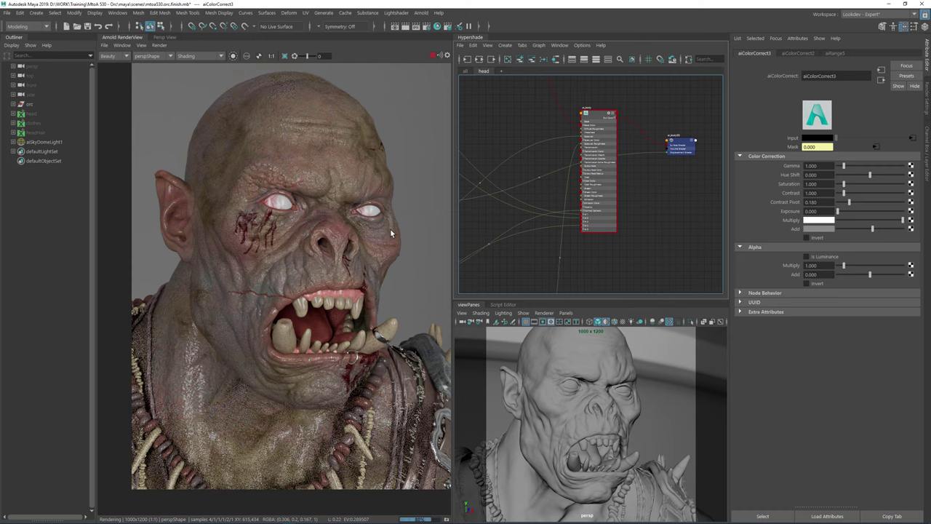
pyautogui.scroll(2, 390, 228)
pyautogui.keyDown('alt'); pyautogui.moveTo(315, 180); pyautogui.dragTo(281, 195, button='middle'); pyautogui.keyUp('alt')
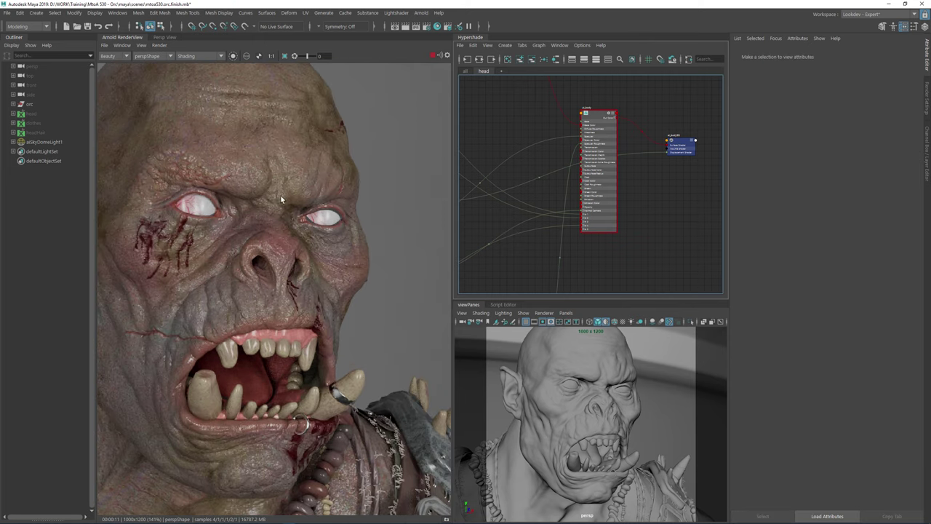
pyautogui.keyDown('ctrl'); pyautogui.moveTo(237, 195); pyautogui.dragTo(402, 323); pyautogui.keyUp('ctrl')
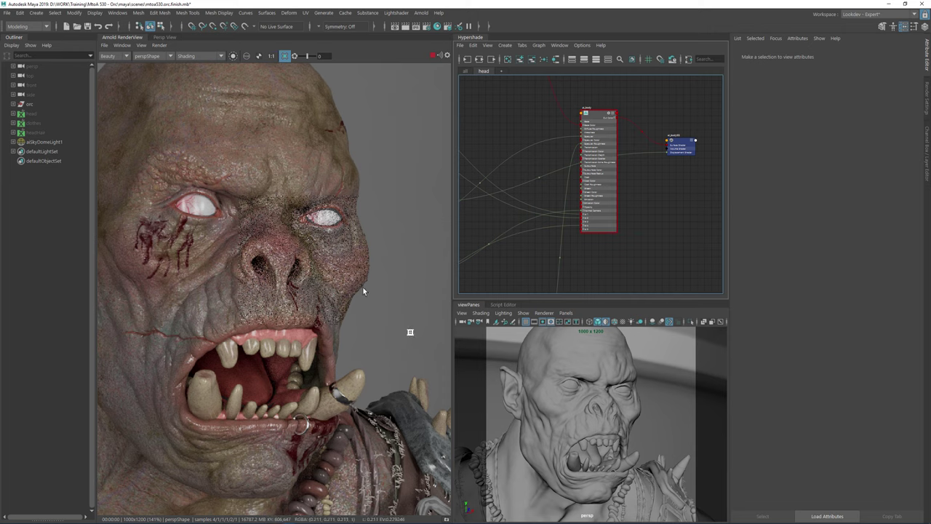
pyautogui.keyDown('ctrl'); pyautogui.moveTo(181, 128); pyautogui.dragTo(406, 333); pyautogui.keyUp('ctrl')
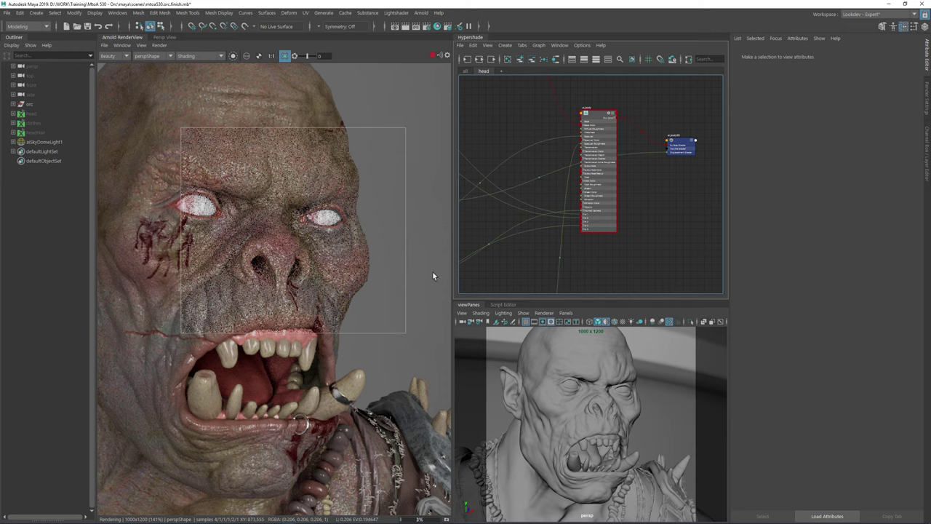
# - Set aiSkyDomeLight1's Y rotation to 60 and examine the skin highlights in the cropped render
pyautogui.click(36, 143)
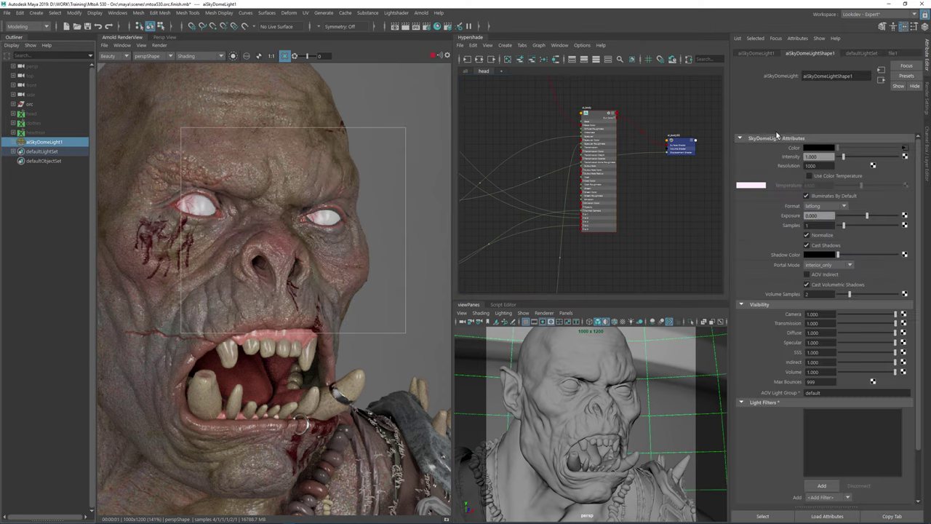
pyautogui.click(753, 54)
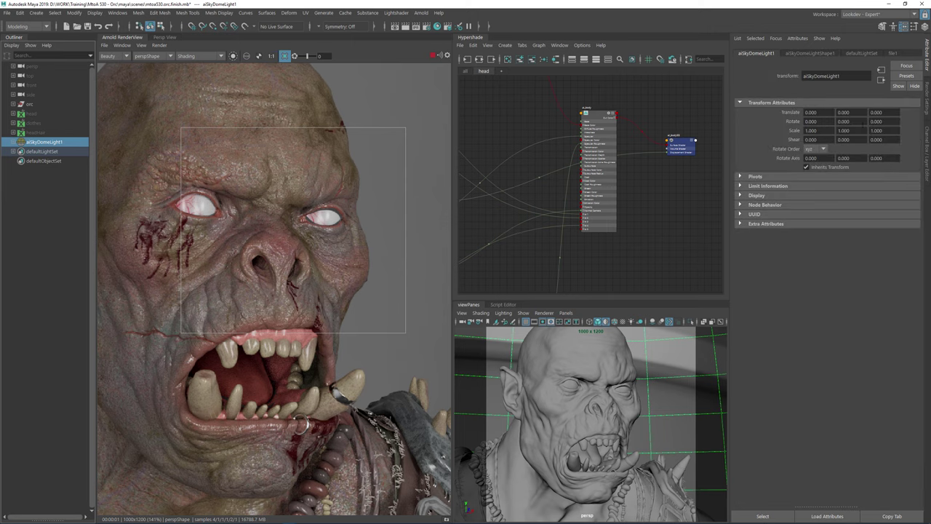
pyautogui.click(843, 121)
pyautogui.write('60')
pyautogui.press('Return')
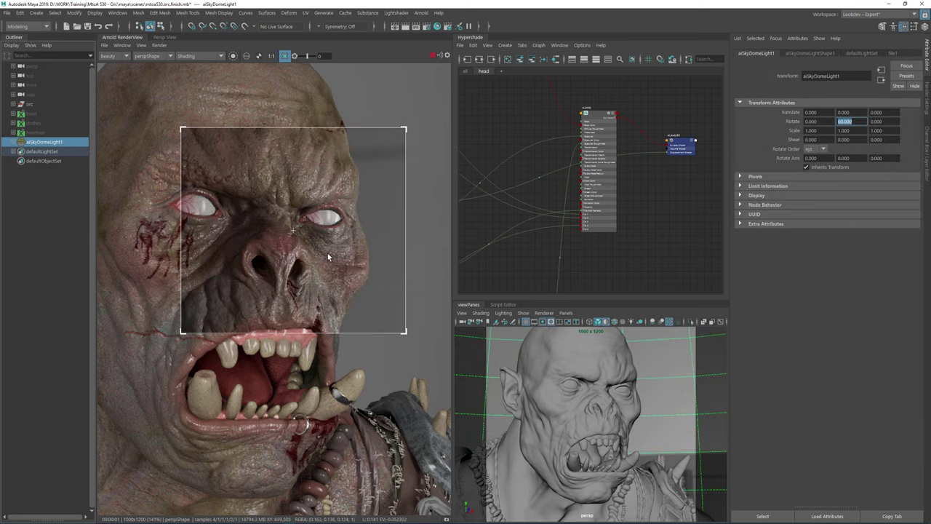
pyautogui.scroll(2, 300, 269)
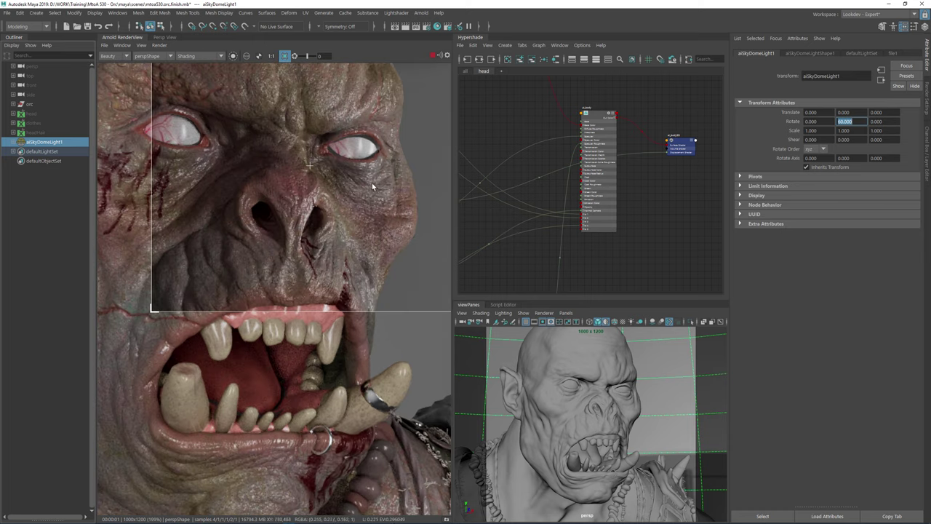
pyautogui.scroll(-2, 327, 190)
pyautogui.scroll(1, 325, 192)
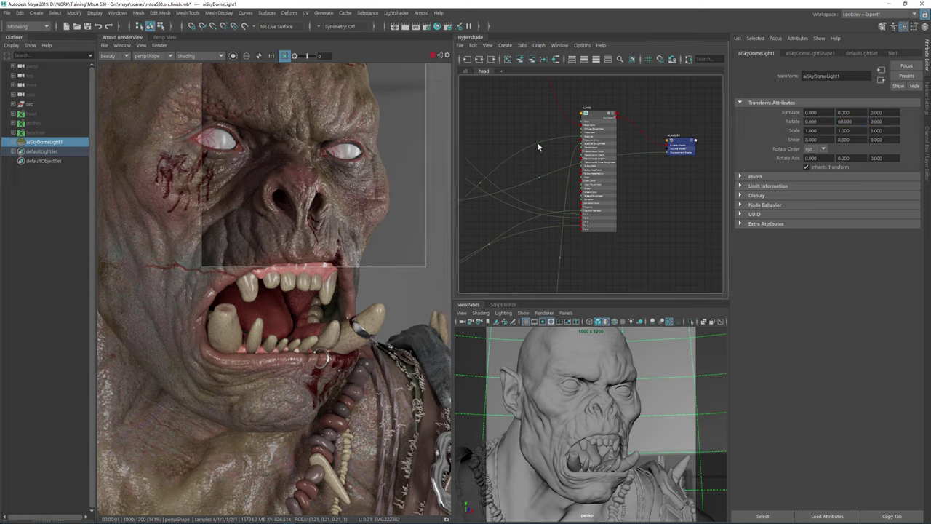
# - Connect aiLayerRgba1's Out Color to the Subsurface Color input of ai_body
pyautogui.keyDown('alt'); pyautogui.moveTo(553, 110); pyautogui.dragTo(635, 158, button='middle'); pyautogui.keyUp('alt')
pyautogui.keyDown('alt'); pyautogui.moveTo(614, 179); pyautogui.dragTo(625, 283, button='middle'); pyautogui.keyUp('alt')
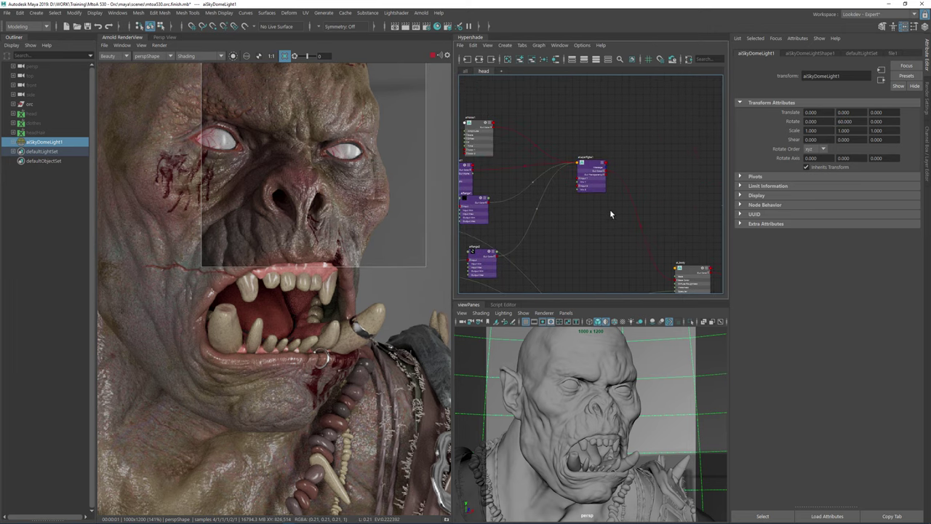
pyautogui.scroll(3, 610, 211)
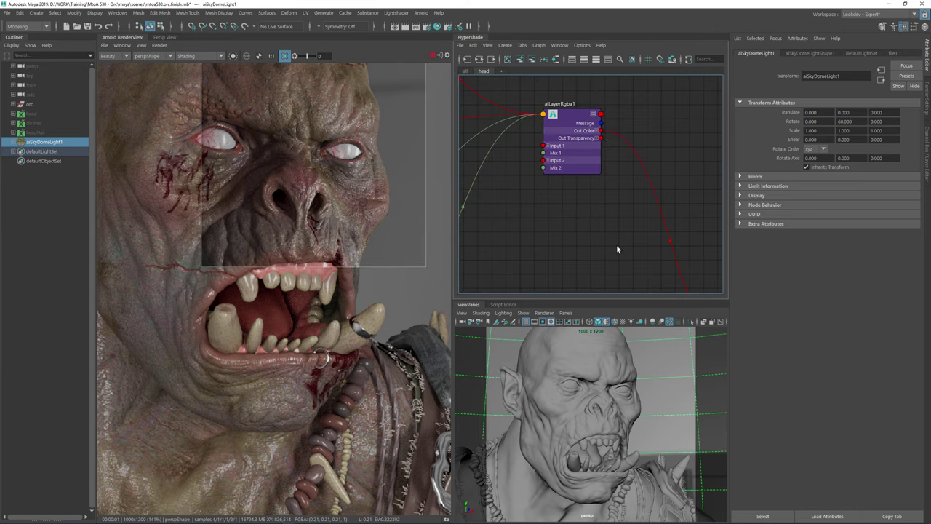
pyautogui.scroll(-3, 616, 245)
pyautogui.keyDown('alt'); pyautogui.moveTo(616, 247); pyautogui.dragTo(531, 117, button='middle'); pyautogui.keyUp('alt')
pyautogui.scroll(2, 539, 176)
pyautogui.click(569, 143)
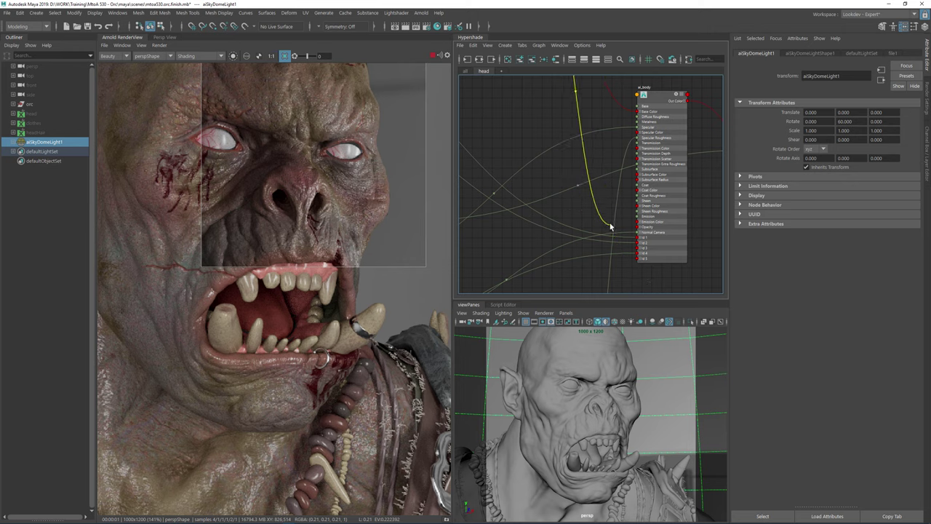
pyautogui.keyDown('alt'); pyautogui.moveTo(586, 218); pyautogui.dragTo(498, 218, button='middle'); pyautogui.keyUp('alt')
pyautogui.scroll(2, 507, 210)
pyautogui.moveTo(507, 211); pyautogui.dragTo(566, 163)
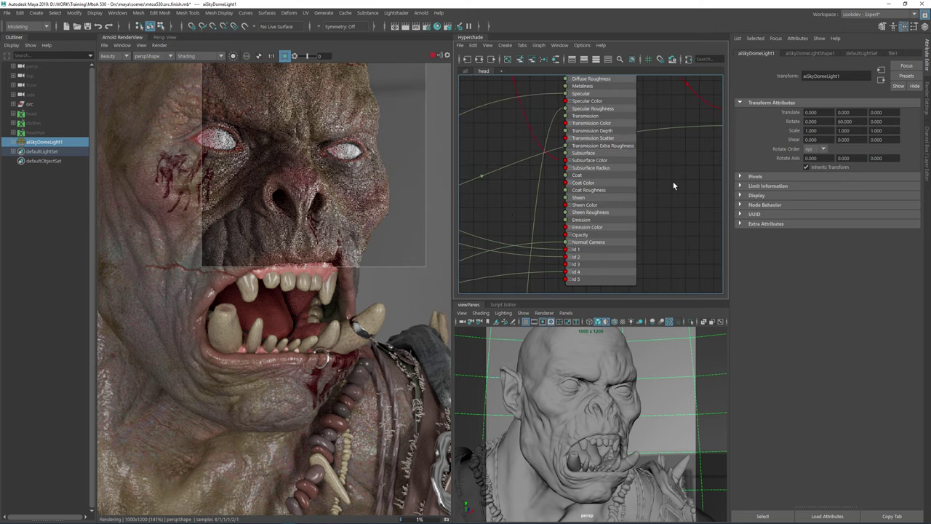
# - Disable the dirt layer, Layer 7, of aiLayerRgba1
pyautogui.click(621, 188)
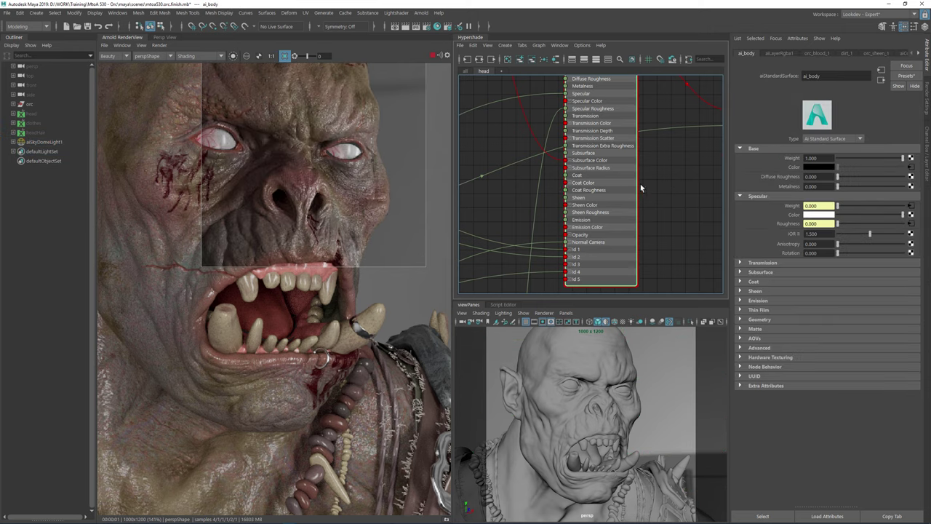
pyautogui.scroll(-3, 634, 186)
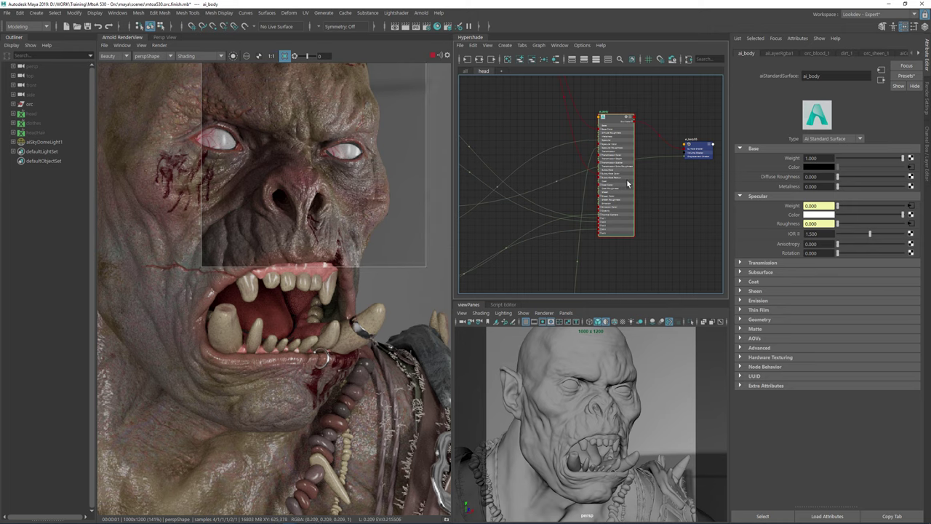
pyautogui.scroll(3, 617, 176)
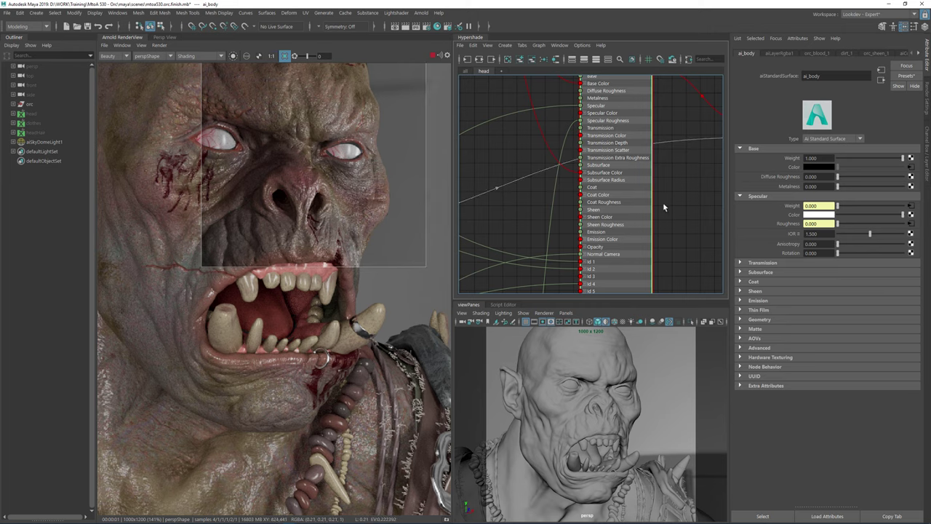
pyautogui.scroll(-3, 521, 169)
pyautogui.keyDown('alt'); pyautogui.moveTo(504, 109); pyautogui.dragTo(566, 186, button='middle'); pyautogui.keyUp('alt')
pyautogui.scroll(3, 561, 158)
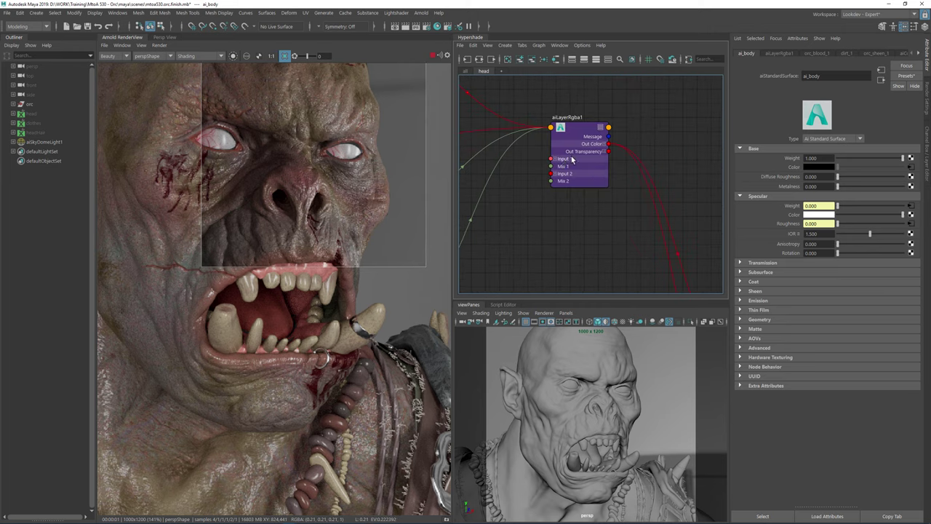
pyautogui.click(577, 132)
pyautogui.keyDown('alt'); pyautogui.moveTo(530, 235); pyautogui.dragTo(631, 205, button='middle'); pyautogui.keyUp('alt')
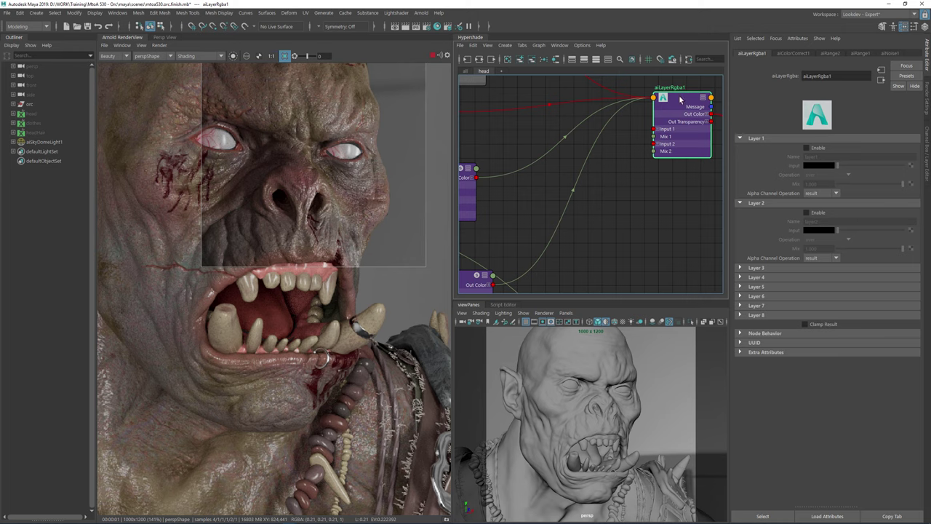
pyautogui.click(756, 305)
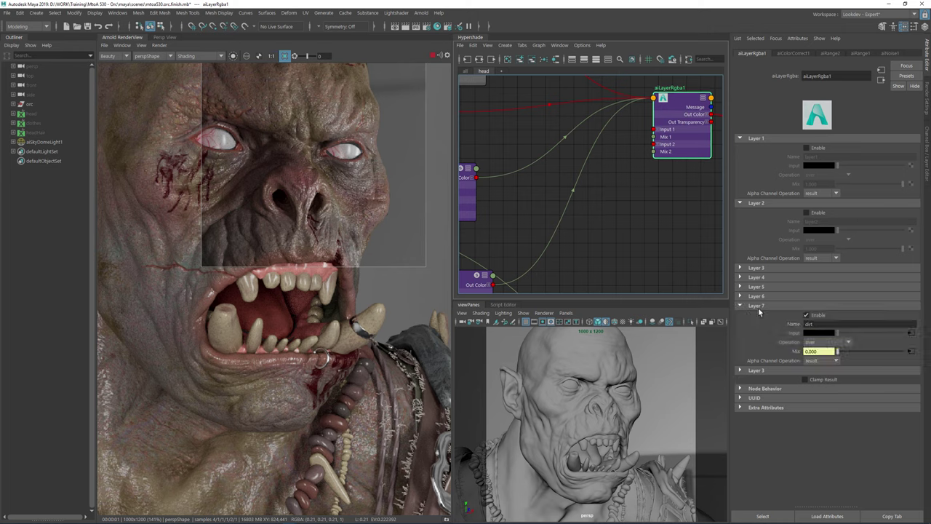
pyautogui.click(816, 314)
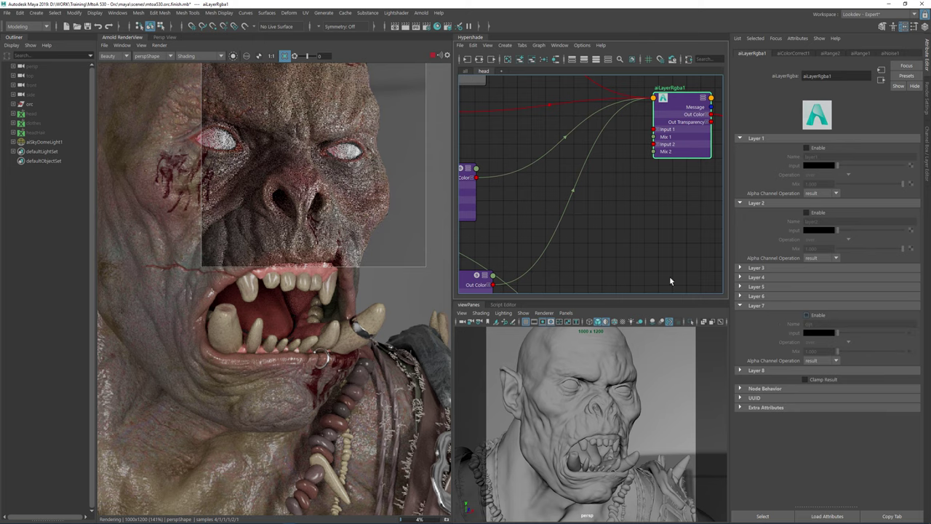
# - Replace the render crop with a new one covering the orc's forehead and brow
pyautogui.moveTo(325, 109); pyautogui.dragTo(313, 195, button='middle')
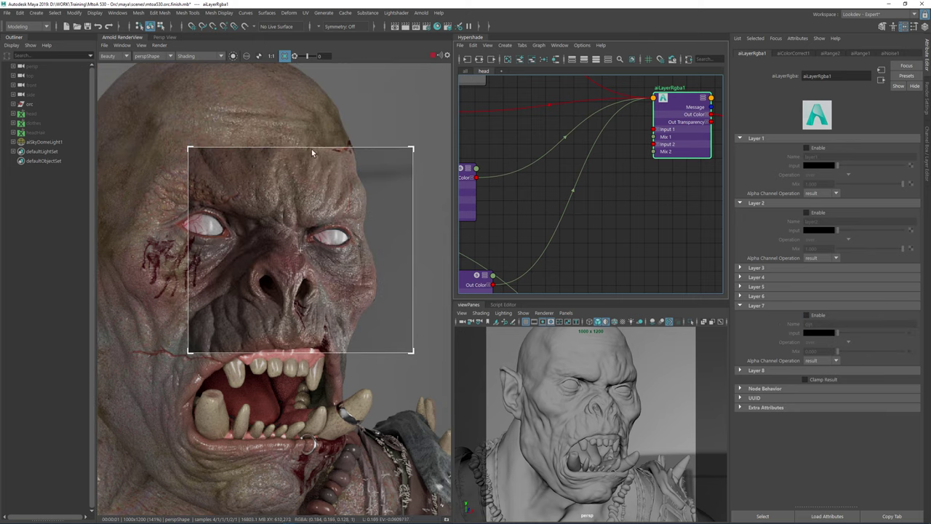
pyautogui.click(284, 56)
pyautogui.moveTo(380, 88); pyautogui.dragTo(197, 227)
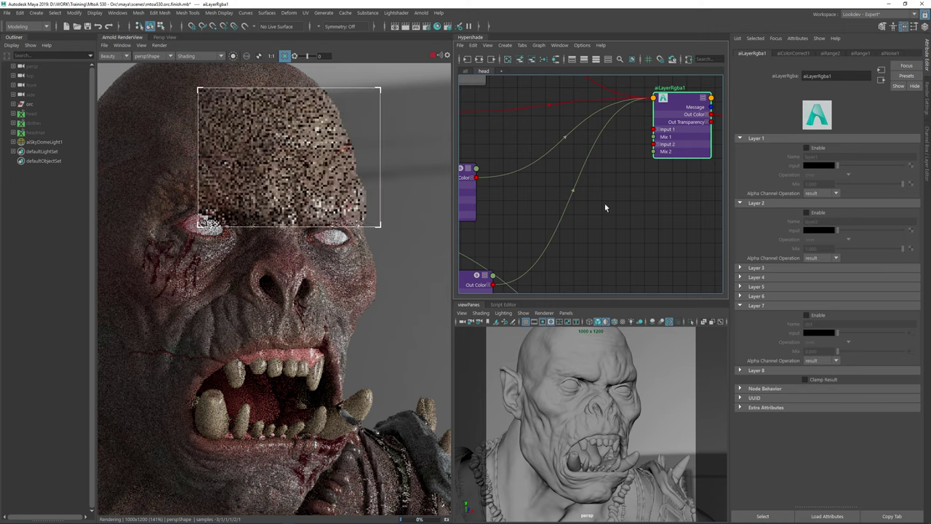
# - Preview the isolated outputs of aiRange1 and aiRange2 in the cropped forehead render
pyautogui.scroll(-2, 627, 204)
pyautogui.keyDown('alt'); pyautogui.moveTo(627, 204); pyautogui.dragTo(665, 210, button='middle'); pyautogui.keyUp('alt')
pyautogui.click(634, 197)
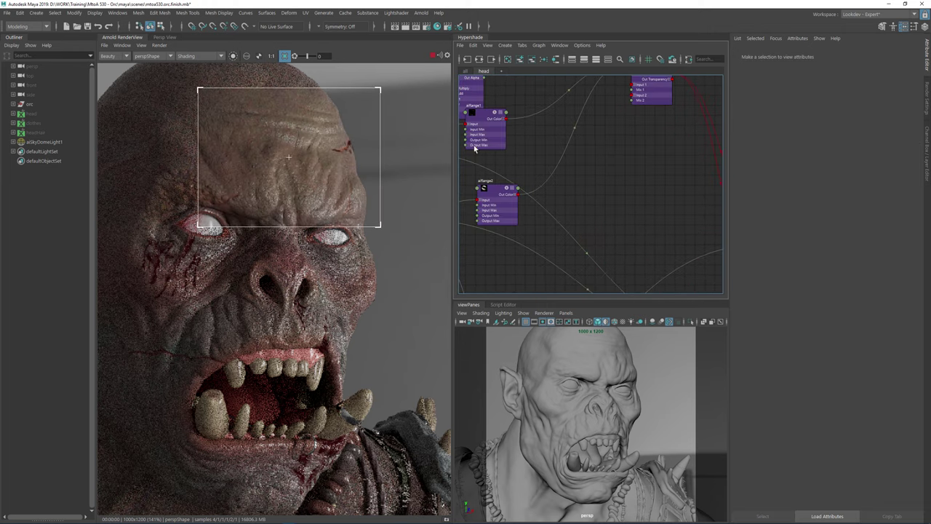
pyautogui.click(521, 151)
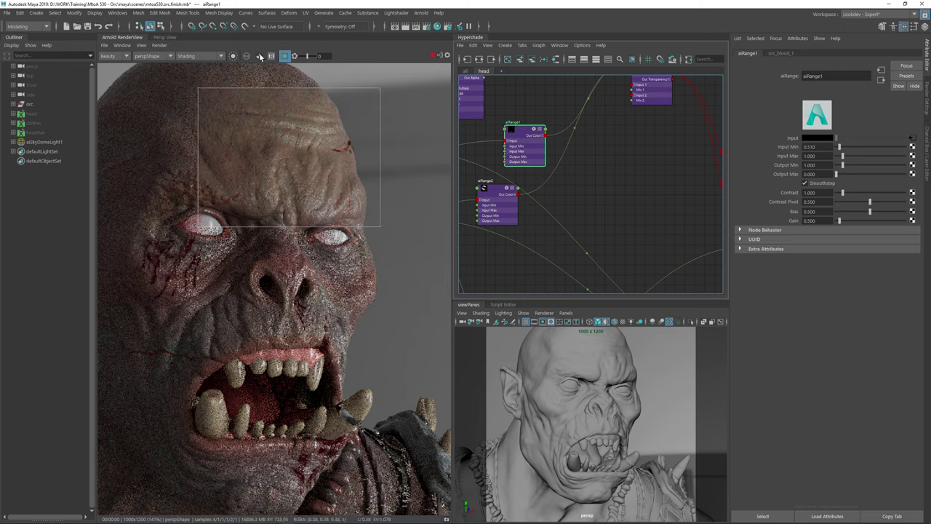
pyautogui.click(233, 57)
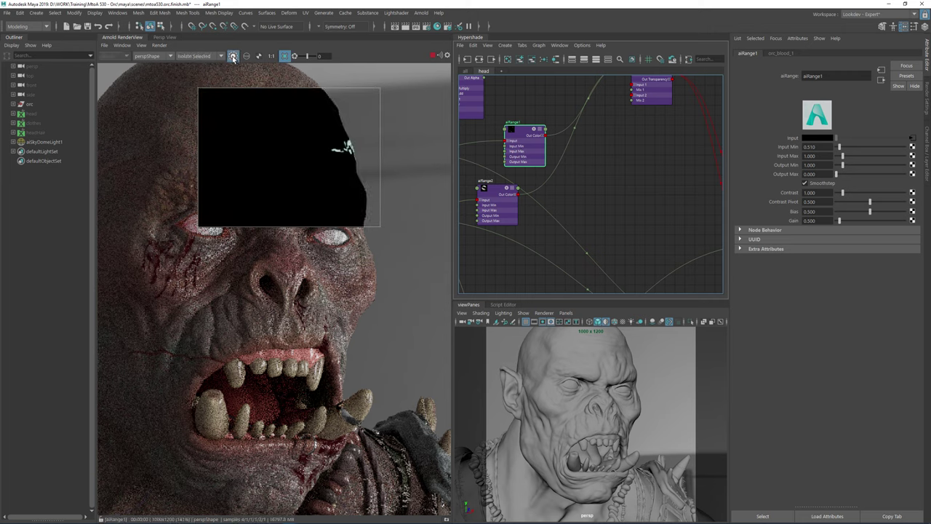
pyautogui.click(233, 57)
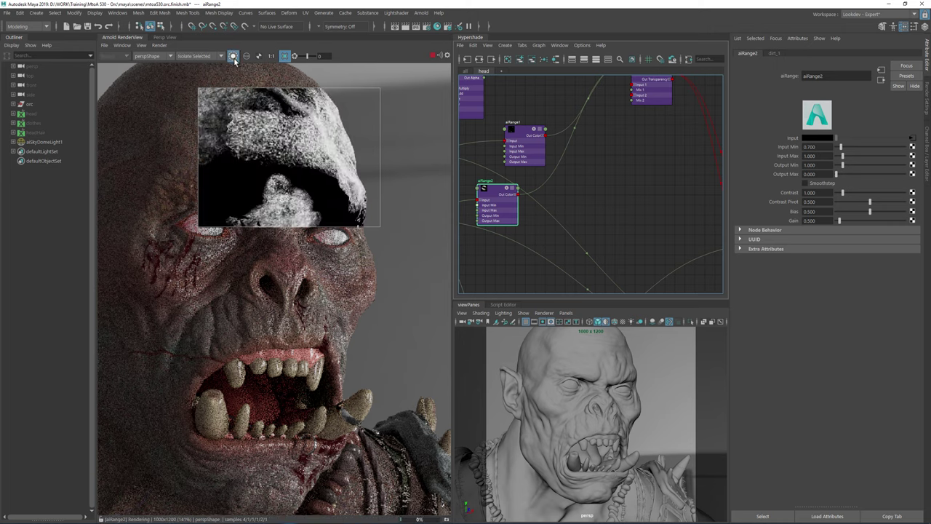
# - Examine the subsurface inputs of ai_body and the path back to aiRange2 in the node graph
pyautogui.keyDown('alt'); pyautogui.moveTo(600, 219); pyautogui.dragTo(560, 138, button='middle'); pyautogui.keyUp('alt')
pyautogui.scroll(-3, 604, 164)
pyautogui.scroll(6, 690, 209)
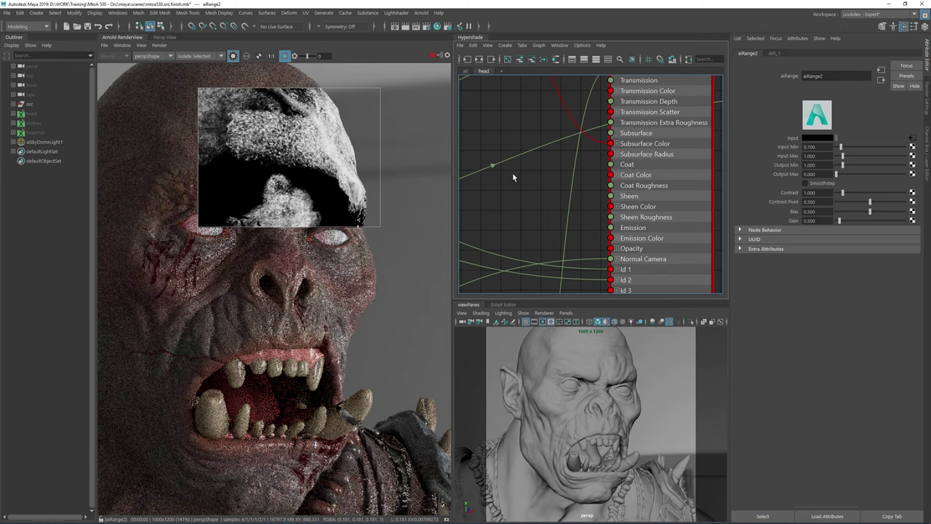
pyautogui.scroll(-3, 514, 176)
pyautogui.keyDown('alt'); pyautogui.moveTo(584, 211); pyautogui.dragTo(626, 235, button='middle'); pyautogui.keyUp('alt')
pyautogui.keyDown('alt'); pyautogui.moveTo(495, 206); pyautogui.dragTo(665, 259, button='middle'); pyautogui.keyUp('alt')
pyautogui.scroll(-2, 664, 260)
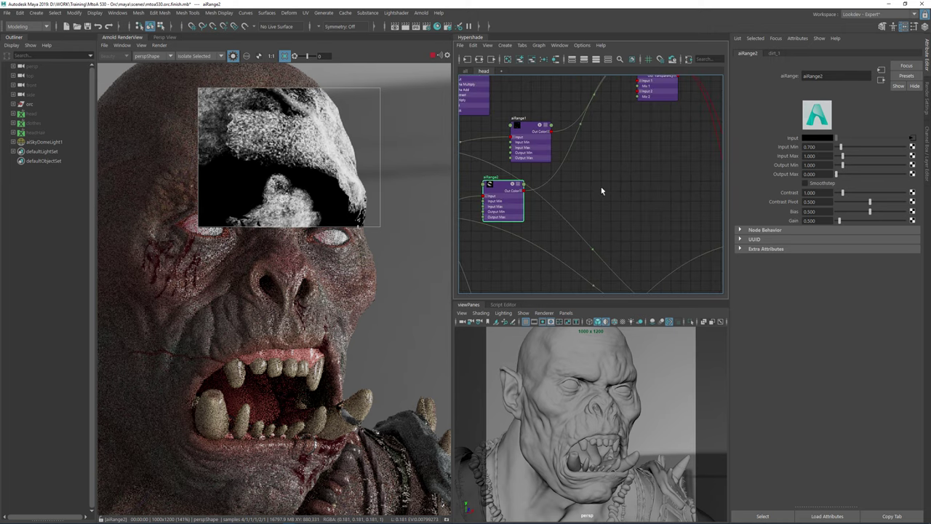
# - Create an aiRange node beside aiRange2 and connect aiRange2's Out Color to its Input
pyautogui.scroll(2, 602, 190)
pyautogui.keyDown('alt'); pyautogui.moveTo(602, 187); pyautogui.dragTo(626, 177, button='middle'); pyautogui.keyUp('alt')
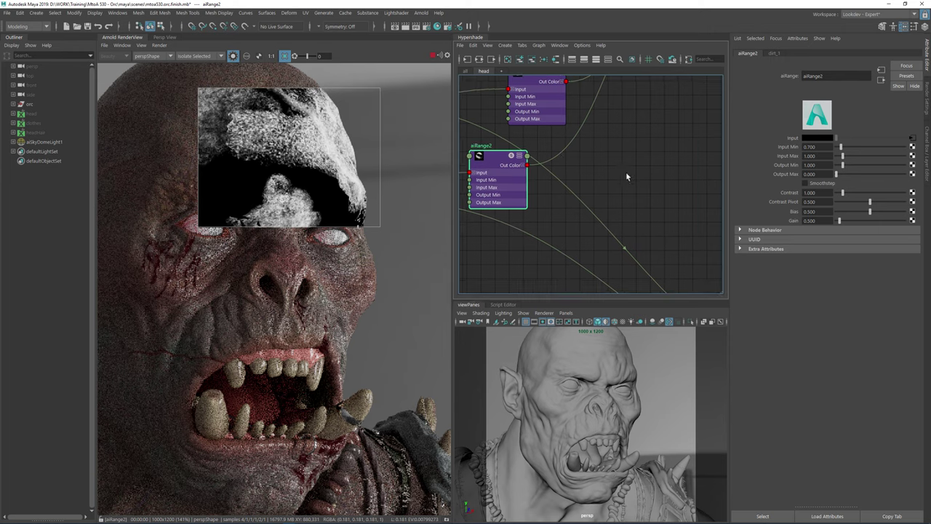
pyautogui.click(628, 176)
pyautogui.press('Tab')
pyautogui.write('ai')
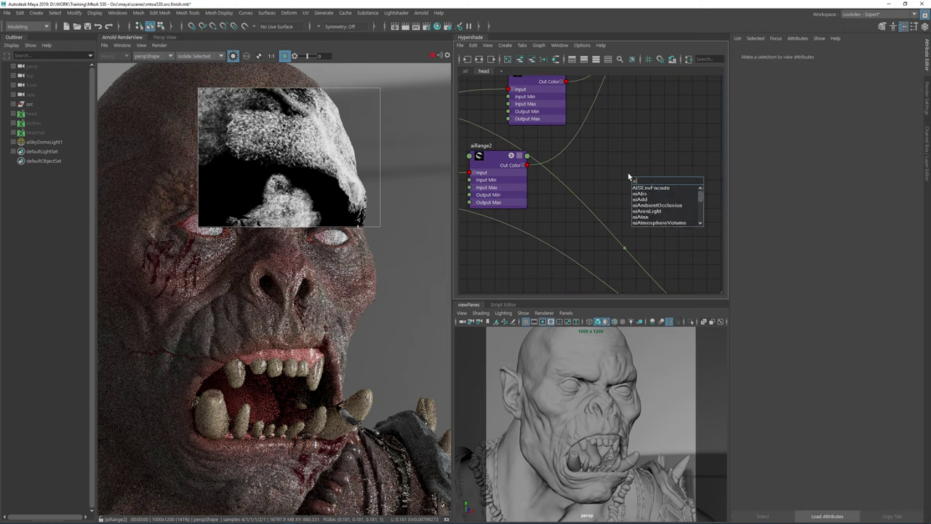
pyautogui.write('Range')
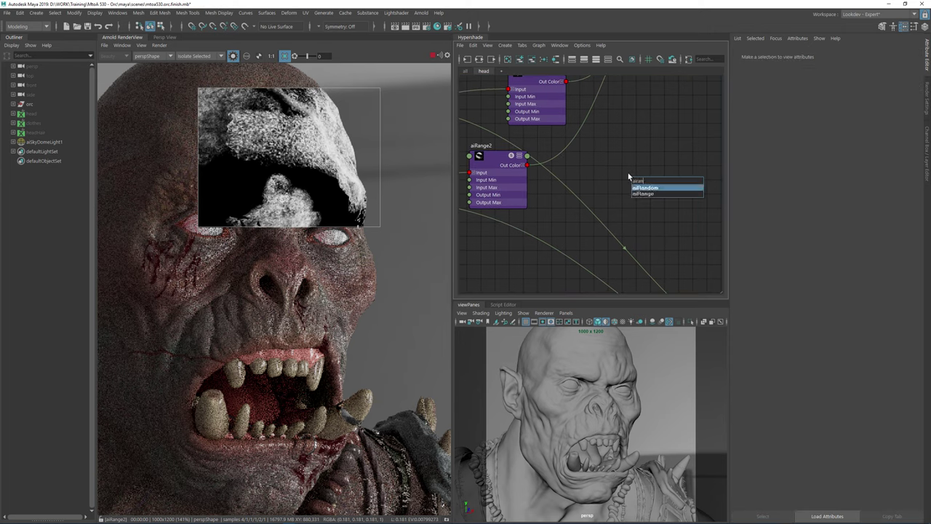
pyautogui.press('Return')
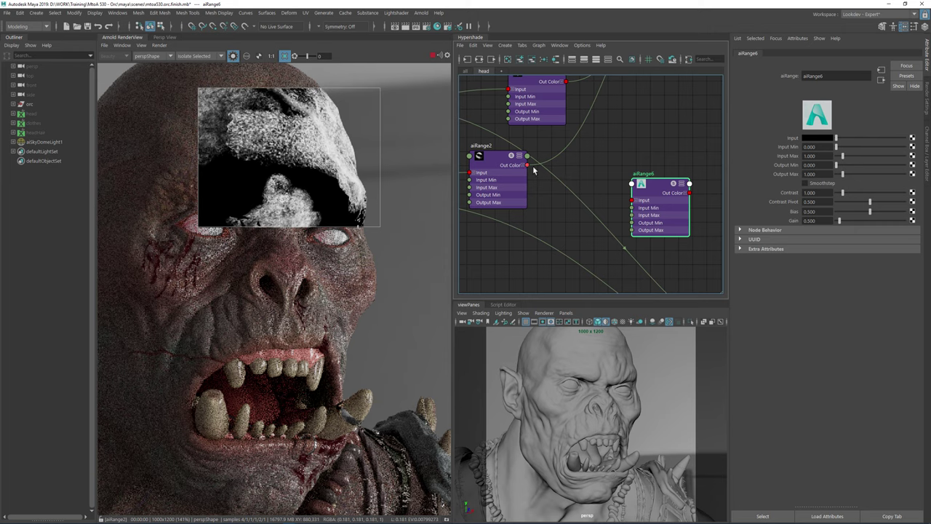
pyautogui.moveTo(528, 166); pyautogui.dragTo(631, 200)
pyautogui.click(670, 169)
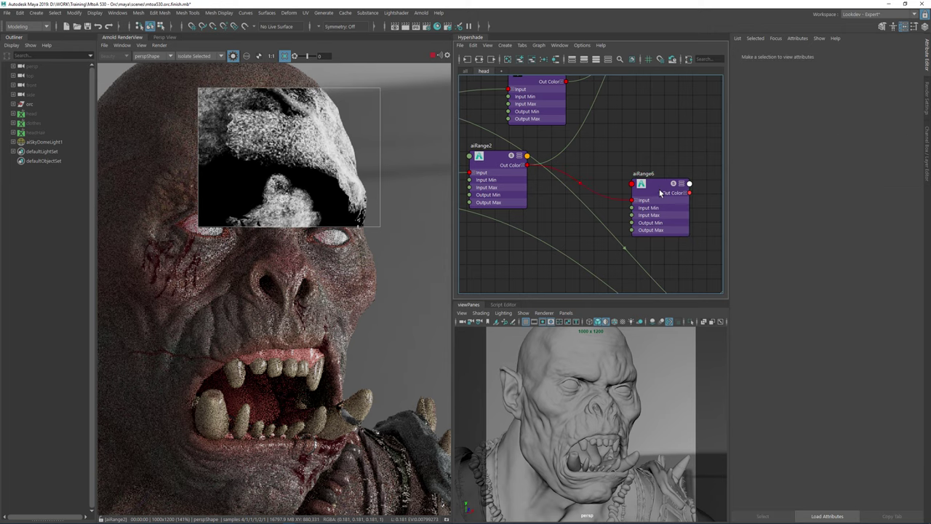
# - Connect the Out Color R of aiRange6 to the Subsurface weight input of ai_body
pyautogui.keyDown('alt'); pyautogui.moveTo(656, 152); pyautogui.dragTo(561, 104, button='middle'); pyautogui.keyUp('alt')
pyautogui.moveTo(595, 148); pyautogui.dragTo(636, 207)
pyautogui.keyDown('alt'); pyautogui.moveTo(517, 101); pyautogui.dragTo(613, 123, button='middle'); pyautogui.keyUp('alt')
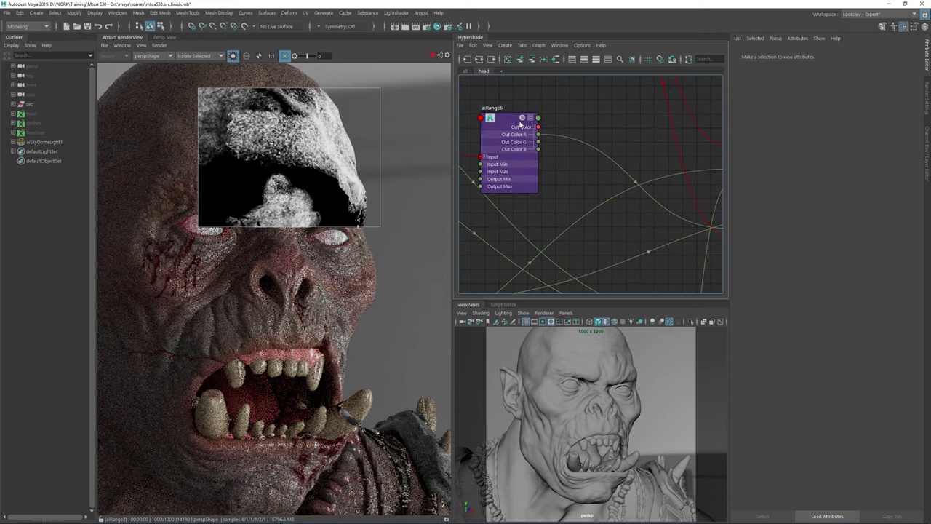
# - Invert the mask in aiRange6 by setting Output Min to 1 and Output Max to 0
pyautogui.click(517, 123)
pyautogui.doubleClick(809, 165)
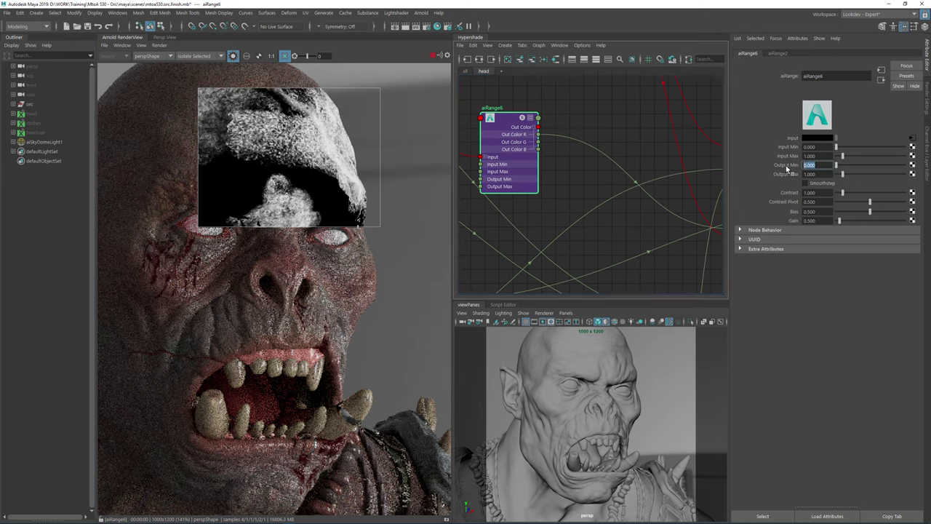
pyautogui.write('1')
pyautogui.press('Tab')
pyautogui.write('0')
pyautogui.press('Return')
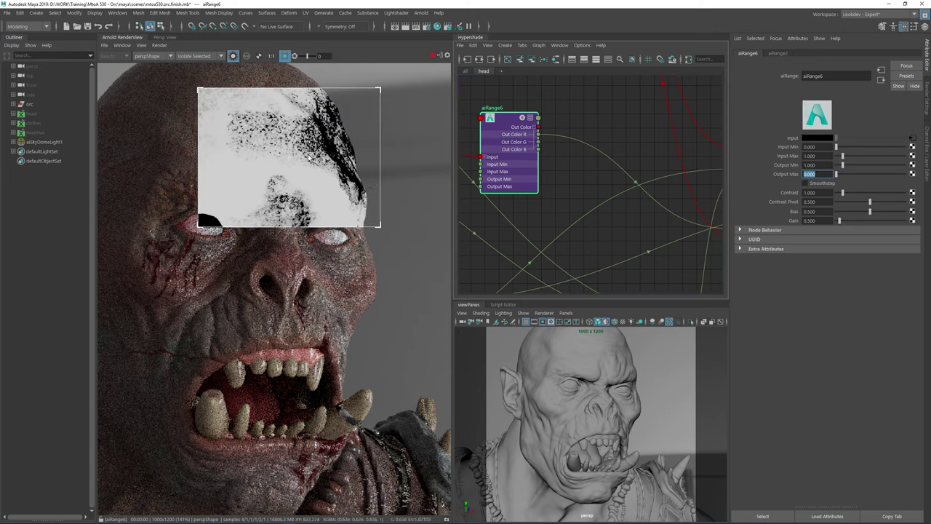
# - Switch the render preview from Isolate Selected back to full Shading
pyautogui.scroll(-3, 619, 108)
pyautogui.keyDown('alt'); pyautogui.moveTo(619, 109); pyautogui.dragTo(517, 108, button='middle'); pyautogui.keyUp('alt')
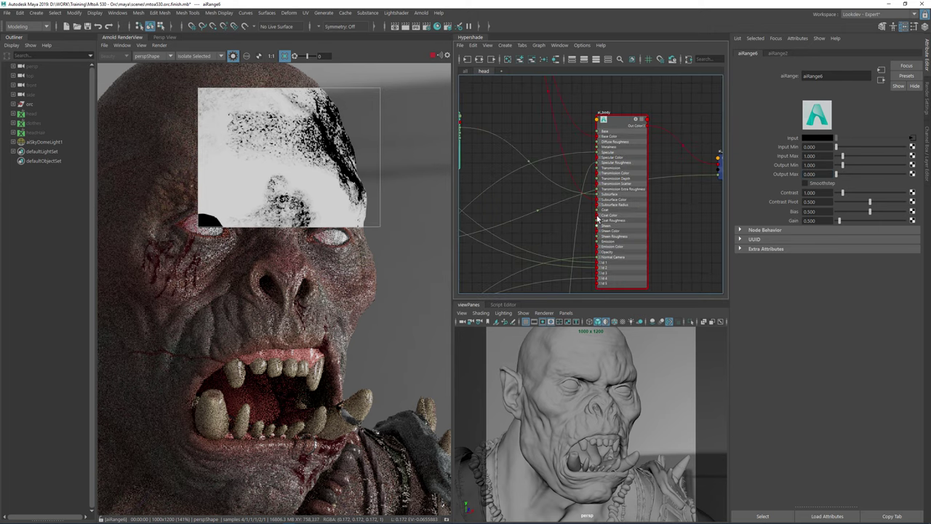
pyautogui.scroll(2, 597, 212)
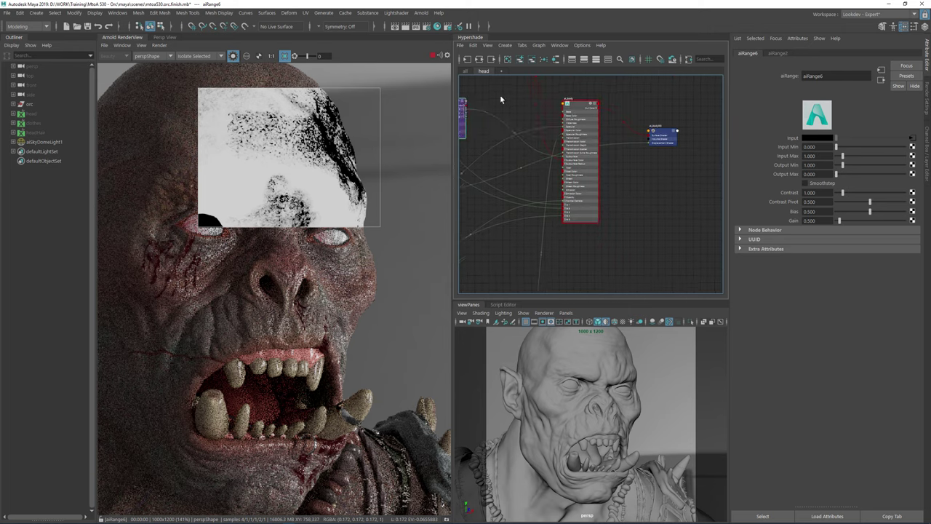
pyautogui.scroll(-2, 500, 94)
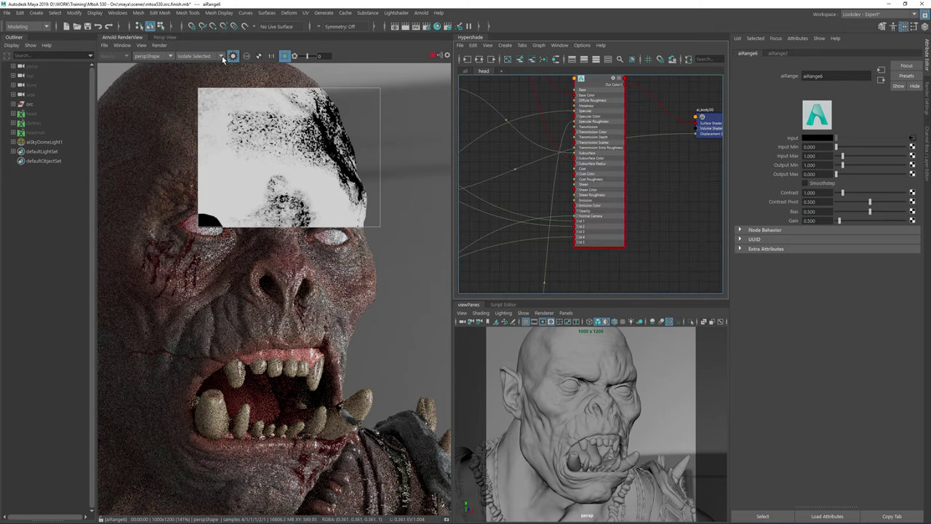
pyautogui.click(195, 56)
pyautogui.click(195, 64)
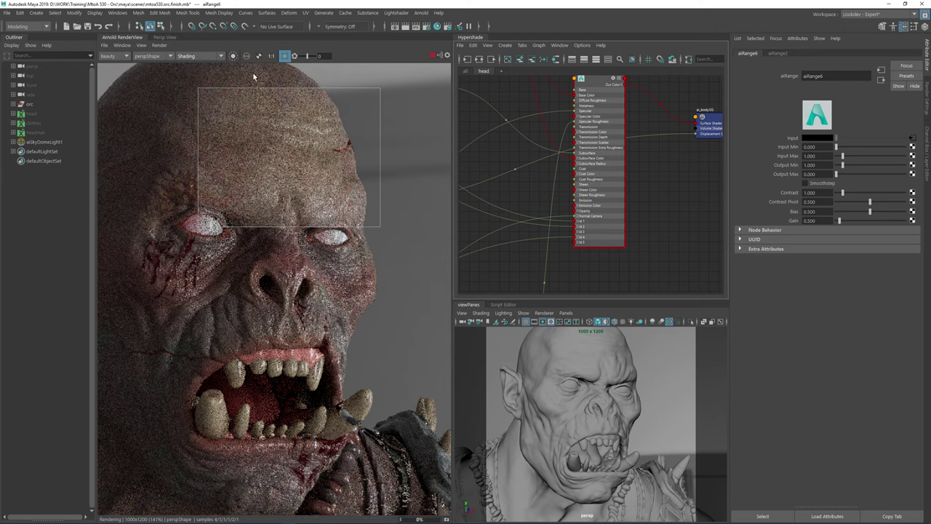
# - Set ai_body's Base Weight to 0 and crop the render to the area around the orc's nose and eye
pyautogui.click(602, 86)
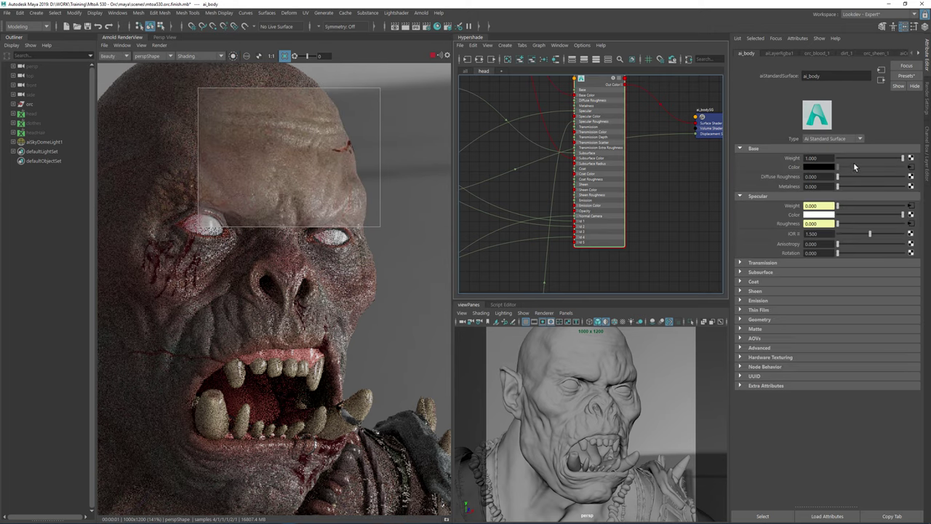
pyautogui.click(852, 158)
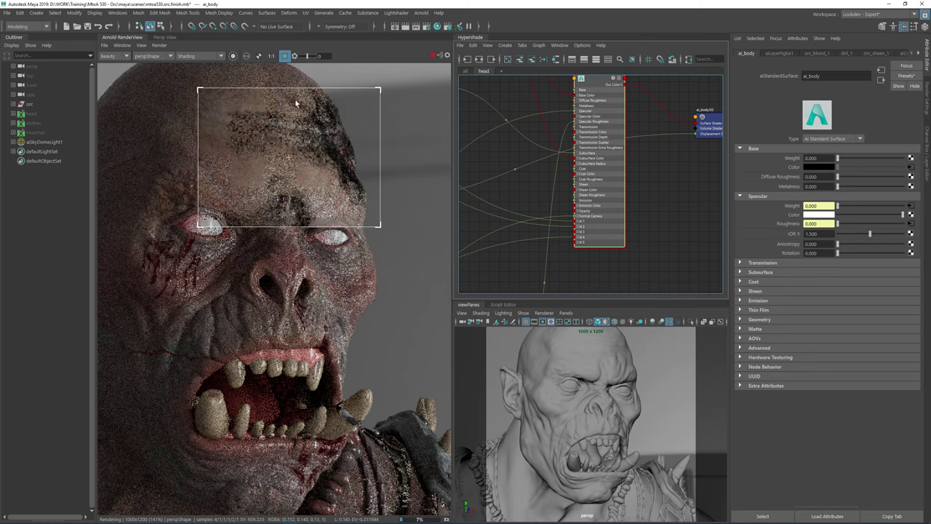
pyautogui.click(313, 307)
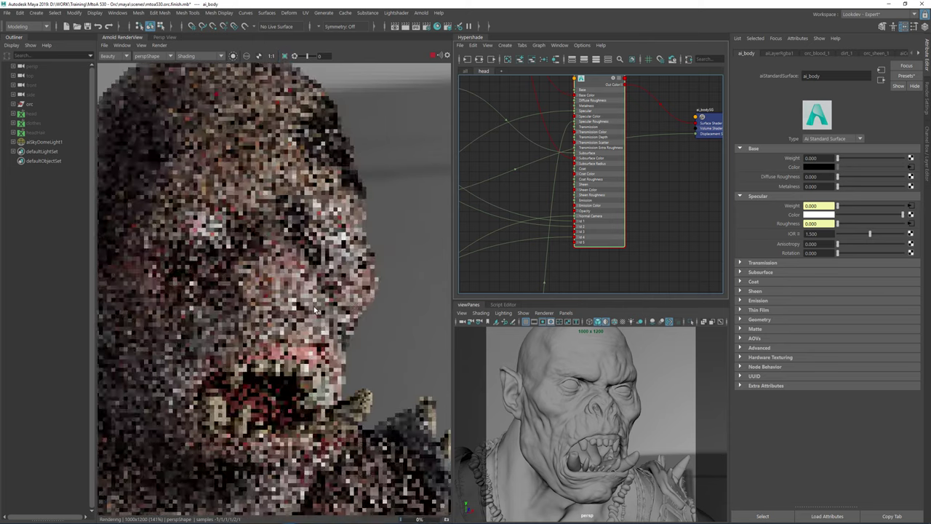
pyautogui.moveTo(223, 217); pyautogui.dragTo(356, 331)
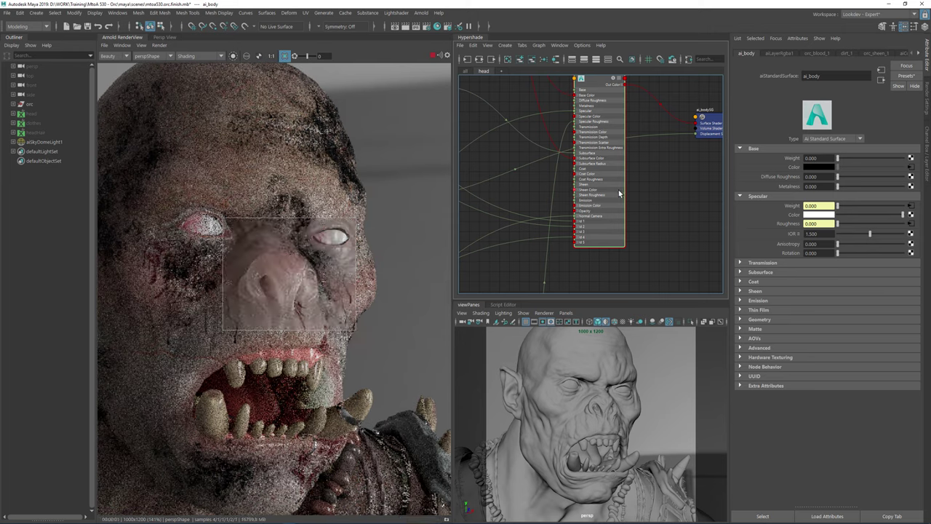
# - Enable the dirt layer, Layer 7, of aiLayerRgba1 again
pyautogui.keyDown('alt'); pyautogui.moveTo(525, 111); pyautogui.dragTo(690, 249, button='middle'); pyautogui.keyUp('alt')
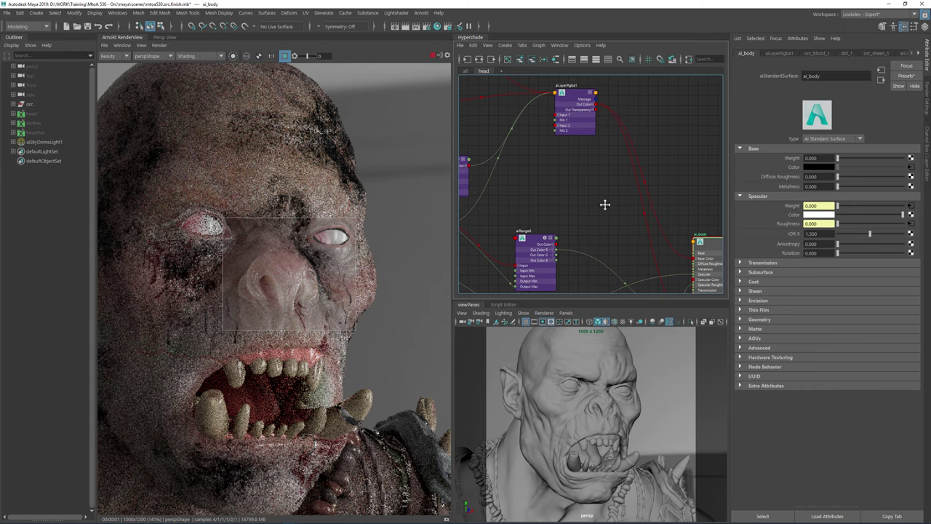
pyautogui.keyDown('alt'); pyautogui.moveTo(605, 205); pyautogui.dragTo(626, 226, button='middle'); pyautogui.keyUp('alt')
pyautogui.scroll(2, 609, 175)
pyautogui.click(590, 99)
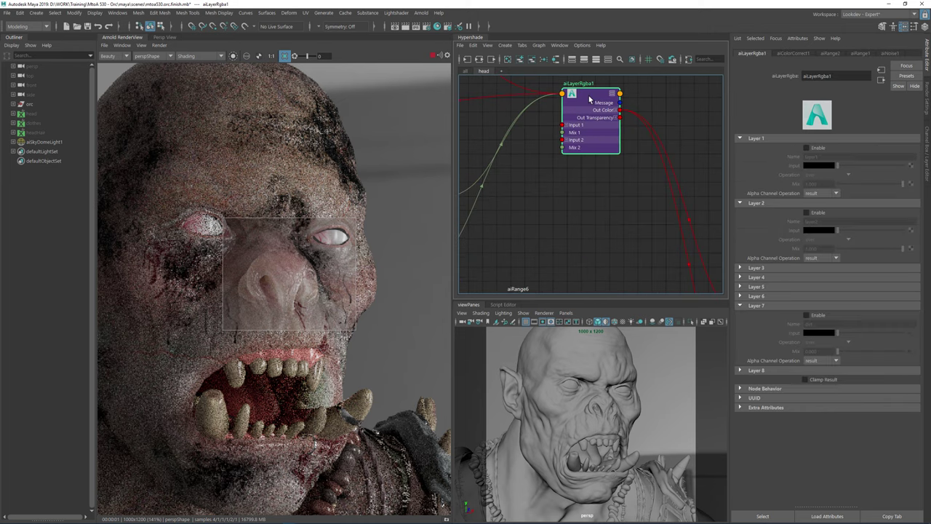
pyautogui.click(806, 315)
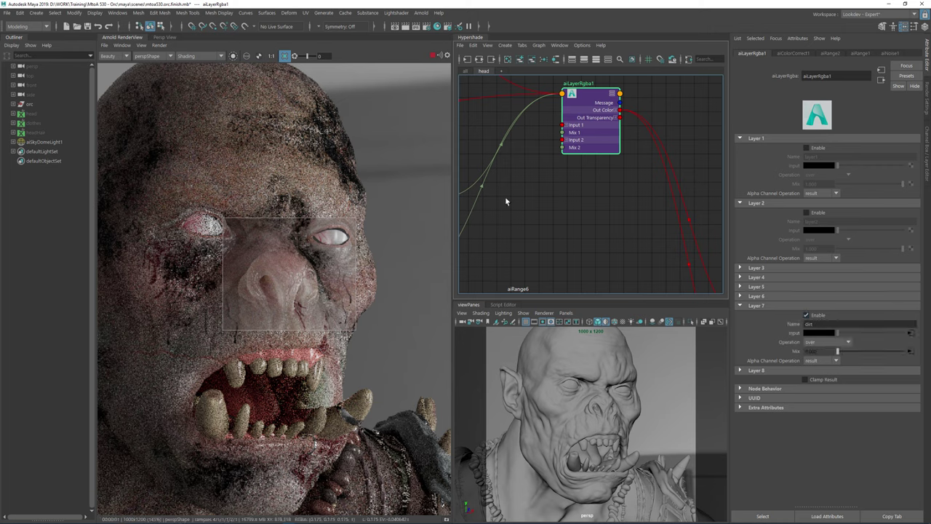
pyautogui.scroll(-2, 634, 216)
pyautogui.keyDown('alt'); pyautogui.moveTo(634, 215); pyautogui.dragTo(580, 138, button='middle'); pyautogui.keyUp('alt')
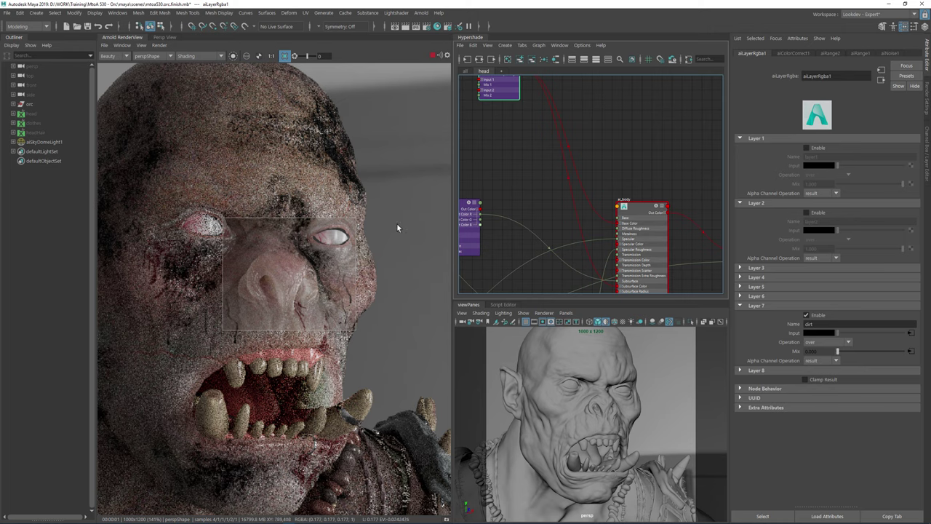
# - Set the Base Weight of the ai_body shader back to 1
pyautogui.click(653, 216)
pyautogui.keyDown('alt'); pyautogui.moveTo(539, 200); pyautogui.dragTo(480, 105, button='middle'); pyautogui.keyUp('alt')
pyautogui.scroll(3, 566, 148)
pyautogui.click(538, 162)
pyautogui.click(638, 122)
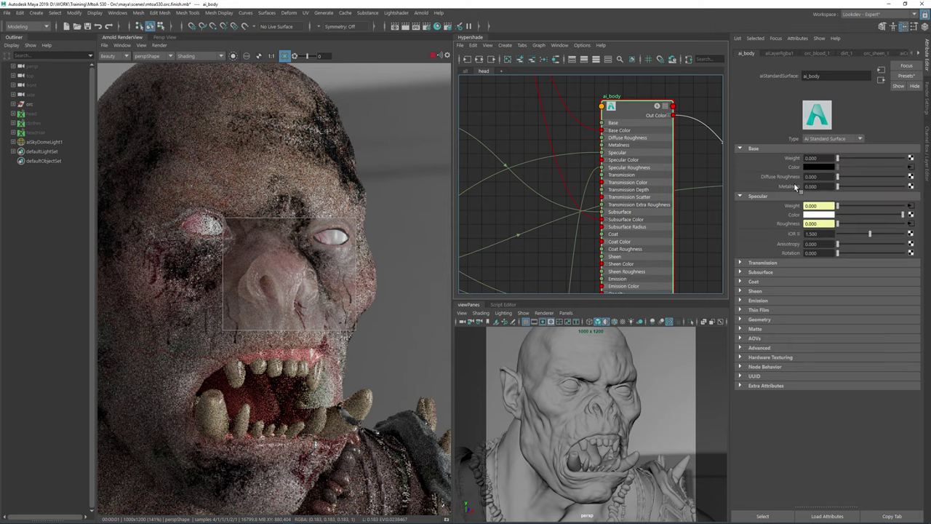
pyautogui.moveTo(822, 157); pyautogui.dragTo(766, 161)
pyautogui.write('1')
pyautogui.press('Return')
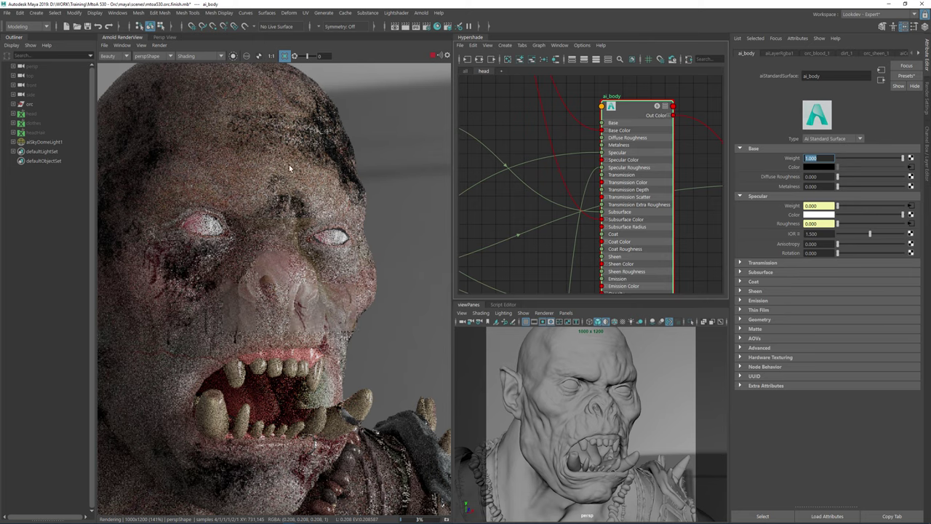
# - Crop the render to the side of the orc's forehead and examine the skin there up close
pyautogui.moveTo(286, 89); pyautogui.dragTo(372, 166)
pyautogui.moveTo(397, 110); pyautogui.dragTo(260, 192)
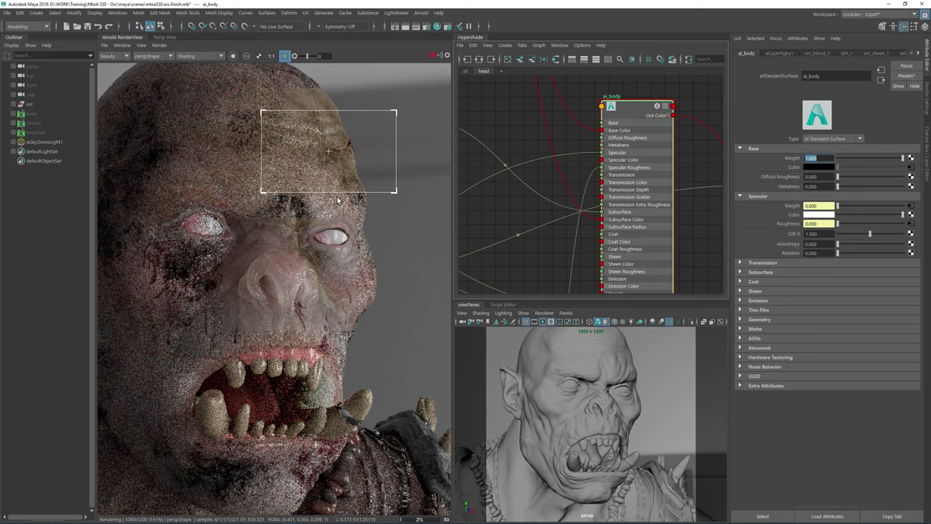
pyautogui.scroll(3, 331, 162)
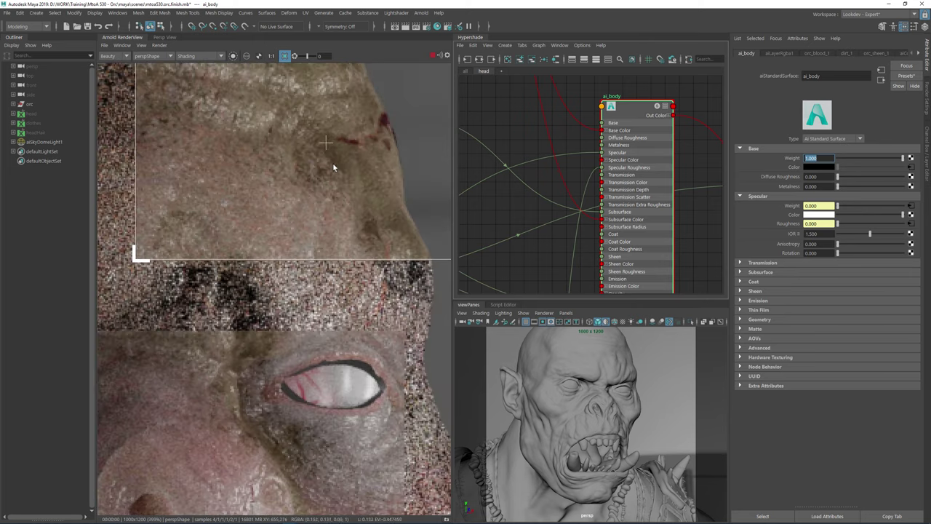
pyautogui.scroll(-3, 332, 162)
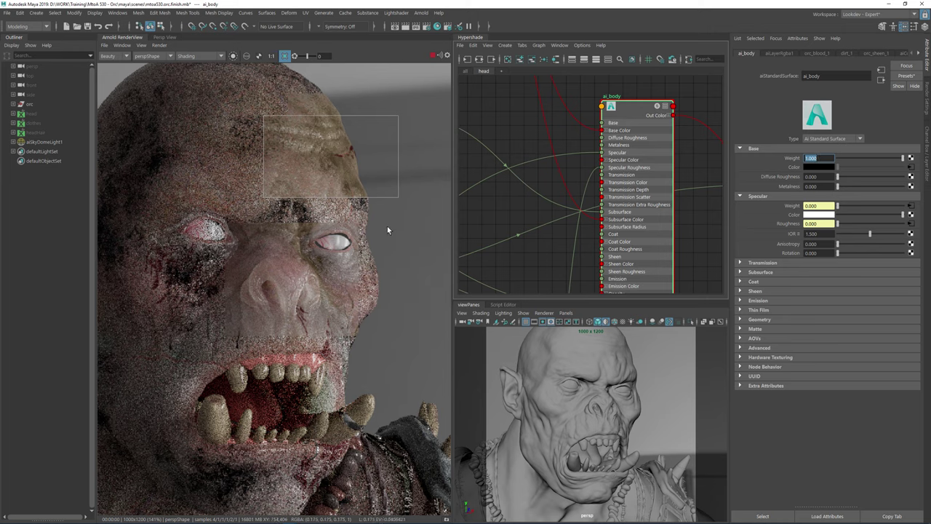
# - Crop the render to the orc's nose and eye and set ai_body's Specular IOR to 1.4
pyautogui.moveTo(387, 226); pyautogui.dragTo(233, 332)
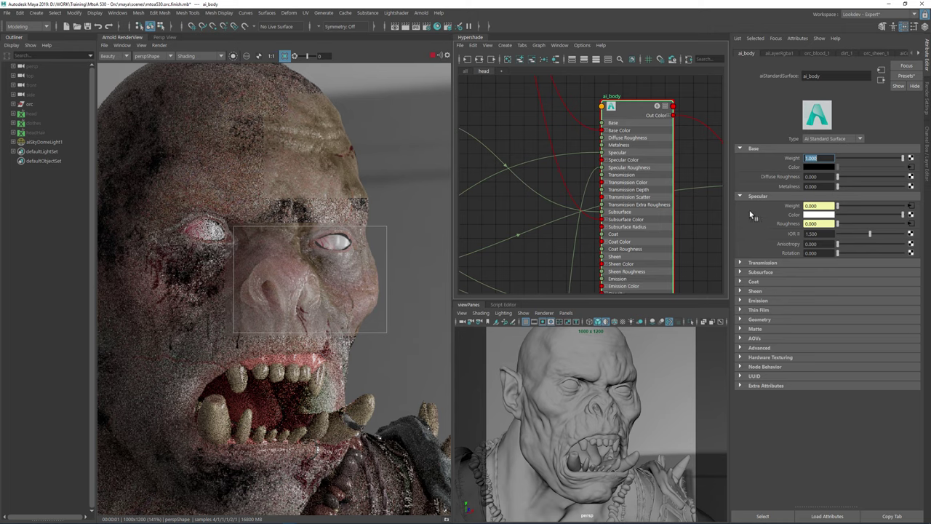
pyautogui.click(814, 233)
pyautogui.write('1.4')
pyautogui.press('Return')
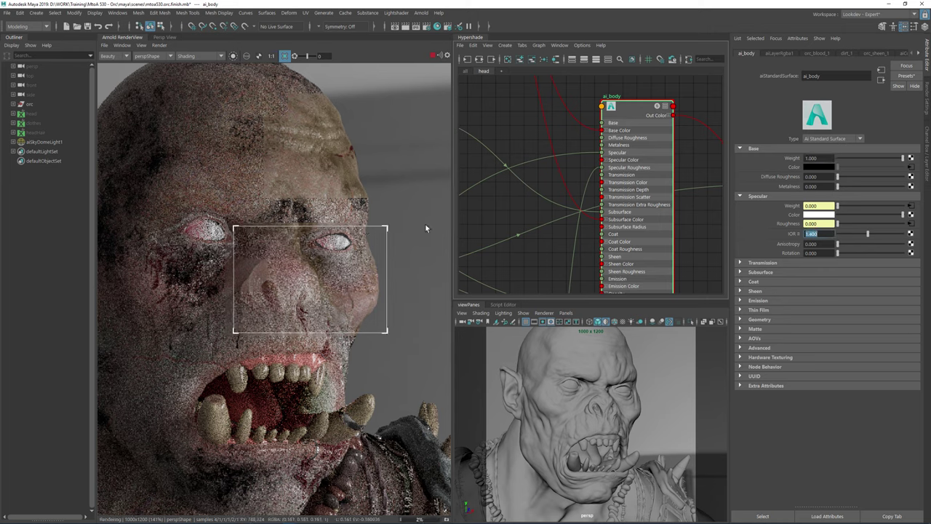
# - Change ai_body's Subsurface Type to randomwalk_v2
pyautogui.click(757, 197)
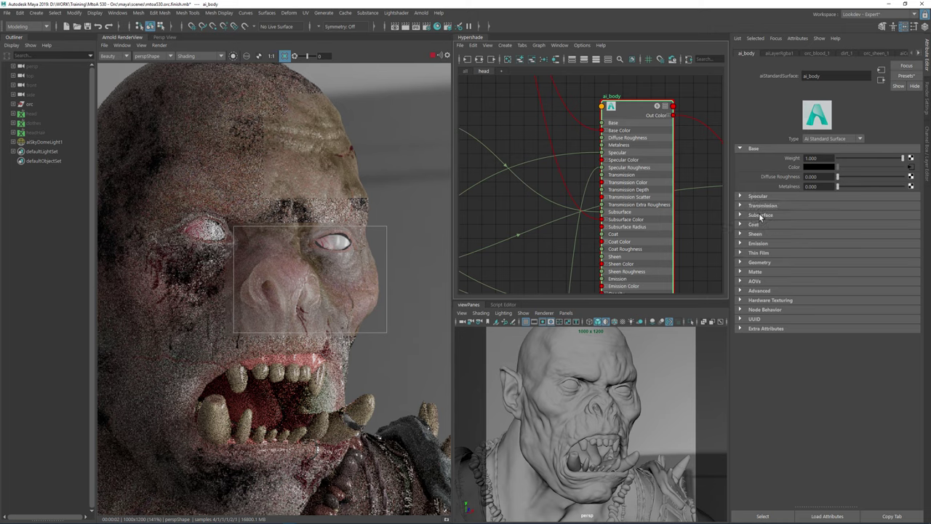
pyautogui.click(760, 216)
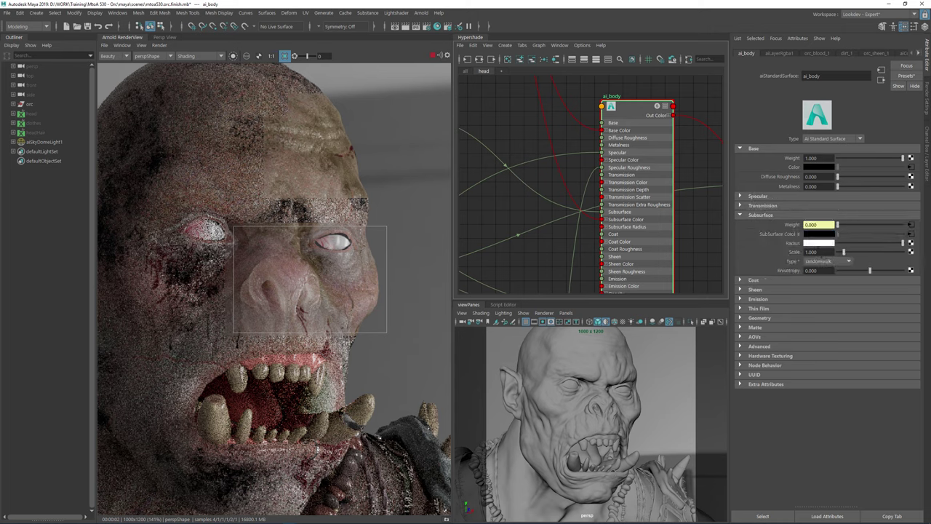
pyautogui.click(822, 262)
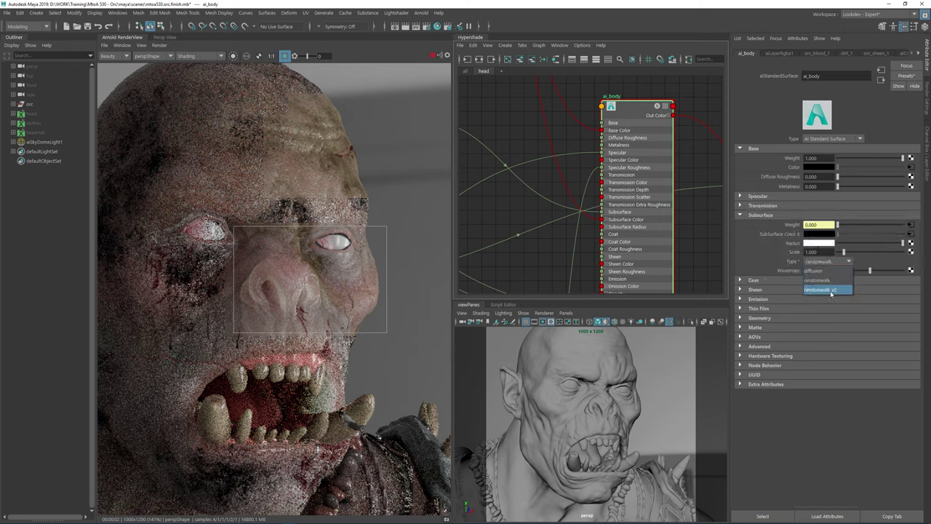
pyautogui.click(829, 291)
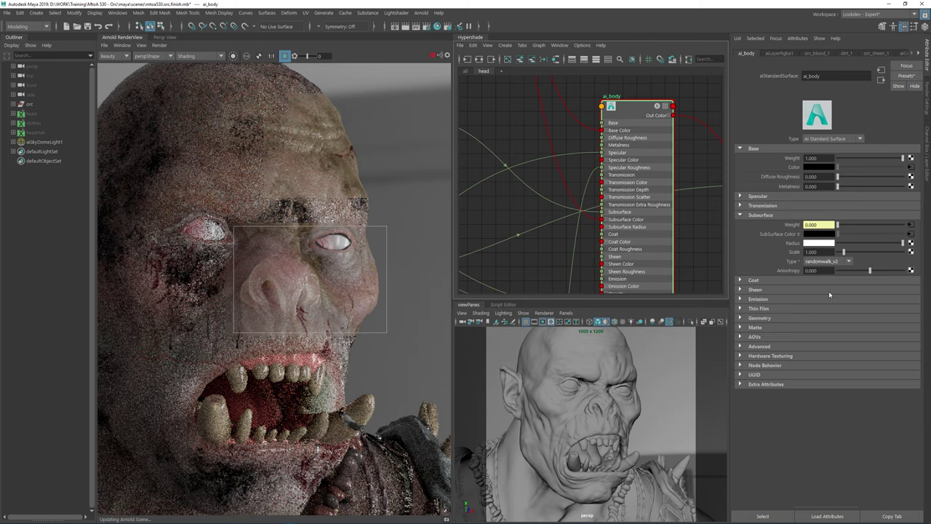
pyautogui.scroll(2, 282, 297)
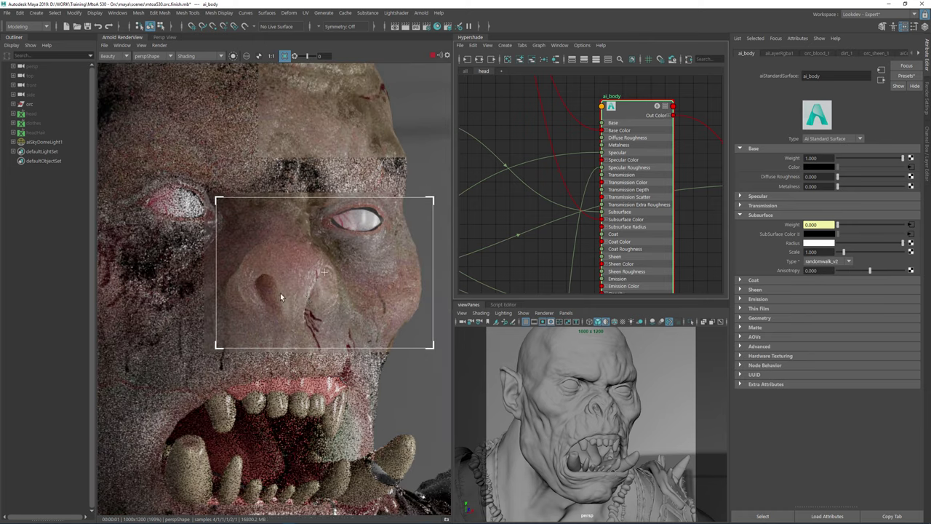
# - Set the Subsurface Radius color to RGB 1.0, 0.35, 0.24 in the 0 to 1.0 range with Color Management off
pyautogui.click(814, 244)
pyautogui.click(885, 304)
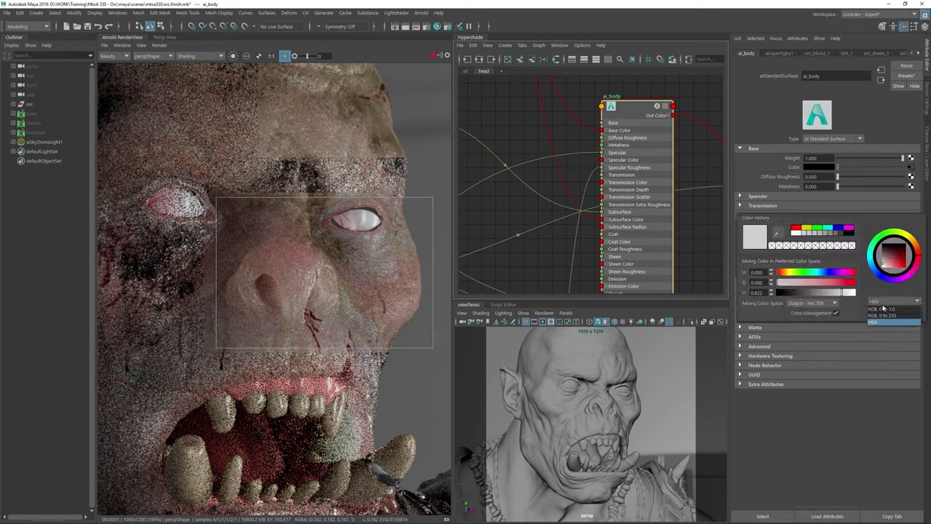
pyautogui.click(876, 315)
pyautogui.click(836, 314)
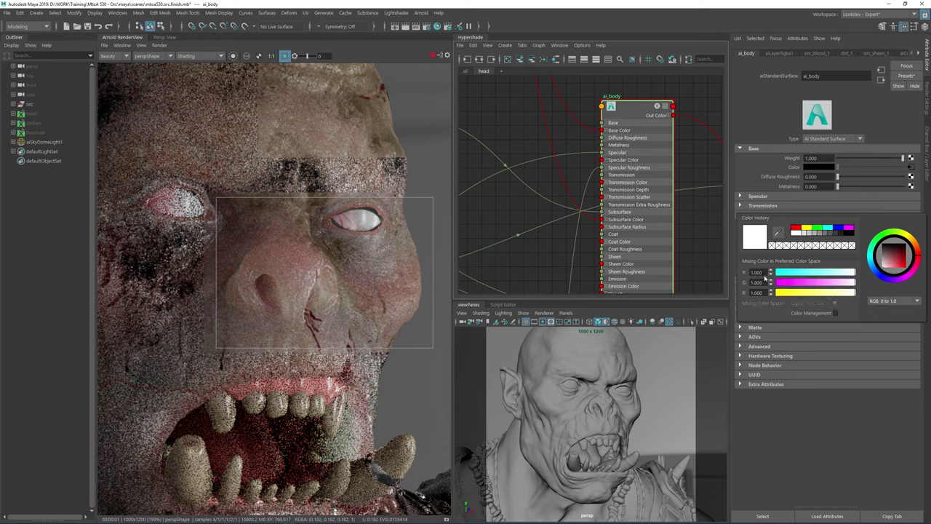
pyautogui.moveTo(764, 283); pyautogui.dragTo(747, 284)
pyautogui.press('Tab')
pyautogui.write('.24')
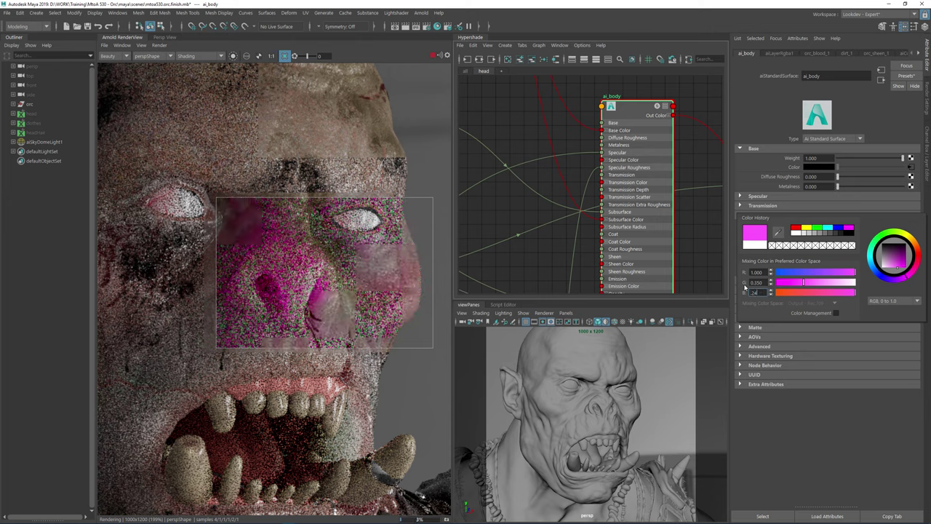
pyautogui.press('Return')
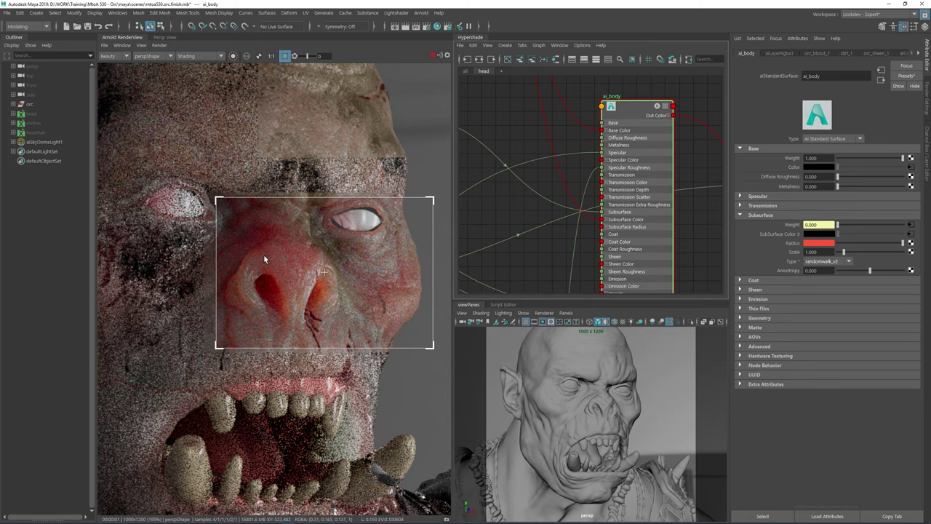
# - Set ai_body's Subsurface Scale to 0.1
pyautogui.moveTo(263, 254); pyautogui.dragTo(244, 220, button='middle')
pyautogui.scroll(-5, 302, 280)
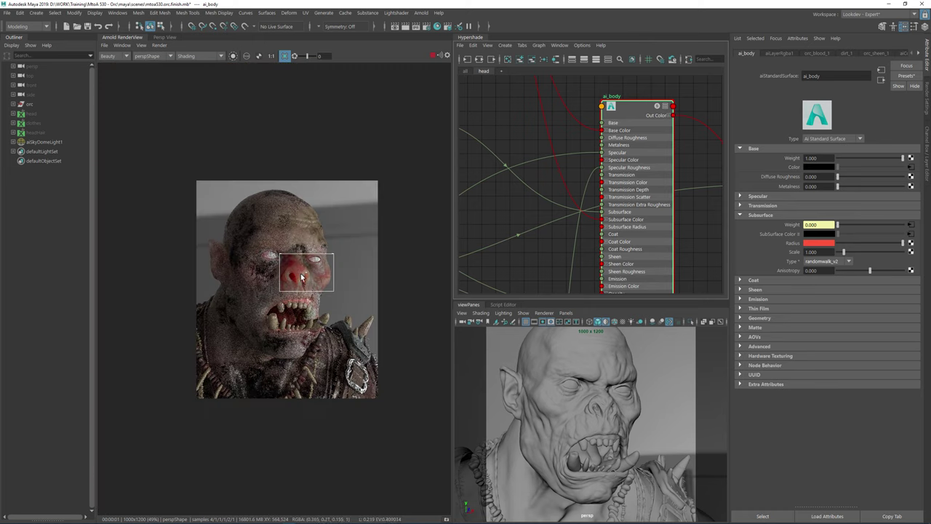
pyautogui.scroll(5, 300, 277)
pyautogui.moveTo(828, 253); pyautogui.dragTo(781, 255)
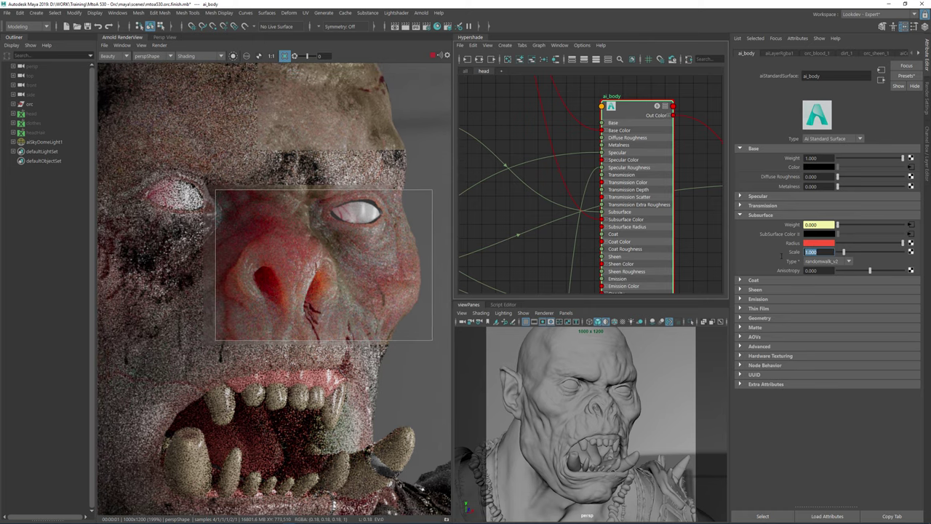
pyautogui.write('0.1')
pyautogui.press('Return')
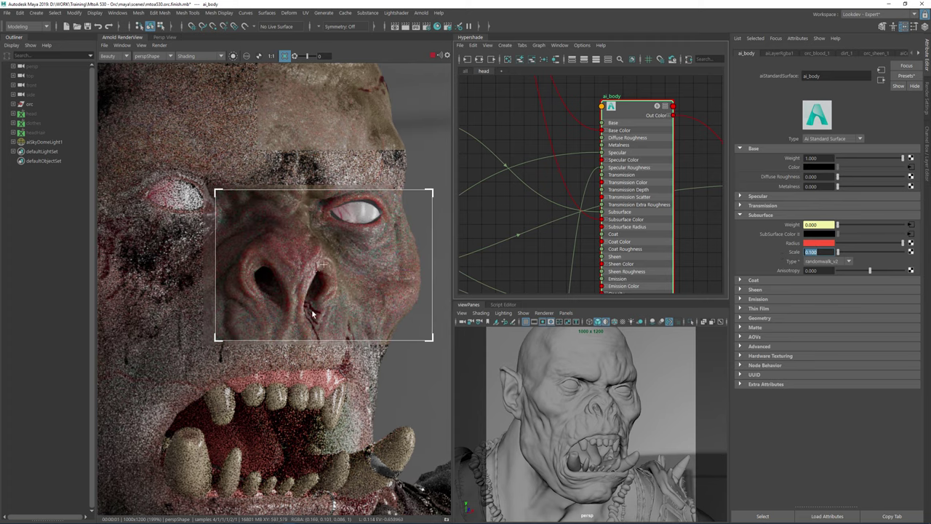
# - Try a Subsurface Scale of 0.25 on the orc's skin, then return it to 0.1
pyautogui.scroll(1, 325, 268)
pyautogui.scroll(-1, 342, 263)
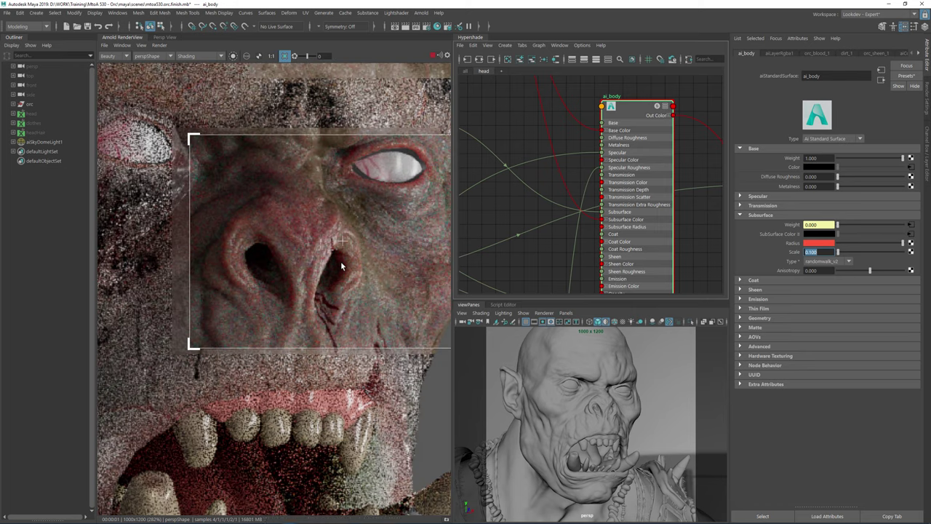
pyautogui.scroll(1, 340, 267)
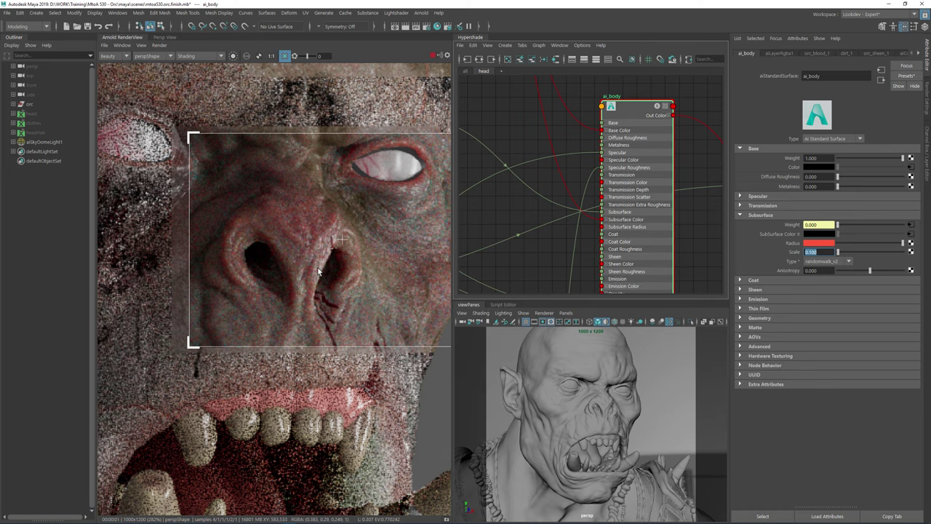
pyautogui.scroll(-1, 318, 271)
pyautogui.scroll(1, 315, 269)
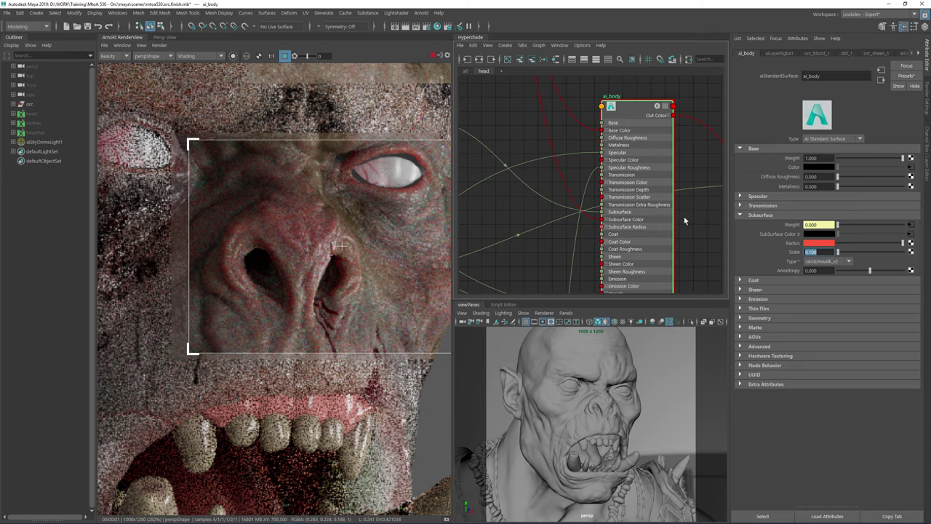
pyautogui.write('0.25')
pyautogui.press('Return')
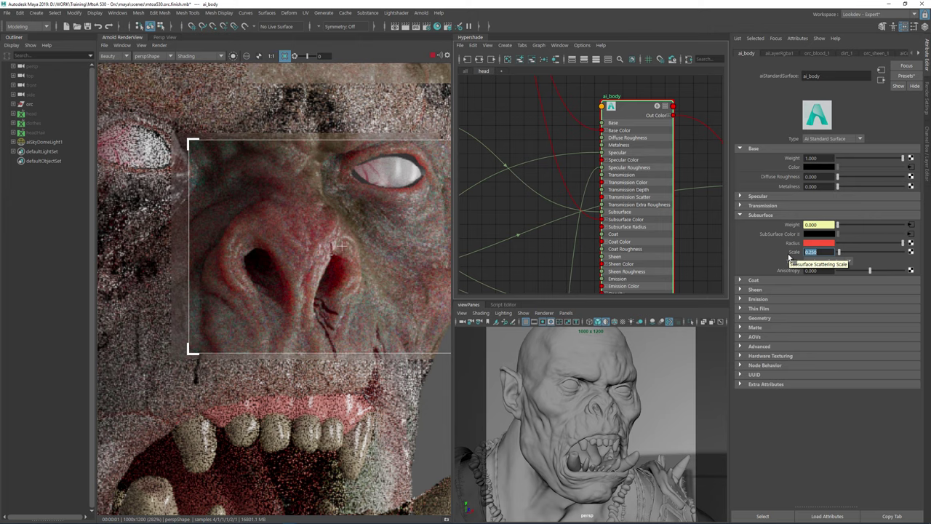
pyautogui.write('1')
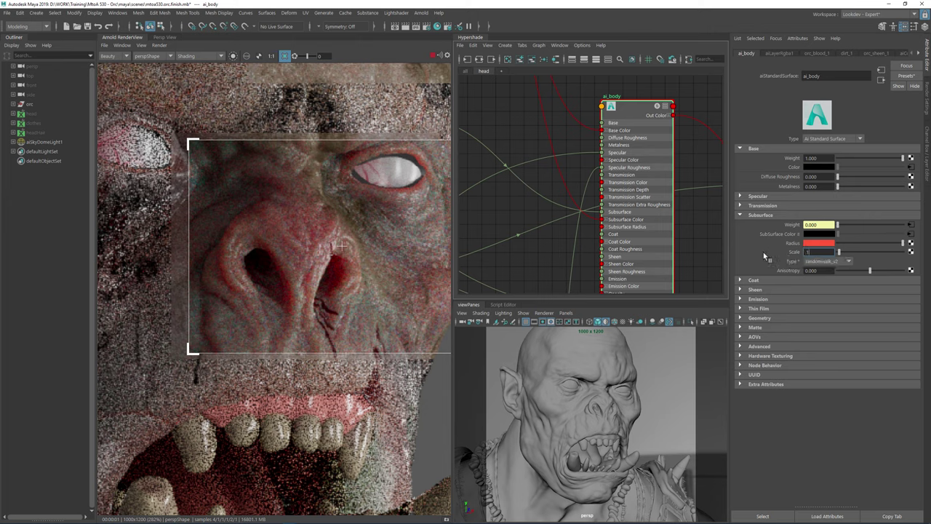
pyautogui.press('Return')
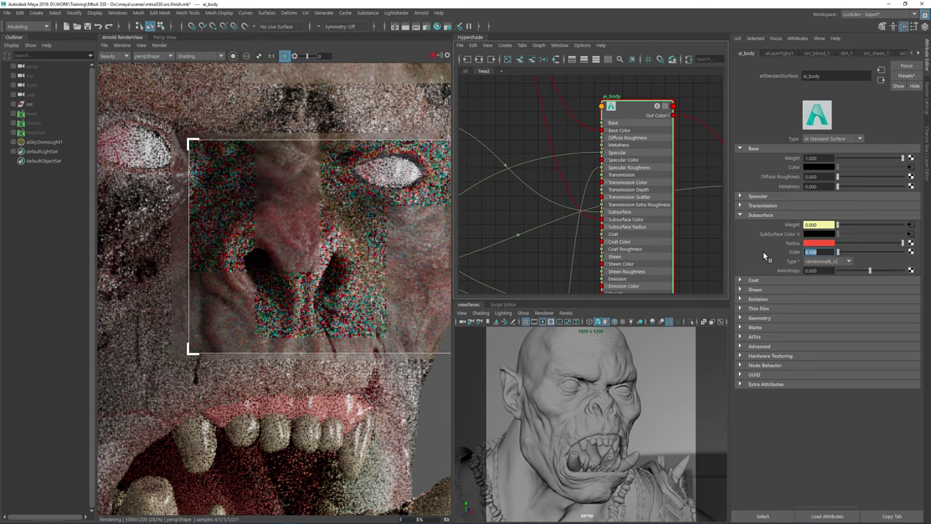
# - Turn off the render crop and view the subsurface scattering across the whole orc head
pyautogui.scroll(-2, 341, 255)
pyautogui.click(284, 56)
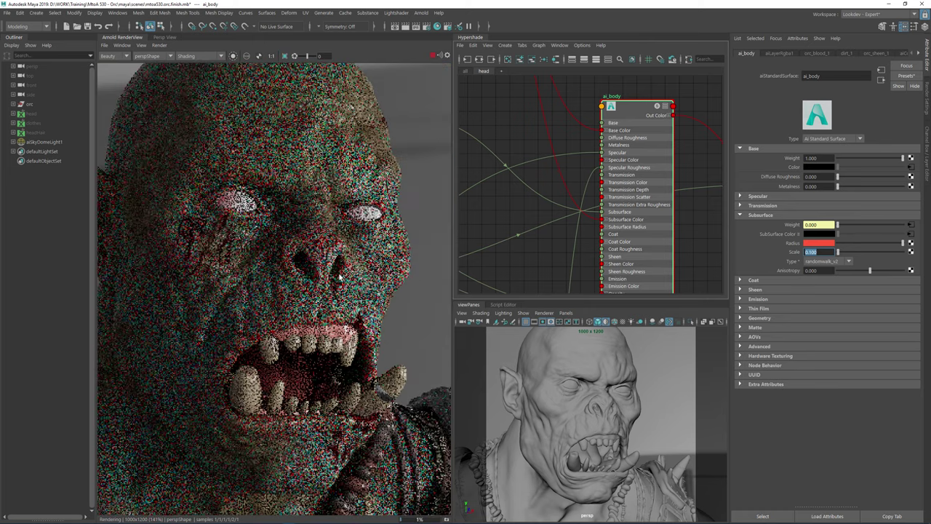
pyautogui.scroll(-3, 339, 277)
pyautogui.scroll(2, 358, 274)
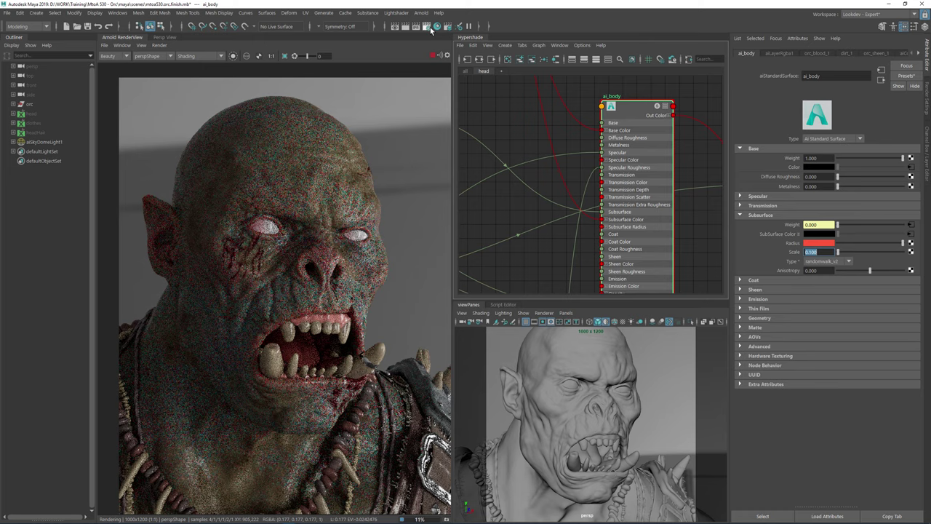
# - Crop the render to the nose and eye, enable Use Autobump in SSS in the Arnold render settings, and return to ai_body's attributes
pyautogui.click(428, 27)
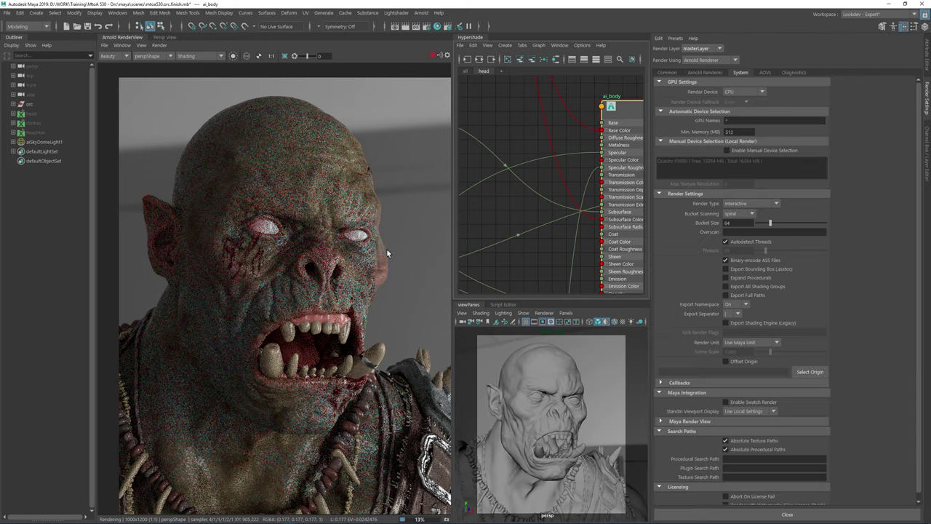
pyautogui.scroll(2, 363, 269)
pyautogui.scroll(1, 363, 267)
pyautogui.moveTo(427, 178)
pyautogui.keyDown('shift'); pyautogui.mouseDown()
pyautogui.moveTo(312, 283)
pyautogui.moveTo(273, 372)
pyautogui.moveTo(277, 354)
pyautogui.mouseUp(); pyautogui.keyUp('shift')
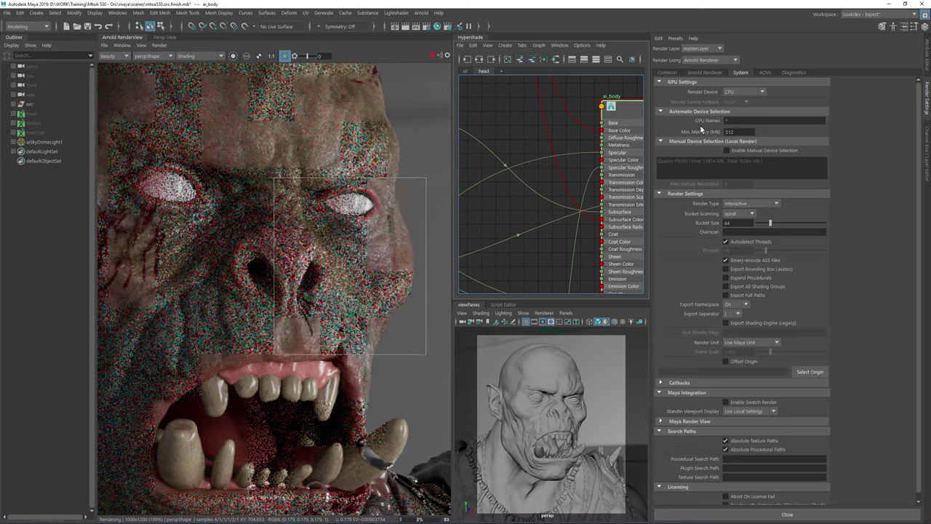
pyautogui.click(707, 72)
pyautogui.click(676, 214)
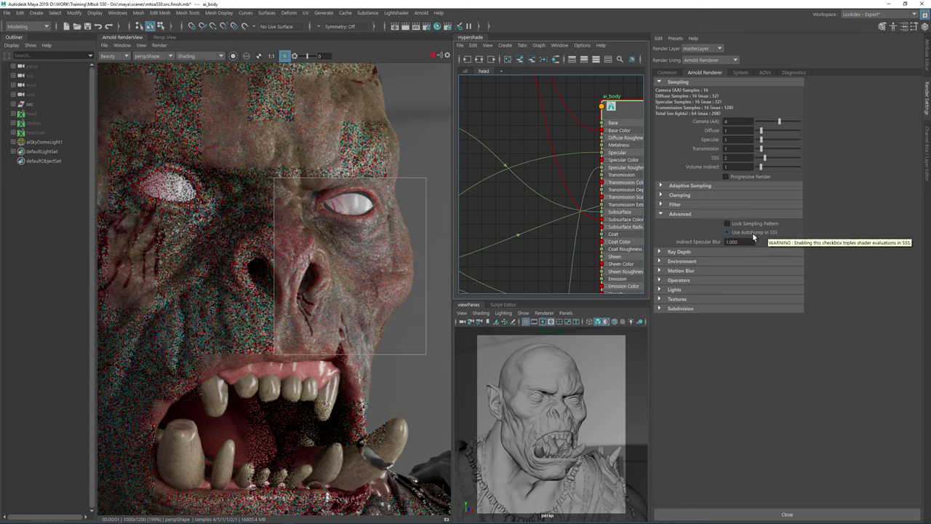
pyautogui.click(754, 234)
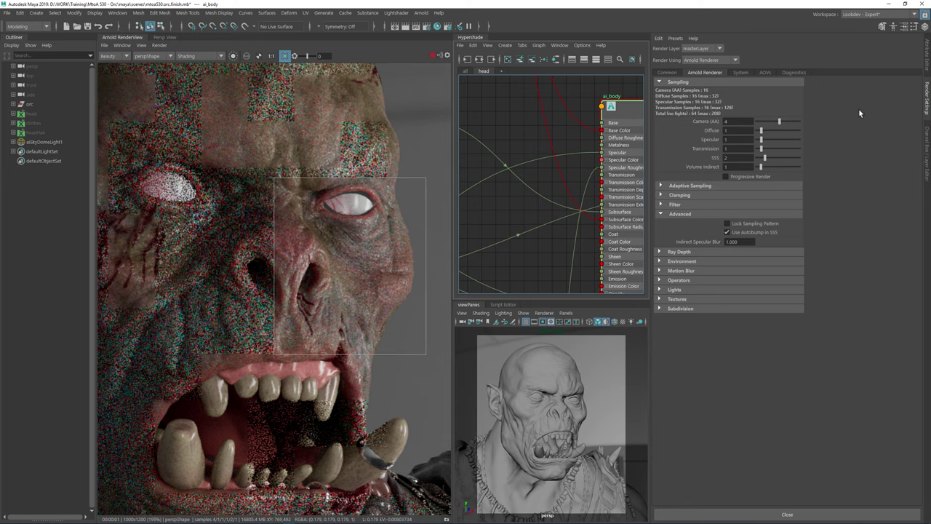
pyautogui.click(925, 57)
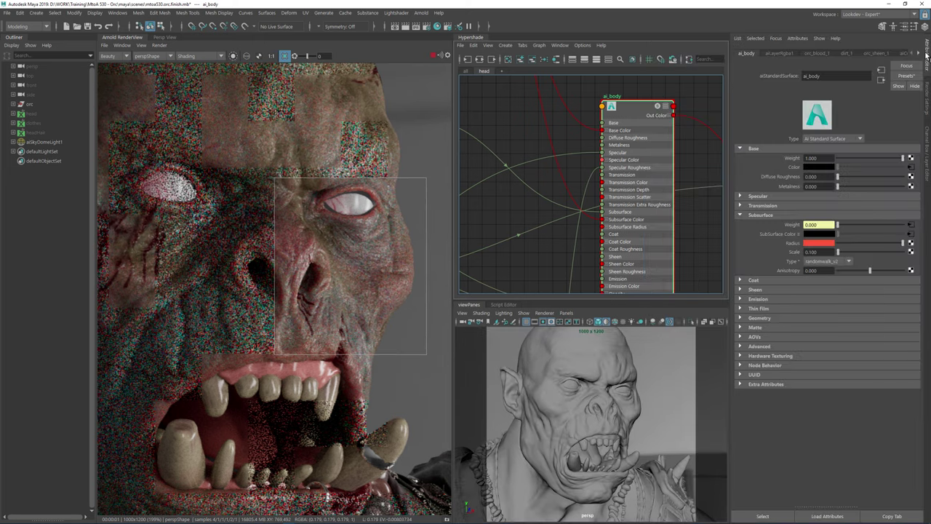
# - Clear the crop region and examine the full render of the orc's head
pyautogui.scroll(-2, 351, 186)
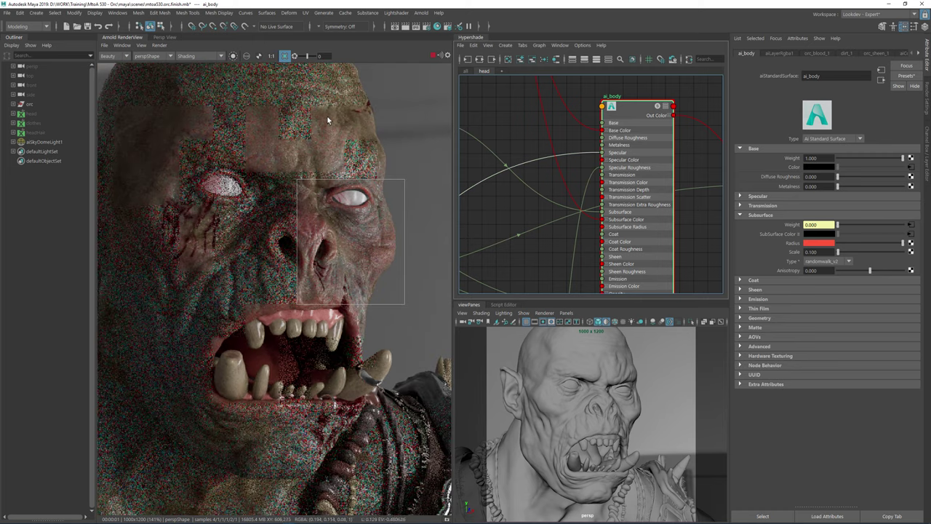
pyautogui.moveTo(329, 140); pyautogui.dragTo(349, 144, button='middle')
pyautogui.keyDown('shift'); pyautogui.click(307, 147); pyautogui.keyUp('shift')
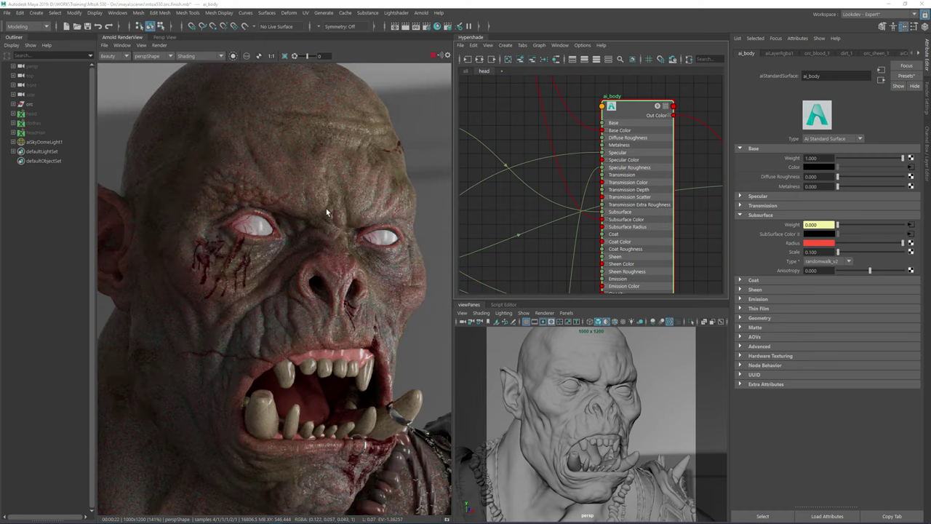
pyautogui.moveTo(326, 241); pyautogui.dragTo(361, 215, button='middle')
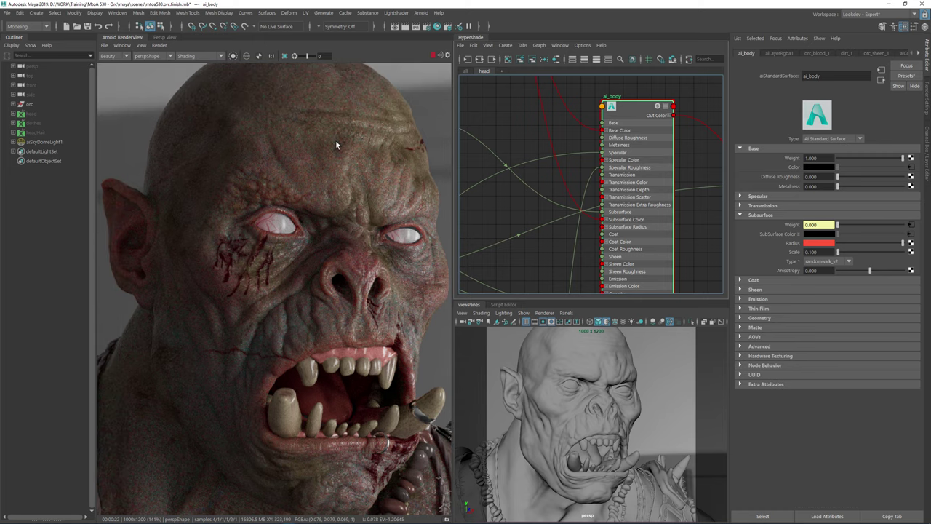
# - Examine the orc's face in the render and view the ai_body shader with its surrounding network in the head graph
pyautogui.scroll(1, 375, 295)
pyautogui.moveTo(377, 294); pyautogui.dragTo(359, 236, button='middle')
pyautogui.scroll(-1, 360, 236)
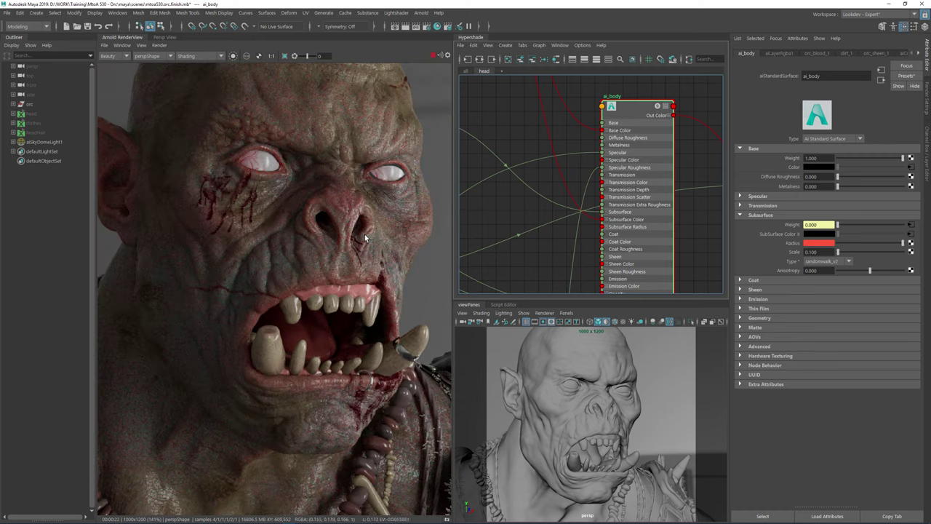
pyautogui.moveTo(356, 167); pyautogui.dragTo(342, 212, button='middle')
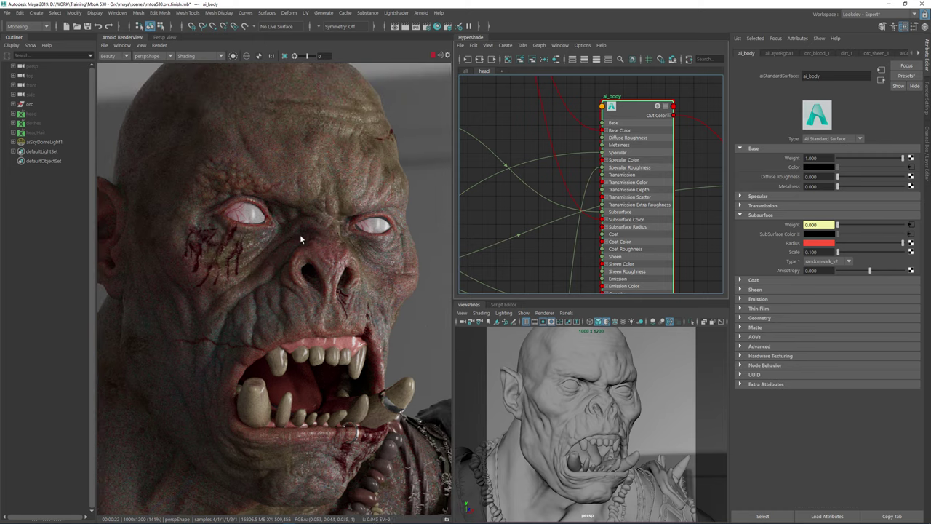
pyautogui.scroll(-5, 523, 125)
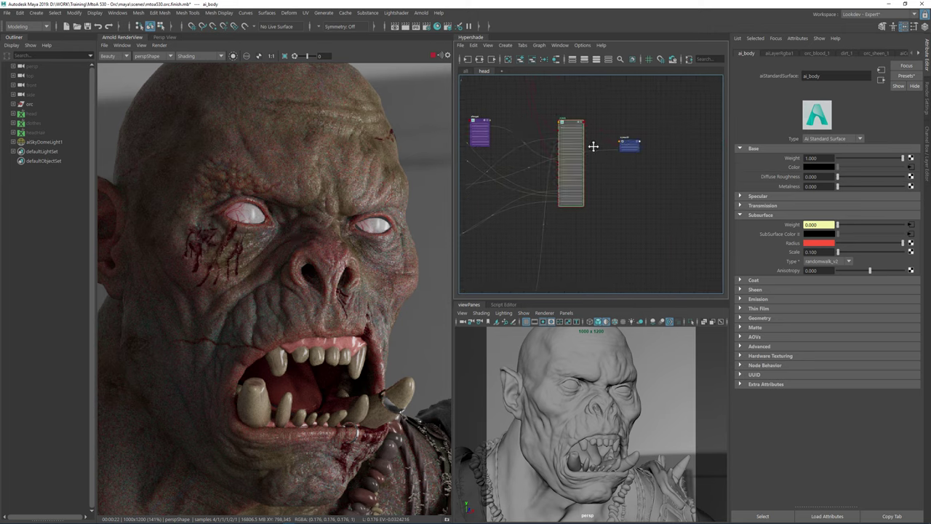
pyautogui.moveTo(593, 146)
pyautogui.keyDown('alt'); pyautogui.mouseDown(button='middle')
pyautogui.moveTo(645, 150)
pyautogui.moveTo(593, 165)
pyautogui.moveTo(590, 129)
pyautogui.mouseUp(button='middle'); pyautogui.keyUp('alt')
pyautogui.scroll(-2, 644, 150)
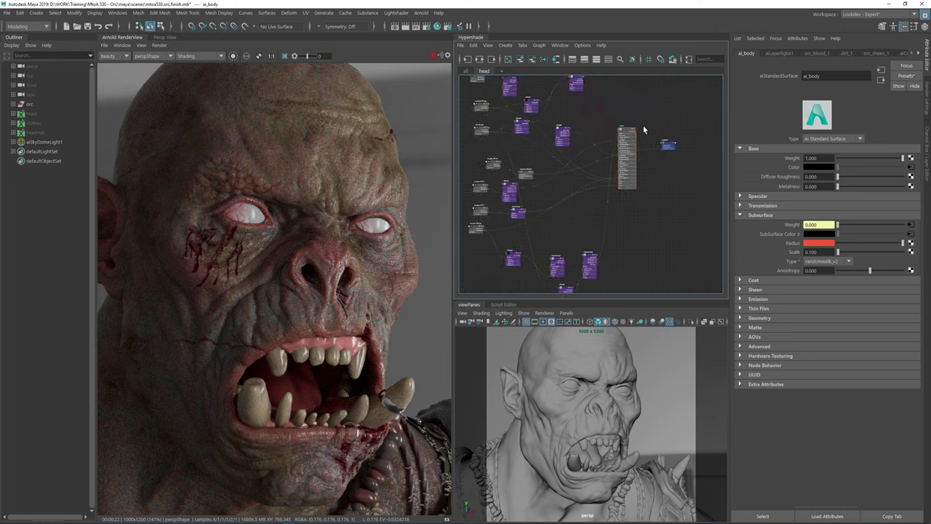
pyautogui.press('f')
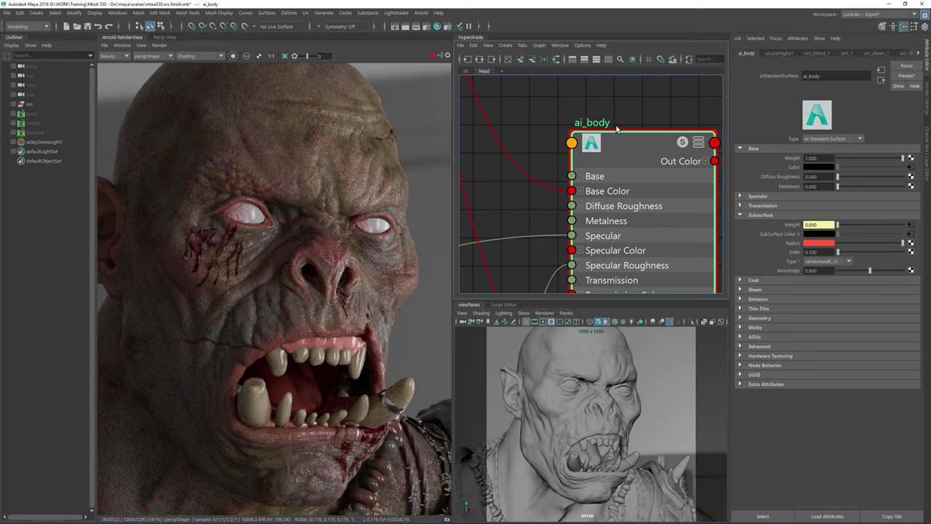
pyautogui.scroll(-5, 617, 129)
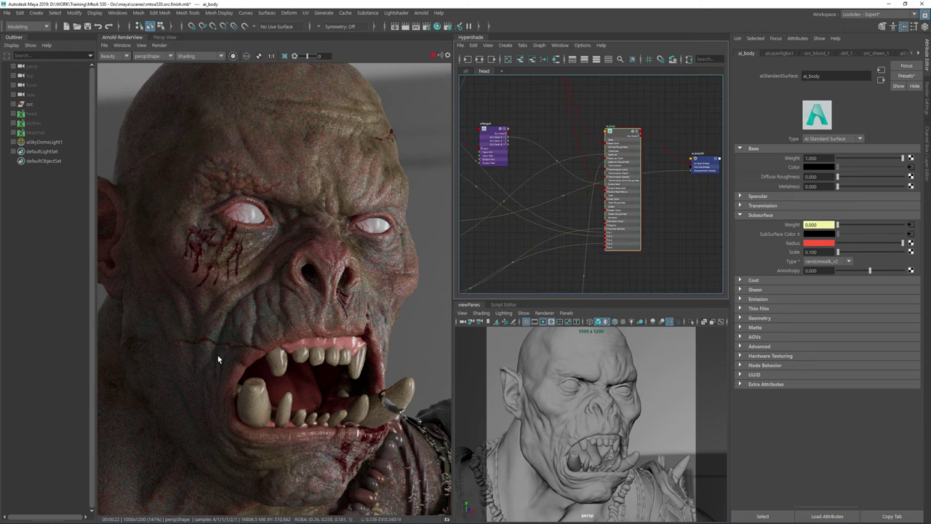
# - Inspect the rendered skin from the neck and chest up to the forehead and ear, and deselect the ai_body node
pyautogui.moveTo(367, 412); pyautogui.dragTo(370, 309, button='middle')
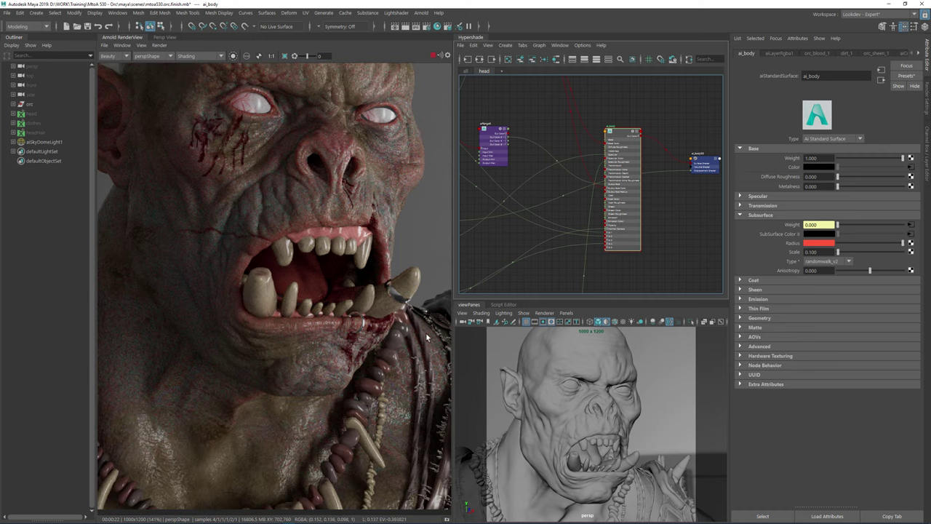
pyautogui.moveTo(310, 117); pyautogui.dragTo(397, 63, button='middle')
pyautogui.moveTo(394, 120); pyautogui.dragTo(296, 280, button='middle')
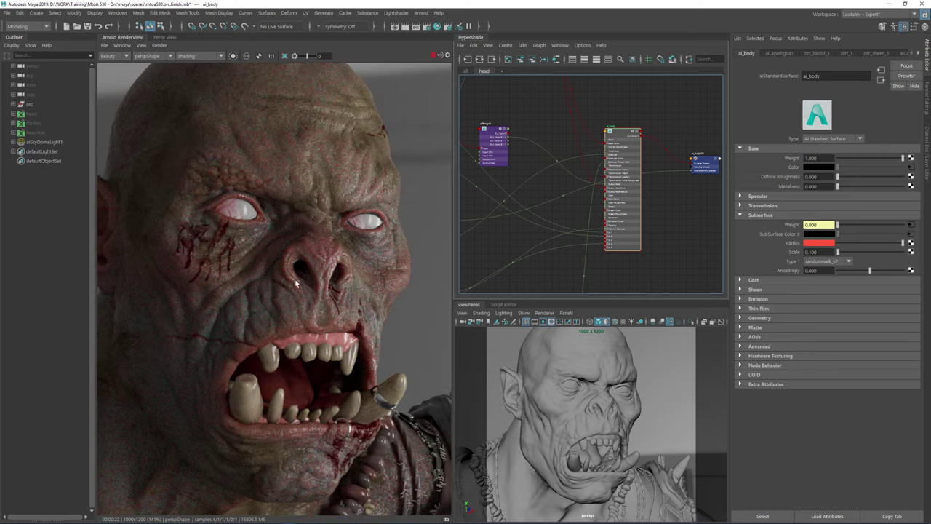
pyautogui.moveTo(312, 160); pyautogui.dragTo(345, 163, button='middle')
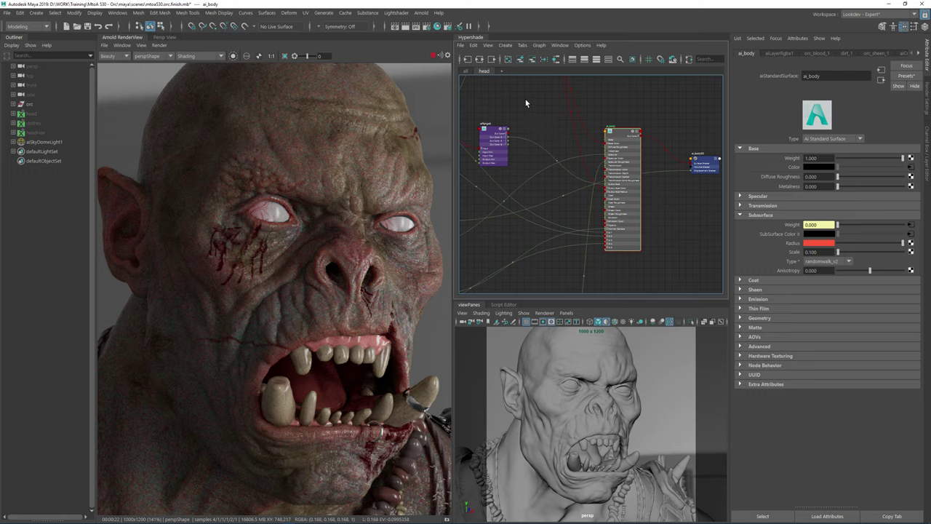
pyautogui.click(523, 104)
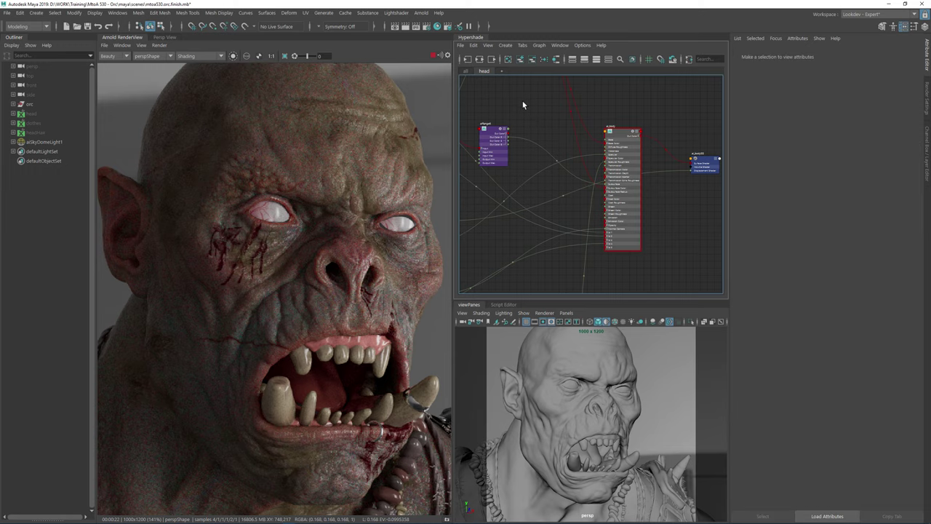